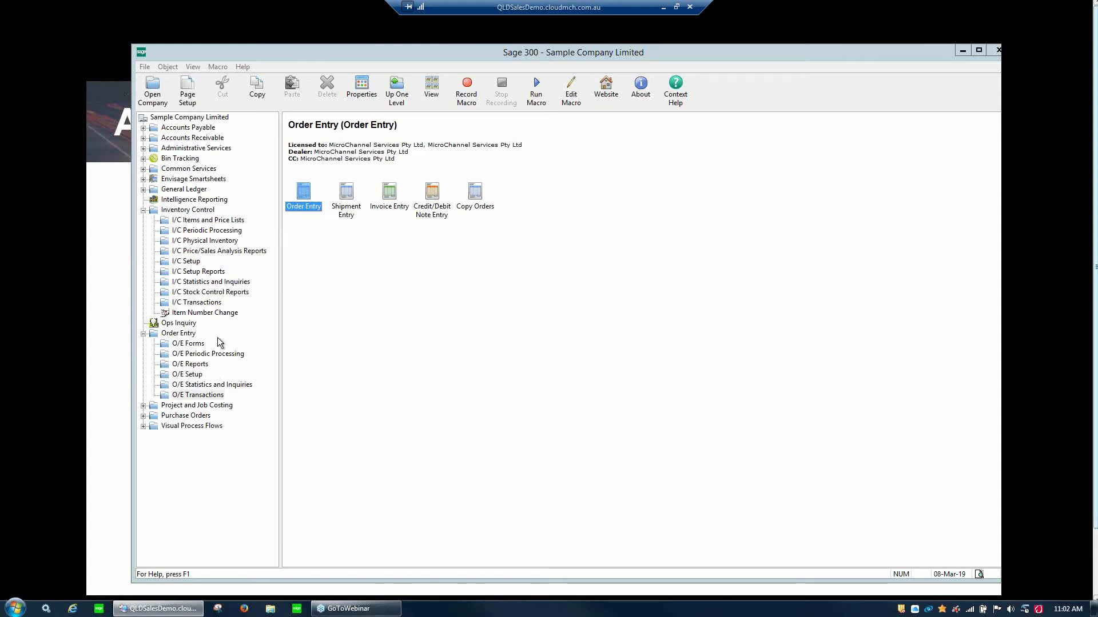
Open Order Entry and enter the customer number on a new order
{"action": "left_click", "coordinate": [428, 240]}
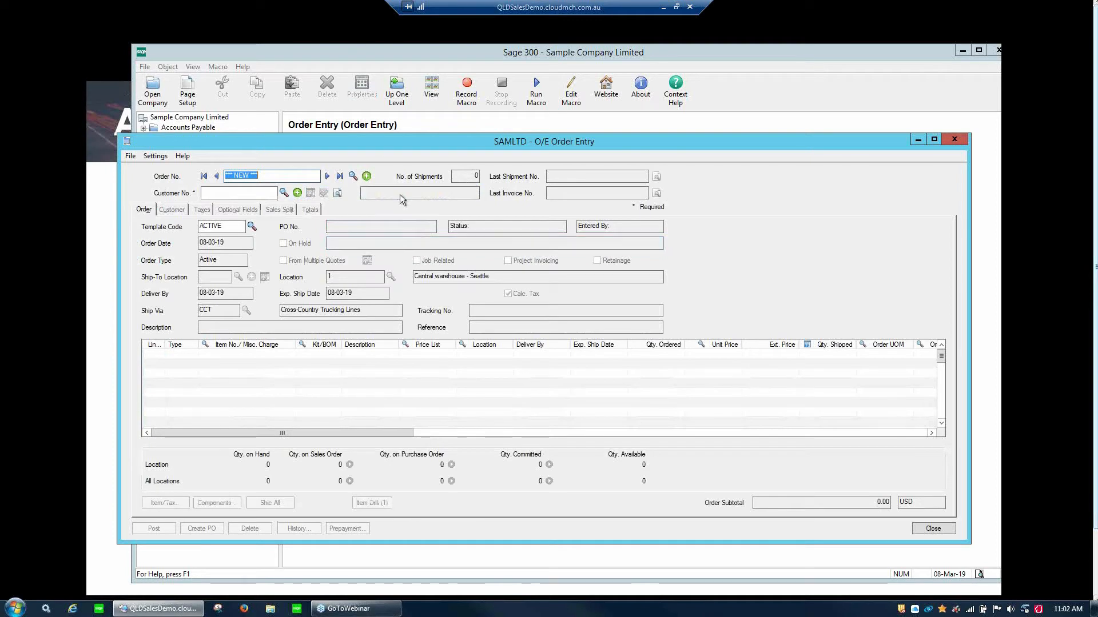
{"action": "left_click", "coordinate": [229, 189]}
{"action": "type", "text": "1100"}
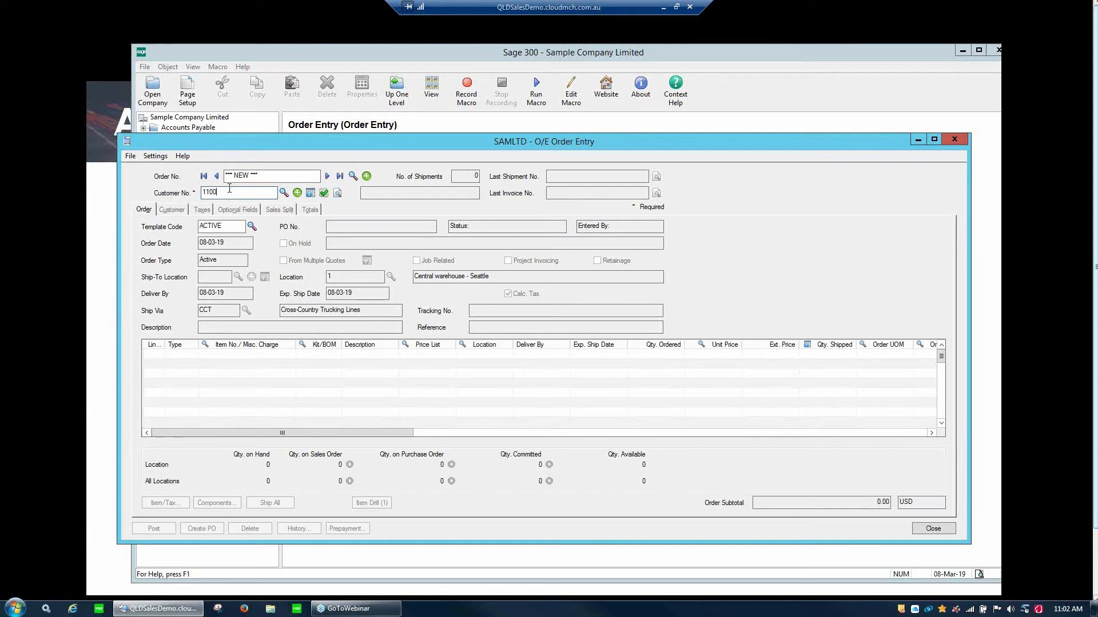
{"action": "key", "text": "Return"}
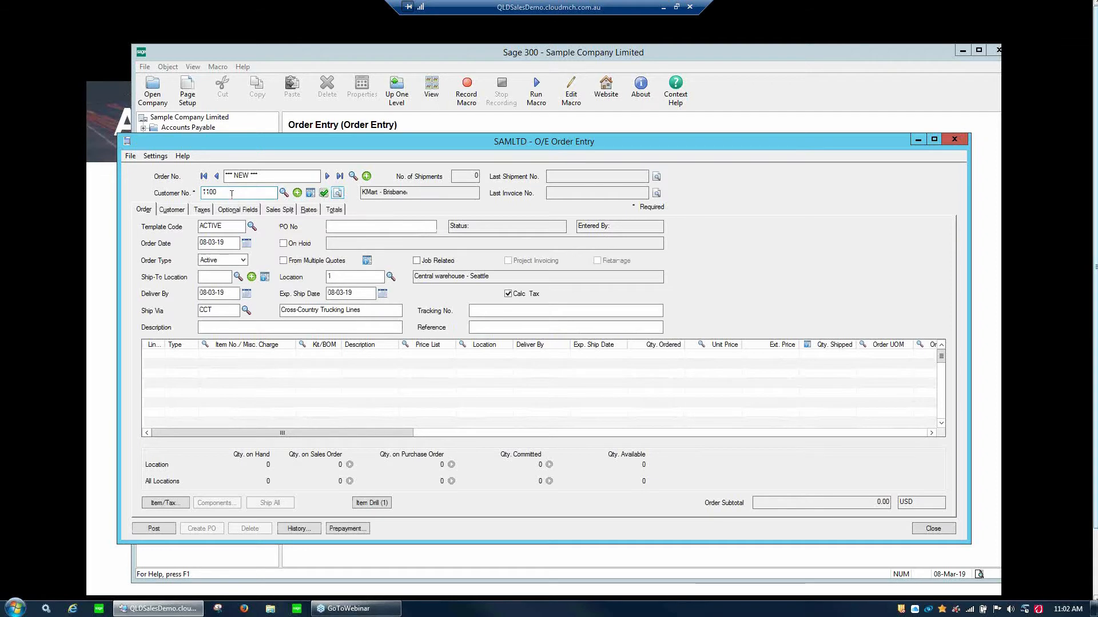
Set the new order's type to Quote
{"action": "left_click", "coordinate": [231, 243]}
{"action": "left_click", "coordinate": [223, 261]}
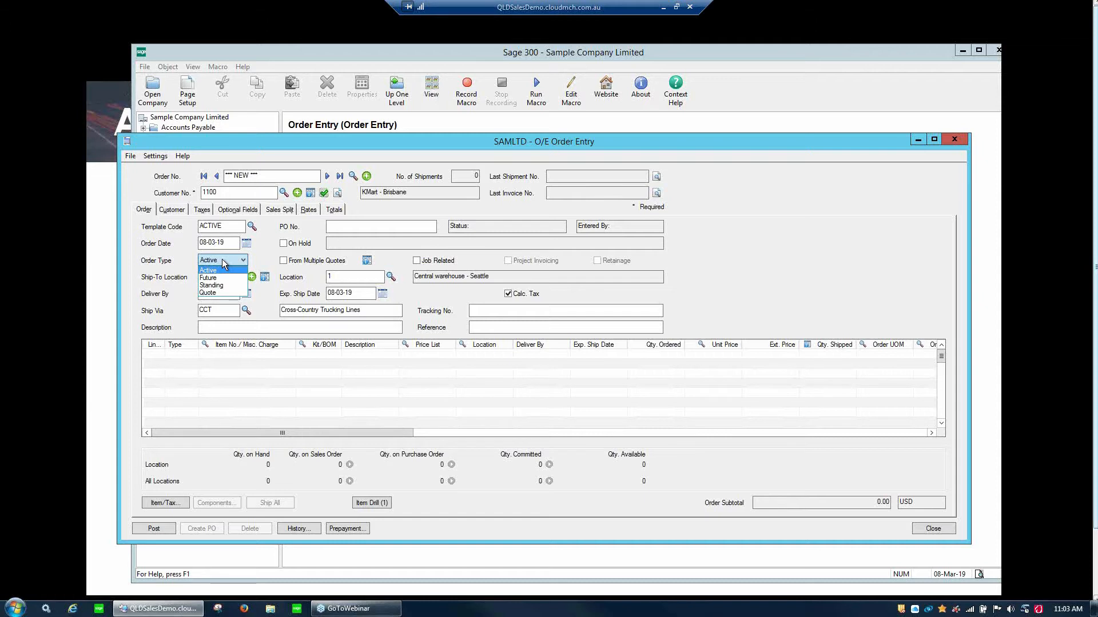
{"action": "left_click", "coordinate": [214, 296]}
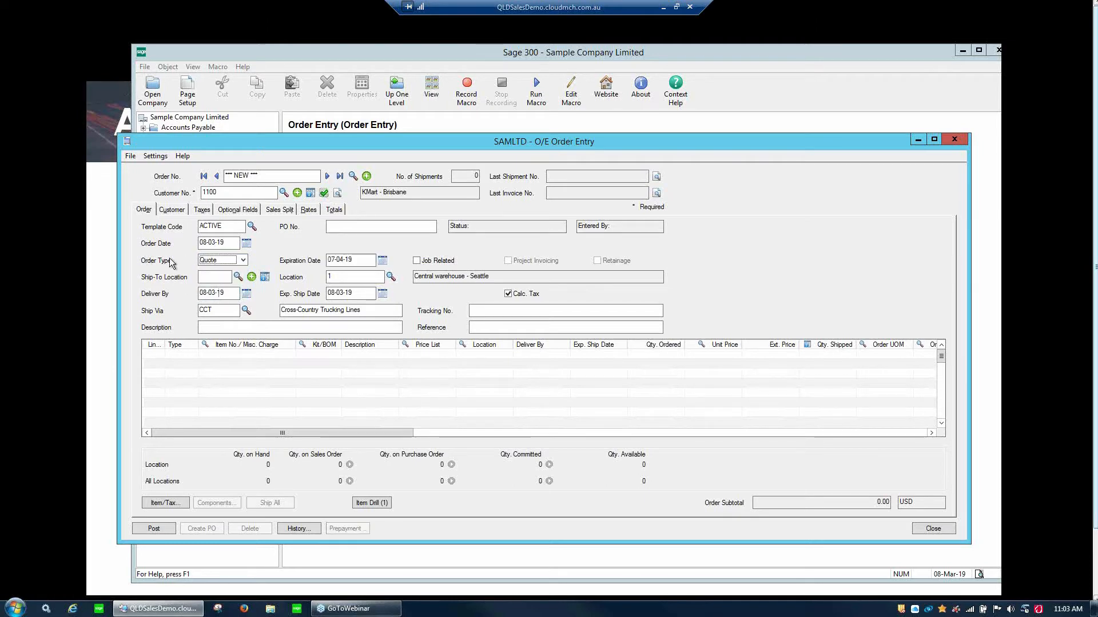
{"action": "left_click", "coordinate": [223, 259]}
Look through the existing orders in the Finder and bring up a posted quote for the same customer
{"action": "left_click", "coordinate": [353, 176]}
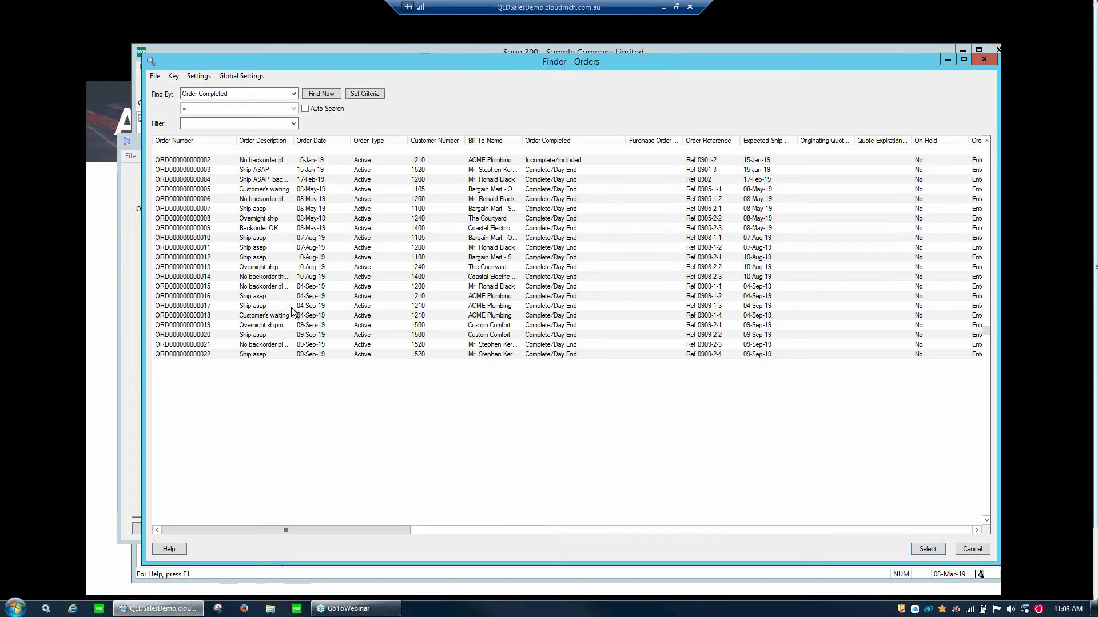
{"action": "left_click", "coordinate": [273, 352]}
{"action": "key", "text": "End"}
{"action": "double_click", "coordinate": [228, 509]}
{"action": "left_click", "coordinate": [526, 360]}
{"action": "left_click", "coordinate": [326, 176]}
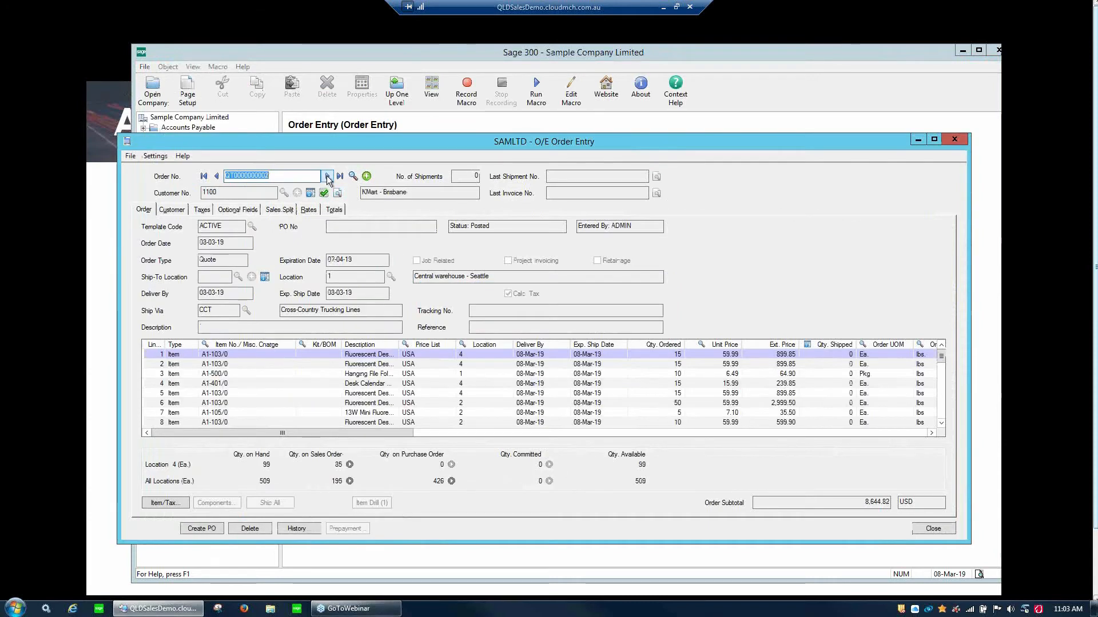
Start a fresh order, enter the same customer number, and set the order type to Quote
{"action": "left_click", "coordinate": [364, 176]}
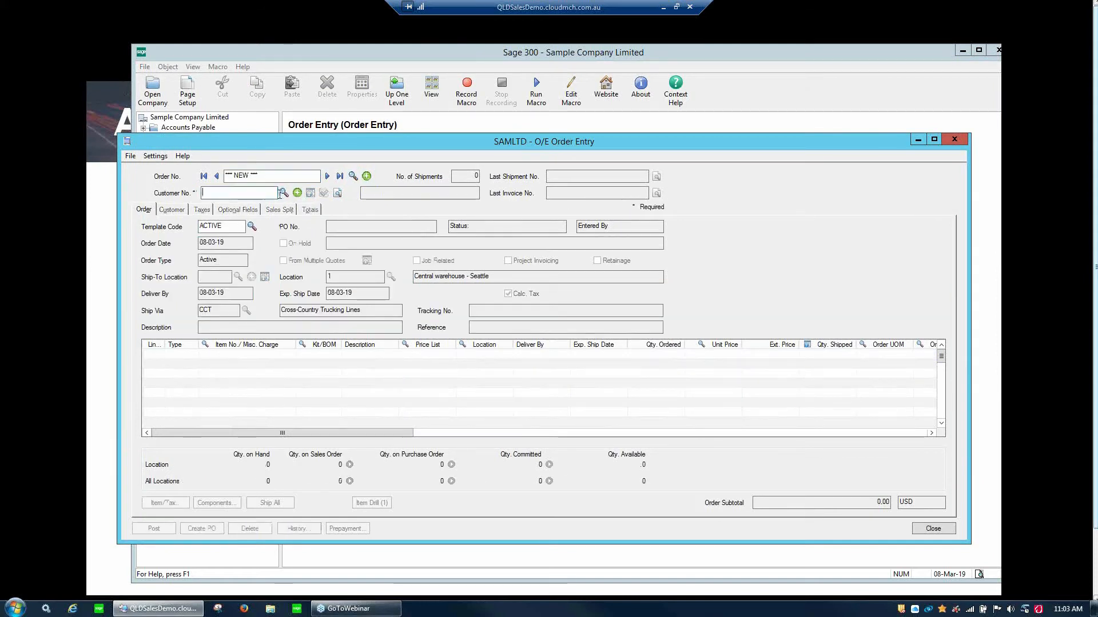
{"action": "type", "text": "1100"}
{"action": "key", "text": "Tab"}
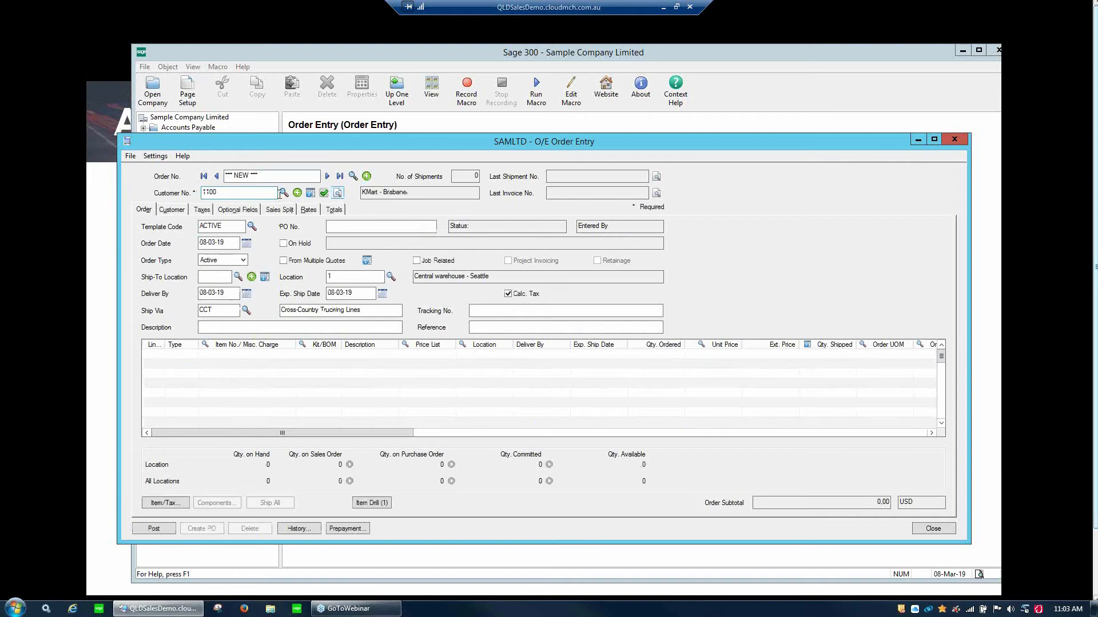
{"action": "left_click", "coordinate": [243, 261]}
{"action": "left_click", "coordinate": [230, 294]}
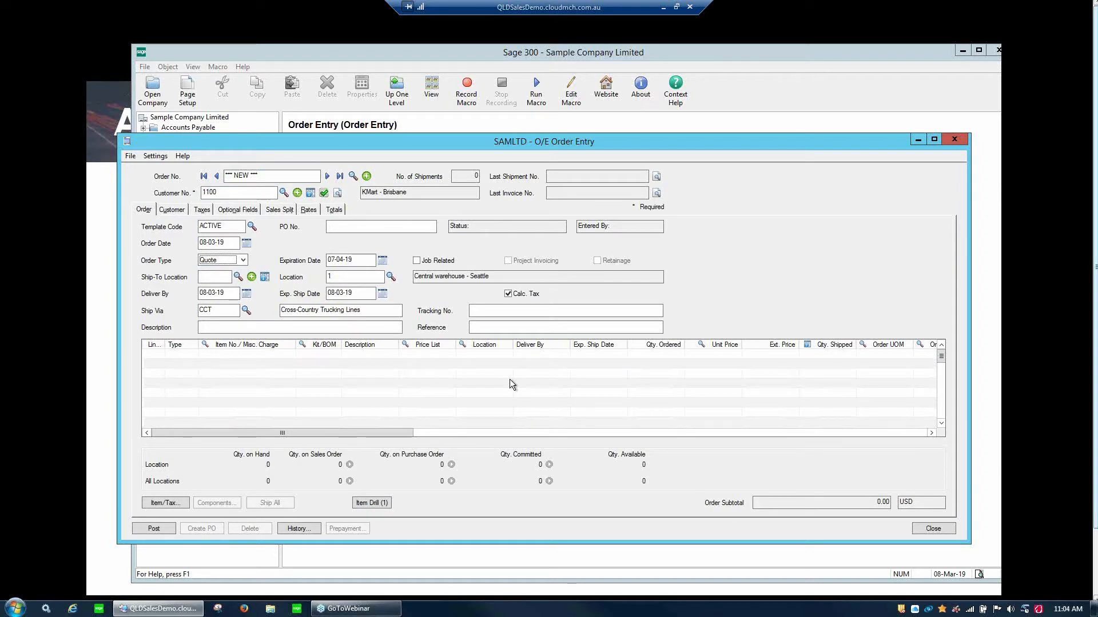
{"action": "left_click_drag", "start_coordinate": [360, 261], "coordinate": [309, 265]}
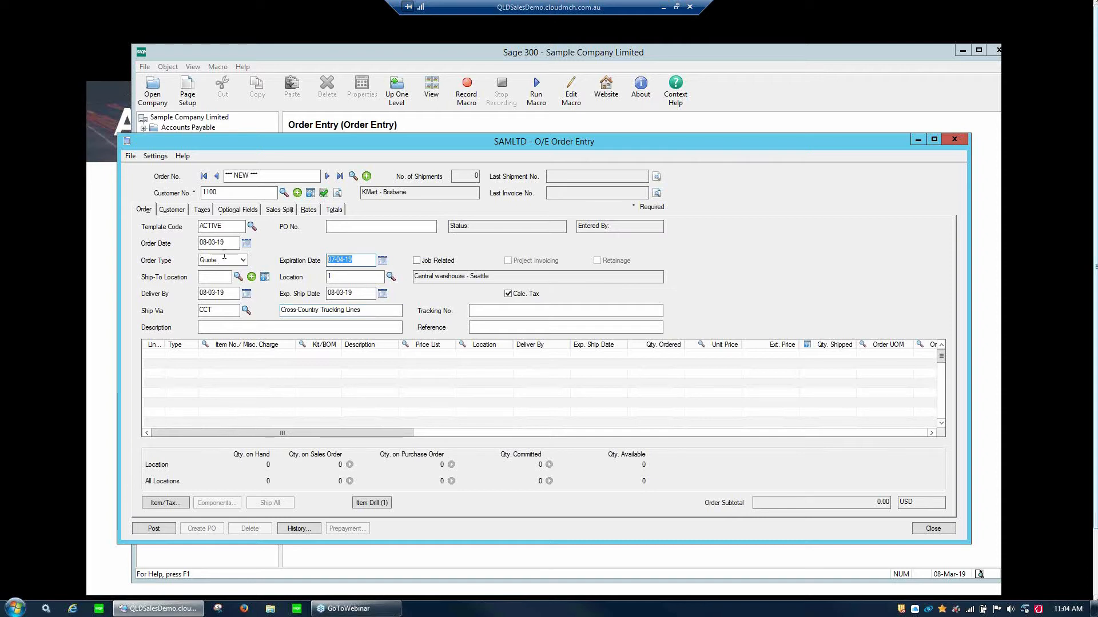
Change the order type to Future and set the order date to 08-07-19, accepting a date outside the company profile range
{"action": "left_click", "coordinate": [243, 261]}
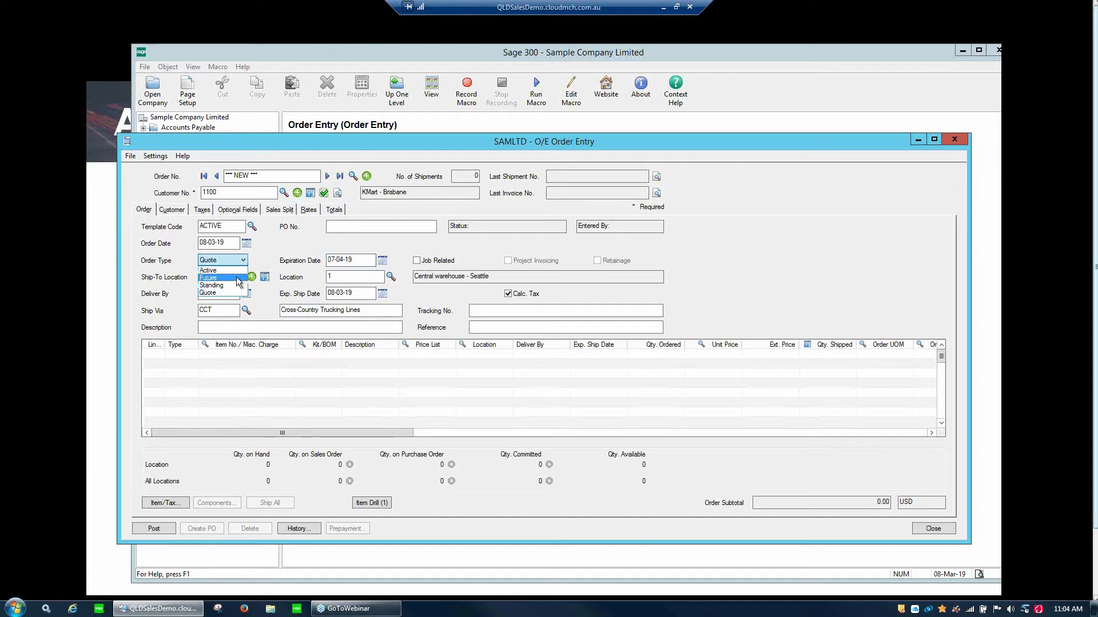
{"action": "left_click", "coordinate": [239, 279]}
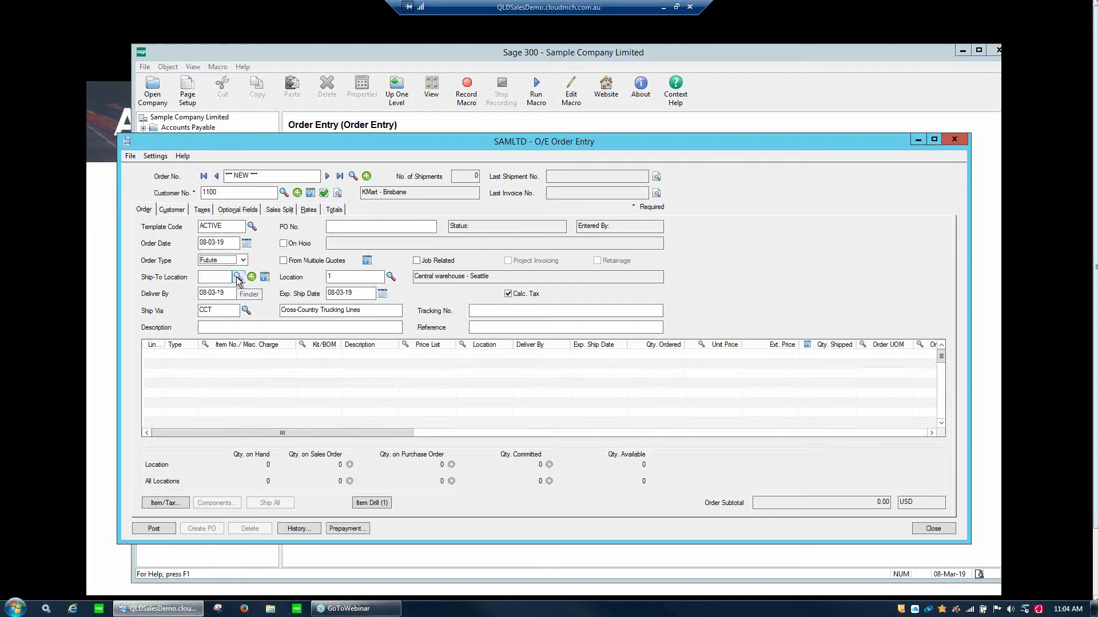
{"action": "key", "text": "shift+Tab"}
{"action": "left_click", "coordinate": [221, 243]}
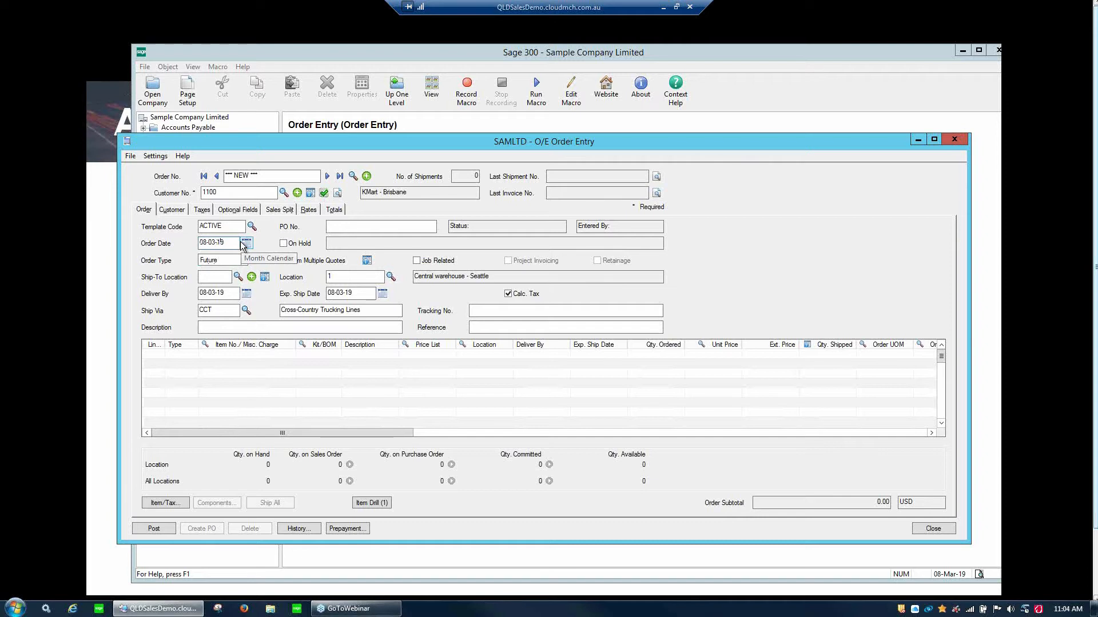
{"action": "key", "text": "BackSpace"}
{"action": "type", "text": "7"}
{"action": "key", "text": "Tab"}
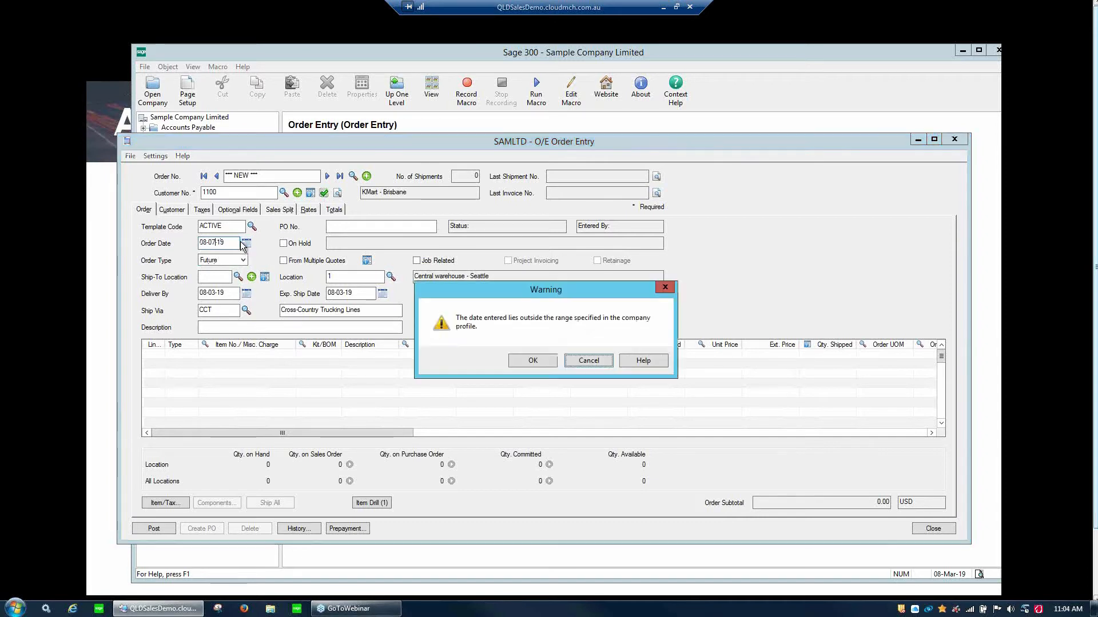
{"action": "left_click", "coordinate": [536, 359]}
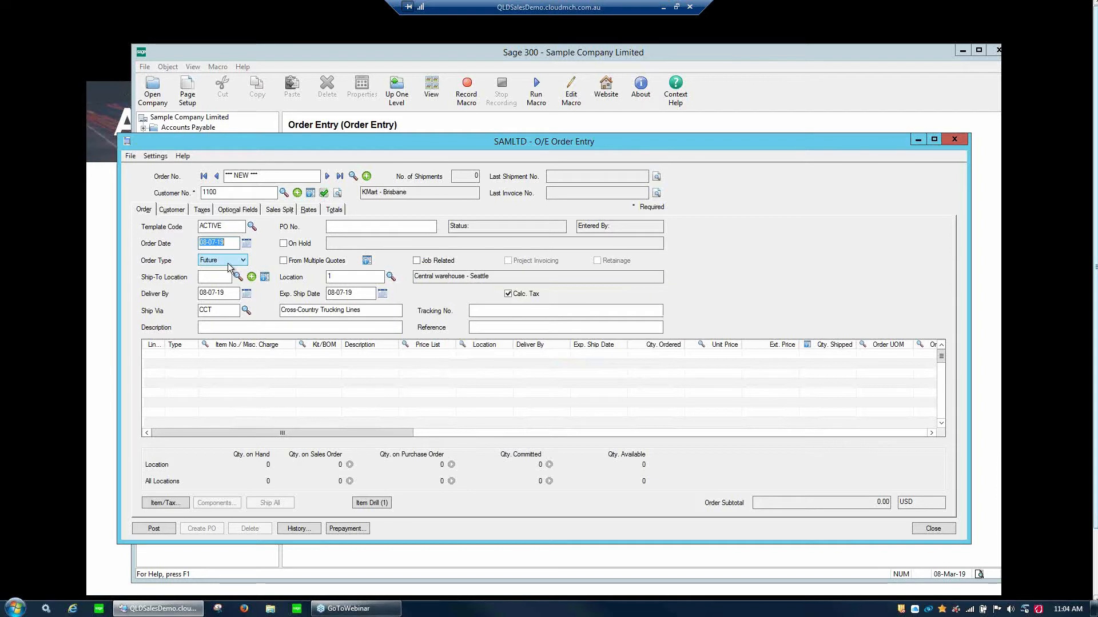
{"action": "left_click", "coordinate": [223, 243]}
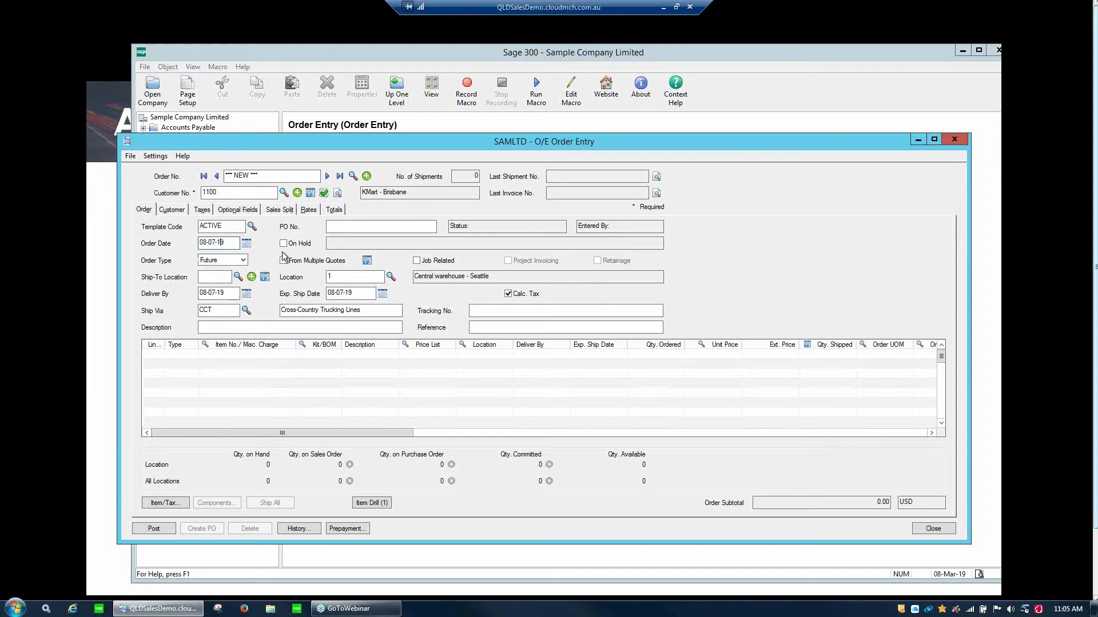
Reselect Future as the order type, and change it to Standing
{"action": "left_click", "coordinate": [234, 260]}
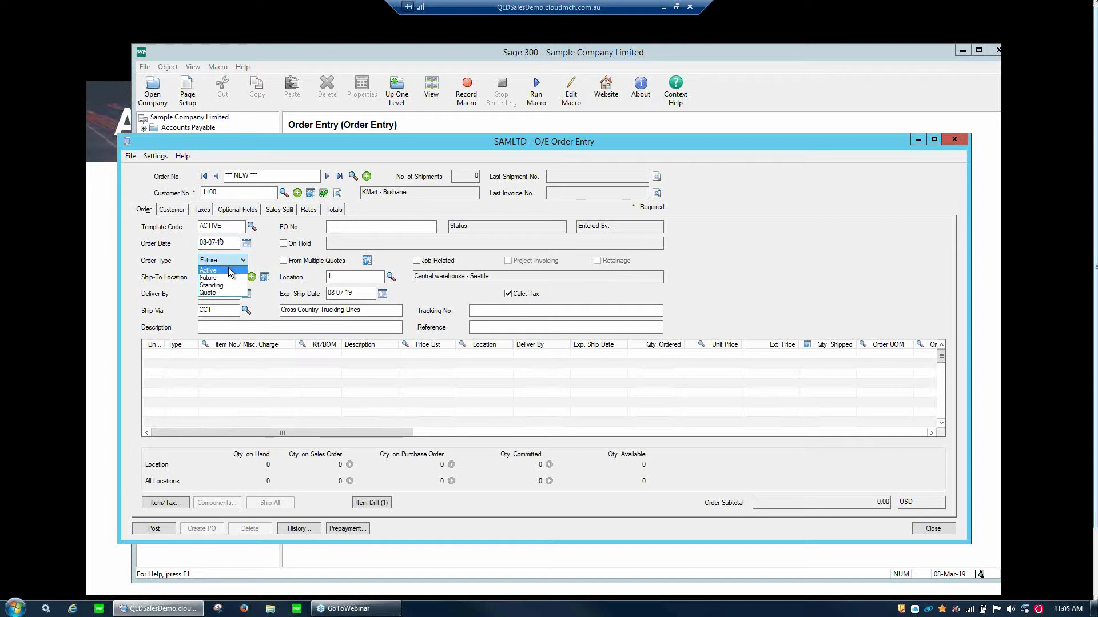
{"action": "left_click", "coordinate": [230, 279]}
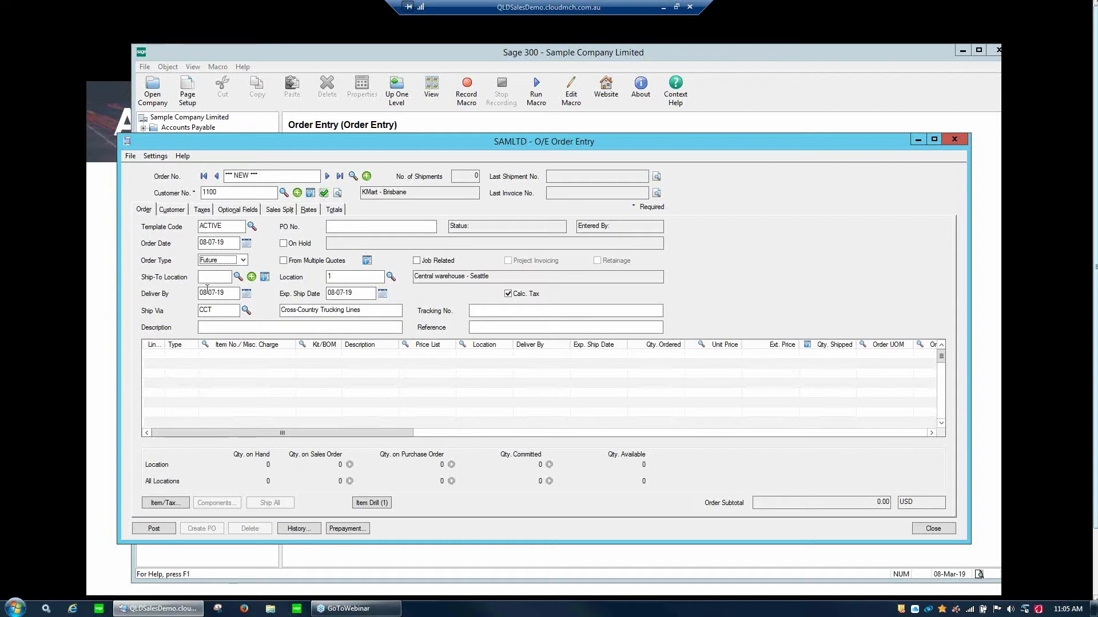
{"action": "left_click", "coordinate": [222, 262]}
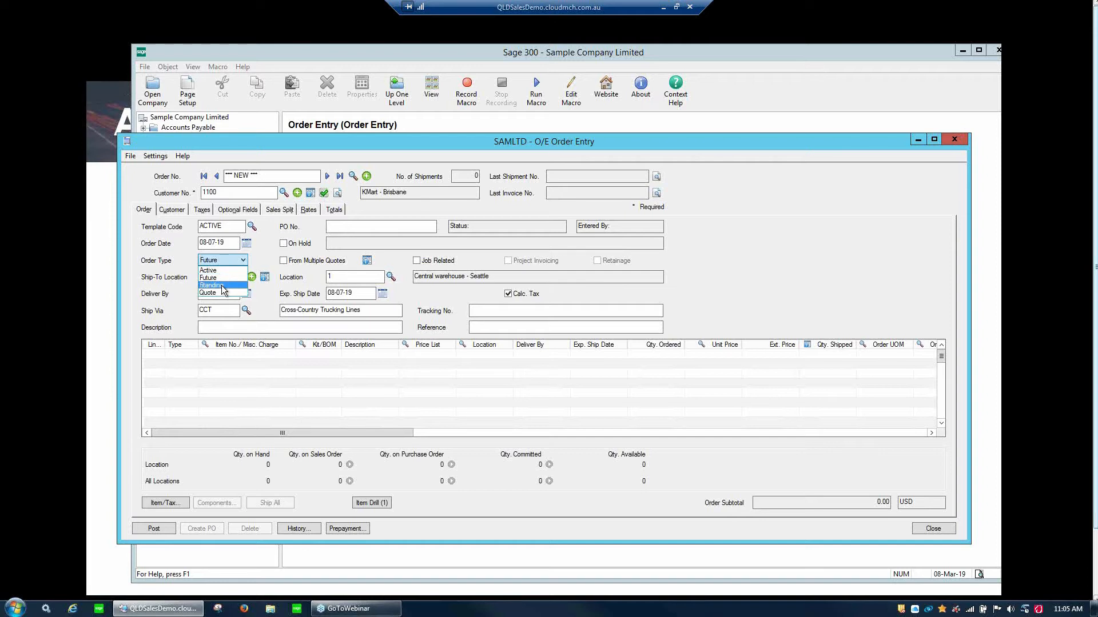
{"action": "left_click", "coordinate": [222, 285]}
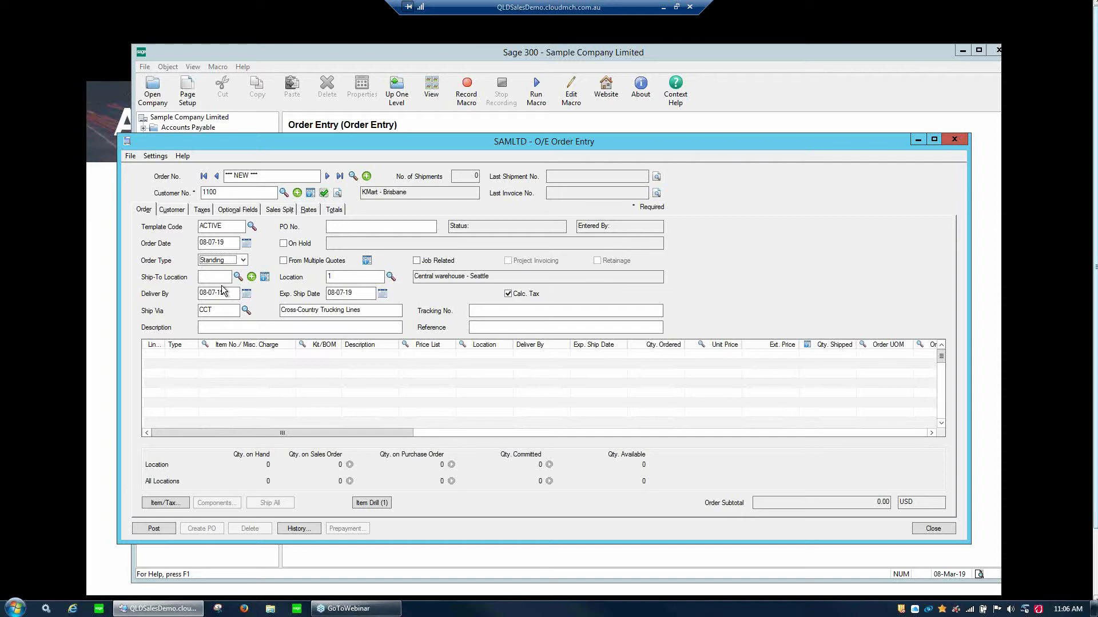
Set the order type to Active
{"action": "left_click", "coordinate": [223, 260]}
{"action": "left_click", "coordinate": [215, 270]}
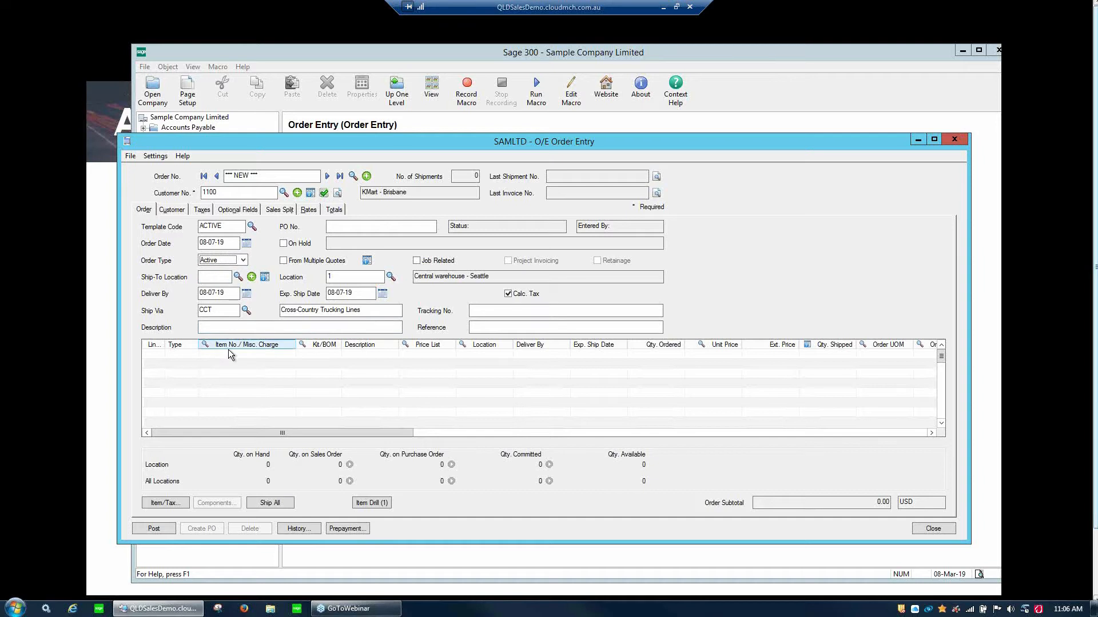
{"action": "key", "text": "Tab"}
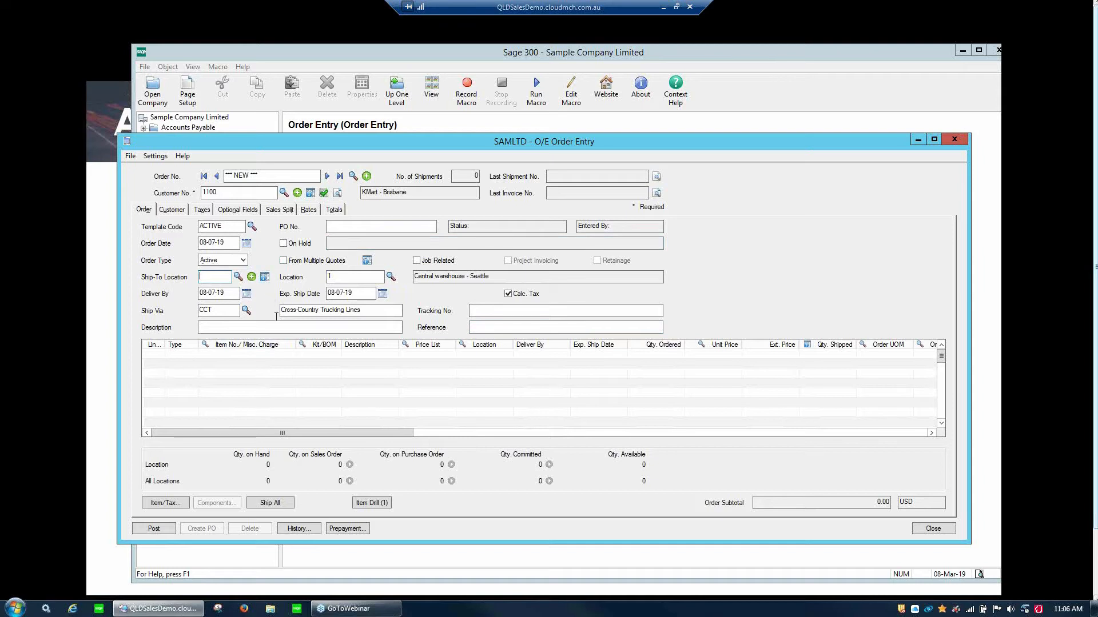
Add a first detail line and pick item A1-103/0, the fluorescent desk lamp, from the item Finder
{"action": "left_click", "coordinate": [307, 400]}
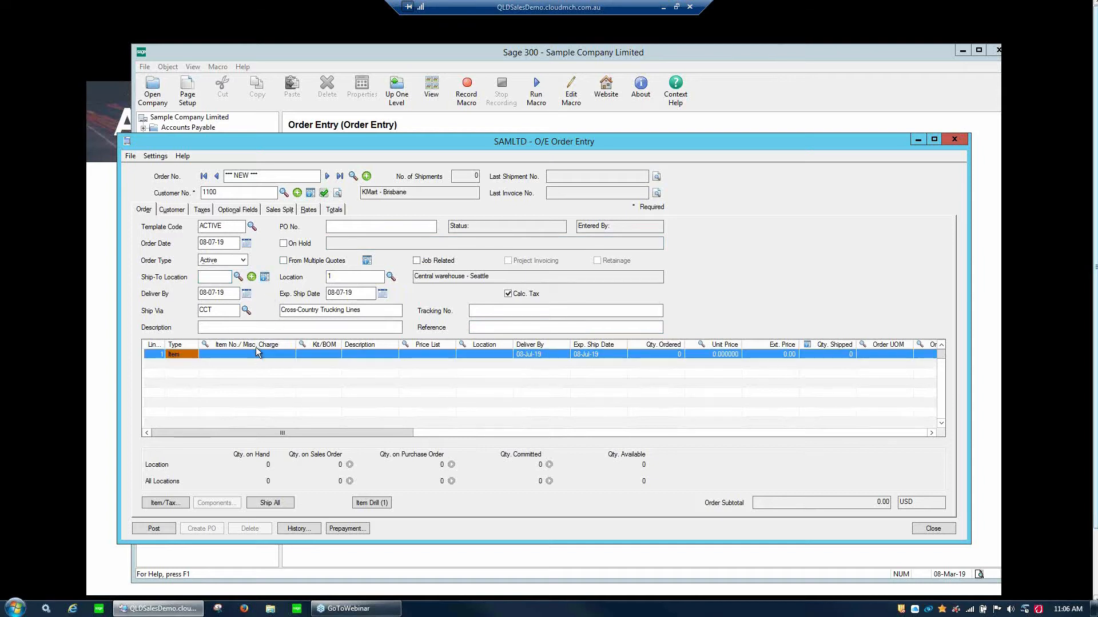
{"action": "left_click", "coordinate": [256, 347]}
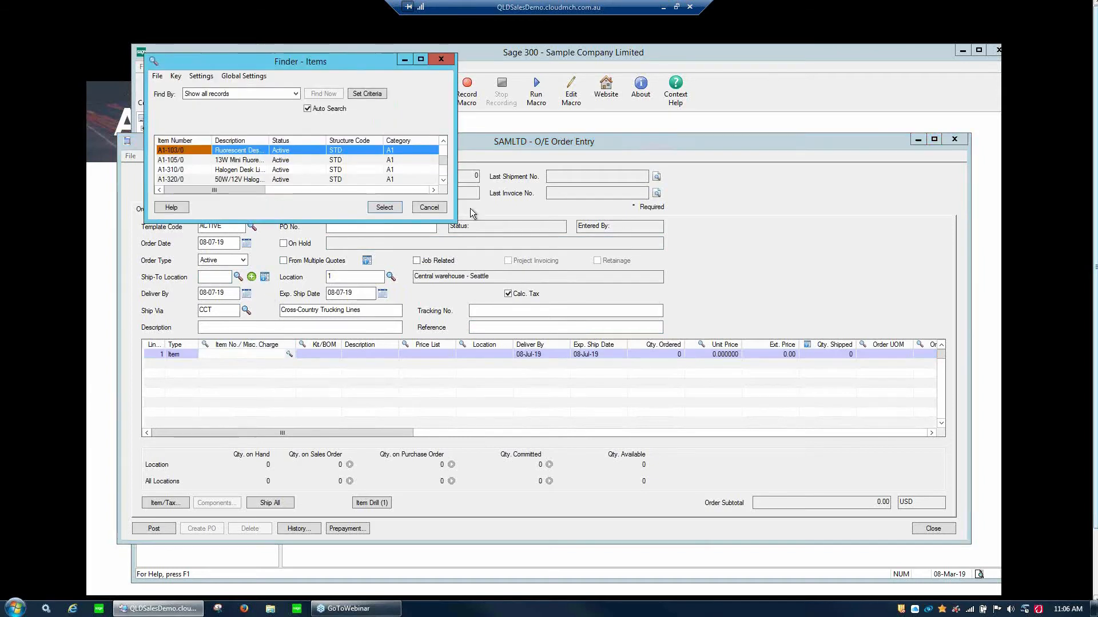
{"action": "left_click_drag", "start_coordinate": [454, 219], "coordinate": [930, 357]}
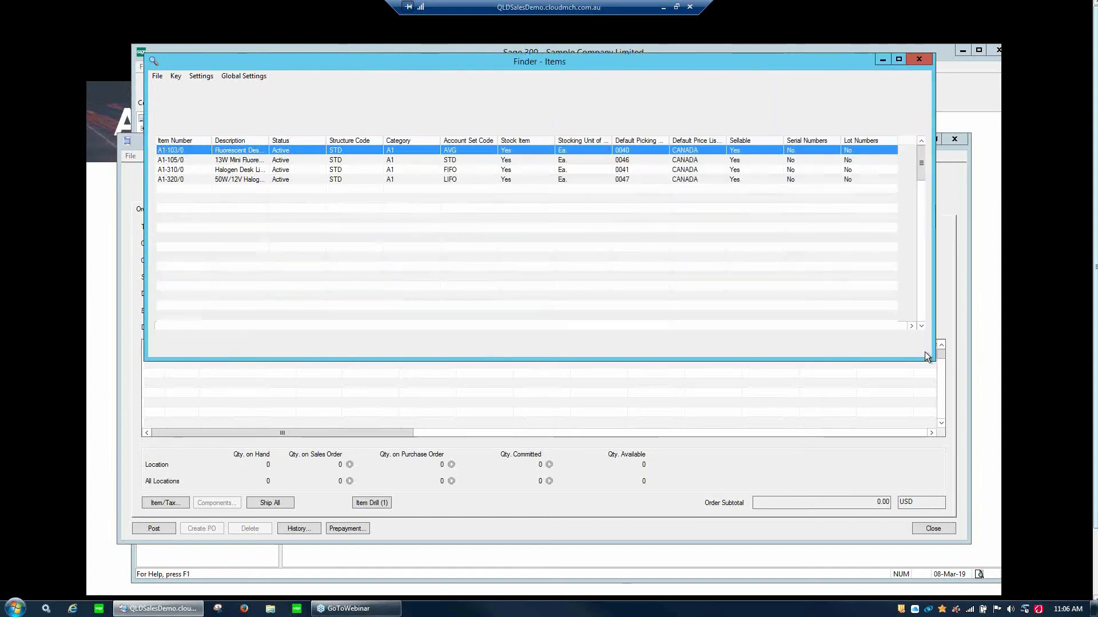
{"action": "double_click", "coordinate": [218, 151]}
{"action": "left_click", "coordinate": [413, 355]}
{"action": "left_click", "coordinate": [220, 355]}
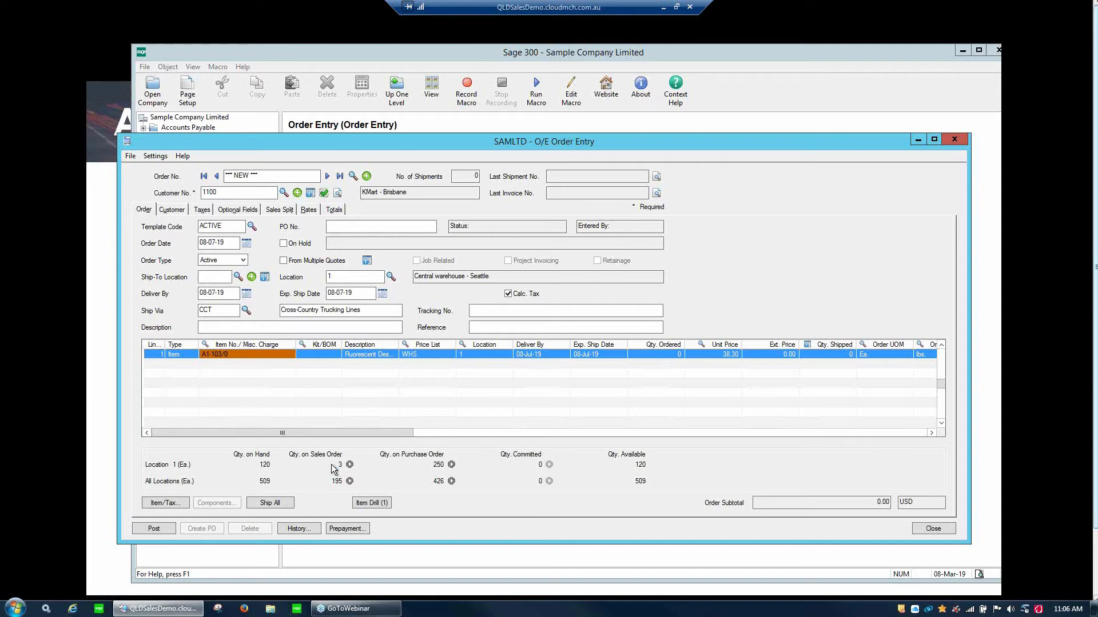
Review the purchase orders behind item A1-103/0's quantity on purchase order at location 1
{"action": "left_click", "coordinate": [451, 464]}
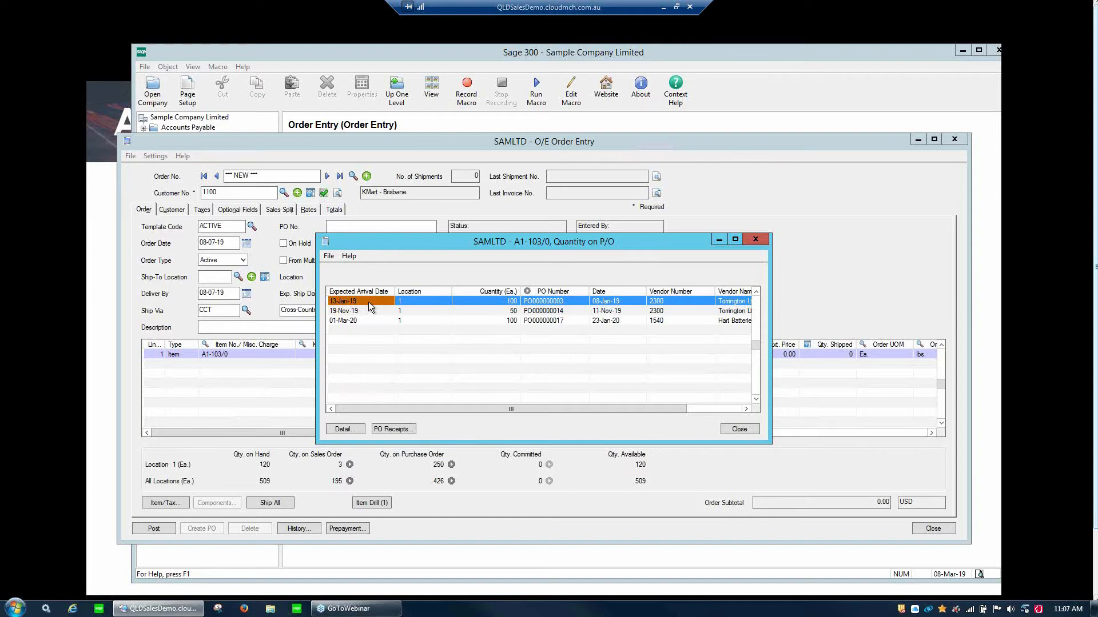
{"action": "left_click", "coordinate": [494, 303]}
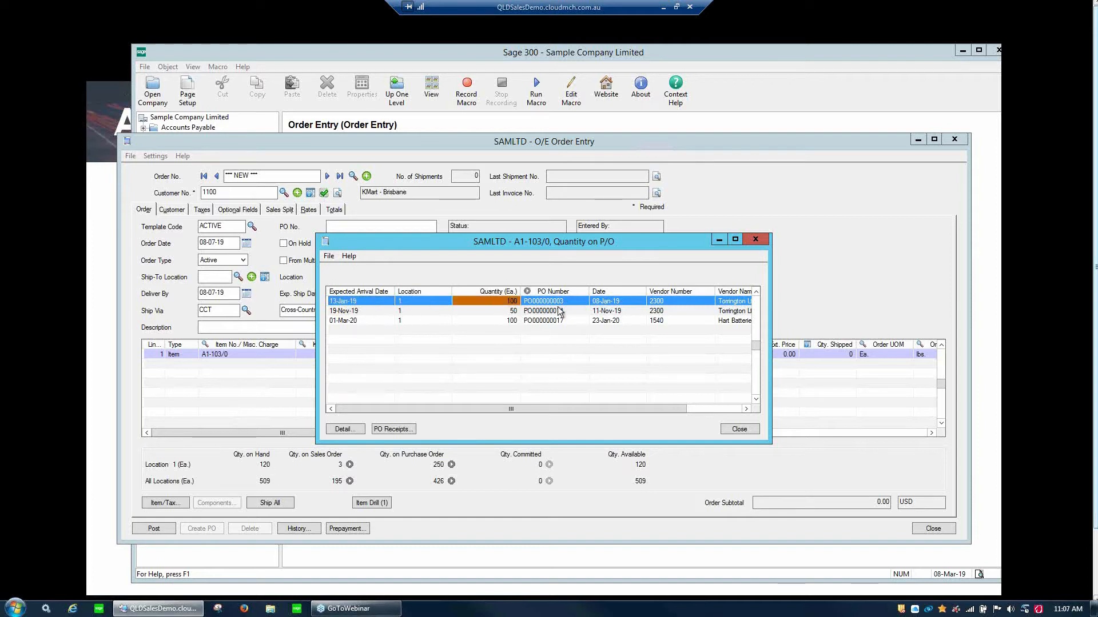
{"action": "left_click", "coordinate": [744, 429]}
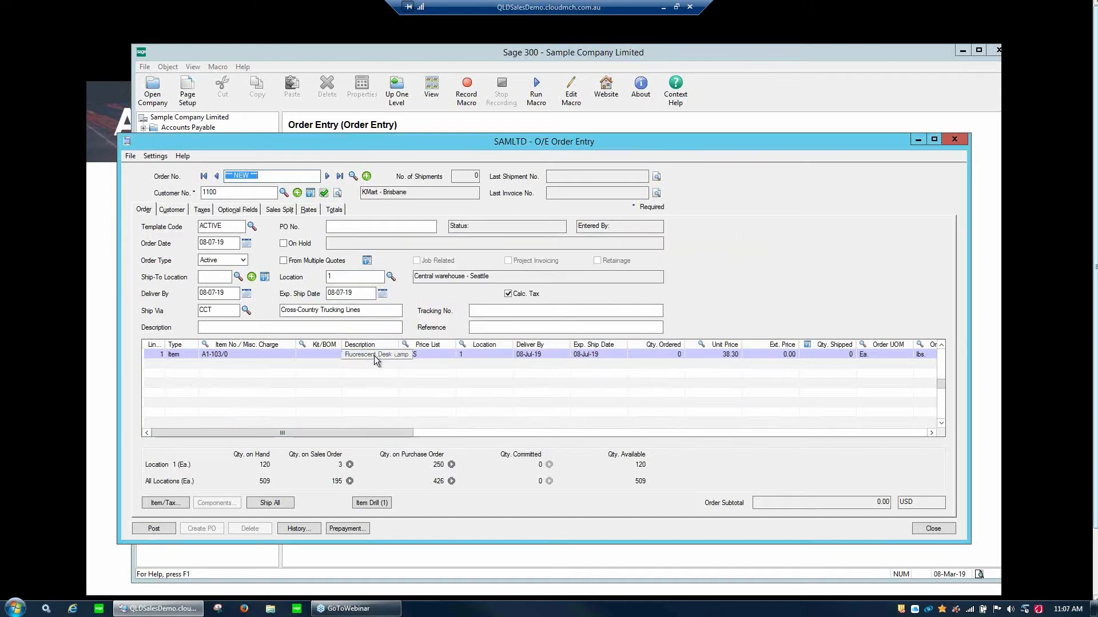
Set the quantity ordered for item A1-103/0 to 1
{"action": "left_click", "coordinate": [666, 354]}
{"action": "type", "text": "1"}
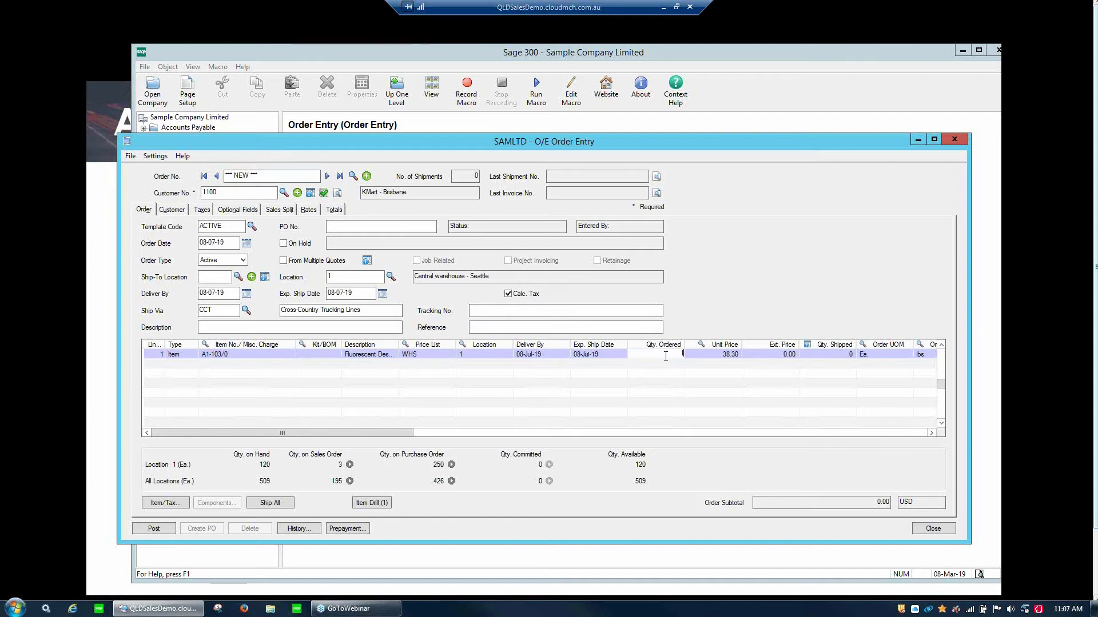
{"action": "key", "text": "Tab"}
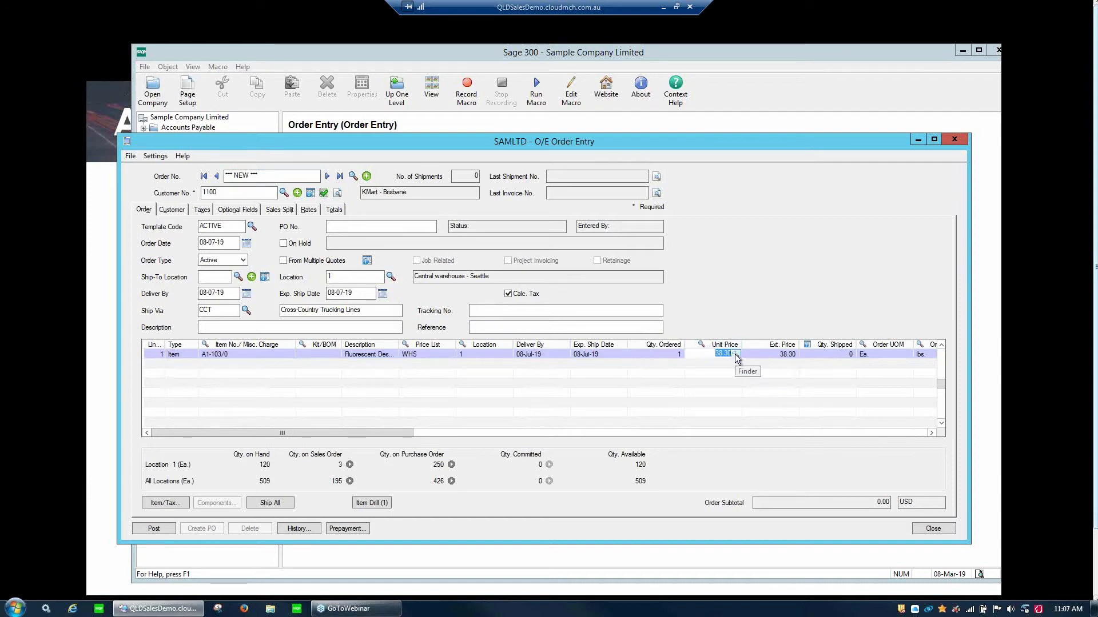
Add a second detail line and try to set its type to Miscellaneous, with the Type column widened
{"action": "key", "text": "Insert"}
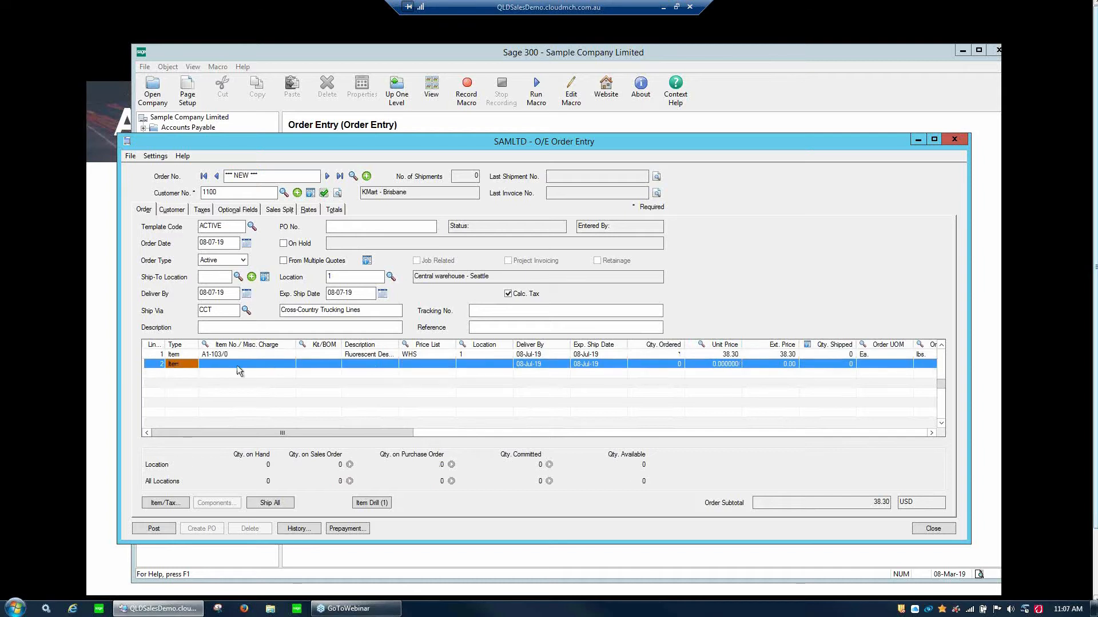
{"action": "double_click", "coordinate": [196, 364]}
{"action": "left_click_drag", "start_coordinate": [196, 345], "coordinate": [221, 344]}
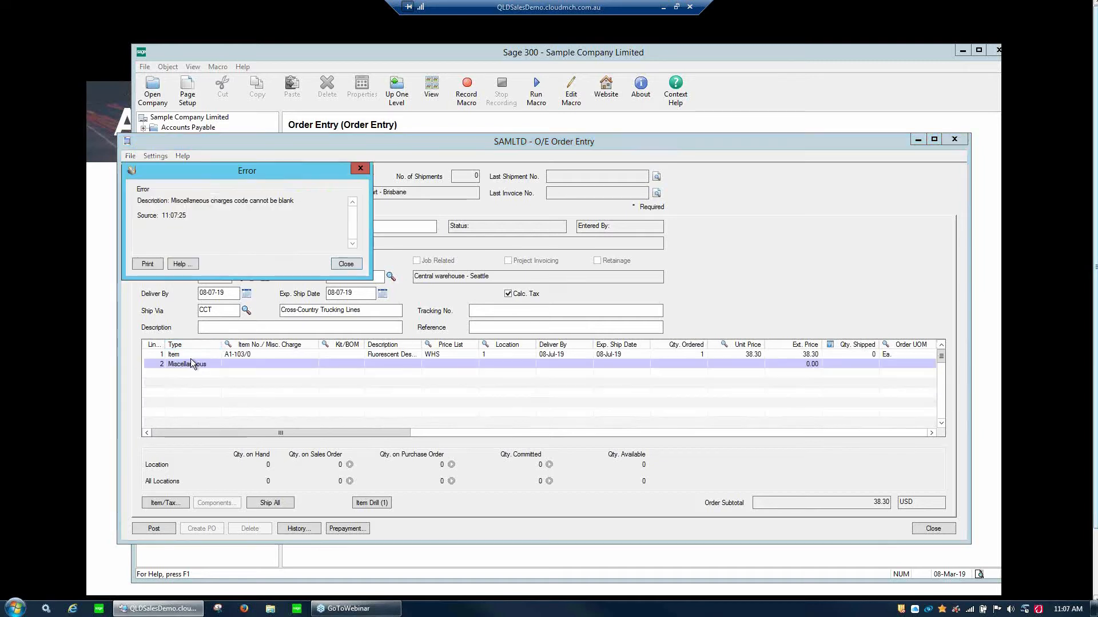
{"action": "left_click", "coordinate": [345, 264]}
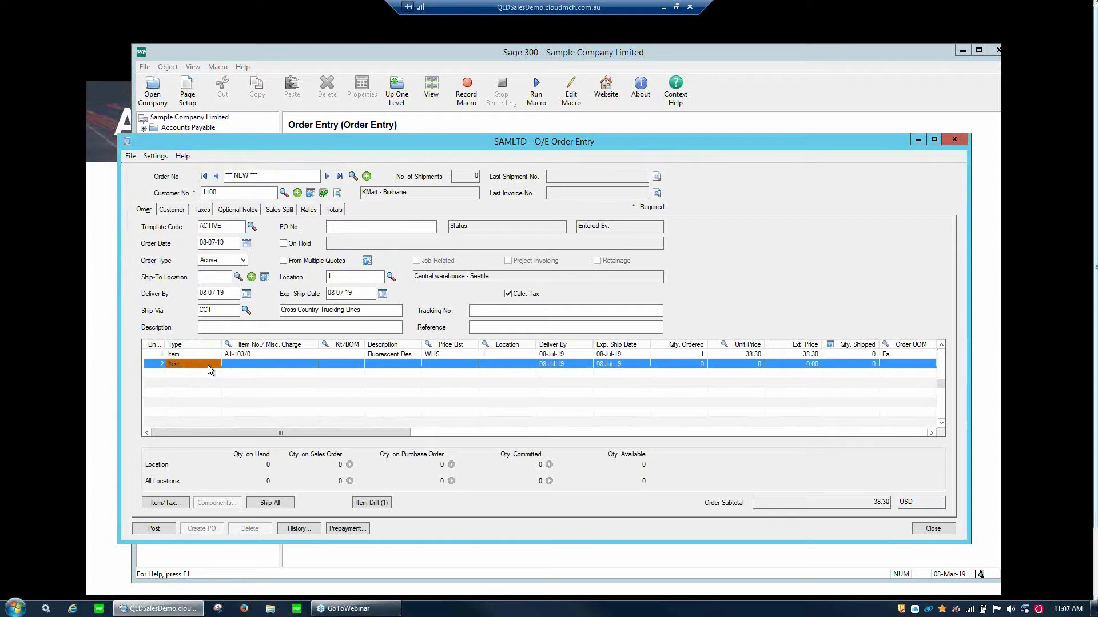
Set the second detail line's type to Miscellaneous and pick miscellaneous charge TF, Taxable freight, from the Finder
{"action": "double_click", "coordinate": [208, 364]}
{"action": "left_click", "coordinate": [805, 366]}
{"action": "left_click", "coordinate": [805, 366]}
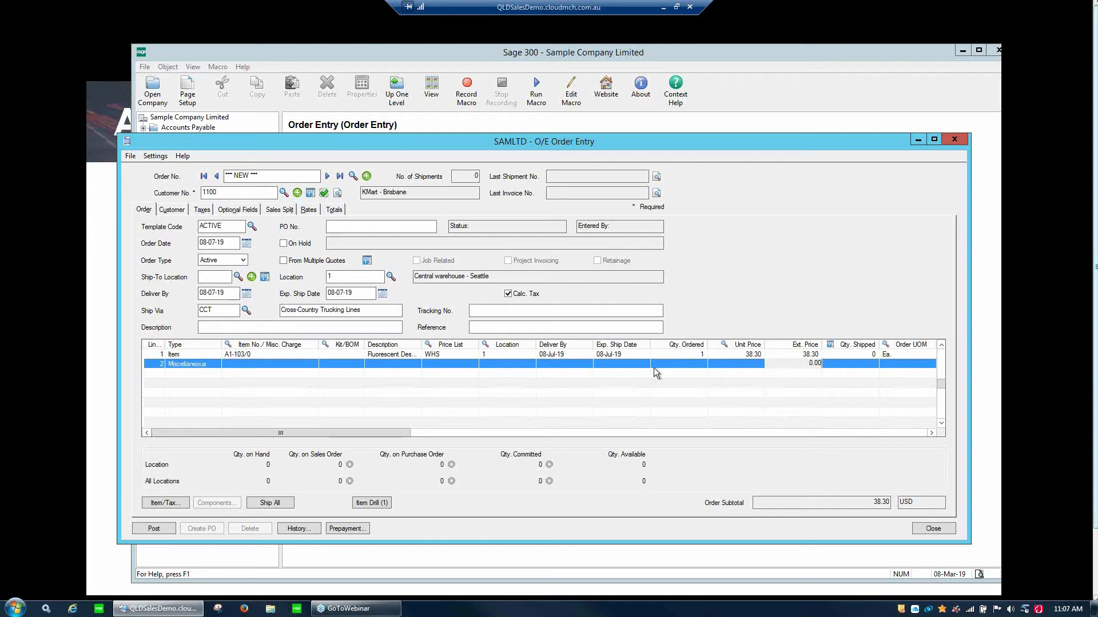
{"action": "left_click", "coordinate": [272, 364]}
{"action": "left_click", "coordinate": [312, 363]}
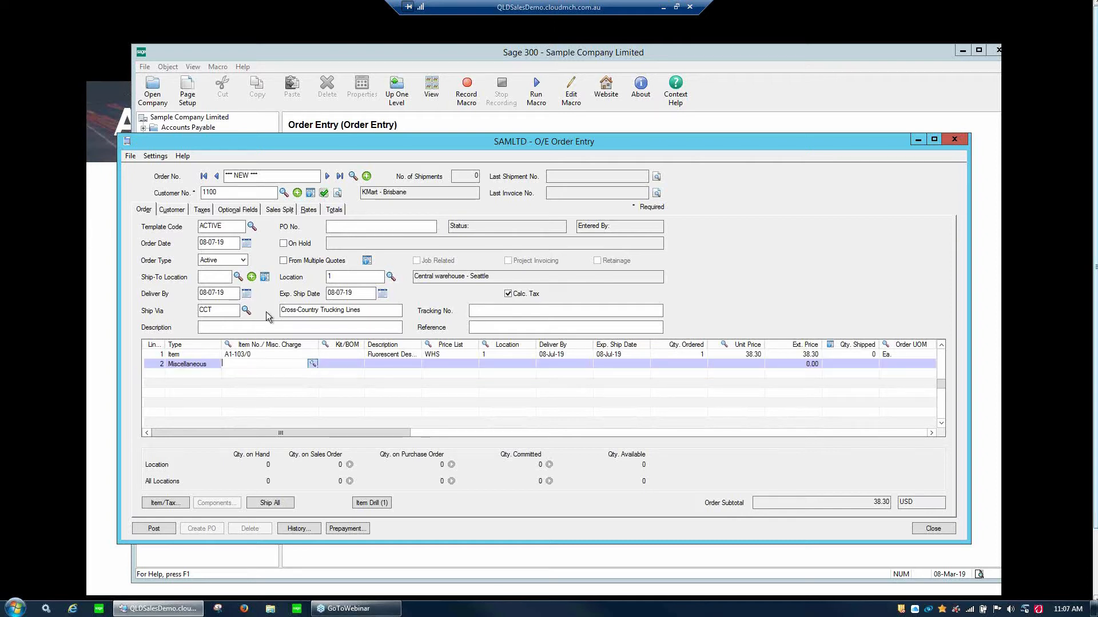
{"action": "left_click_drag", "start_coordinate": [270, 142], "coordinate": [373, 149]}
{"action": "left_click", "coordinate": [273, 197]}
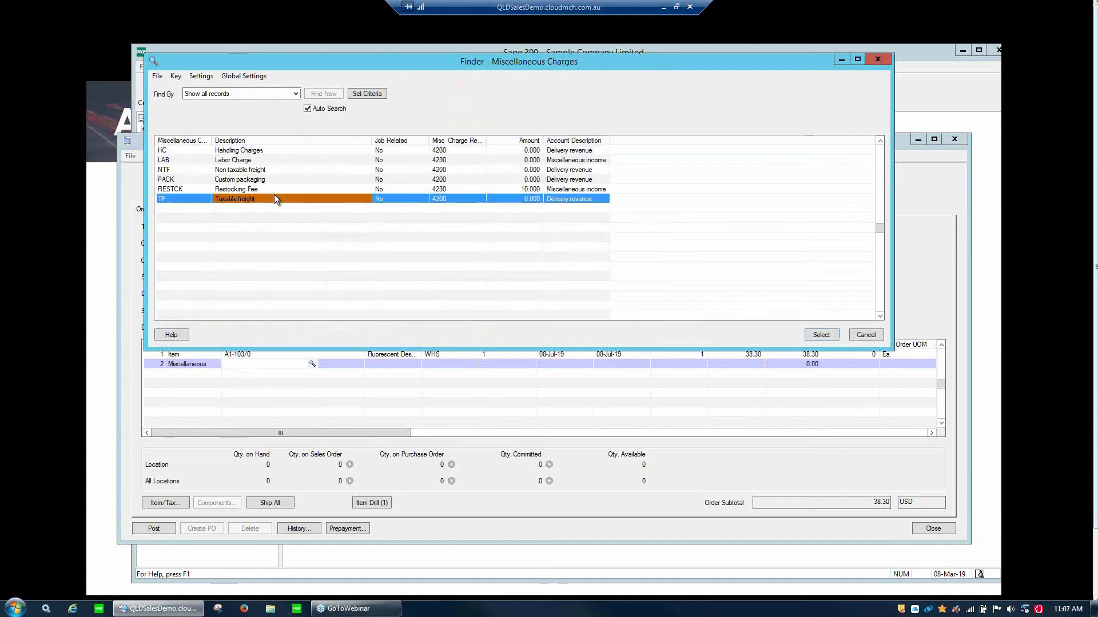
{"action": "double_click", "coordinate": [273, 199]}
Widen the Description column and set the taxable freight line's extended price to 15
{"action": "left_click", "coordinate": [811, 364]}
{"action": "left_click", "coordinate": [386, 364]}
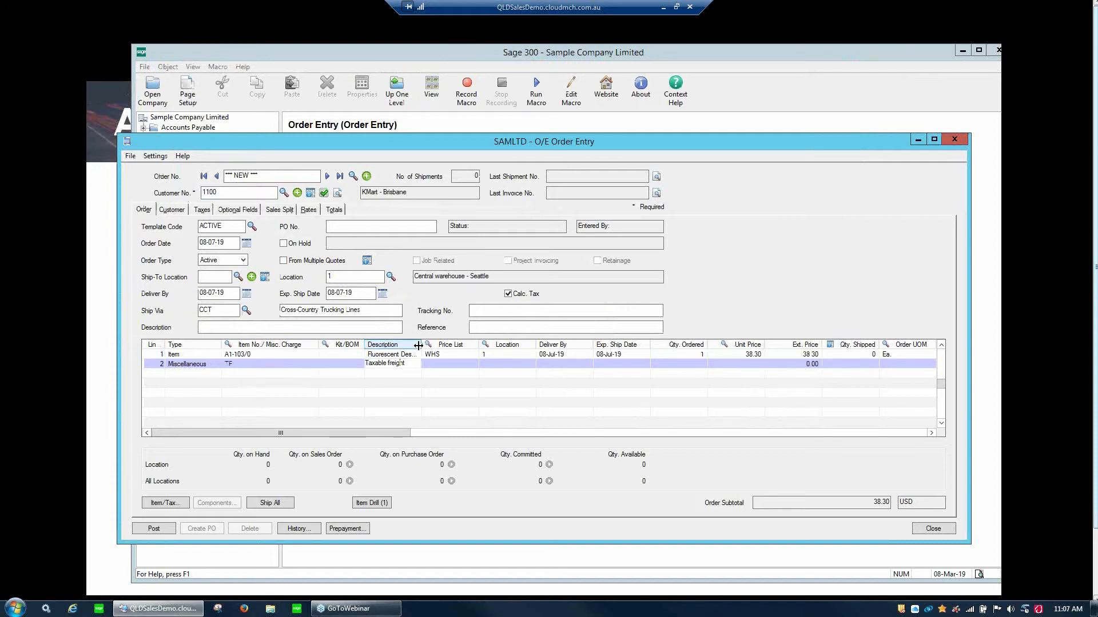
{"action": "left_click_drag", "start_coordinate": [431, 344], "coordinate": [466, 344]}
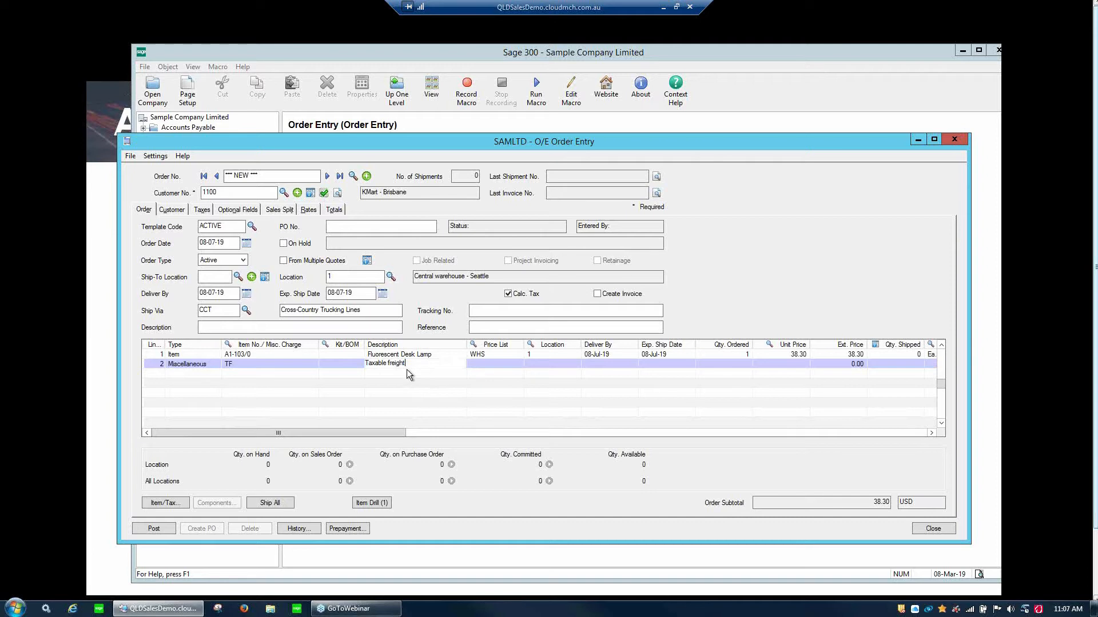
{"action": "left_click", "coordinate": [849, 365]}
{"action": "type", "text": "15"}
{"action": "key", "text": "Return"}
{"action": "key", "text": "Up"}
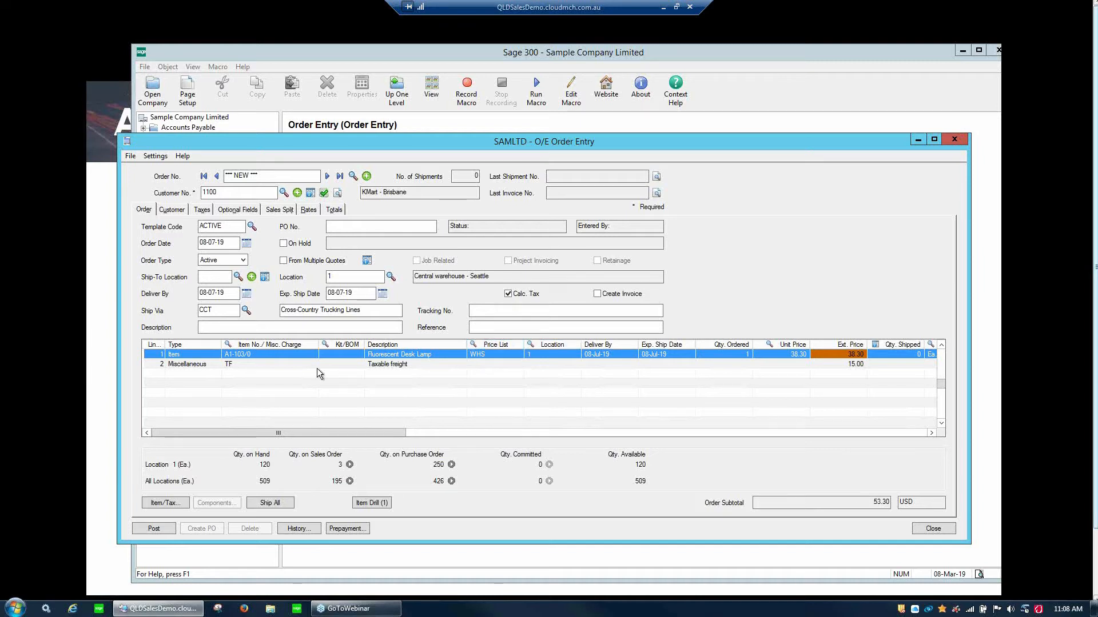
Review the taxable freight line and the order's totals, including subtotals, discounts and tax
{"action": "left_click", "coordinate": [211, 365]}
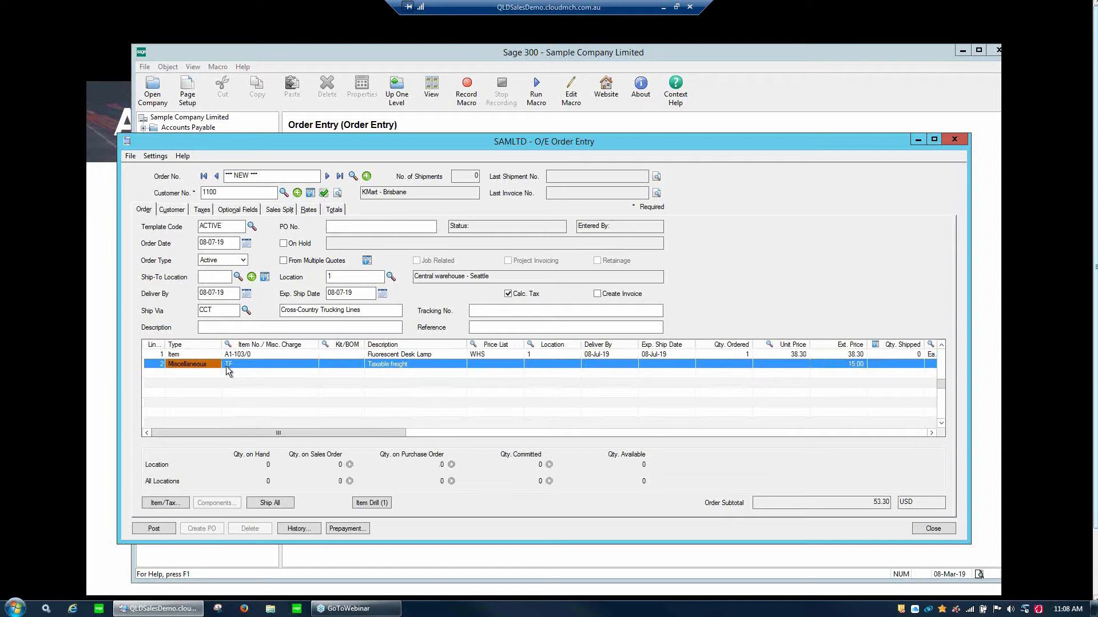
{"action": "left_click", "coordinate": [854, 366]}
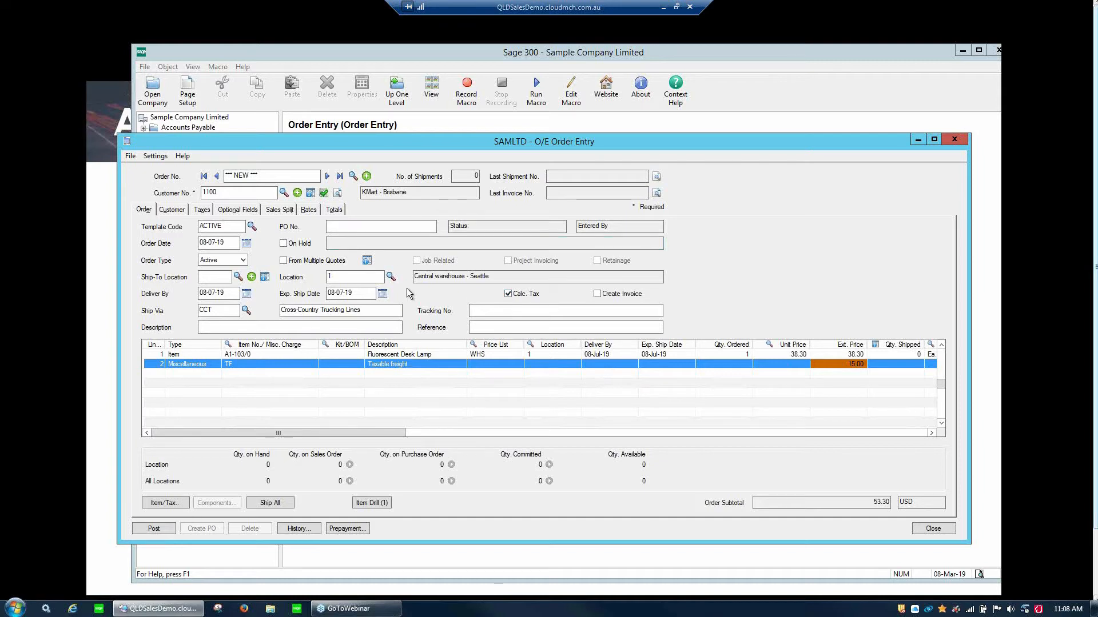
{"action": "left_click", "coordinate": [378, 364]}
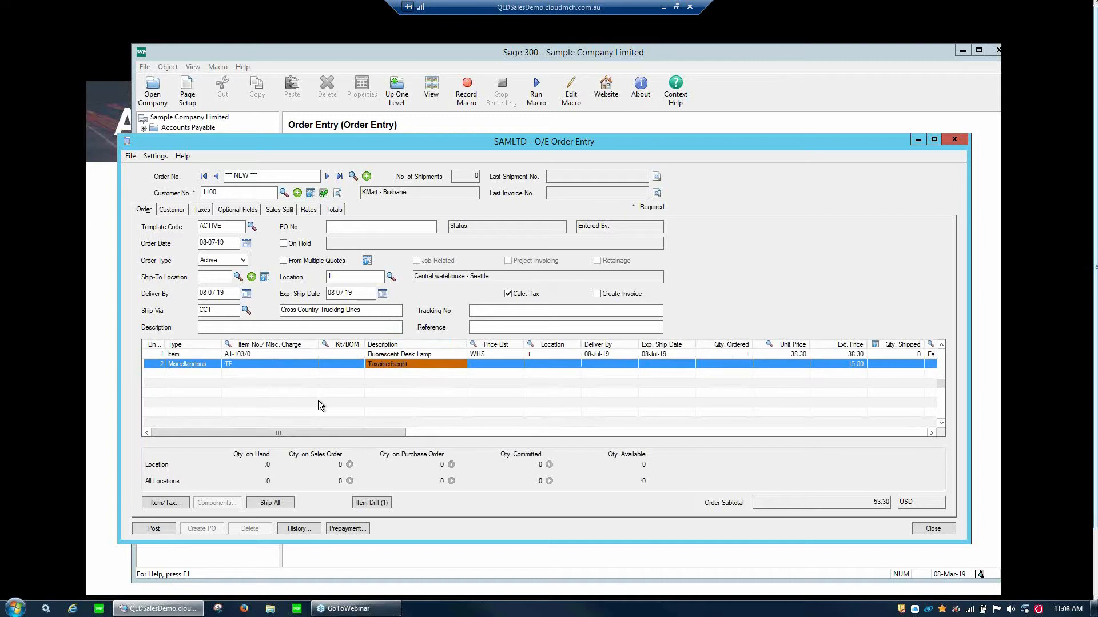
{"action": "left_click", "coordinate": [334, 210]}
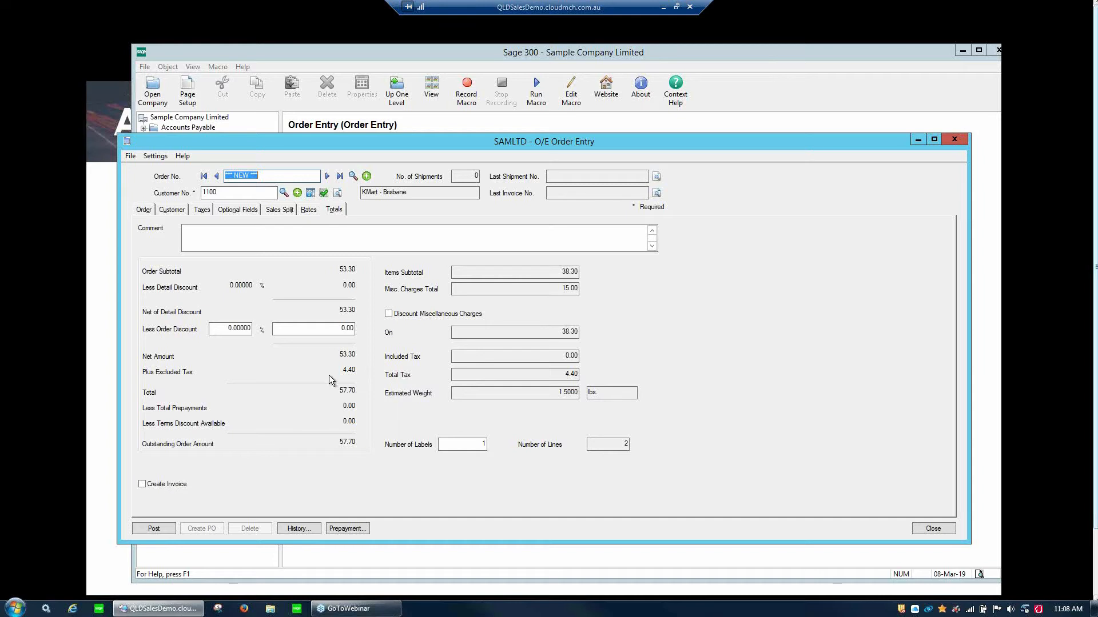
{"action": "left_click", "coordinate": [385, 227]}
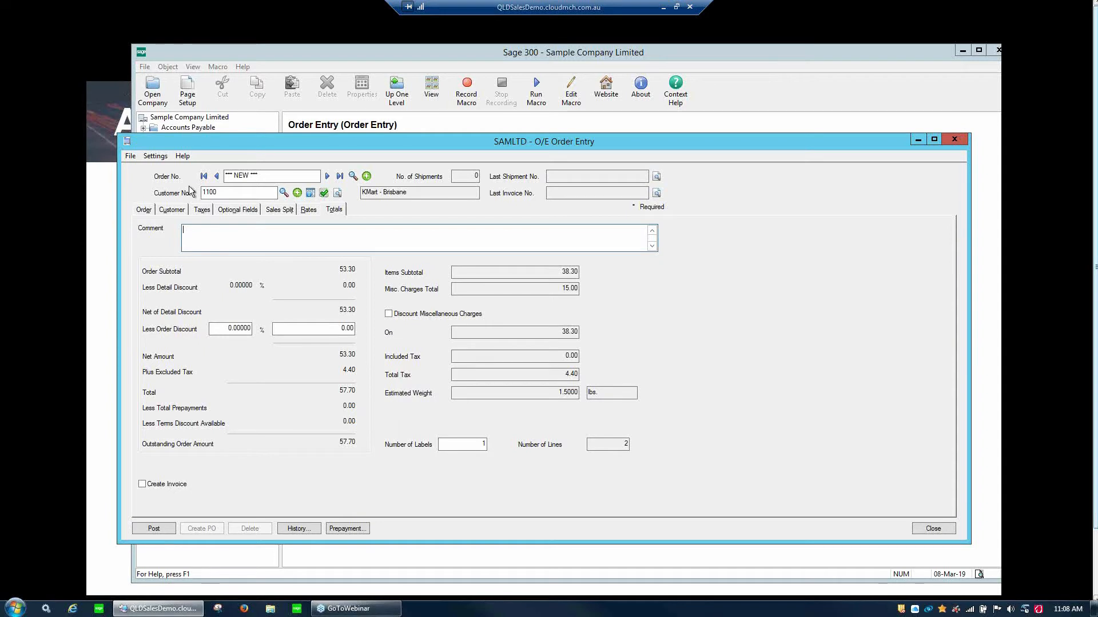
Review the order's customer terms code and price list, and its tax authorities with their calculated amounts
{"action": "left_click", "coordinate": [171, 210]}
{"action": "left_click", "coordinate": [147, 211]}
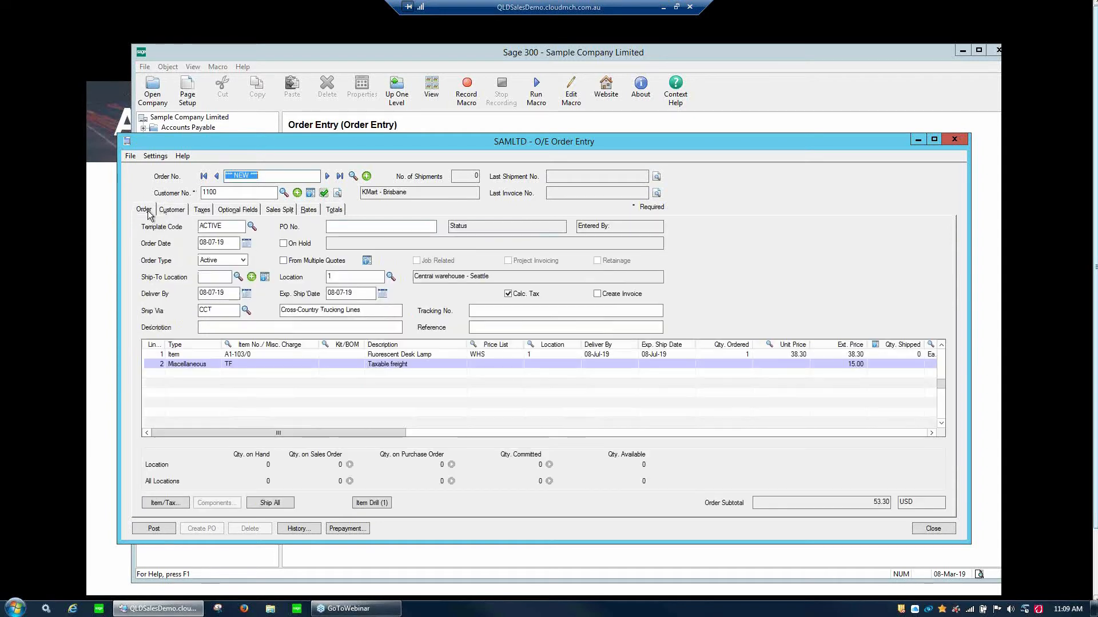
{"action": "left_click", "coordinate": [173, 210]}
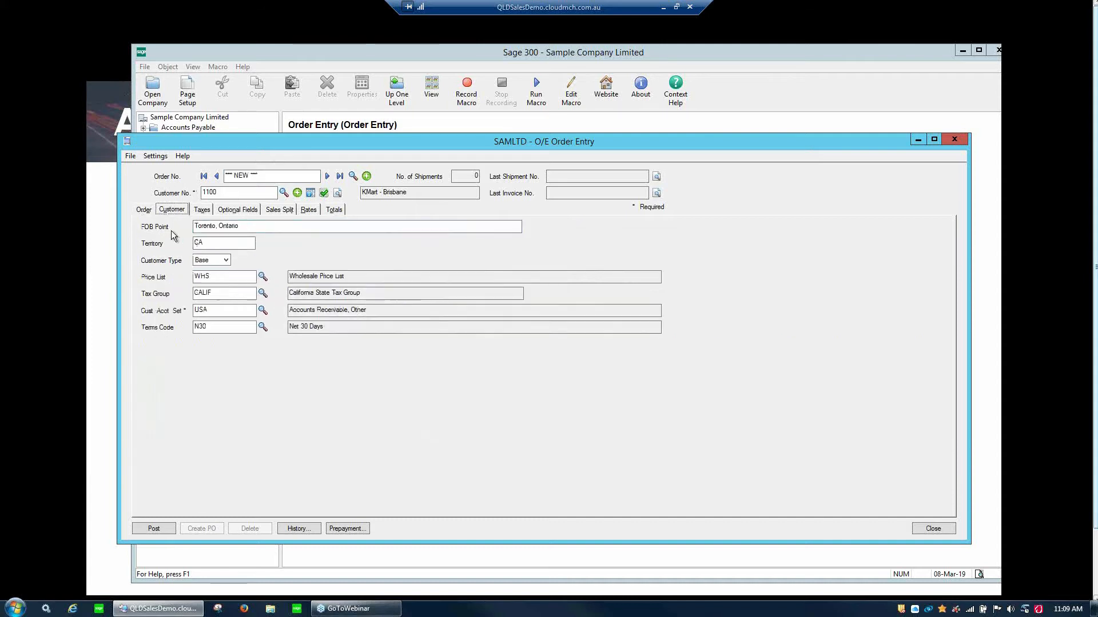
{"action": "left_click", "coordinate": [212, 328]}
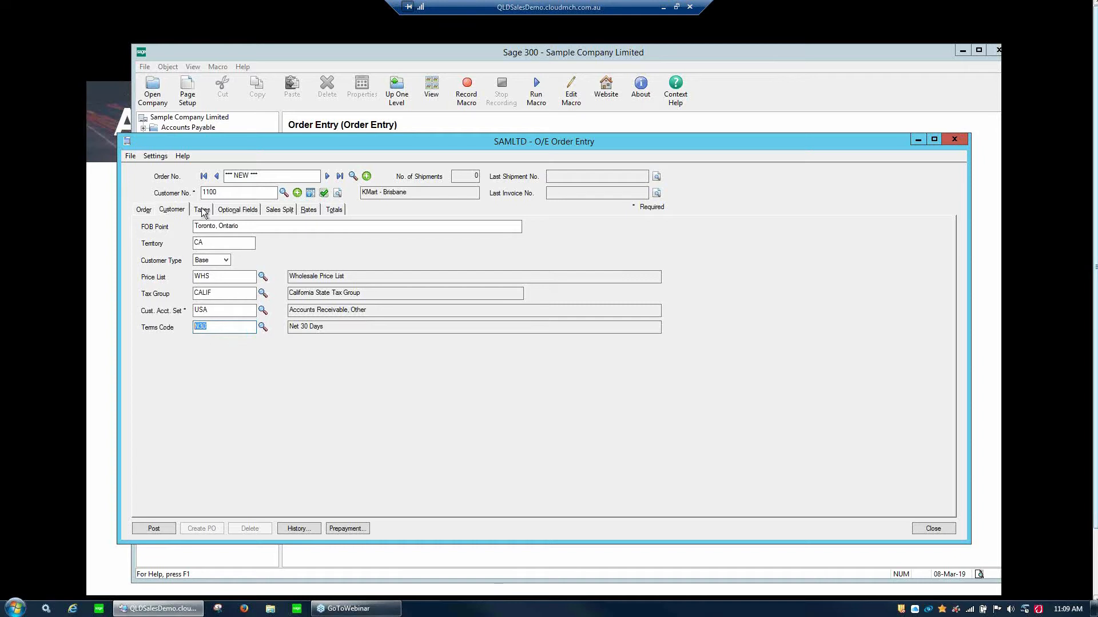
{"action": "left_click_drag", "start_coordinate": [213, 277], "coordinate": [179, 275]}
{"action": "left_click", "coordinate": [203, 210]}
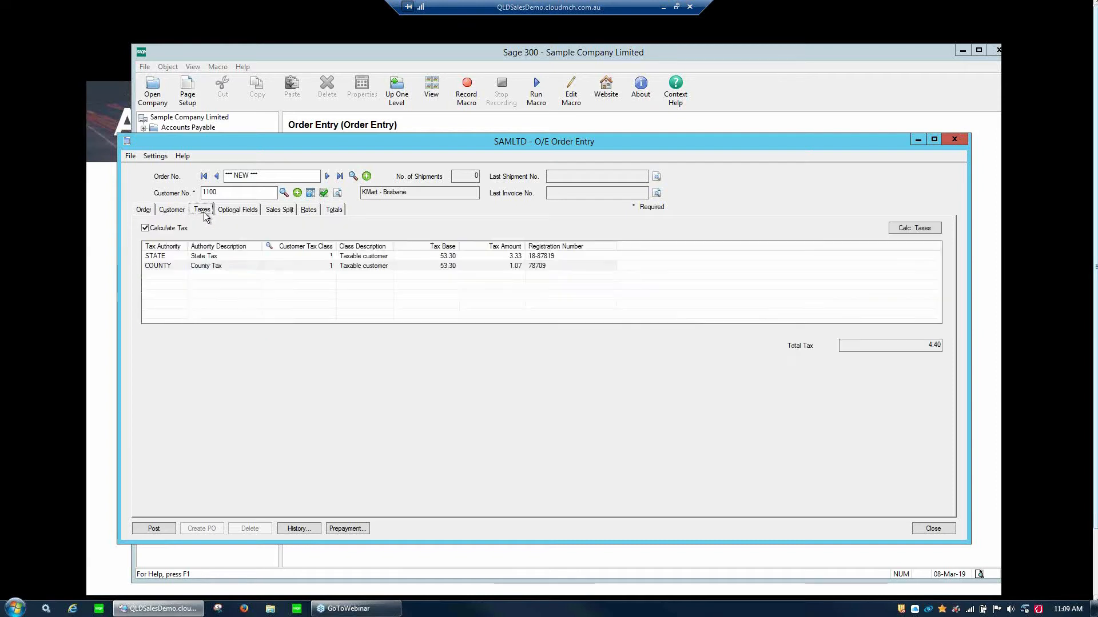
{"action": "left_click", "coordinate": [170, 255]}
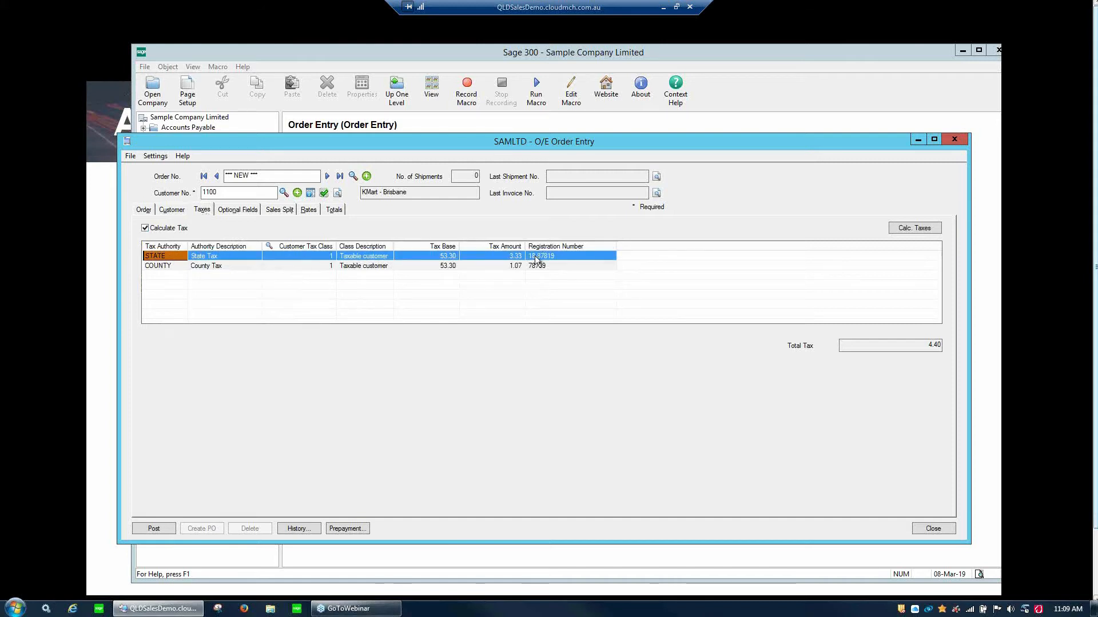
Review the order's optional fields and look up the values available for COURIER and APPROVED
{"action": "left_click", "coordinate": [256, 211]}
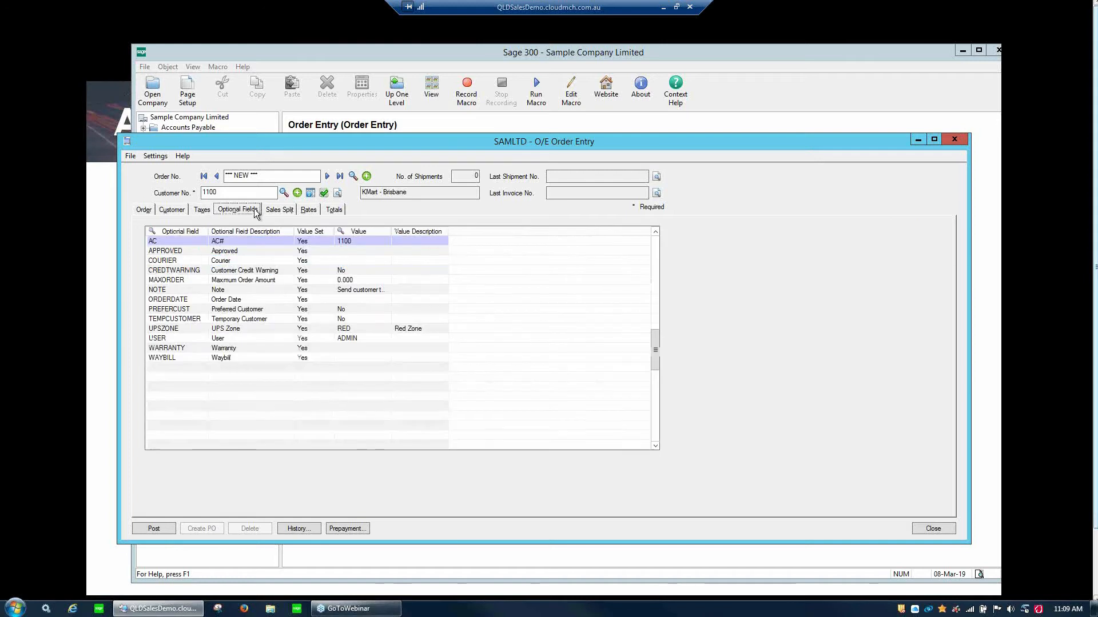
{"action": "left_click", "coordinate": [336, 258]}
{"action": "left_click", "coordinate": [383, 260]}
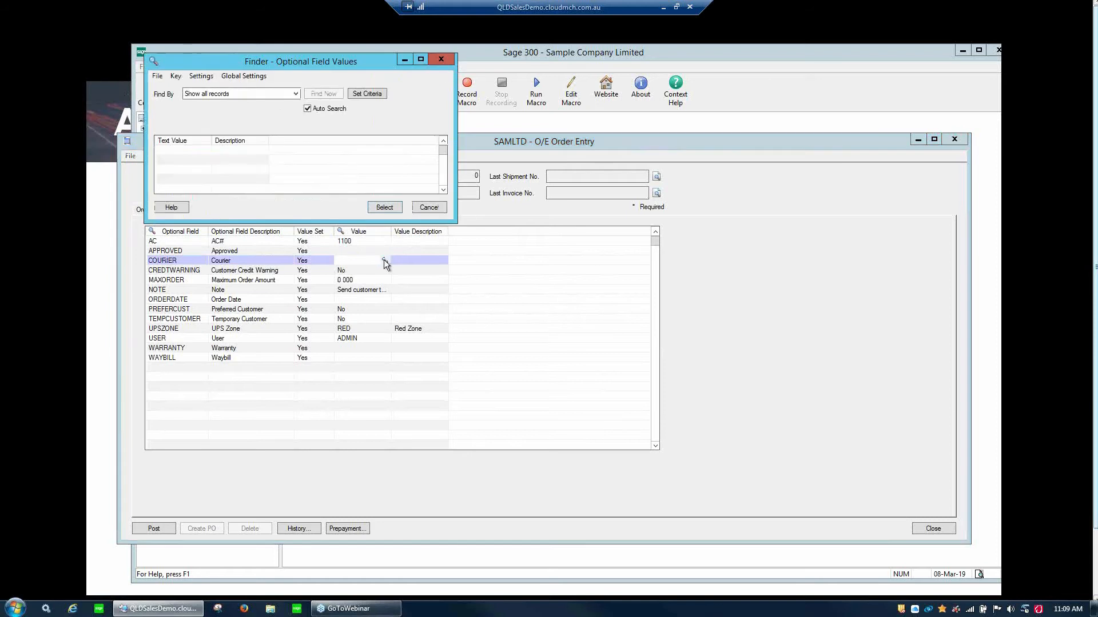
{"action": "left_click", "coordinate": [424, 208]}
{"action": "left_click", "coordinate": [388, 251]}
{"action": "left_click", "coordinate": [385, 250]}
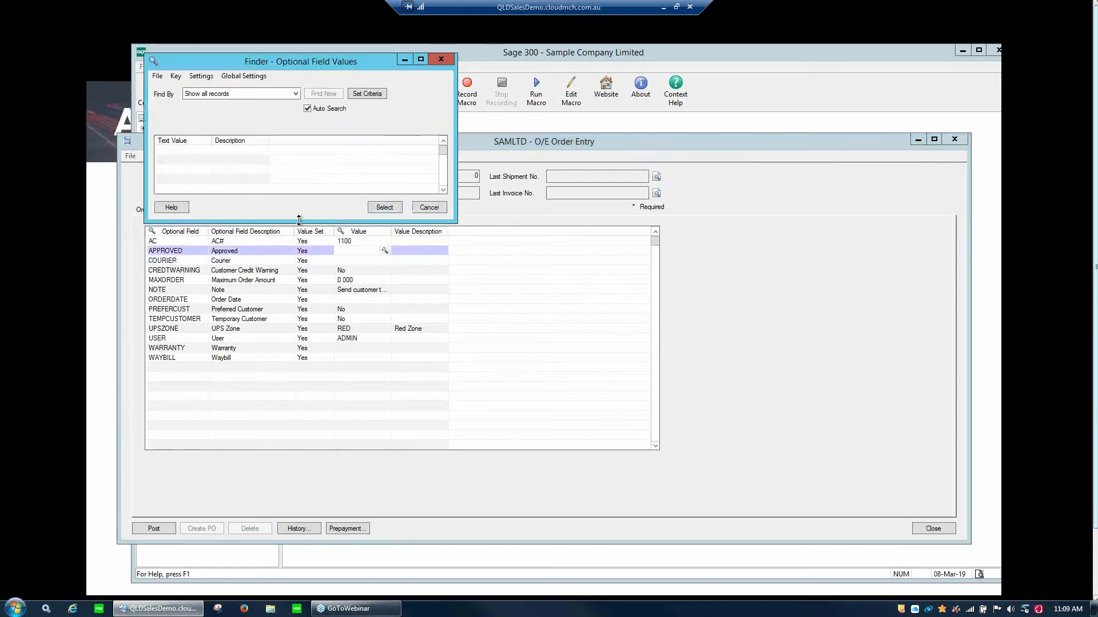
{"action": "left_click", "coordinate": [427, 208]}
{"action": "left_click", "coordinate": [382, 261]}
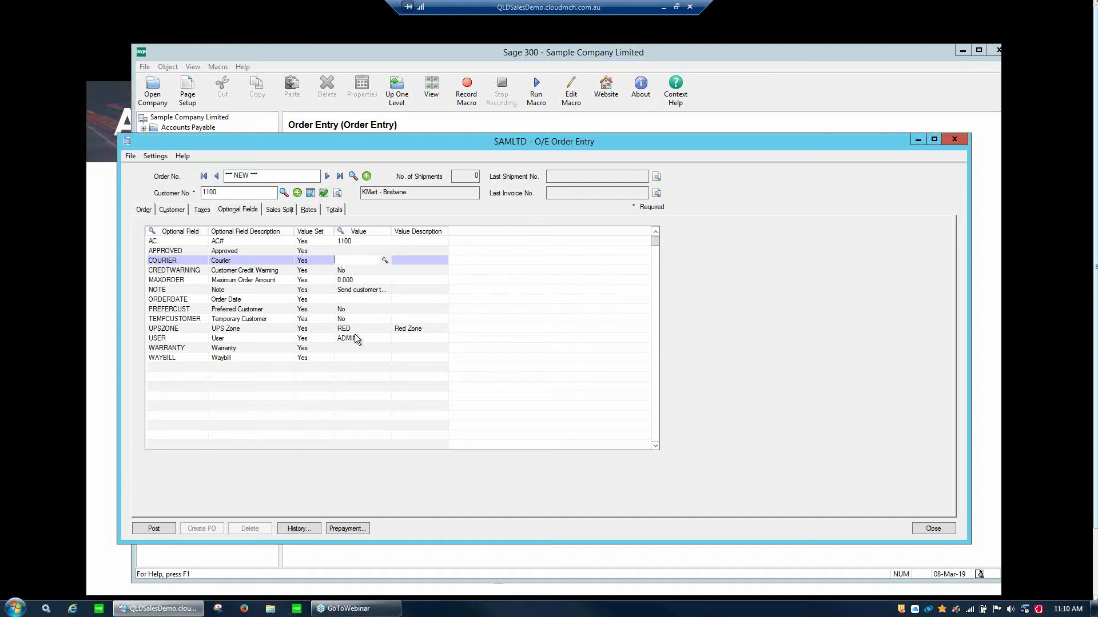
Remove the second salesperson from the sales split and set the primary salesperson's percentage to 100
{"action": "left_click", "coordinate": [289, 210]}
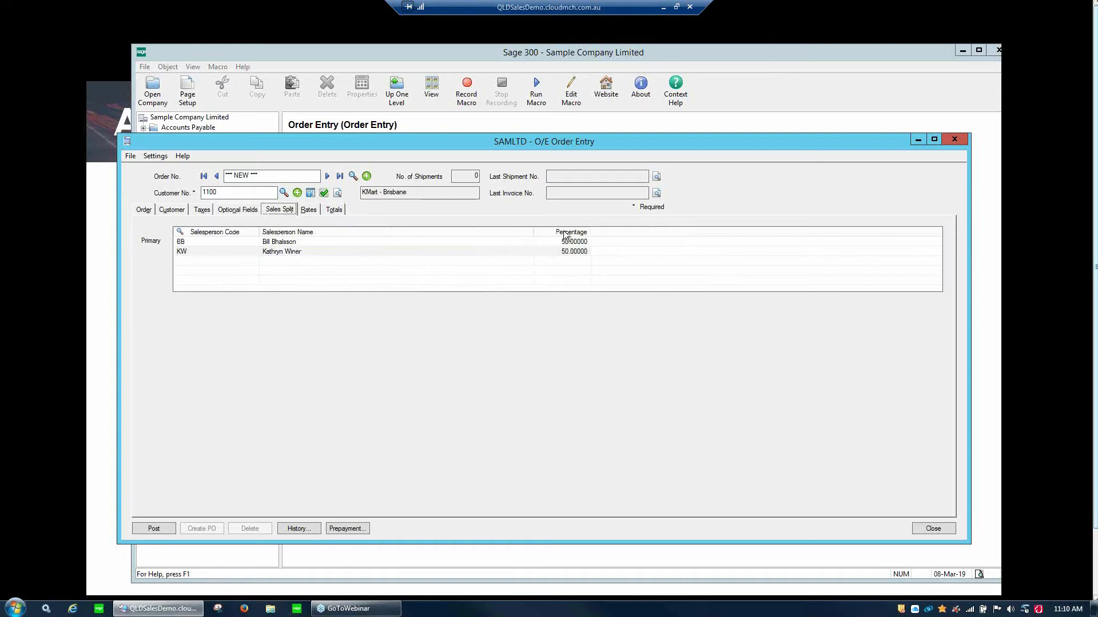
{"action": "left_click", "coordinate": [483, 240]}
{"action": "left_click", "coordinate": [402, 242]}
{"action": "left_click", "coordinate": [553, 253]}
{"action": "key", "text": "Delete"}
{"action": "left_click", "coordinate": [550, 242]}
{"action": "type", "text": "100"}
{"action": "key", "text": "Return"}
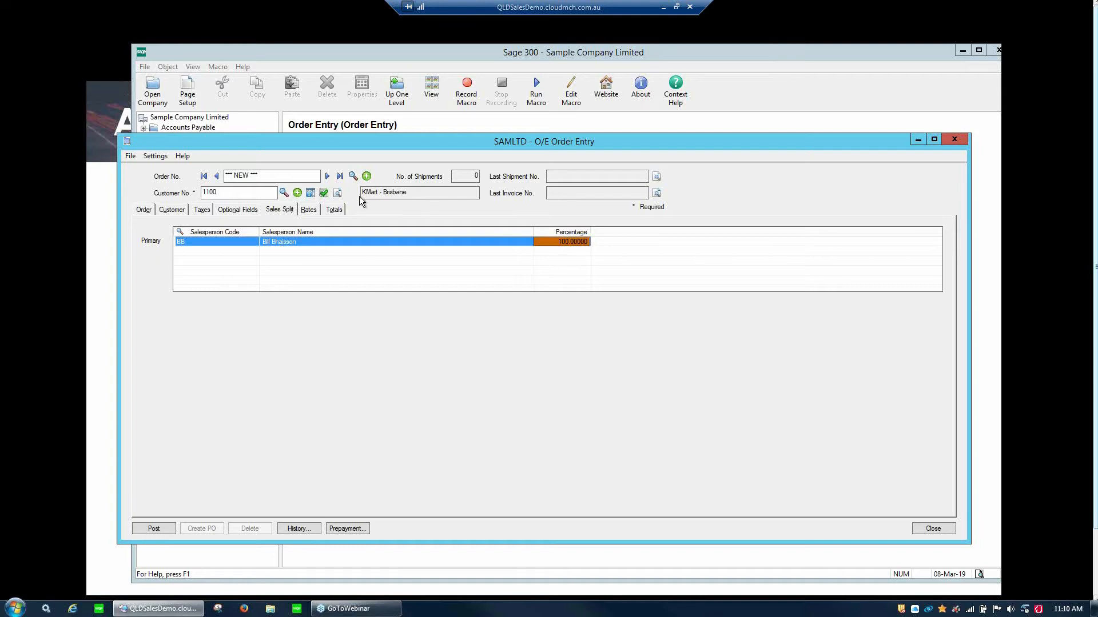
Review the order's currency and exchange rate details, including the rate date and rate
{"action": "left_click", "coordinate": [307, 210]}
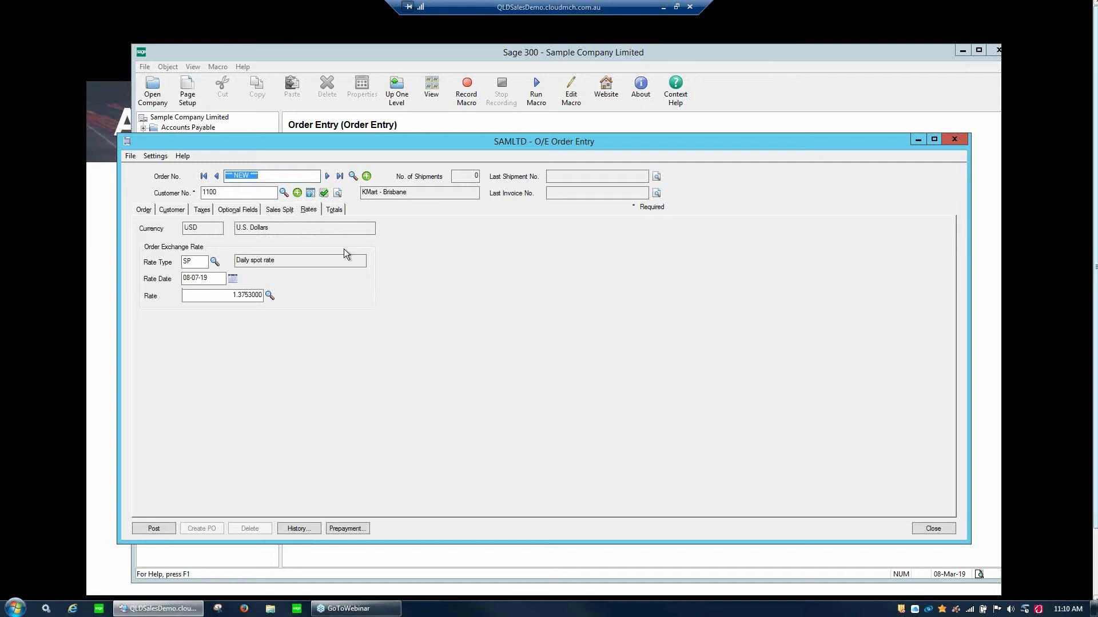
{"action": "left_click", "coordinate": [215, 278]}
{"action": "key", "text": "Tab"}
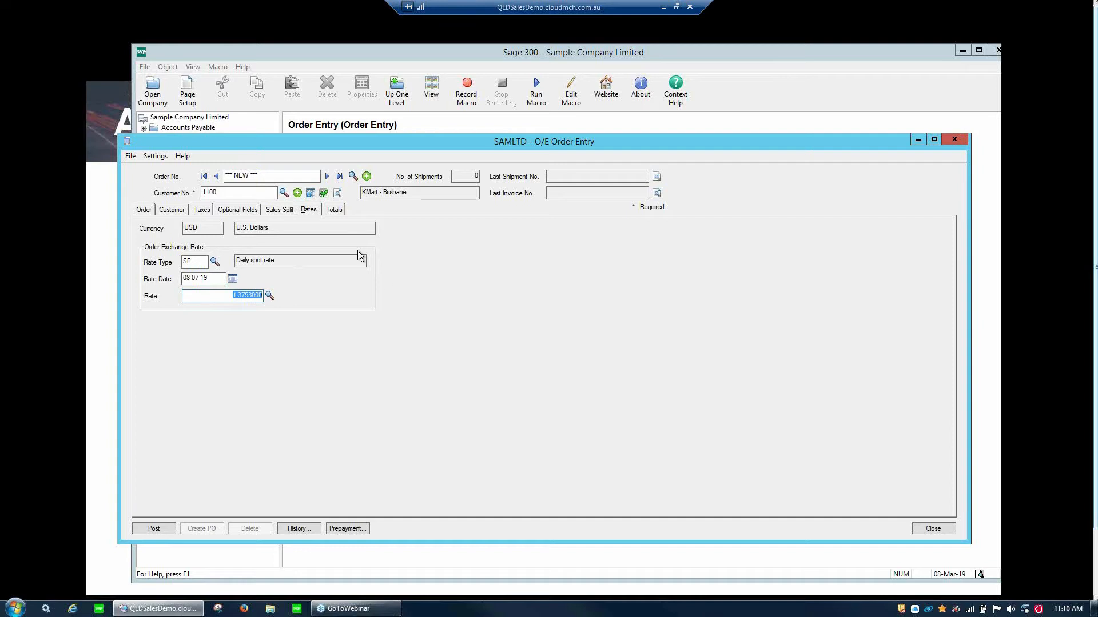
Post the order and print its order confirmation
{"action": "left_click", "coordinate": [145, 210]}
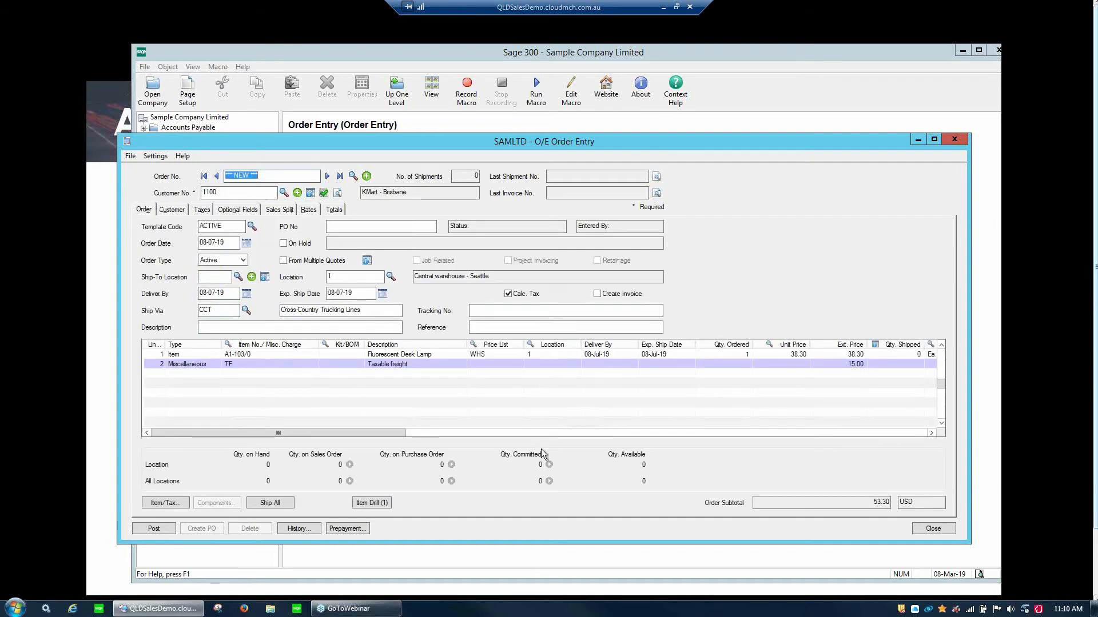
{"action": "left_click", "coordinate": [153, 527]}
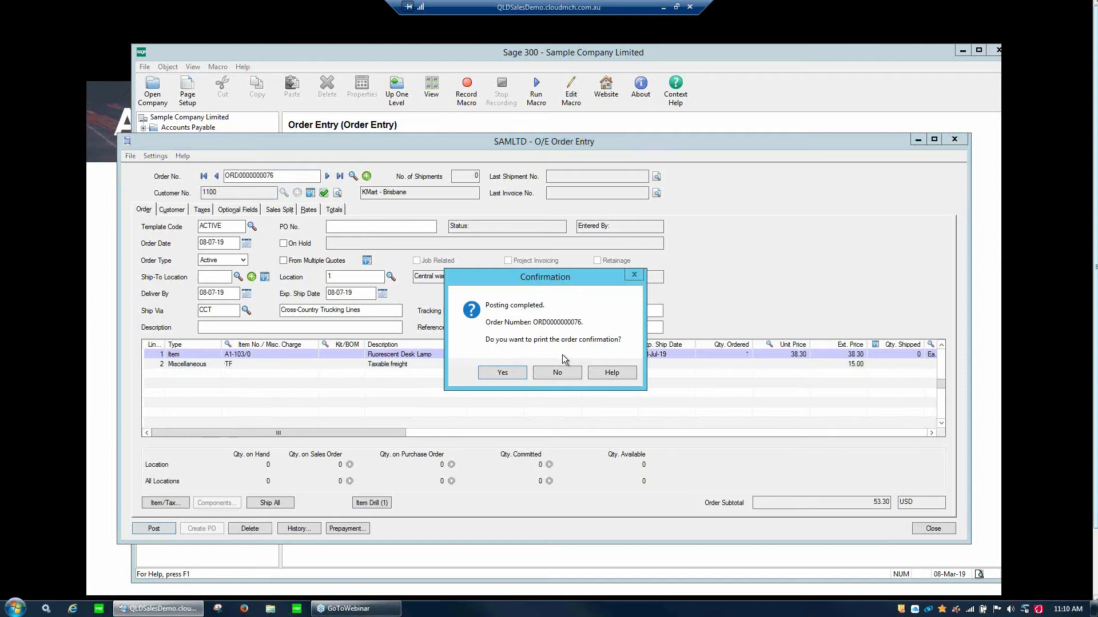
{"action": "left_click", "coordinate": [503, 373]}
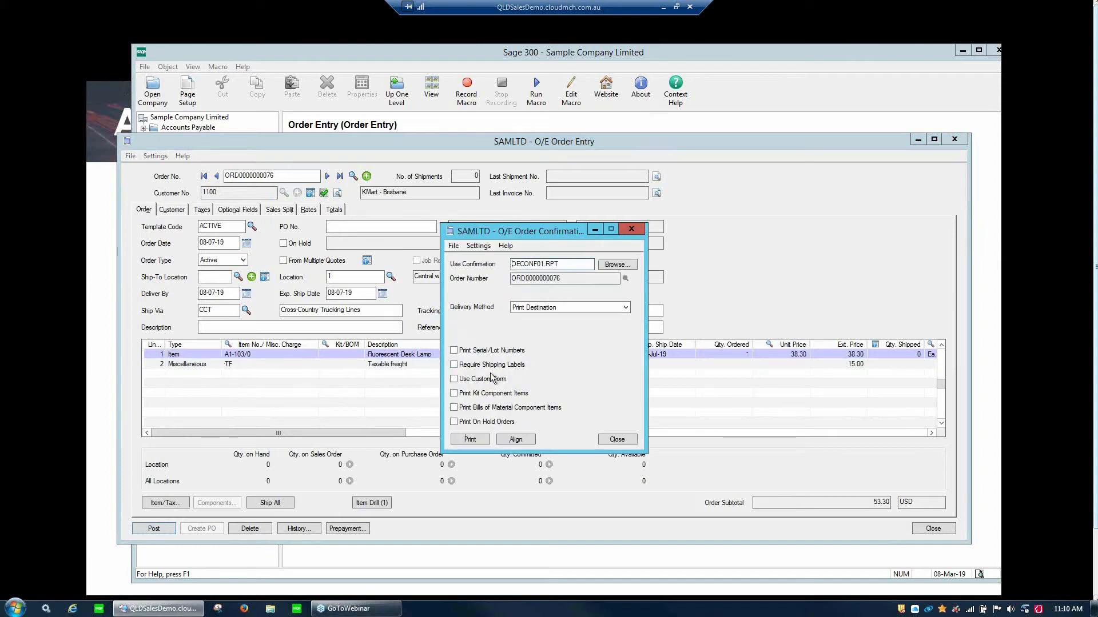
{"action": "left_click", "coordinate": [478, 441]}
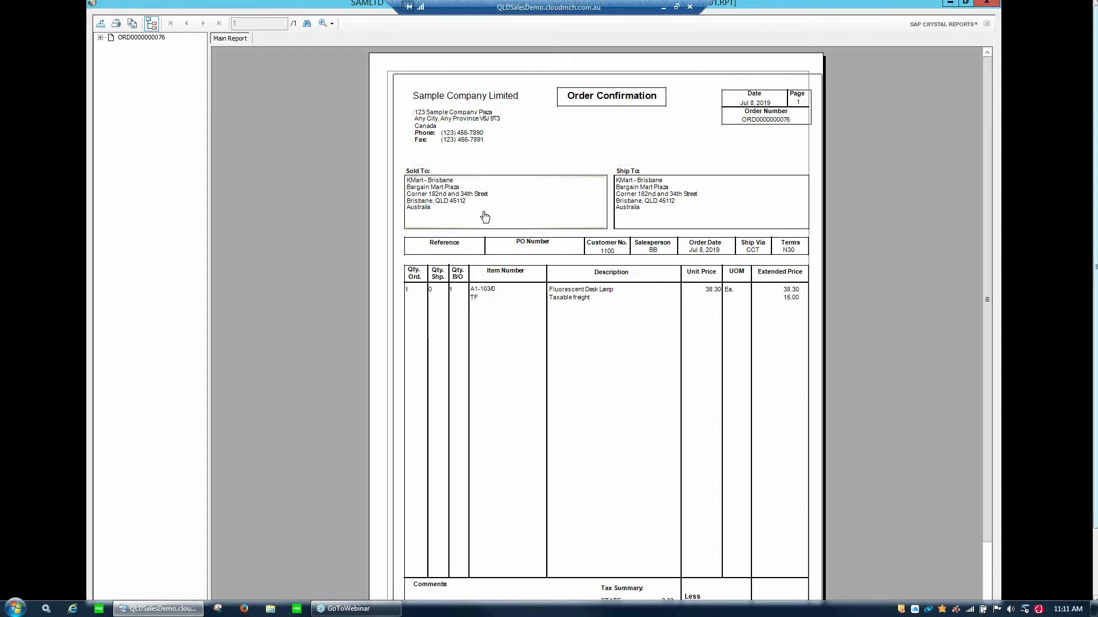
Export the order confirmation as Adobe Acrobat (PDF) with Application as destination, then view the PDF and close it
{"action": "left_click", "coordinate": [101, 24]}
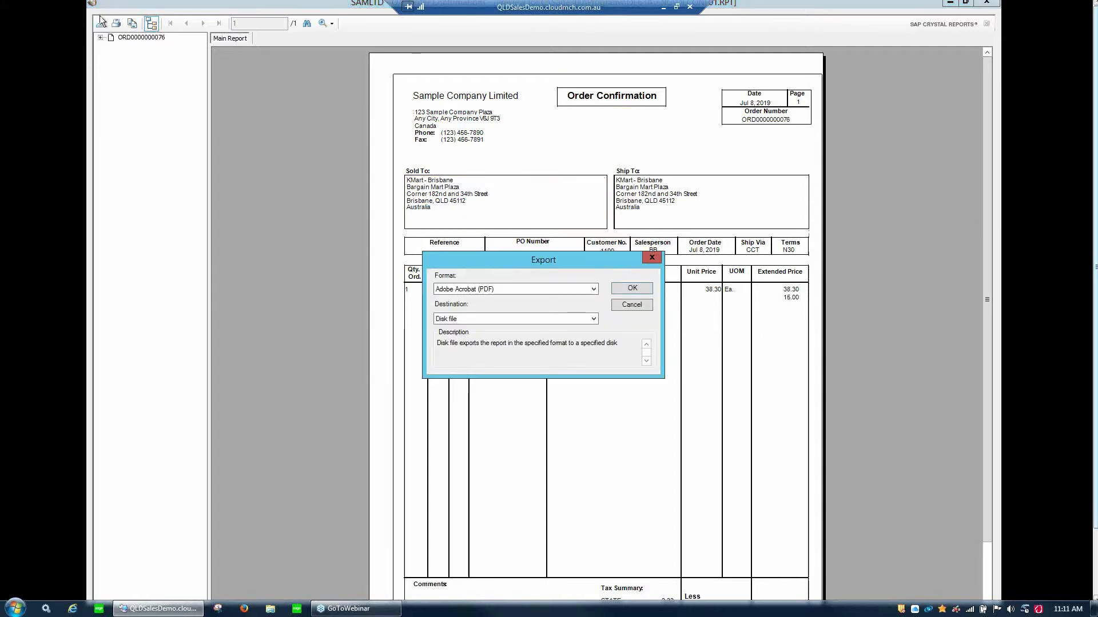
{"action": "left_click", "coordinate": [572, 318]}
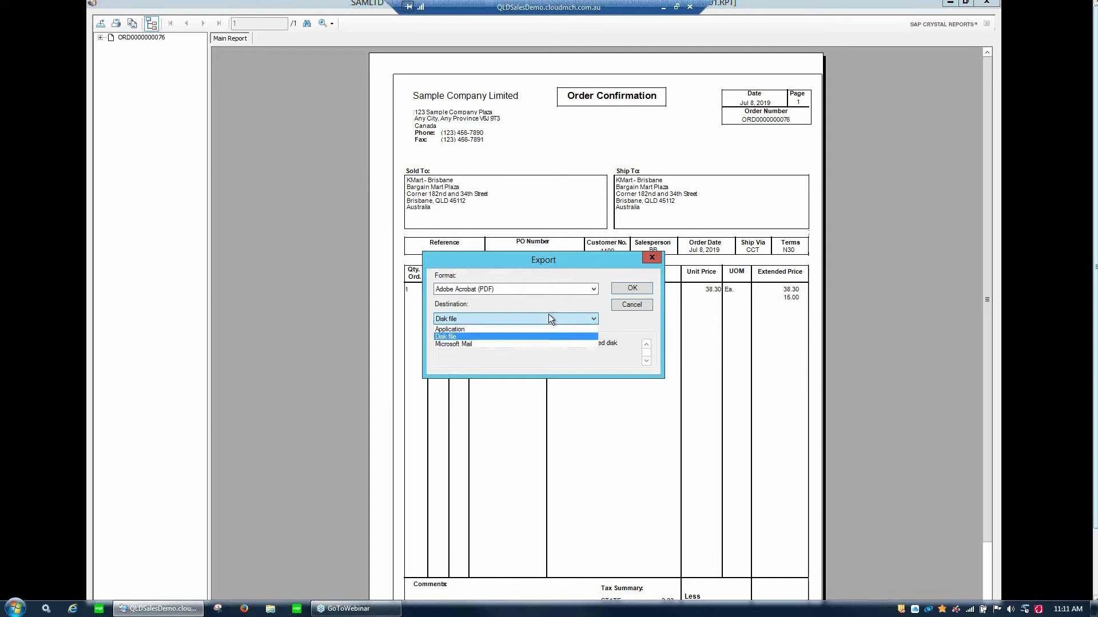
{"action": "left_click", "coordinate": [510, 331]}
{"action": "left_click", "coordinate": [632, 292]}
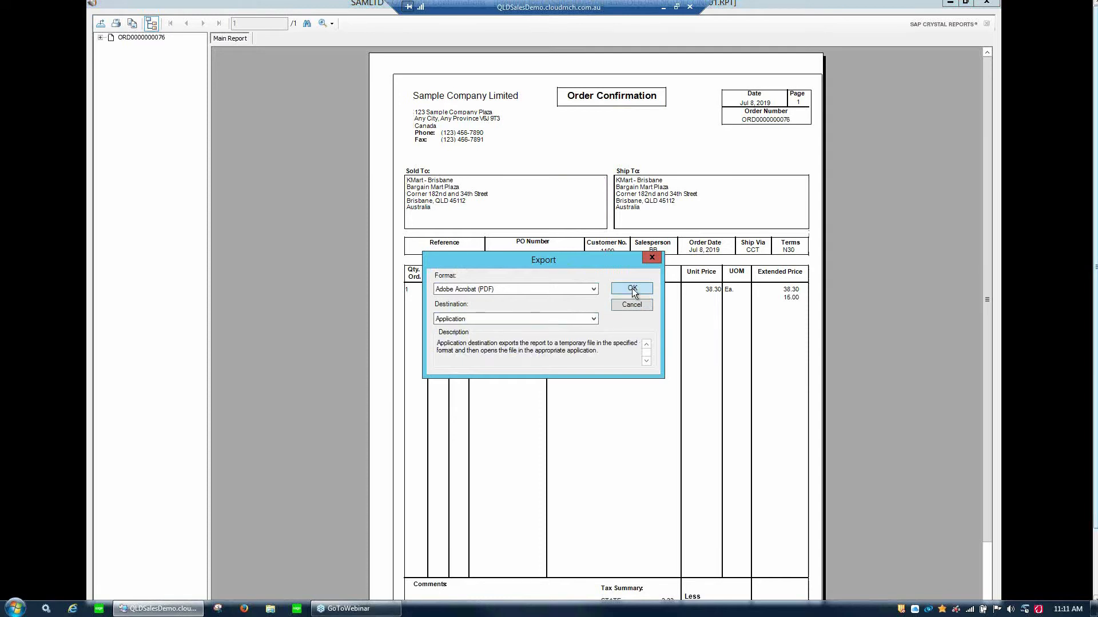
{"action": "left_click", "coordinate": [180, 100]}
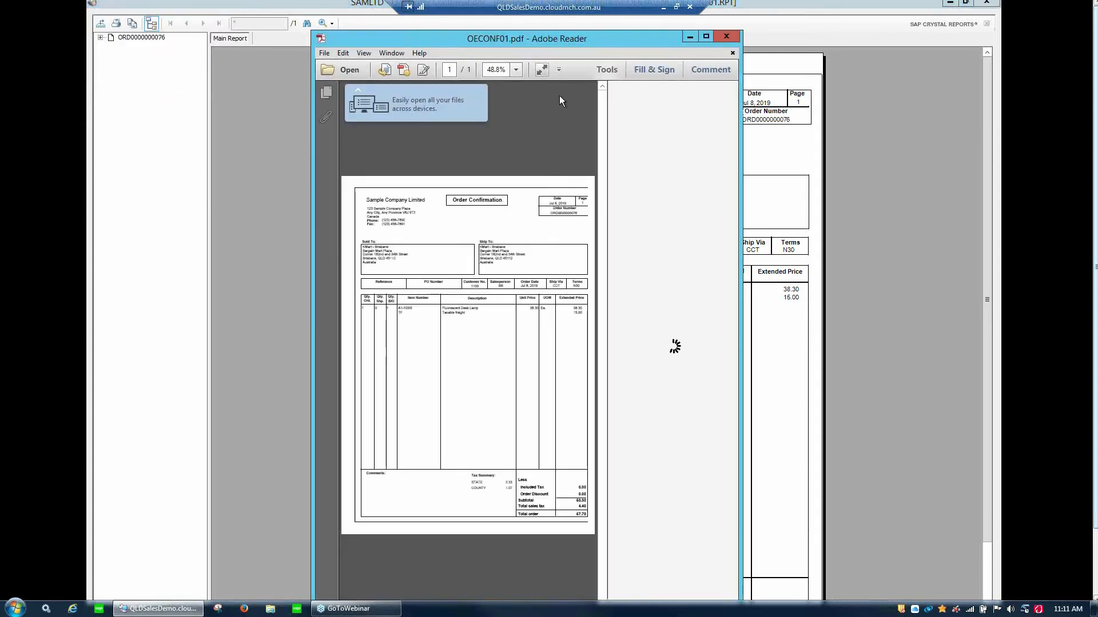
{"action": "left_click", "coordinate": [544, 70]}
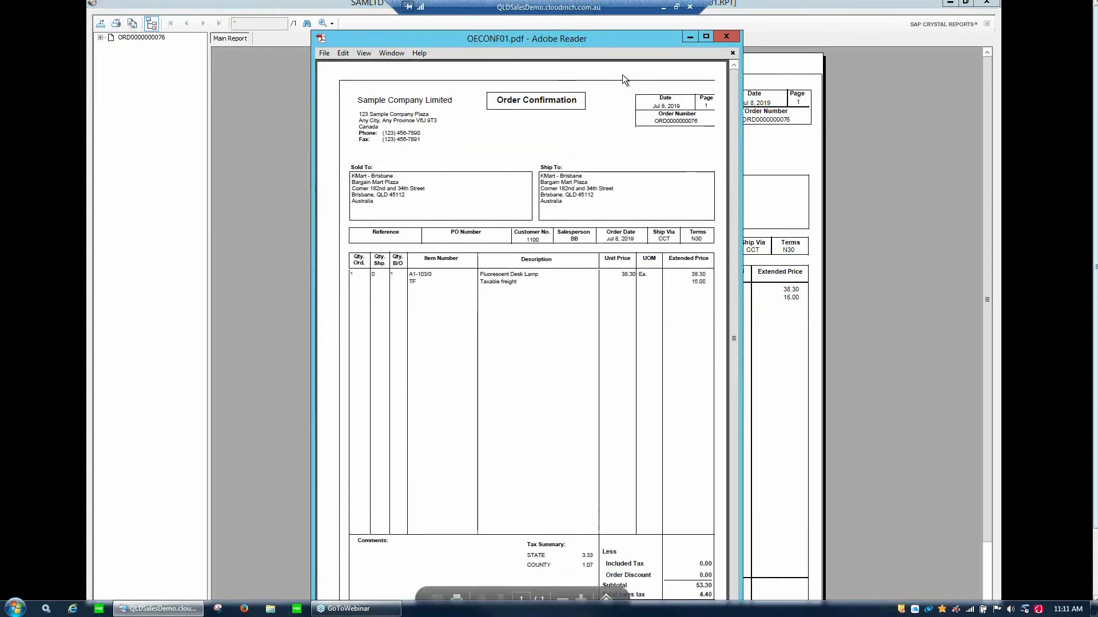
{"action": "left_click", "coordinate": [724, 36]}
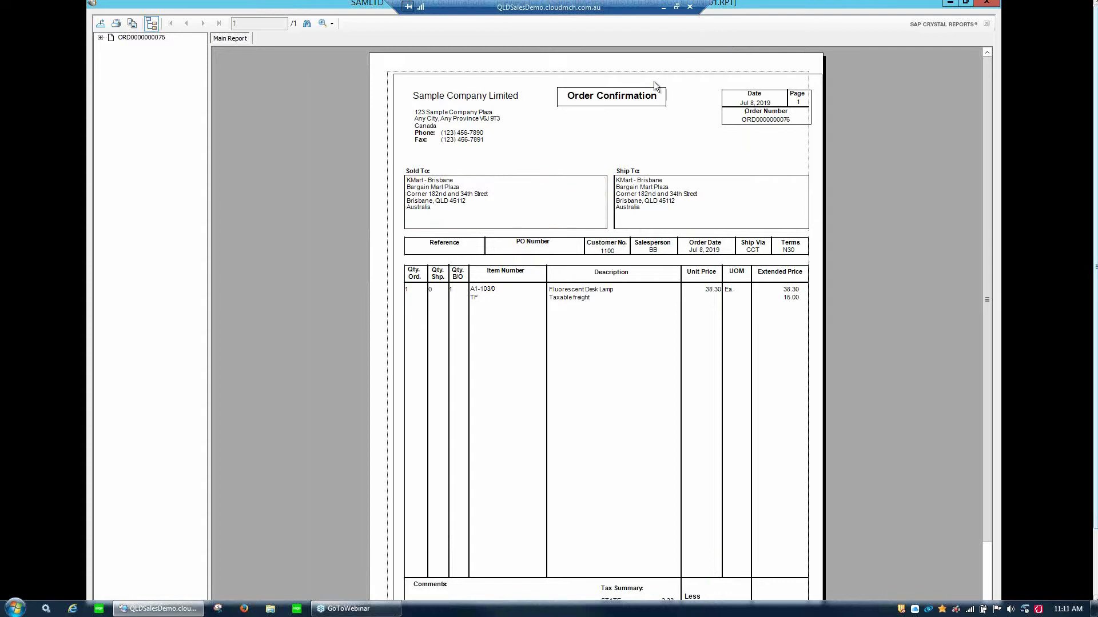
Review the export destinations and file formats offered for the order confirmation, cancel the export, and close the report and its print dialog
{"action": "left_click", "coordinate": [101, 23]}
{"action": "left_click", "coordinate": [550, 319]}
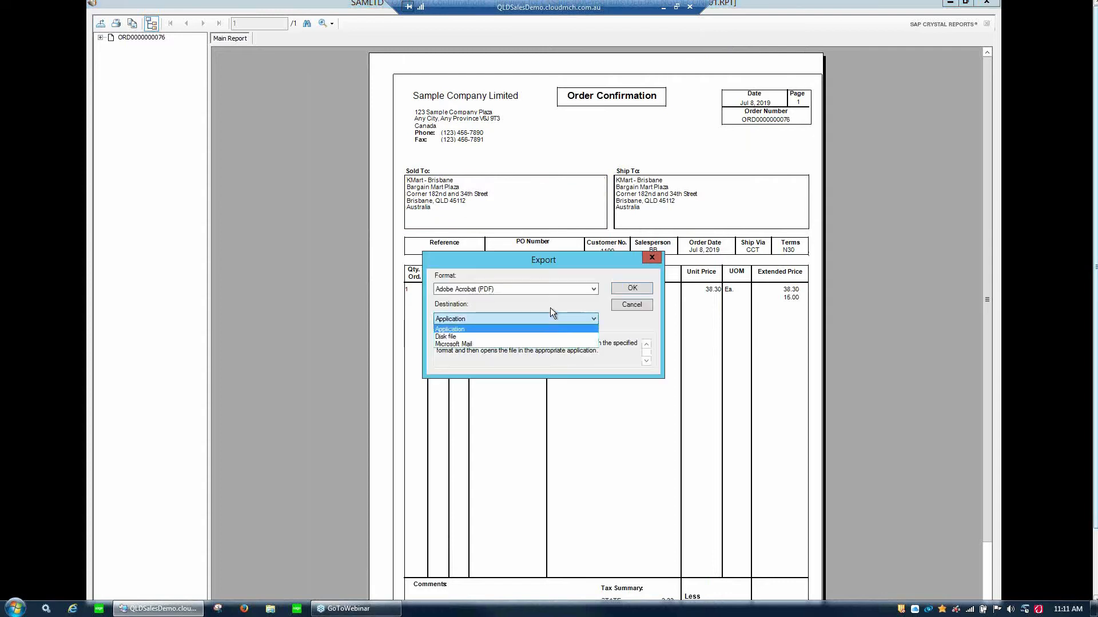
{"action": "left_click", "coordinate": [549, 289]}
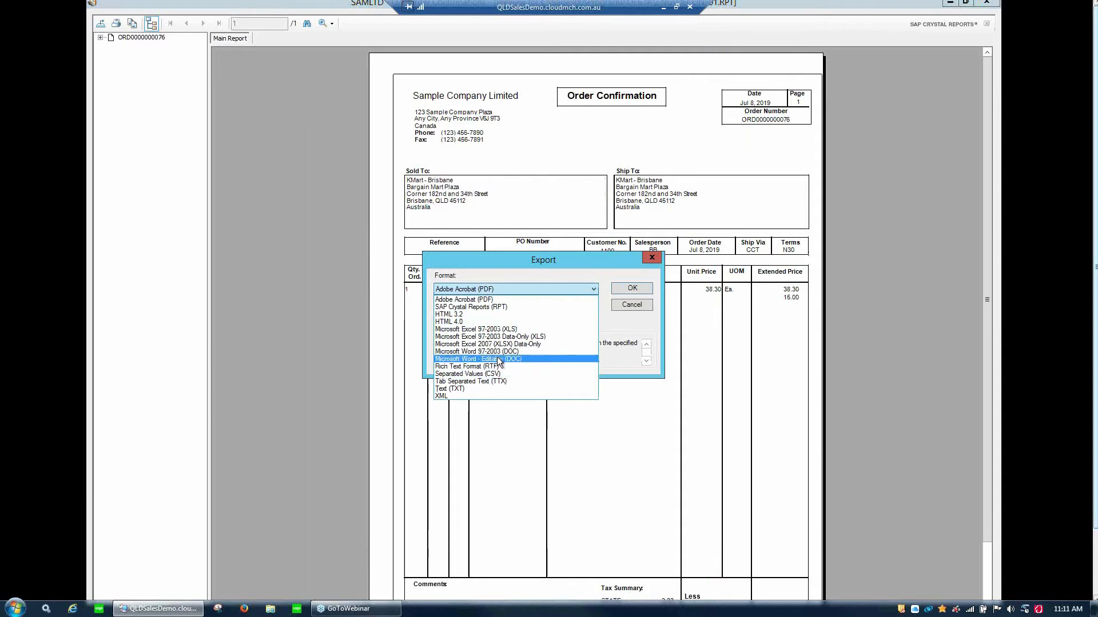
{"action": "left_click", "coordinate": [628, 310]}
{"action": "left_click", "coordinate": [630, 308]}
{"action": "left_click", "coordinate": [986, 3]}
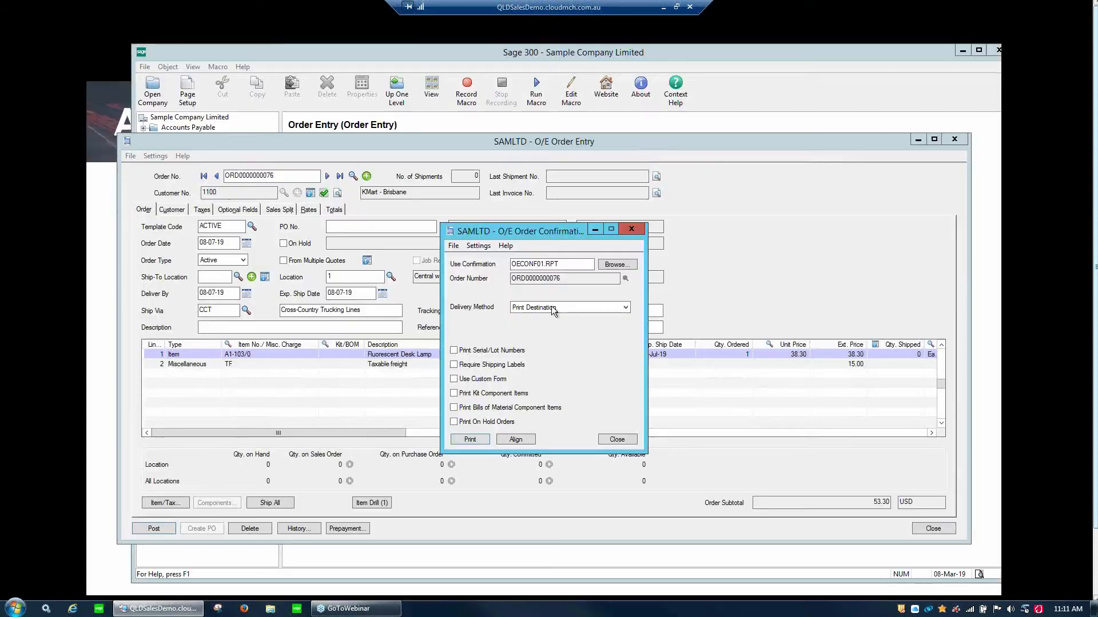
{"action": "left_click", "coordinate": [618, 440]}
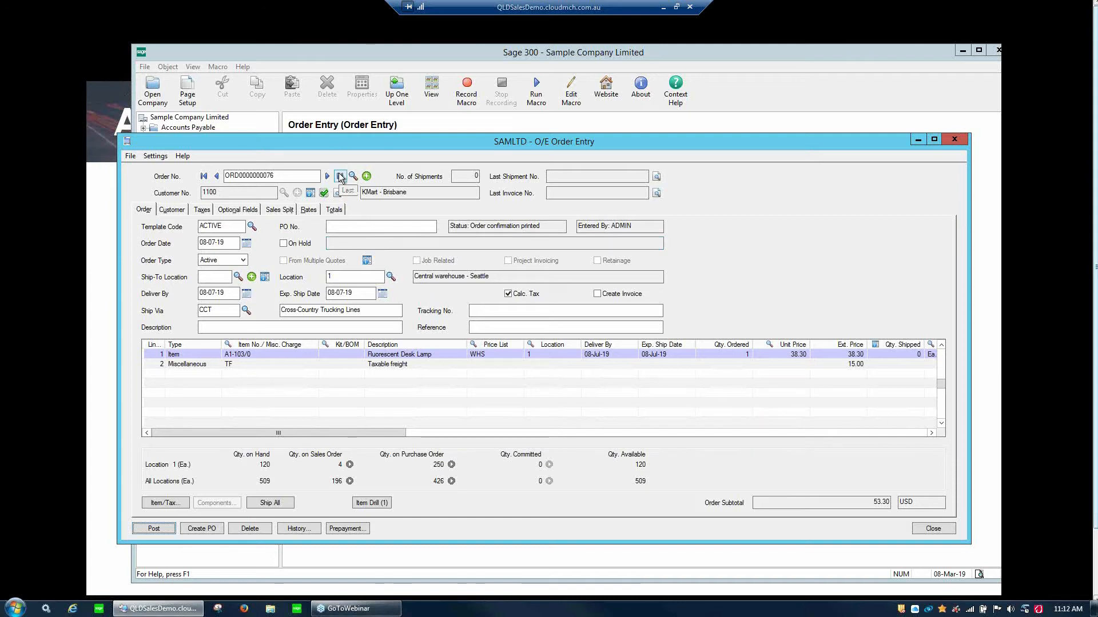
Start a new order for the KMart - Brisbane customer and choose item A1-103/0 for its first line
{"action": "left_click", "coordinate": [366, 176]}
{"action": "left_click", "coordinate": [276, 190]}
{"action": "type", "text": "1100"}
{"action": "key", "text": "Tab"}
{"action": "left_click", "coordinate": [197, 355]}
{"action": "left_click", "coordinate": [256, 348]}
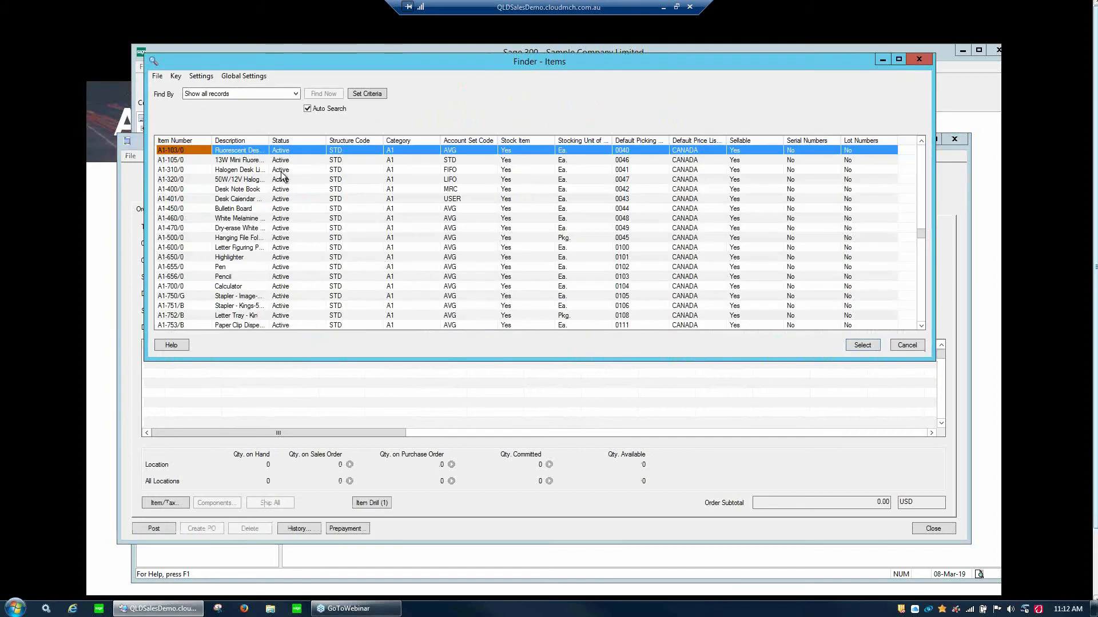
{"action": "double_click", "coordinate": [286, 147]}
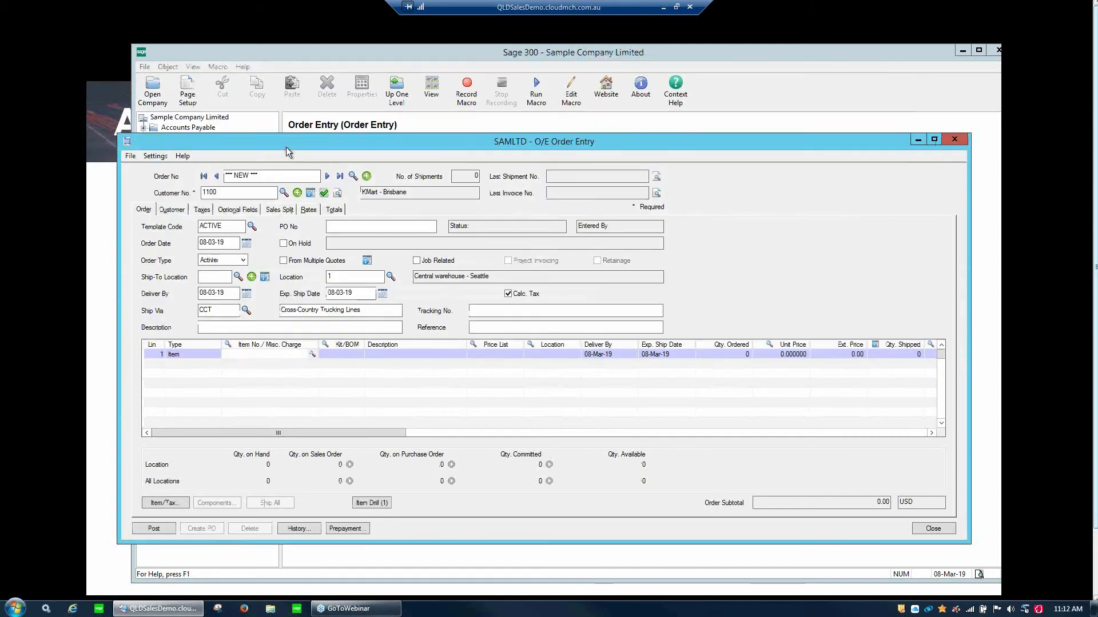
Compare the desk lamp's quantities across locations and select Portland Office, location 2, for the line
{"action": "left_click", "coordinate": [543, 351]}
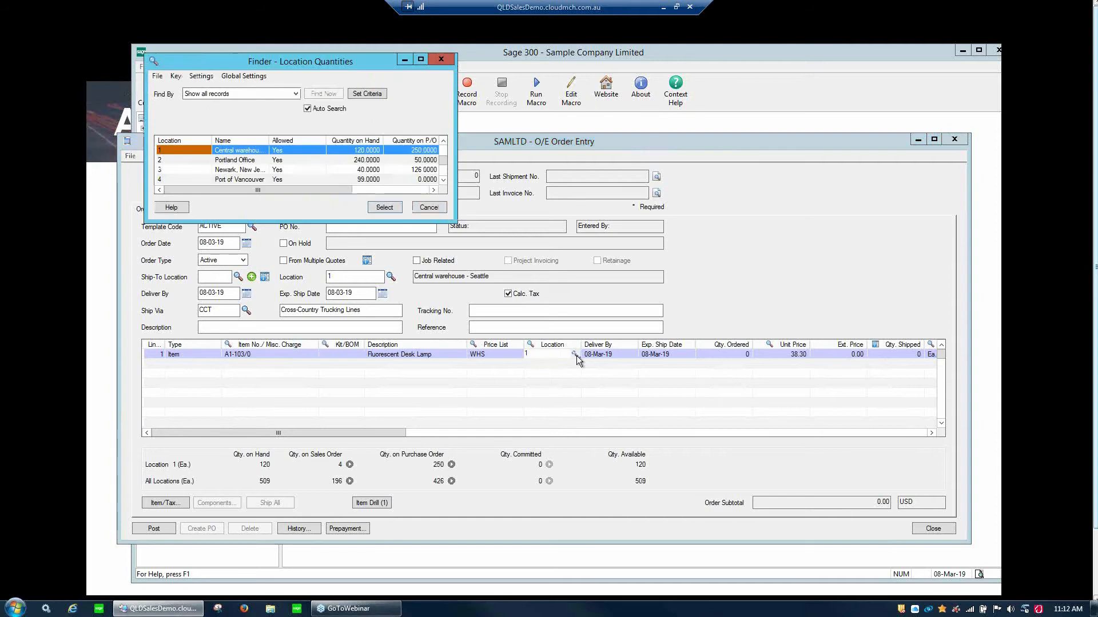
{"action": "left_click_drag", "start_coordinate": [591, 271], "coordinate": [734, 341]}
{"action": "double_click", "coordinate": [268, 139]}
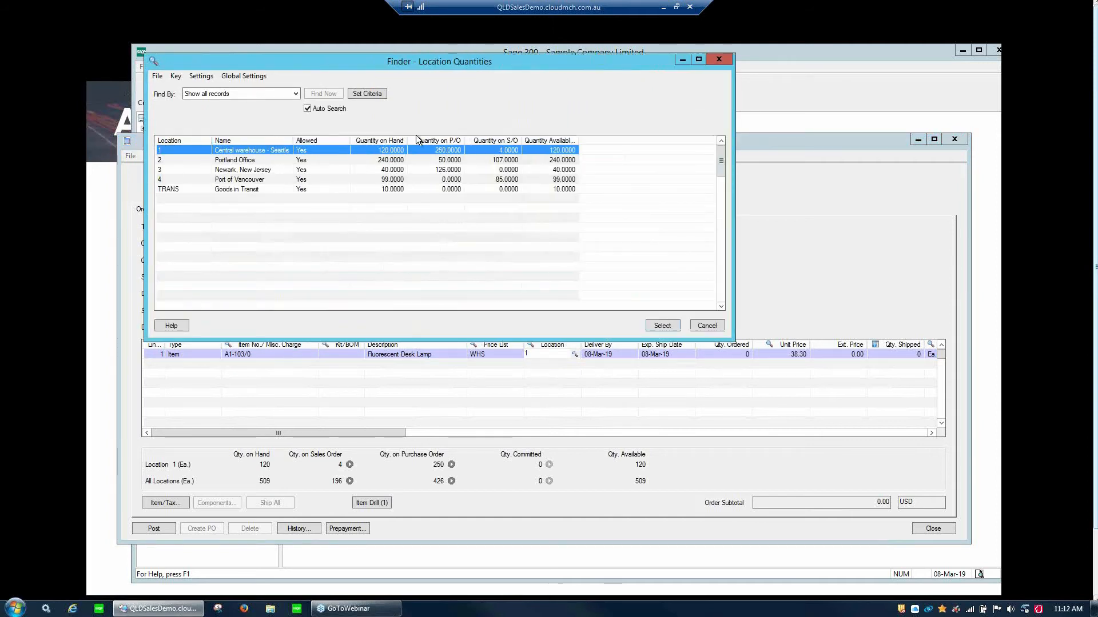
{"action": "left_click_drag", "start_coordinate": [472, 58], "coordinate": [720, 45]}
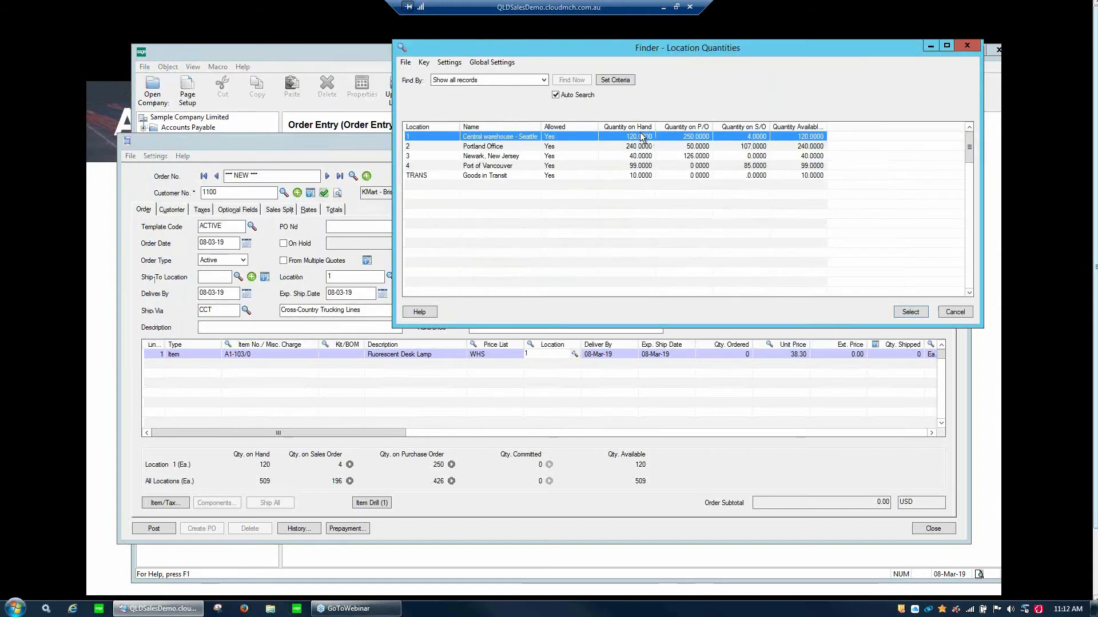
{"action": "left_click", "coordinate": [619, 148]}
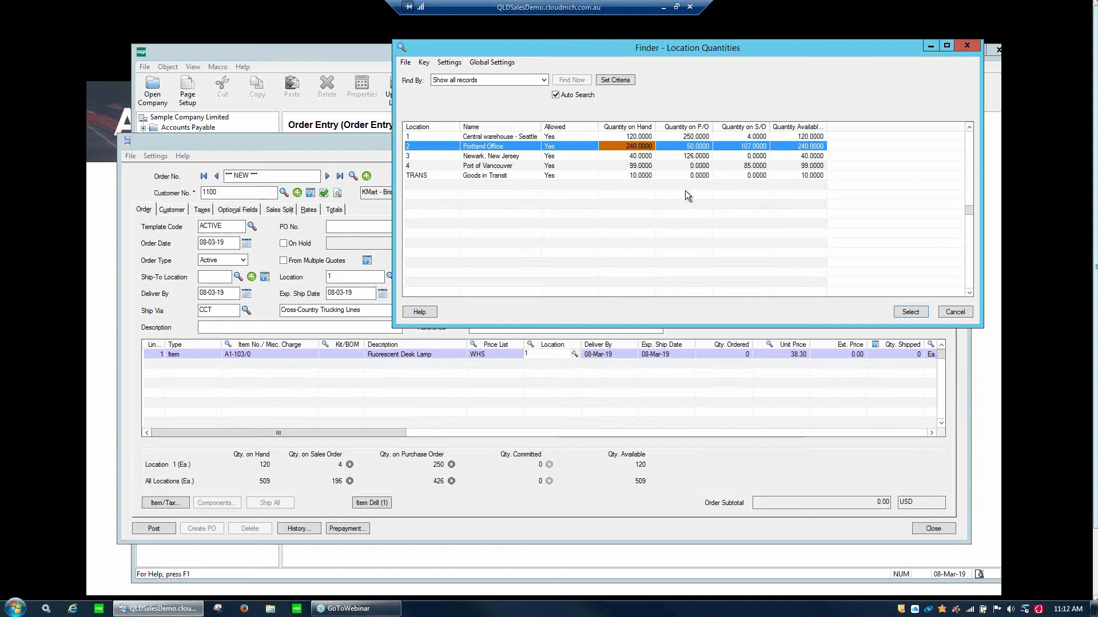
{"action": "left_click", "coordinate": [809, 147]}
{"action": "left_click", "coordinate": [909, 313]}
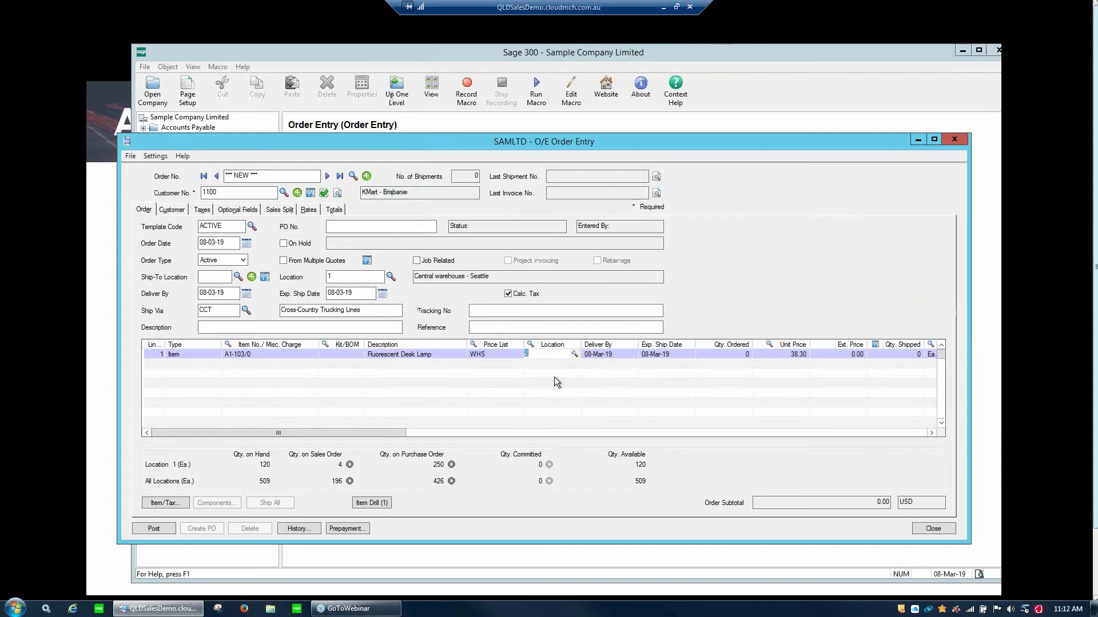
{"action": "type", "text": "10"}
{"action": "key", "text": "Tab"}
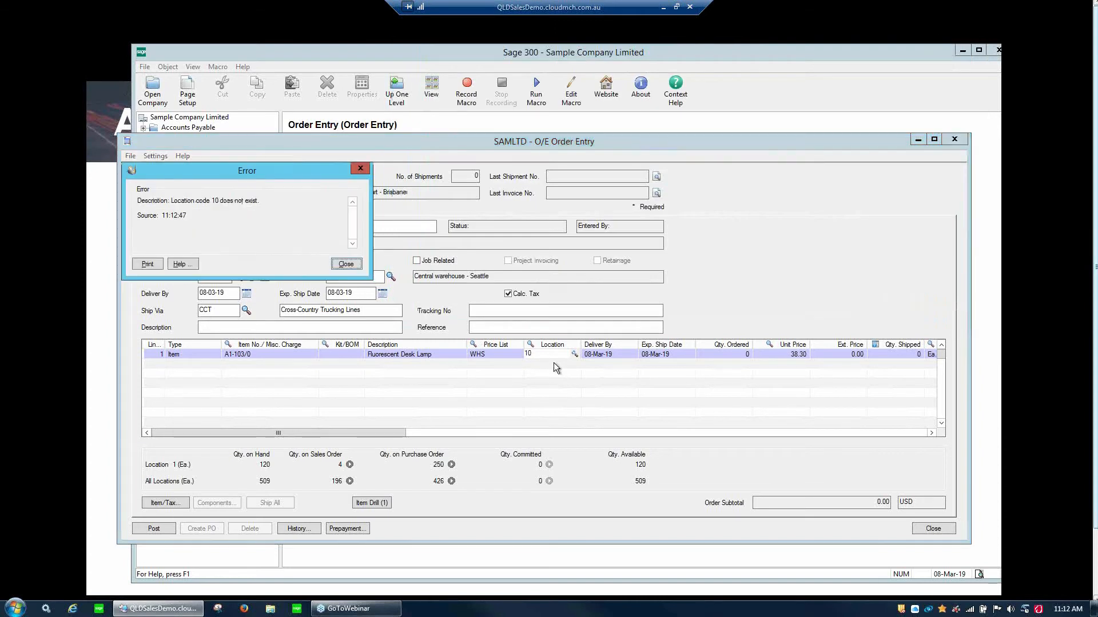
{"action": "left_click", "coordinate": [345, 263]}
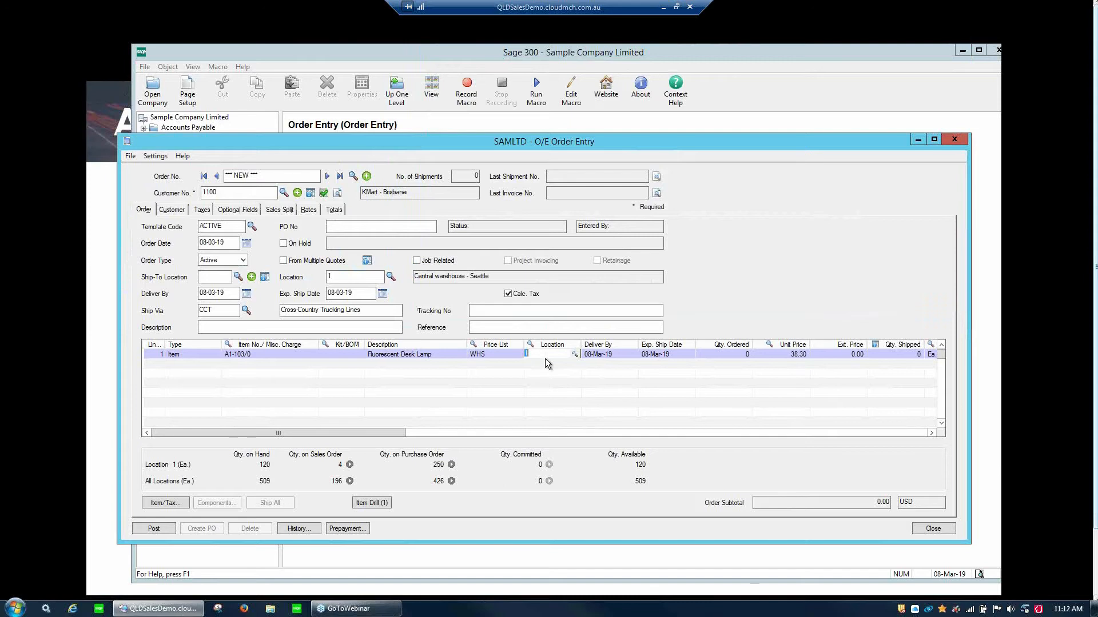
Set the desk lamp line's location to 2, Portland Office, and its quantity ordered to 10
{"action": "left_click", "coordinate": [575, 355]}
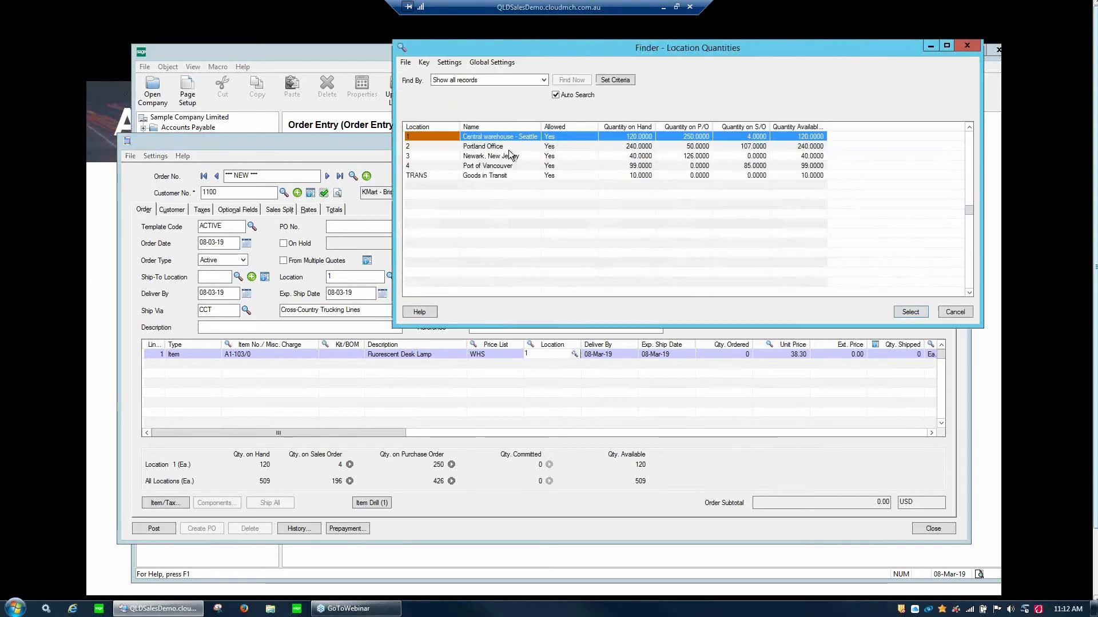
{"action": "double_click", "coordinate": [509, 145]}
{"action": "left_click", "coordinate": [728, 355]}
{"action": "type", "text": "10"}
{"action": "key", "text": "Tab"}
{"action": "key", "text": "Insert"}
Set the order header's location to 2, Portland Office
{"action": "left_click", "coordinate": [354, 276]}
{"action": "type", "text": "2"}
{"action": "key", "text": "Tab"}
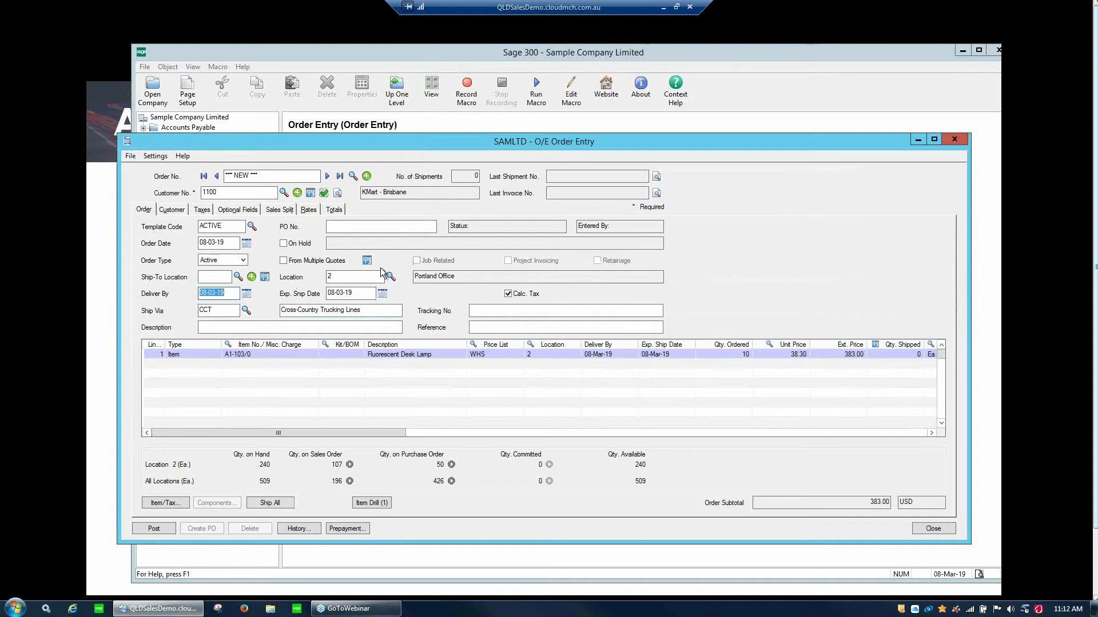
Add a second order line for item A1-105/0, 13W Mini Fluorescent Bulb
{"action": "left_click", "coordinate": [265, 356]}
{"action": "key", "text": "Insert"}
{"action": "left_click", "coordinate": [313, 364]}
{"action": "left_click", "coordinate": [314, 364]}
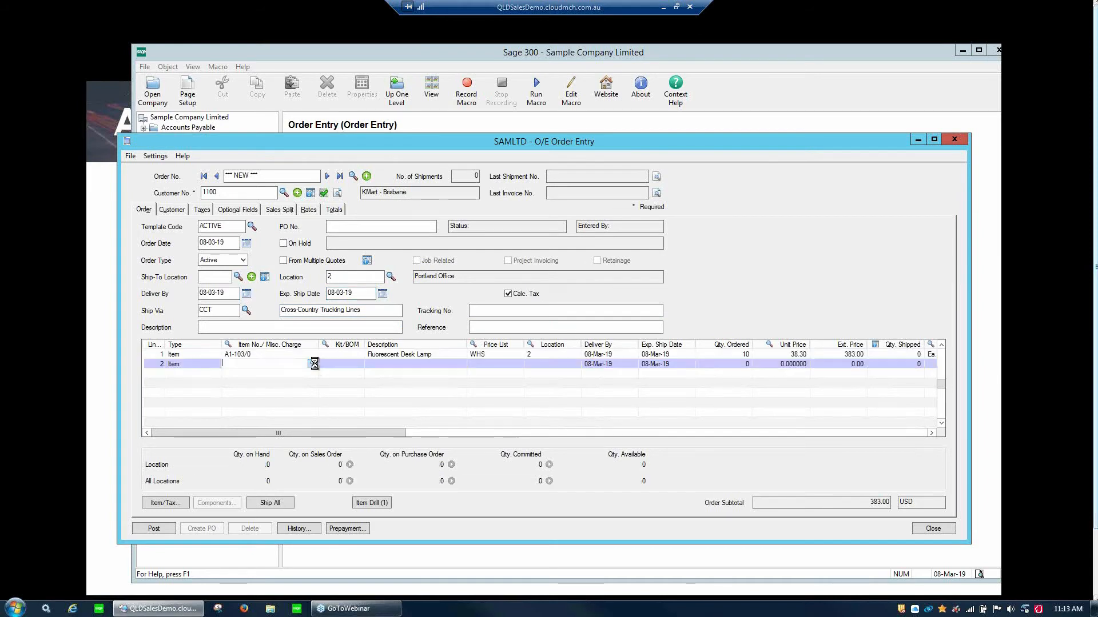
{"action": "double_click", "coordinate": [297, 159]}
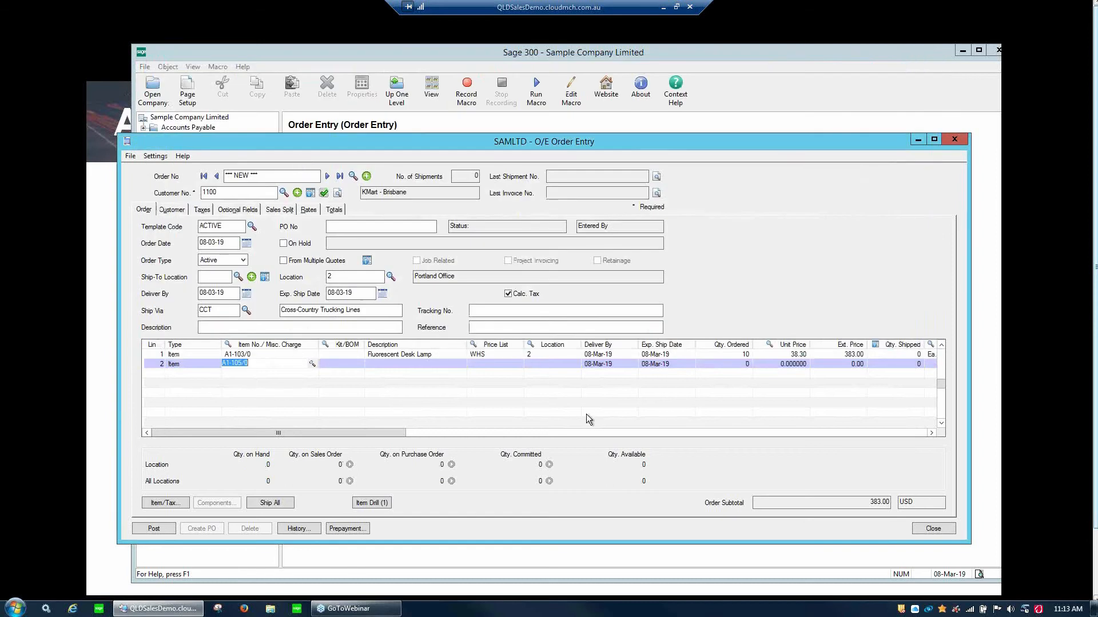
{"action": "left_click", "coordinate": [539, 366]}
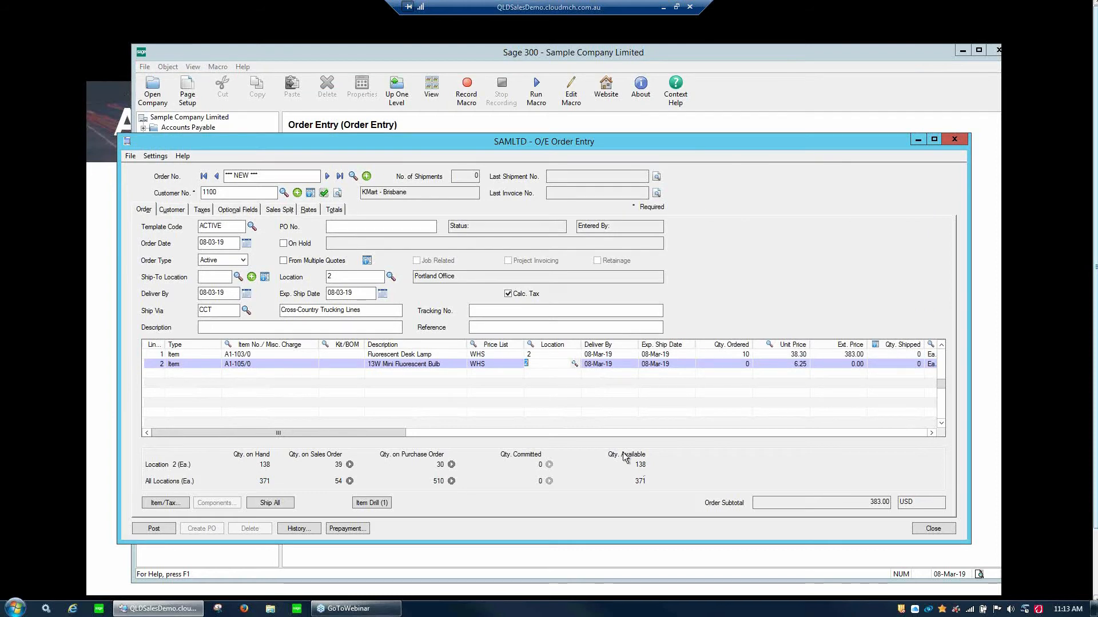
Set the fluorescent bulb line's quantity ordered to 1 and its unit price to 5.85
{"action": "left_click", "coordinate": [740, 364]}
{"action": "type", "text": "1"}
{"action": "key", "text": "Tab"}
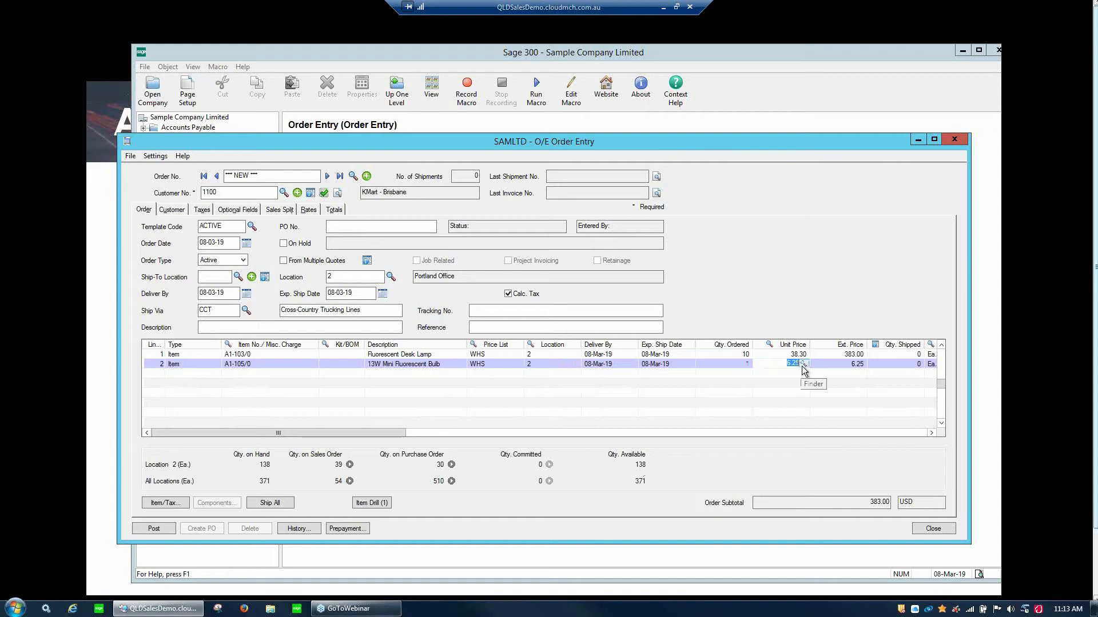
{"action": "type", "text": "5.85"}
{"action": "key", "text": "Tab"}
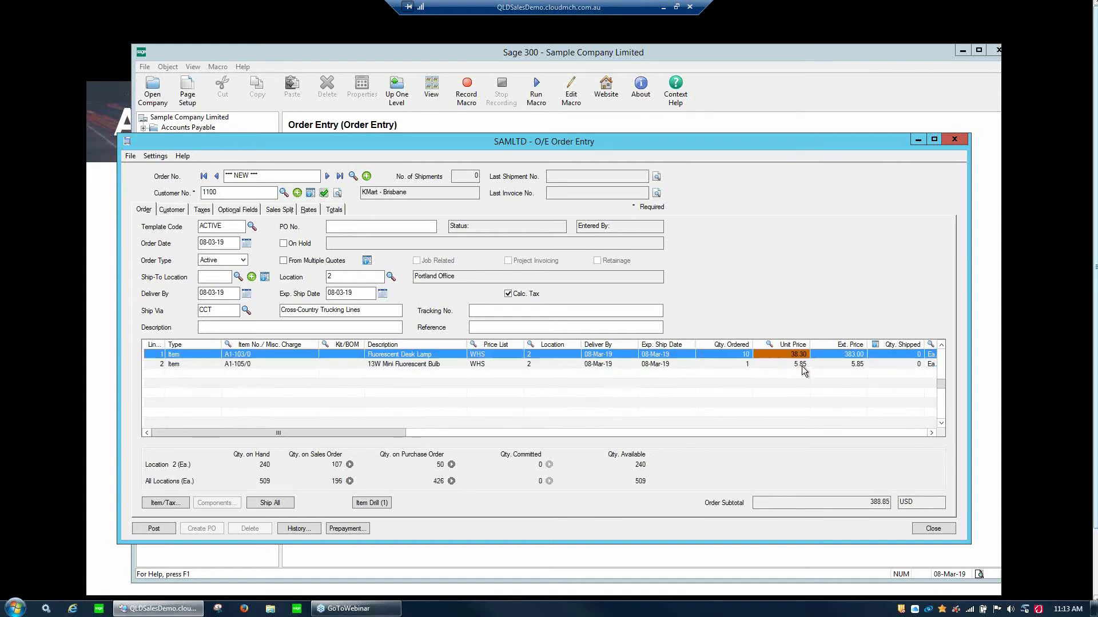
Review the desk lamp line's item and tax details, then close them
{"action": "left_click", "coordinate": [436, 357]}
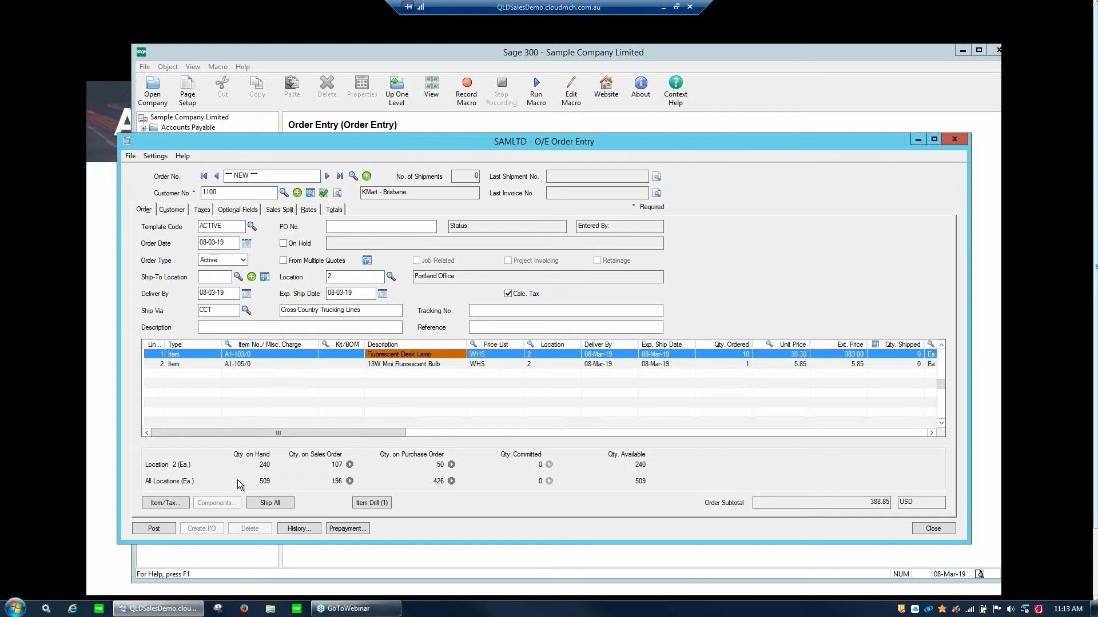
{"action": "left_click", "coordinate": [178, 503]}
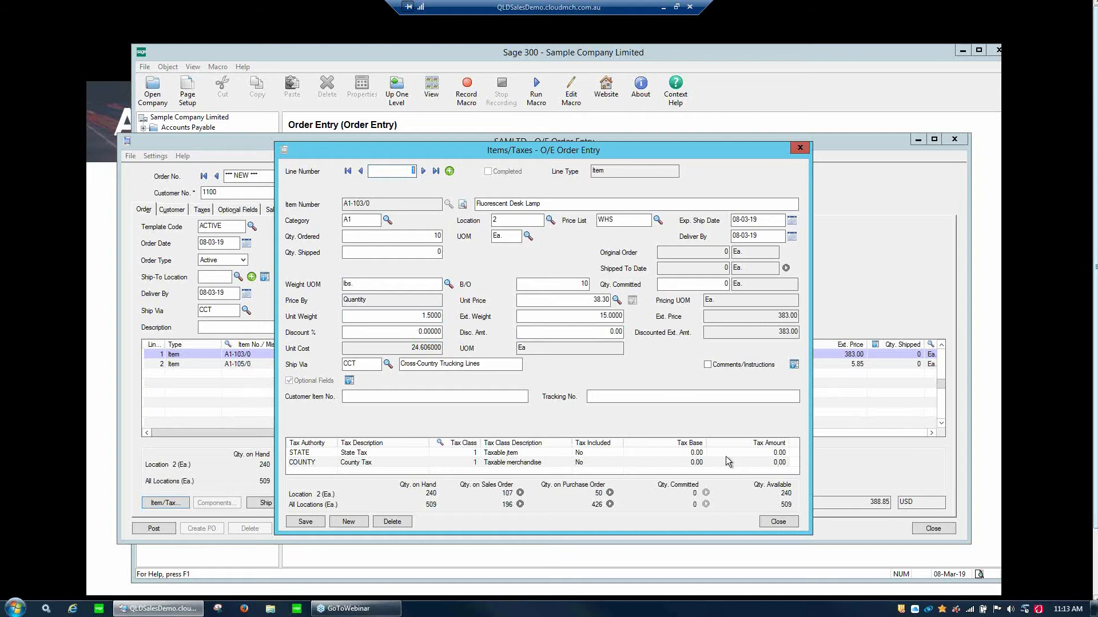
{"action": "left_click", "coordinate": [781, 521]}
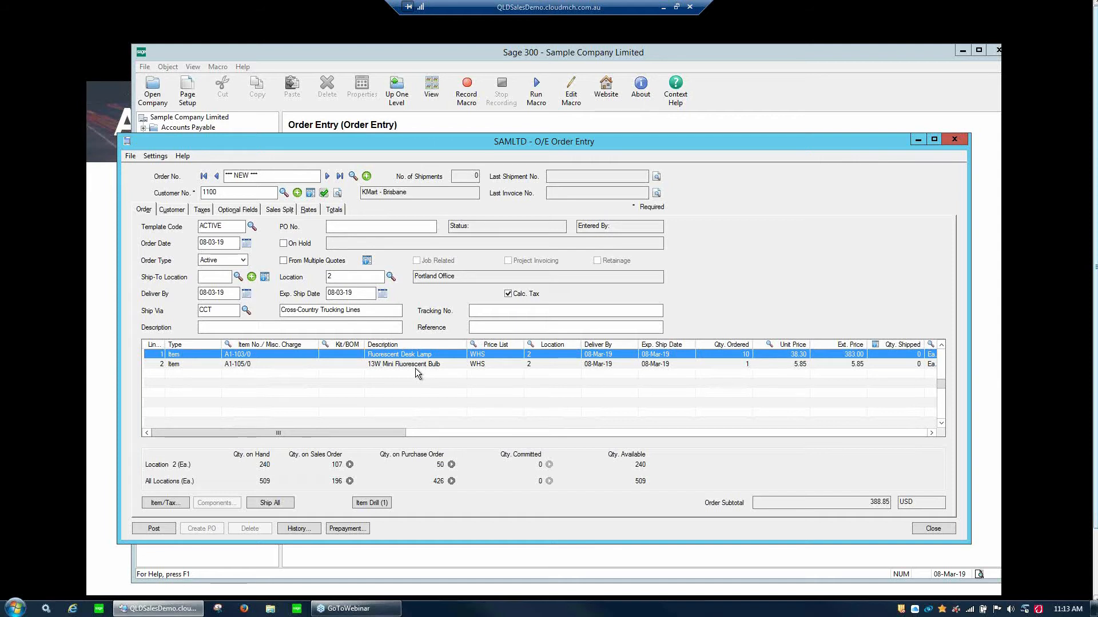
Ship all ordered quantities, check both lines' shipped quantities, and turn on invoice creation for the order
{"action": "left_click", "coordinate": [276, 507]}
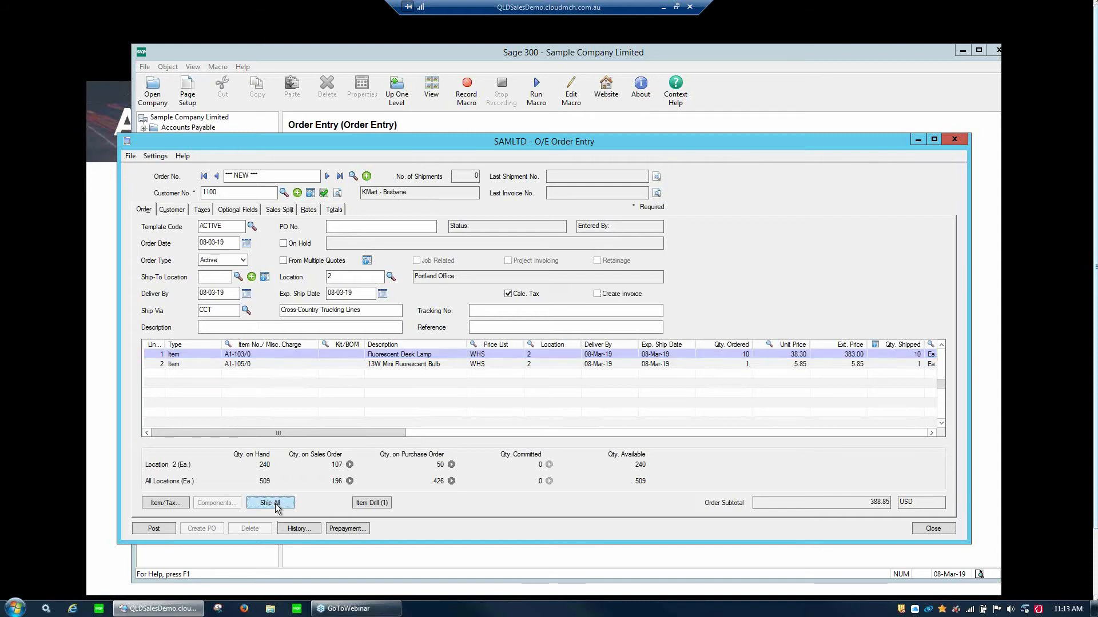
{"action": "left_click", "coordinate": [914, 354]}
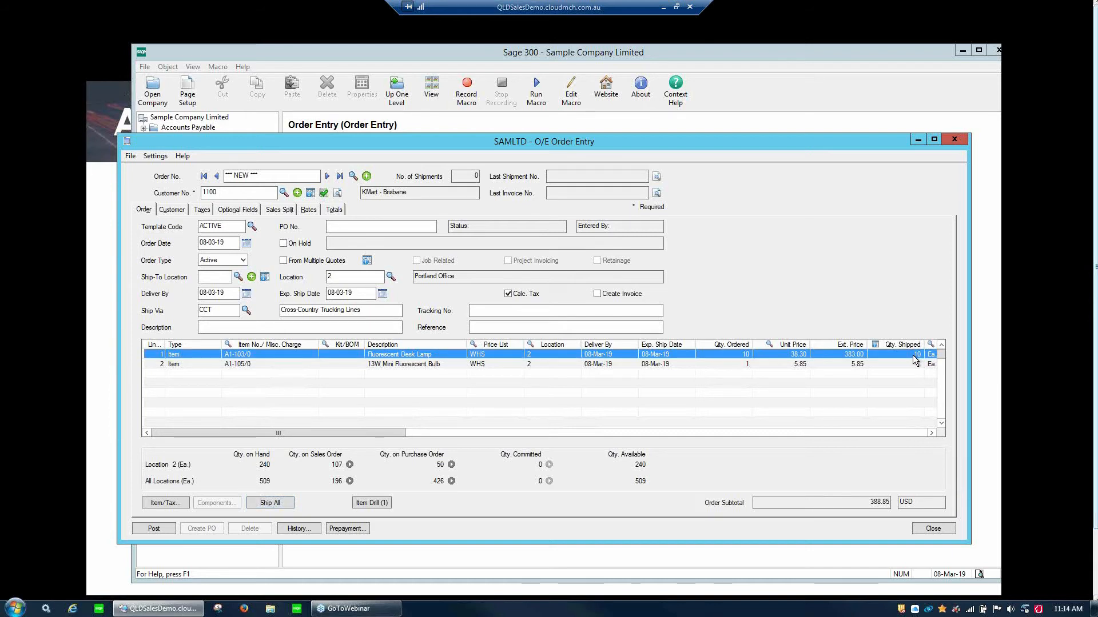
{"action": "left_click", "coordinate": [913, 364]}
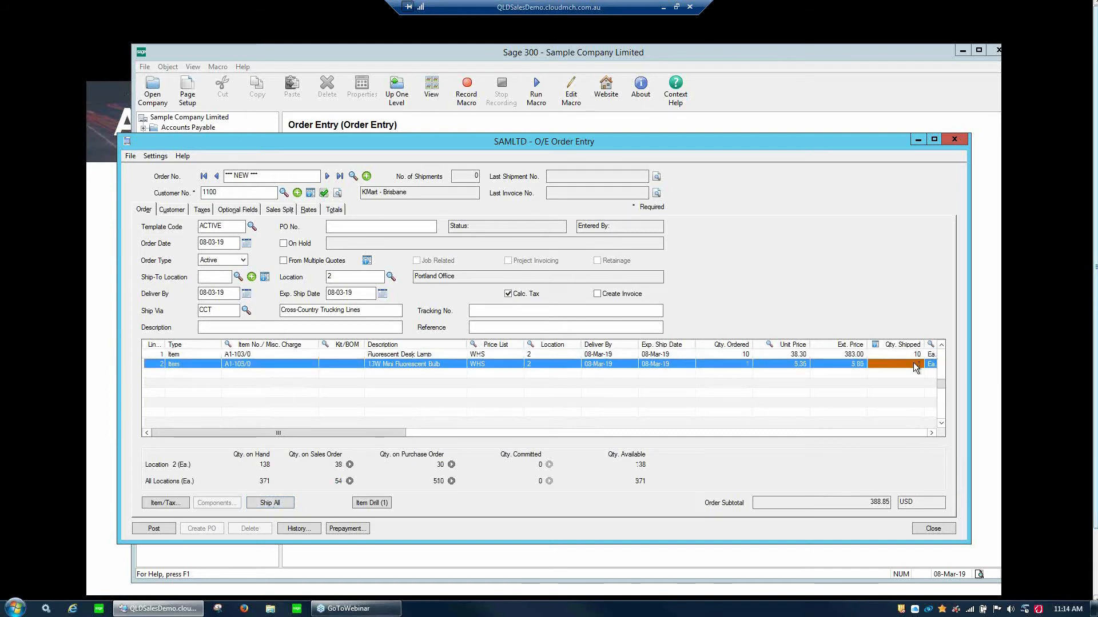
{"action": "left_click", "coordinate": [598, 294]}
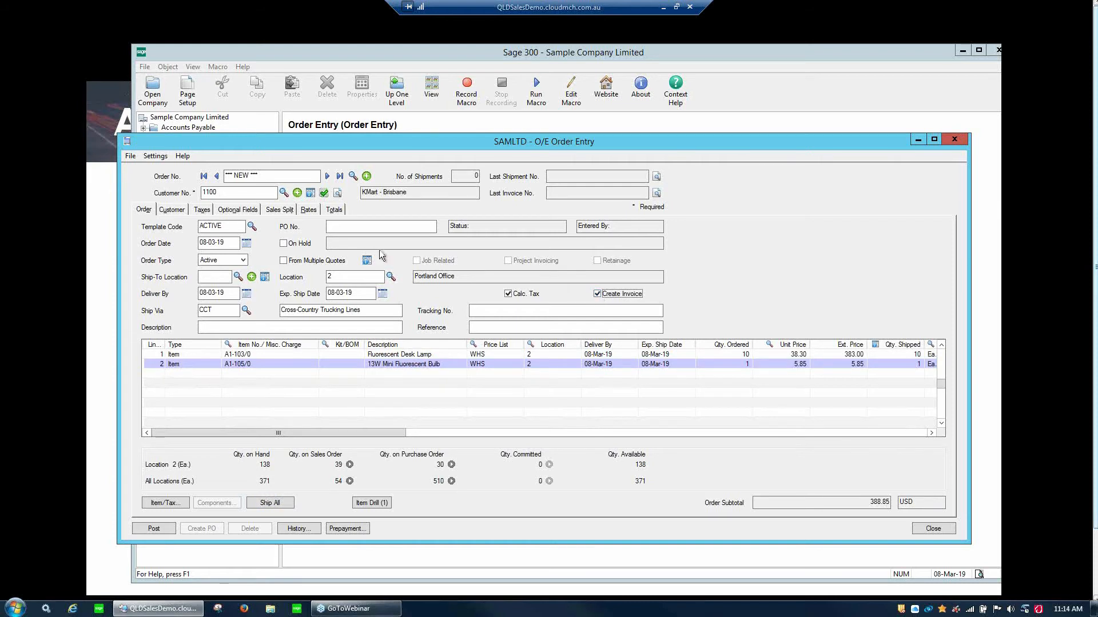
Review the order totals with the shipment and invoice numbers, dates and posting dates, then return to the order details
{"action": "left_click", "coordinate": [330, 209]}
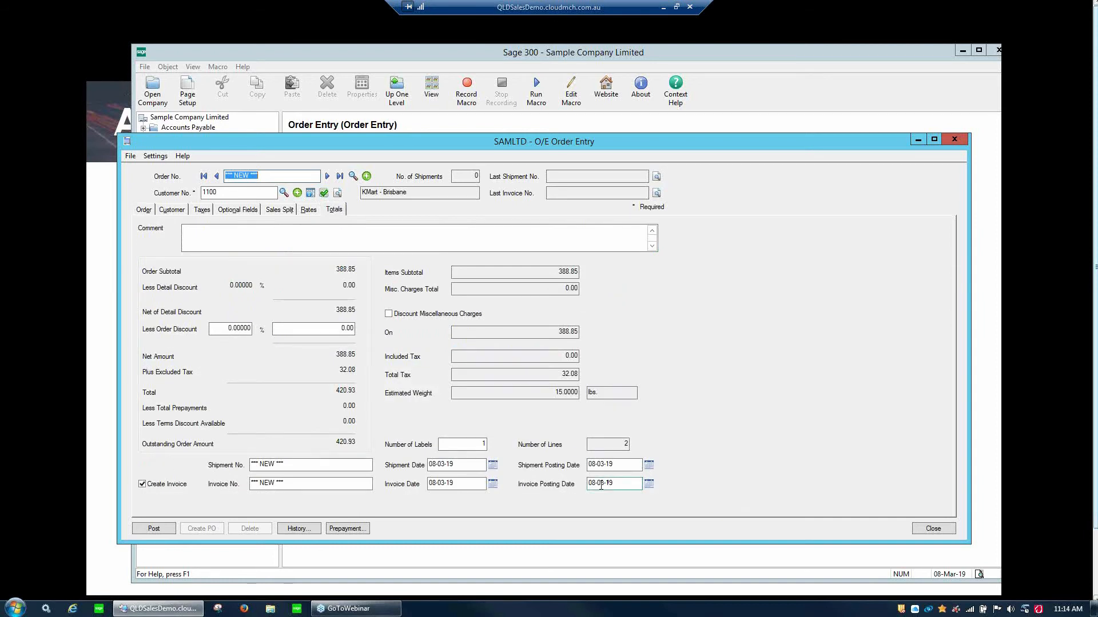
{"action": "left_click", "coordinate": [309, 485]}
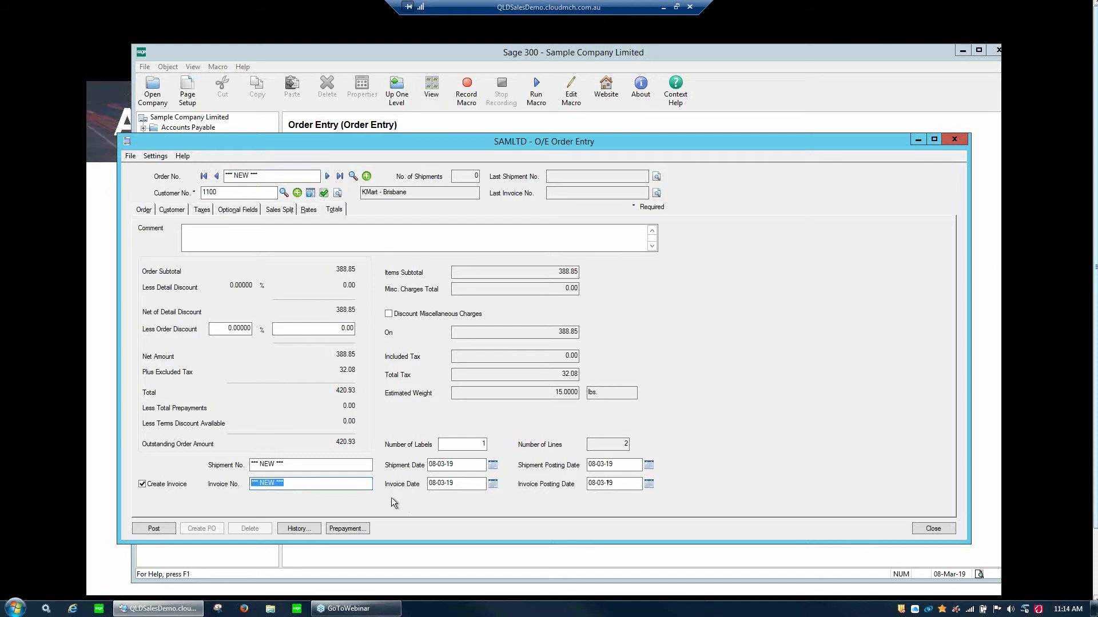
{"action": "left_click", "coordinate": [466, 483]}
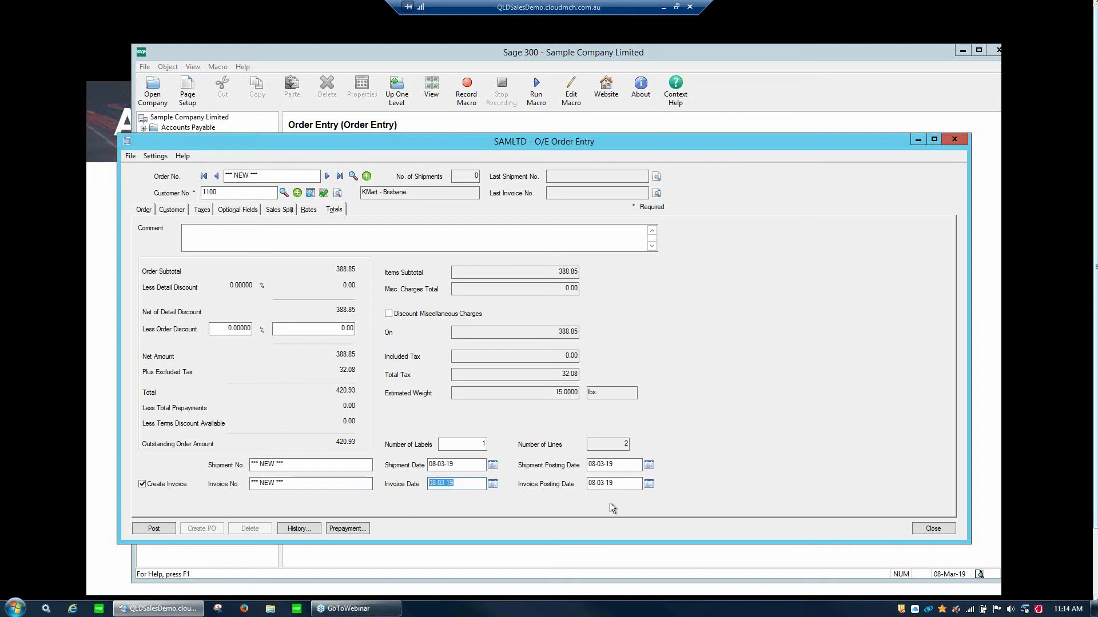
{"action": "left_click", "coordinate": [624, 486]}
{"action": "left_click", "coordinate": [354, 465]}
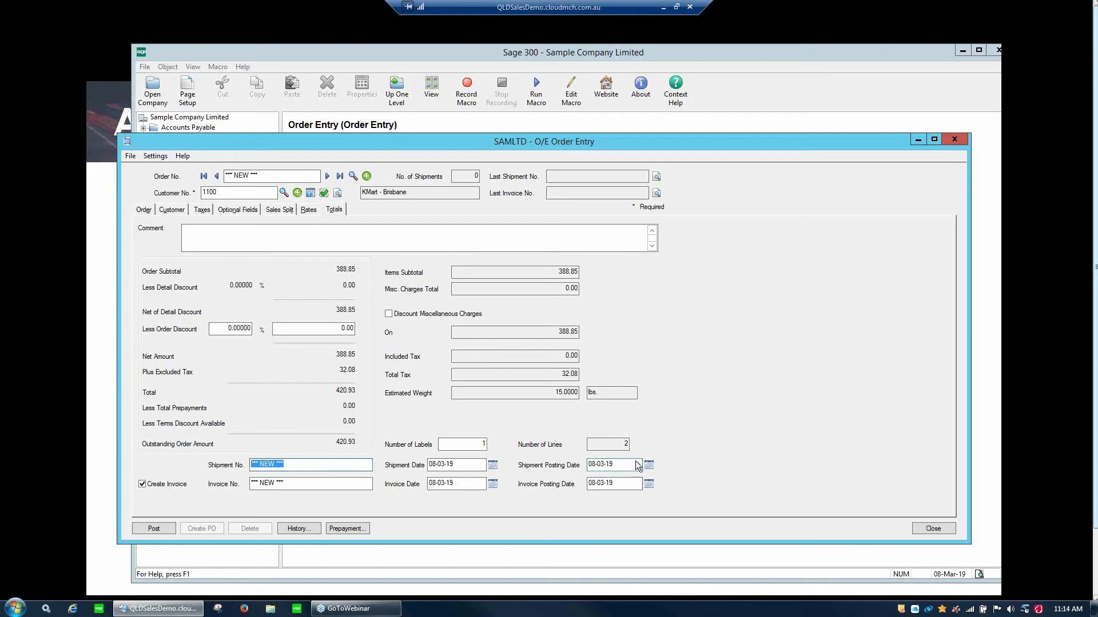
{"action": "left_click", "coordinate": [144, 210]}
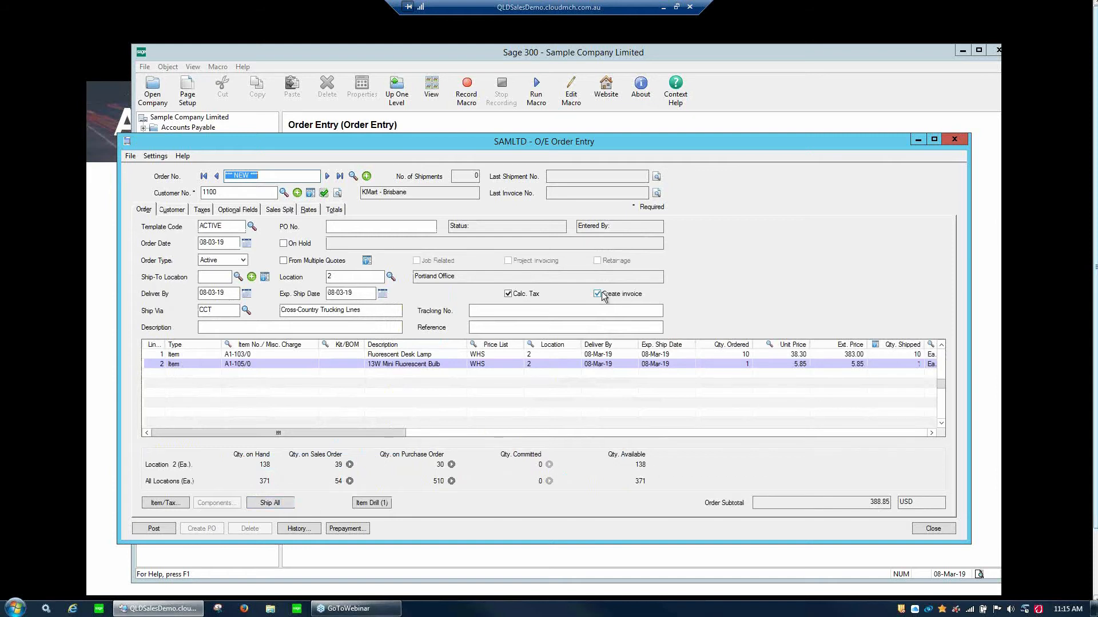
Post the order and choose to print only the invoice, without the order confirmation or shipment picking slip
{"action": "left_click", "coordinate": [160, 526]}
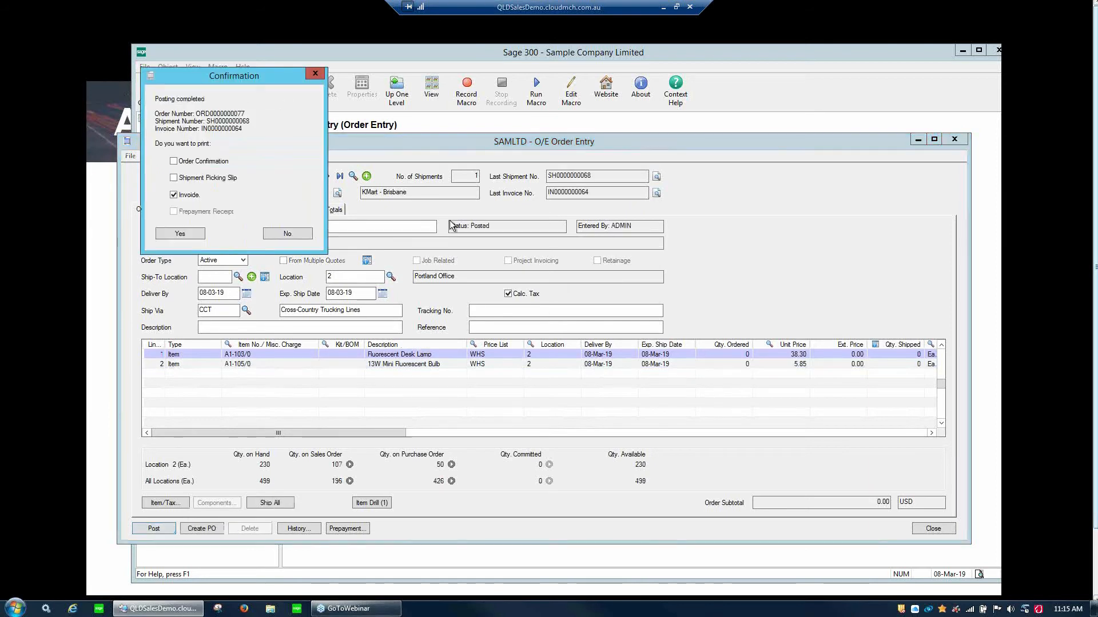
{"action": "left_click", "coordinate": [174, 161]}
{"action": "left_click", "coordinate": [173, 177]}
{"action": "left_click", "coordinate": [174, 162]}
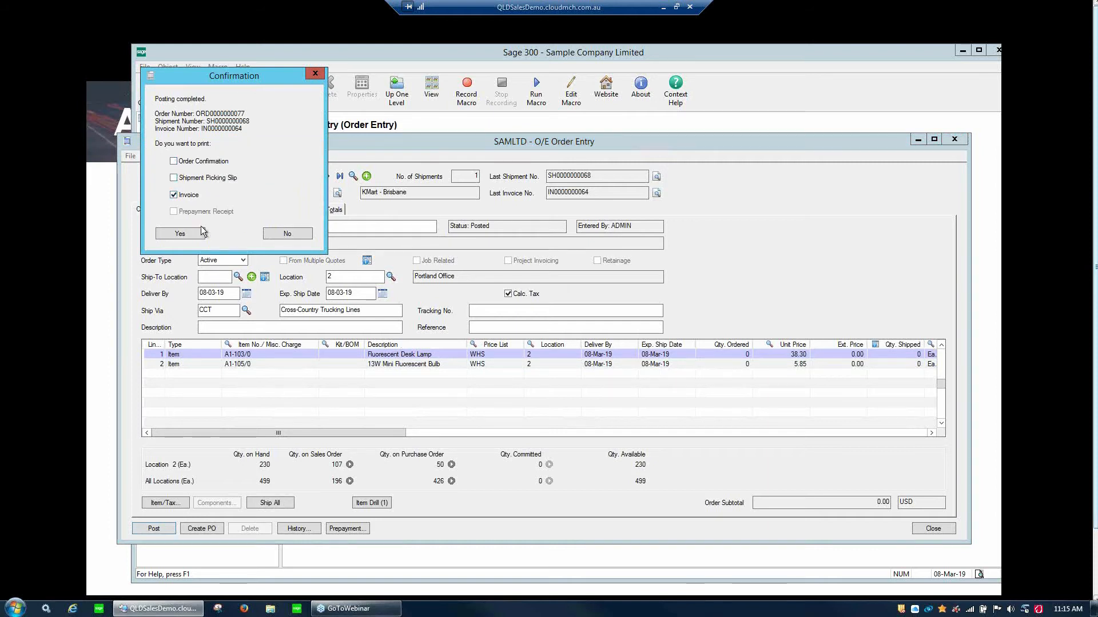
{"action": "left_click", "coordinate": [180, 234]}
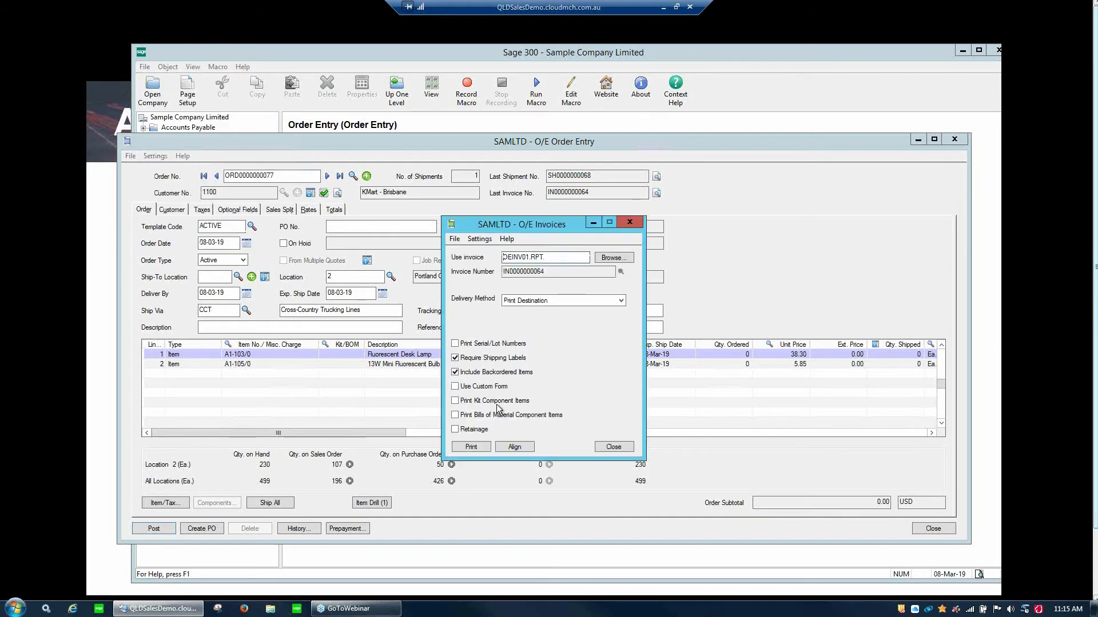
Print the invoice to a preview, review its lines and totals, and close the preview, the invoice printing window and the order
{"action": "left_click", "coordinate": [473, 448]}
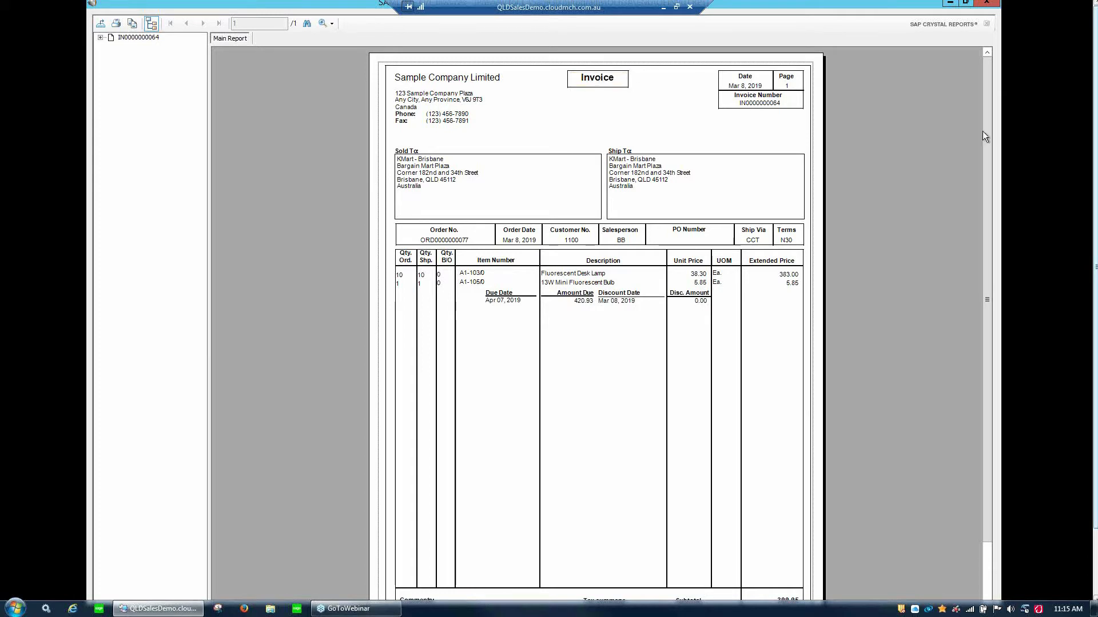
{"action": "left_click_drag", "start_coordinate": [986, 135], "coordinate": [994, 234]}
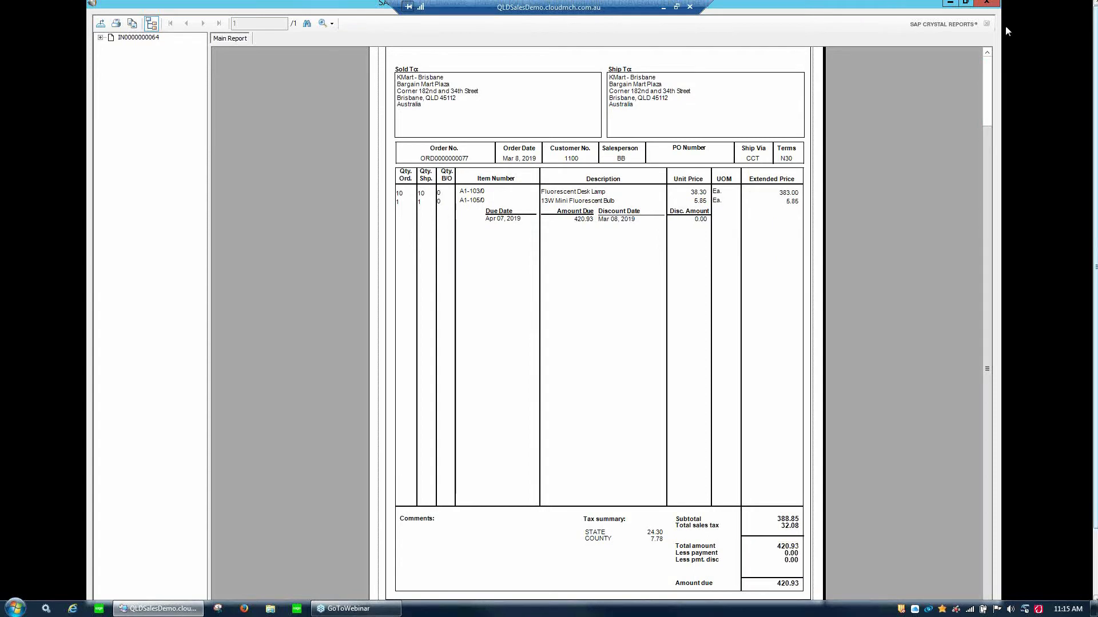
{"action": "left_click", "coordinate": [986, 2]}
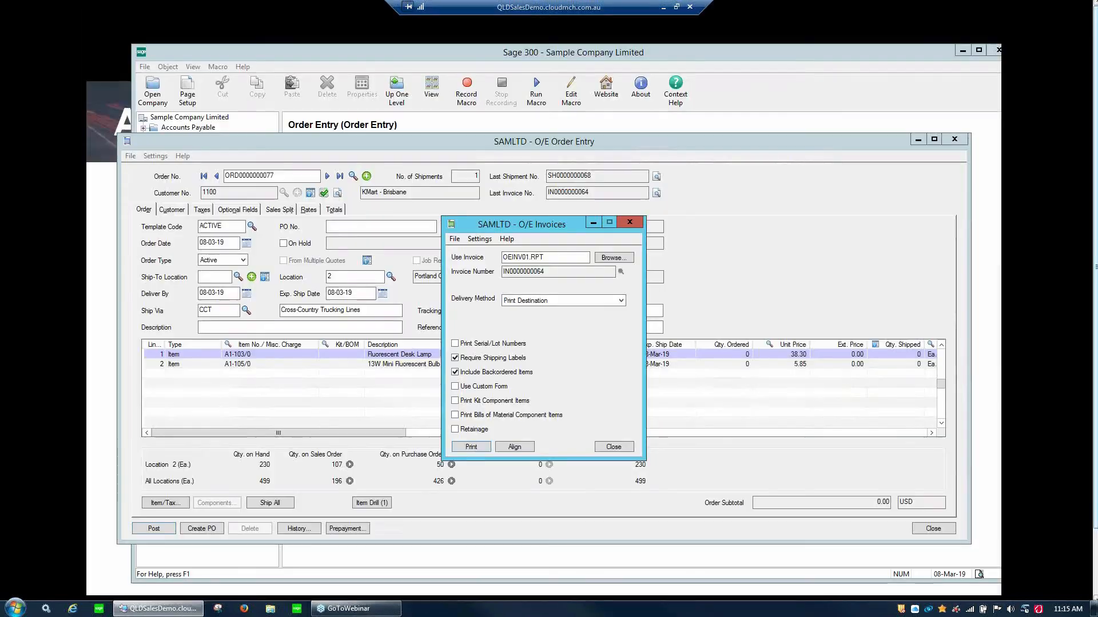
{"action": "left_click", "coordinate": [613, 447]}
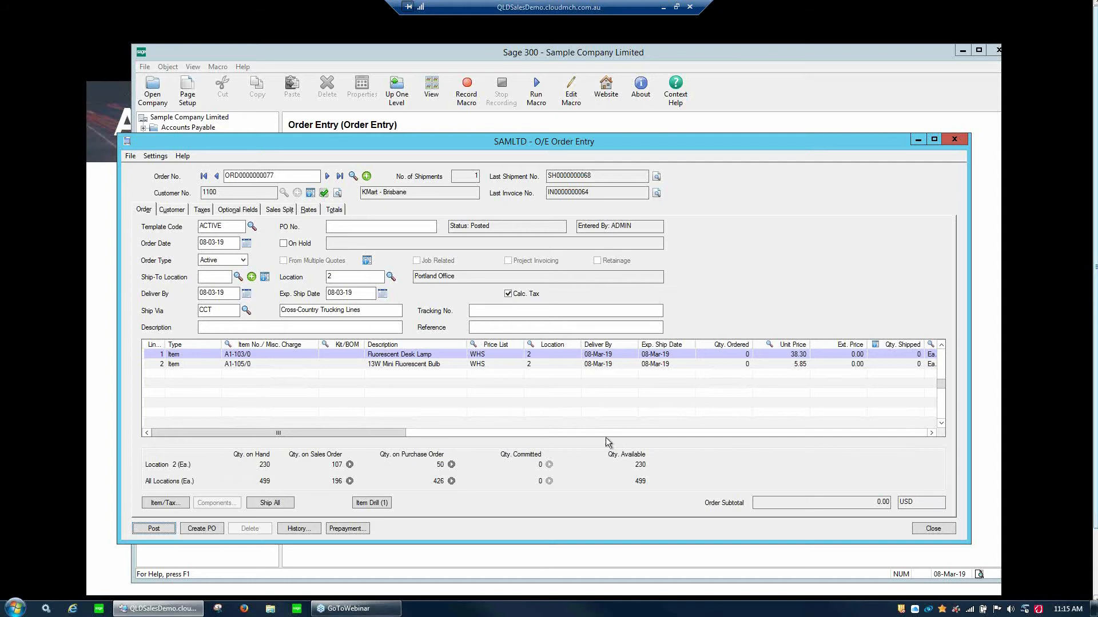
{"action": "left_click", "coordinate": [953, 140]}
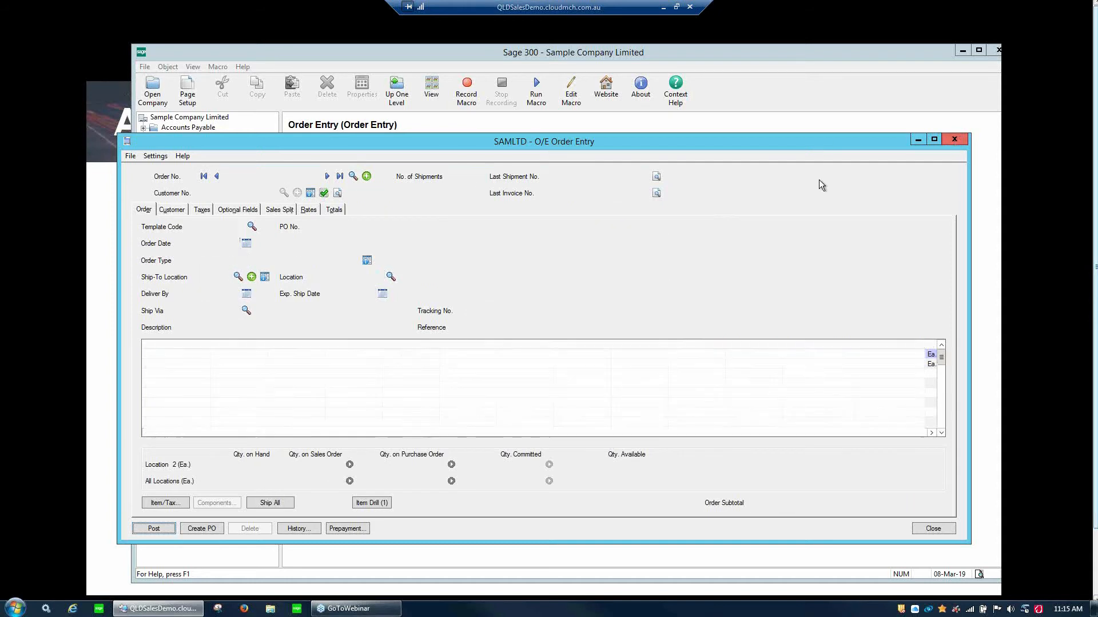
{"action": "left_click", "coordinate": [303, 198]}
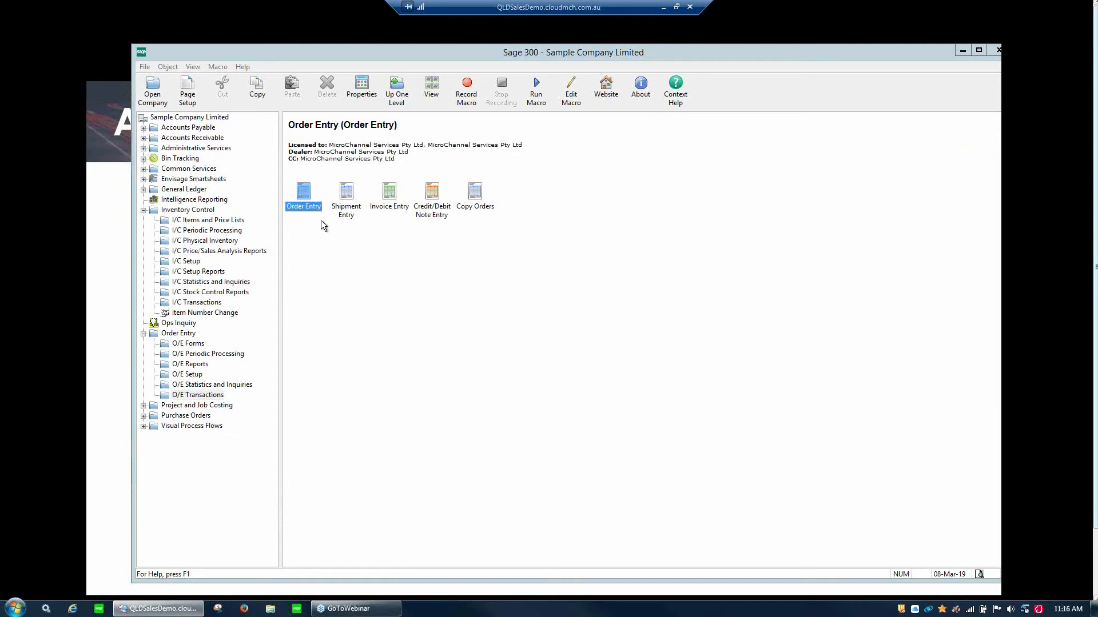
{"action": "key", "text": "Right"}
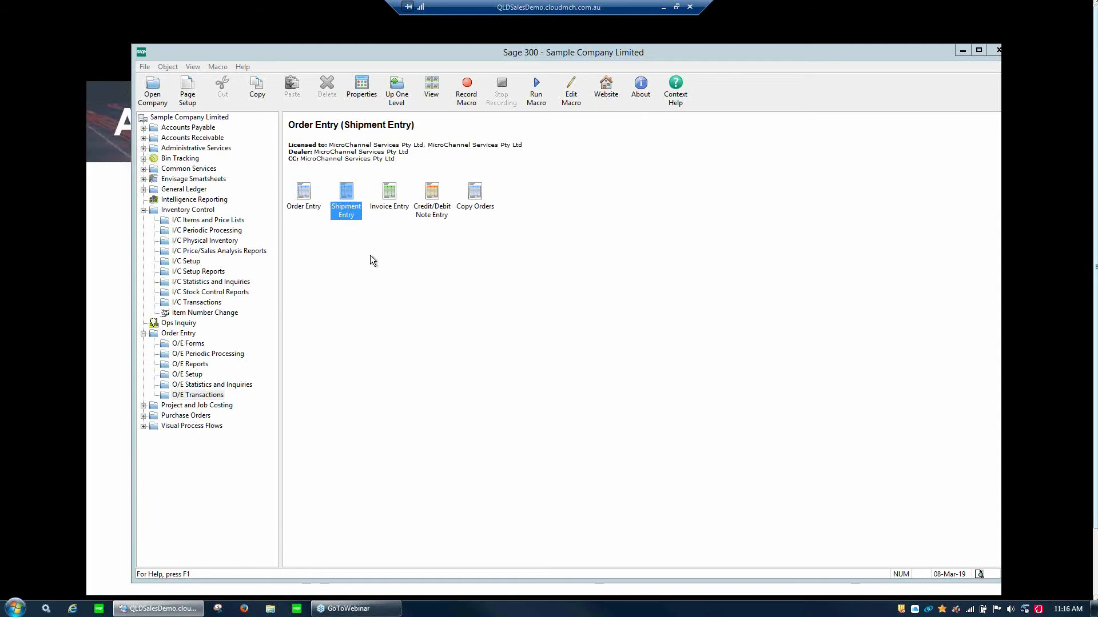
{"action": "key", "text": "Right"}
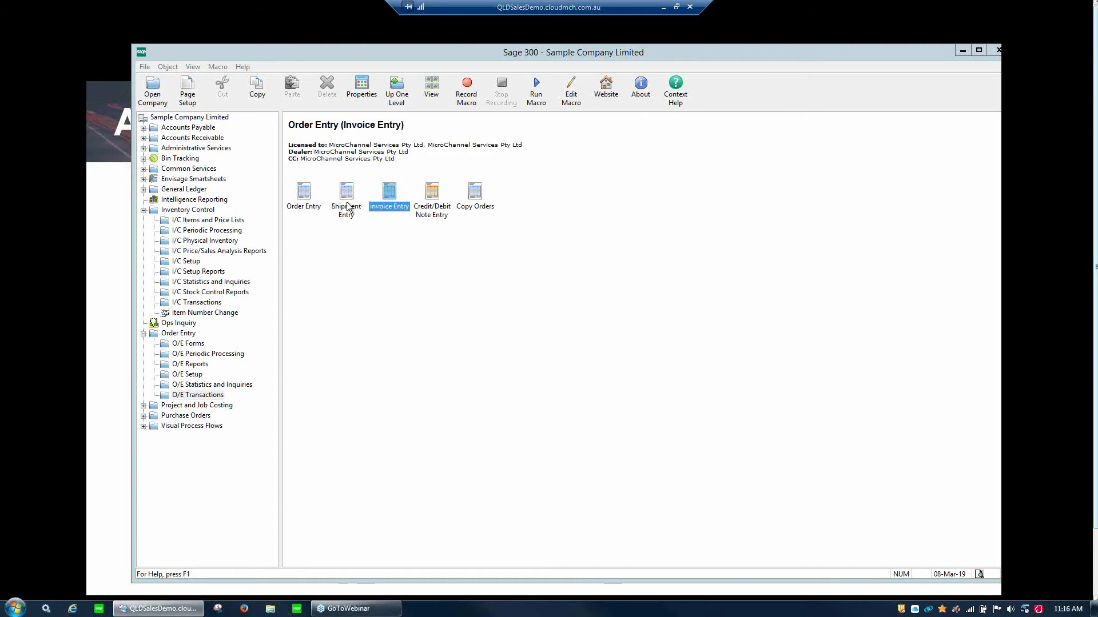
{"action": "left_click", "coordinate": [304, 209]}
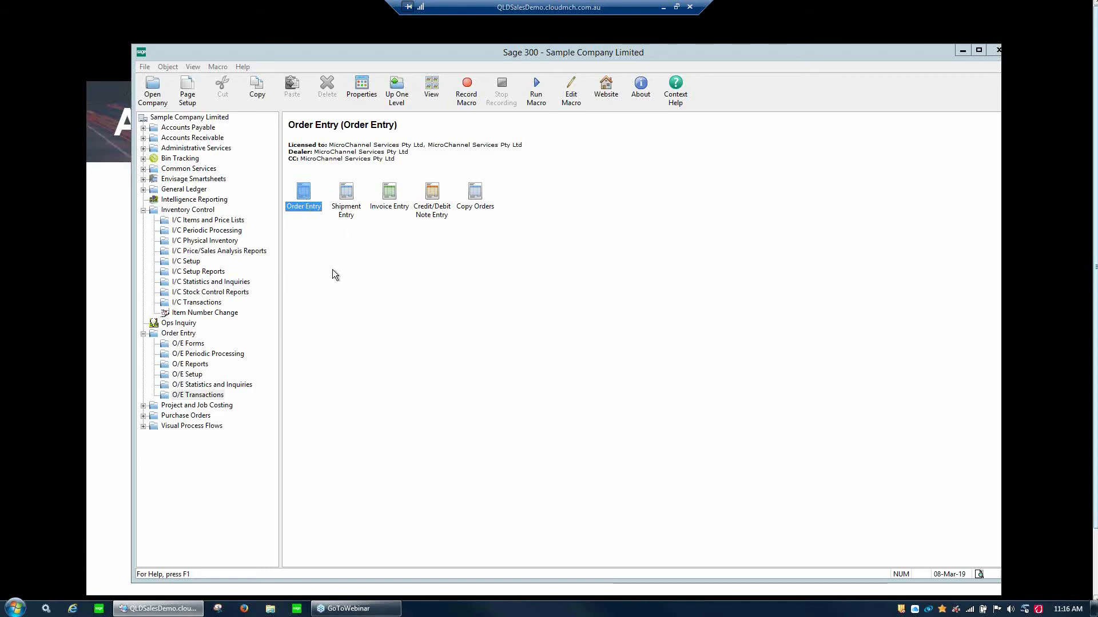
{"action": "left_click", "coordinate": [345, 212]}
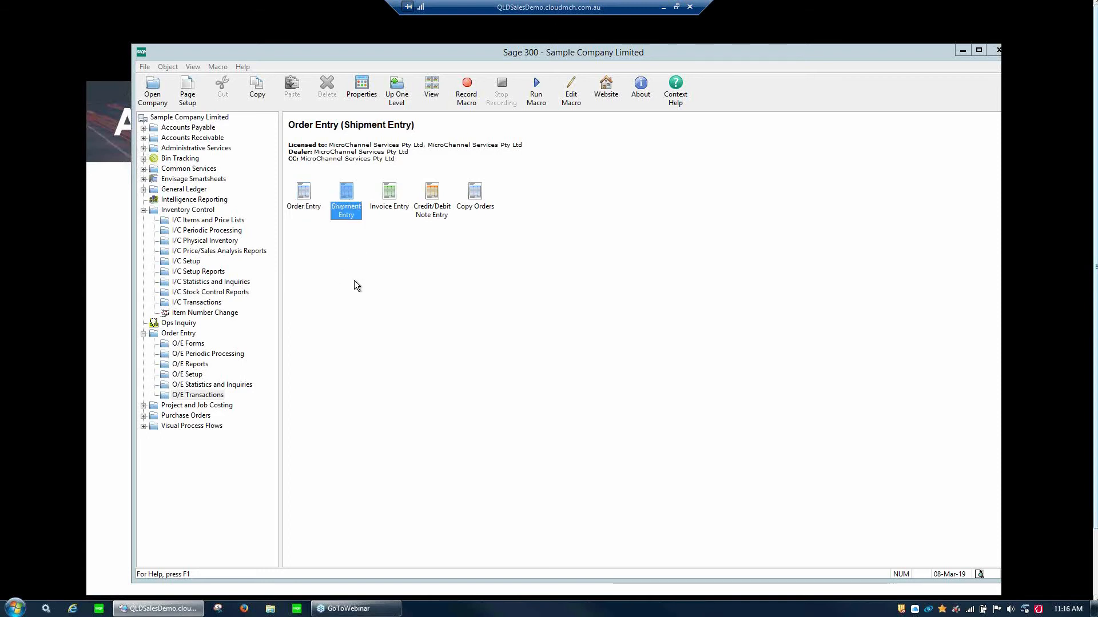
Open Shipment Entry, choose customer KMart - Brisbane, and load its order dated 08-Mar-19 into a new shipment
{"action": "double_click", "coordinate": [353, 215]}
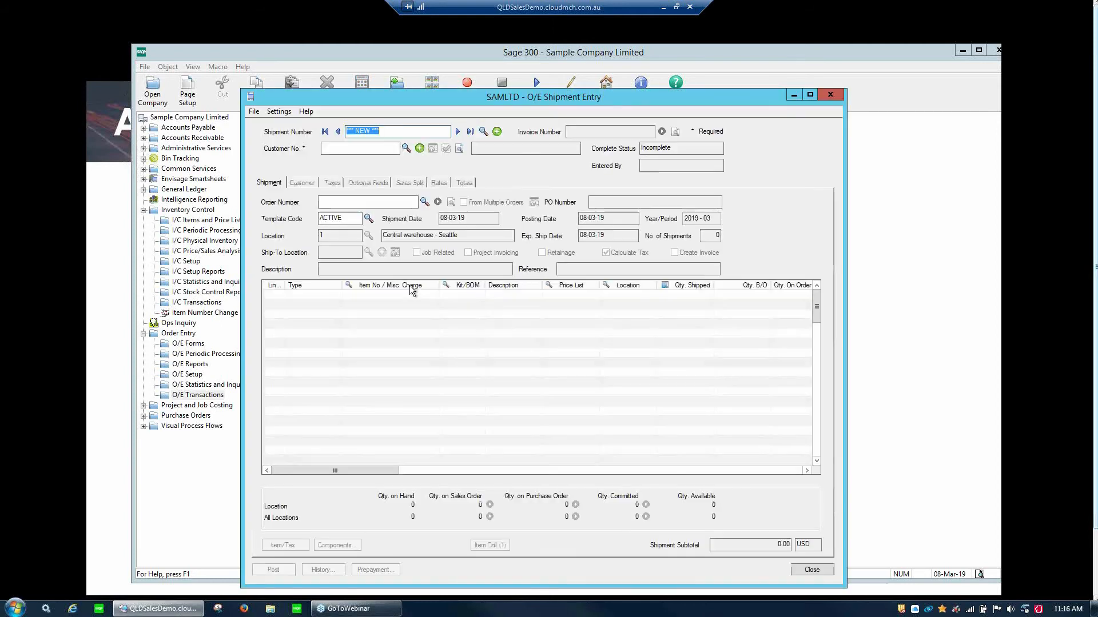
{"action": "left_click", "coordinate": [373, 150]}
{"action": "type", "text": "1100"}
{"action": "key", "text": "Tab"}
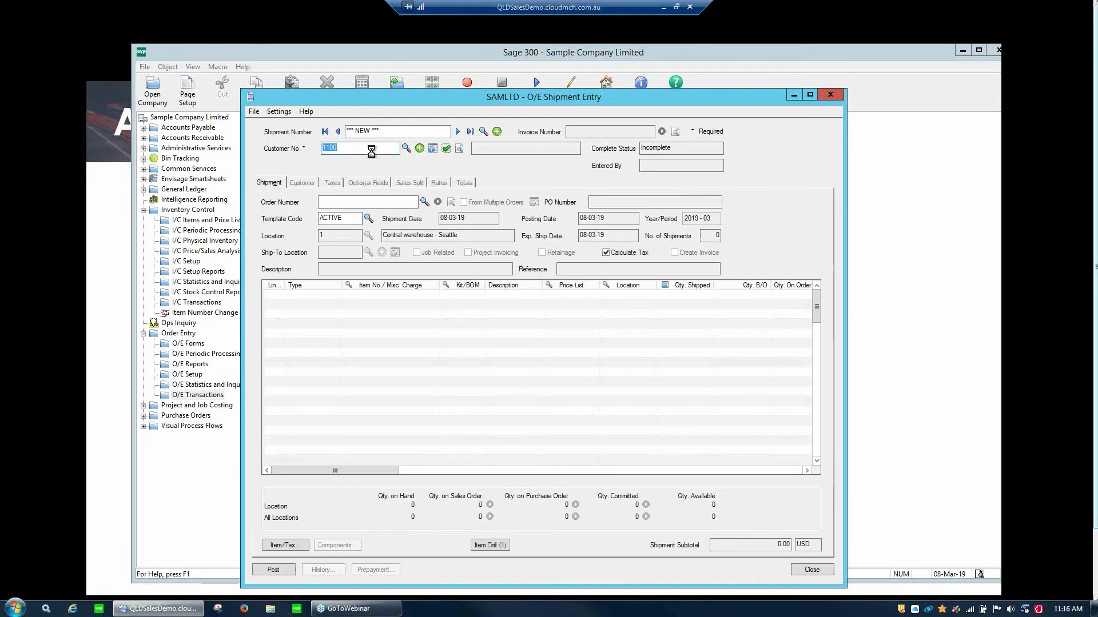
{"action": "left_click", "coordinate": [422, 202]}
{"action": "left_click_drag", "start_coordinate": [529, 334], "coordinate": [921, 372]}
{"action": "left_click", "coordinate": [301, 152]}
{"action": "double_click", "coordinate": [301, 152]}
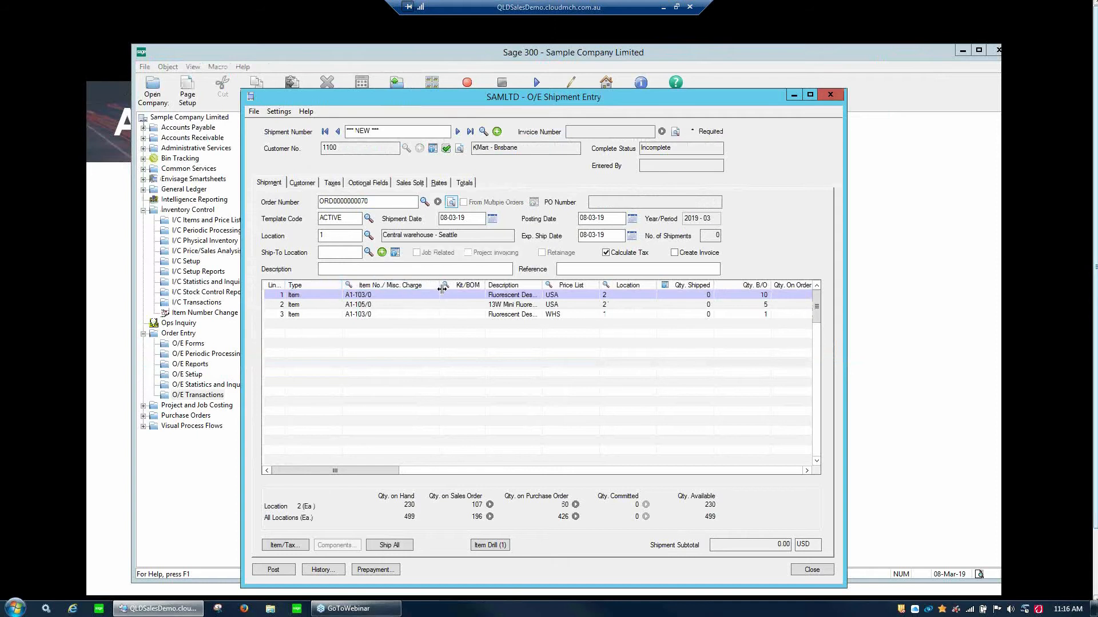
Narrow the item number column, widen the shipment window to show more quantity columns, and ship all ordered quantities
{"action": "left_click_drag", "start_coordinate": [437, 286], "coordinate": [407, 287]}
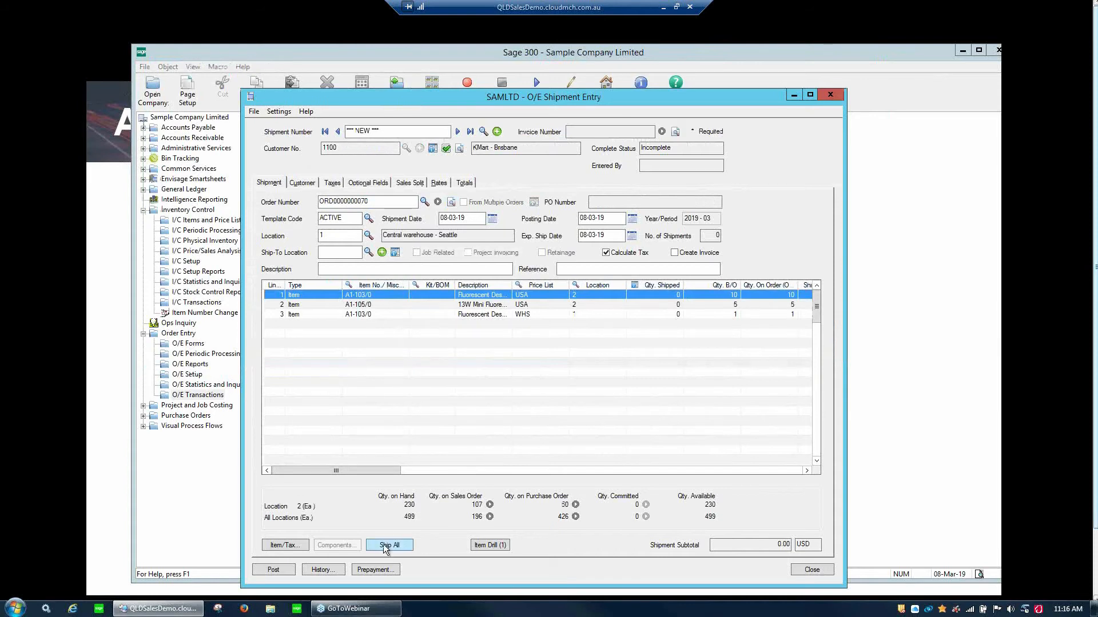
{"action": "left_click_drag", "start_coordinate": [845, 445], "coordinate": [999, 440]}
{"action": "left_click_drag", "start_coordinate": [855, 286], "coordinate": [865, 285]}
{"action": "left_click", "coordinate": [675, 296]}
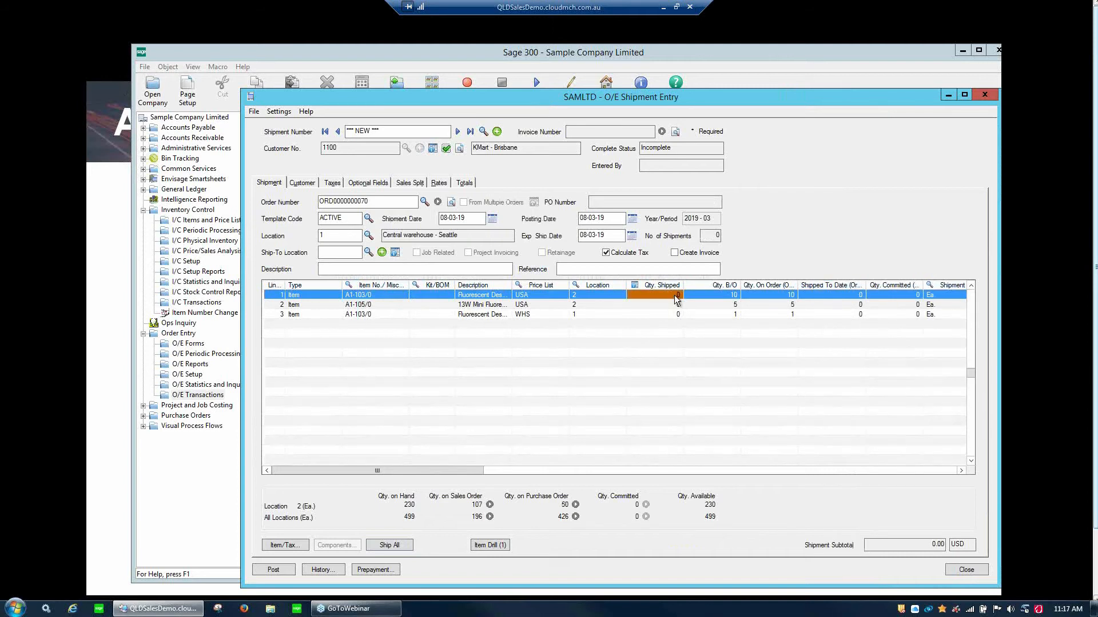
{"action": "left_click", "coordinate": [403, 549]}
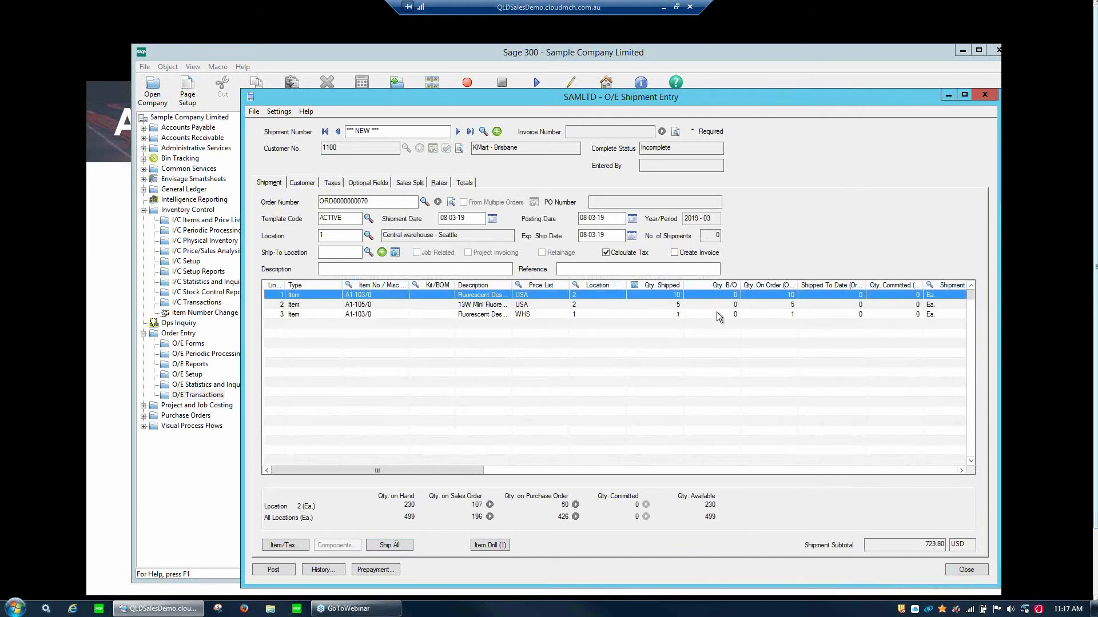
Set the shipped quantity to 1 on the second line, item A1-105/0, and to 0 on the third line
{"action": "left_click", "coordinate": [684, 314]}
{"action": "left_click", "coordinate": [678, 303]}
{"action": "type", "text": "1"}
{"action": "key", "text": "Down"}
{"action": "type", "text": "0"}
{"action": "key", "text": "Up"}
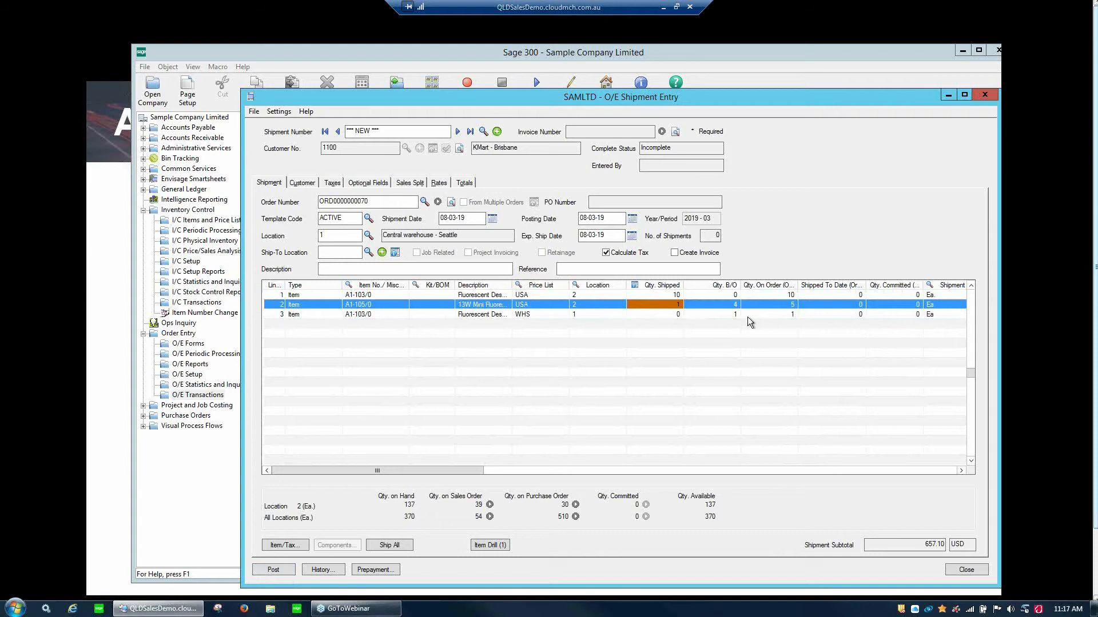
Check the third line's backordered quantity, then post the shipment without printing the picking slip
{"action": "left_click", "coordinate": [727, 314]}
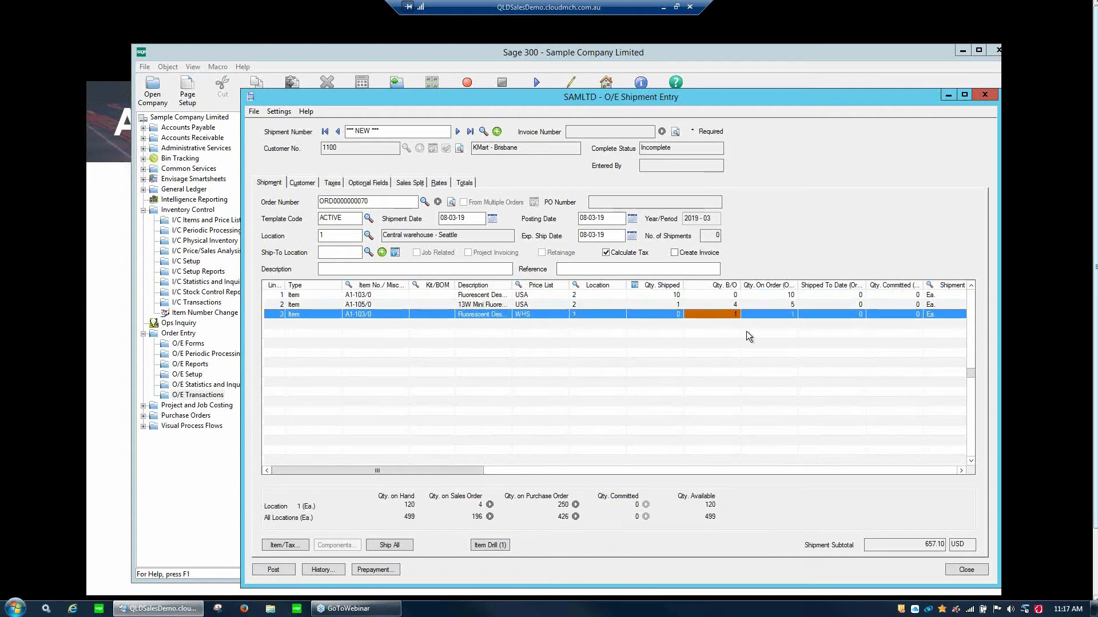
{"action": "left_click", "coordinate": [291, 569]}
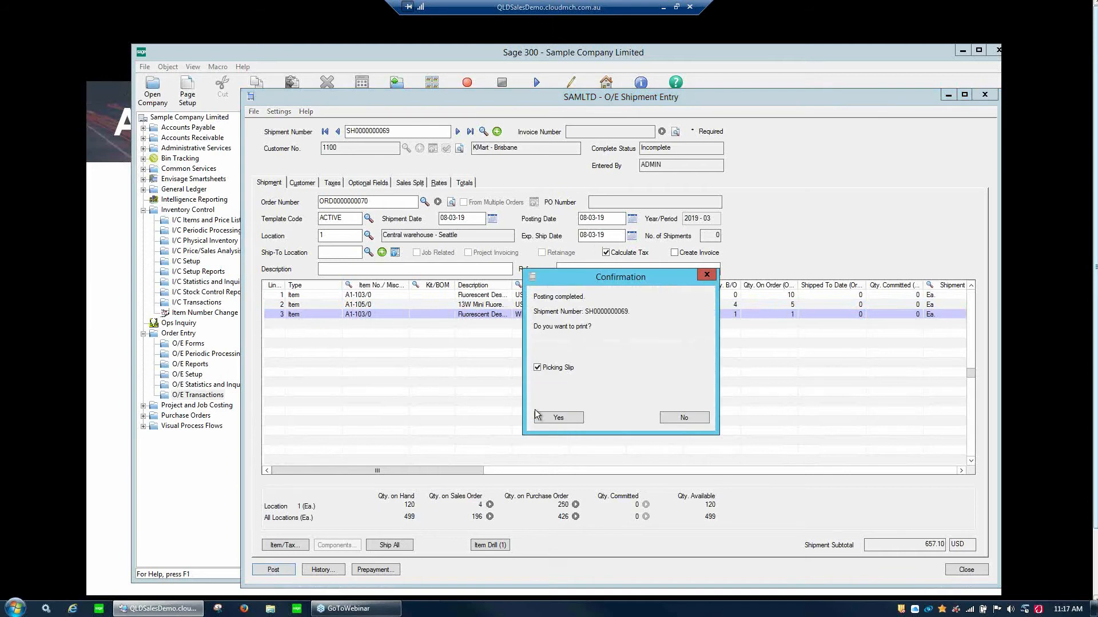
{"action": "left_click", "coordinate": [680, 418]}
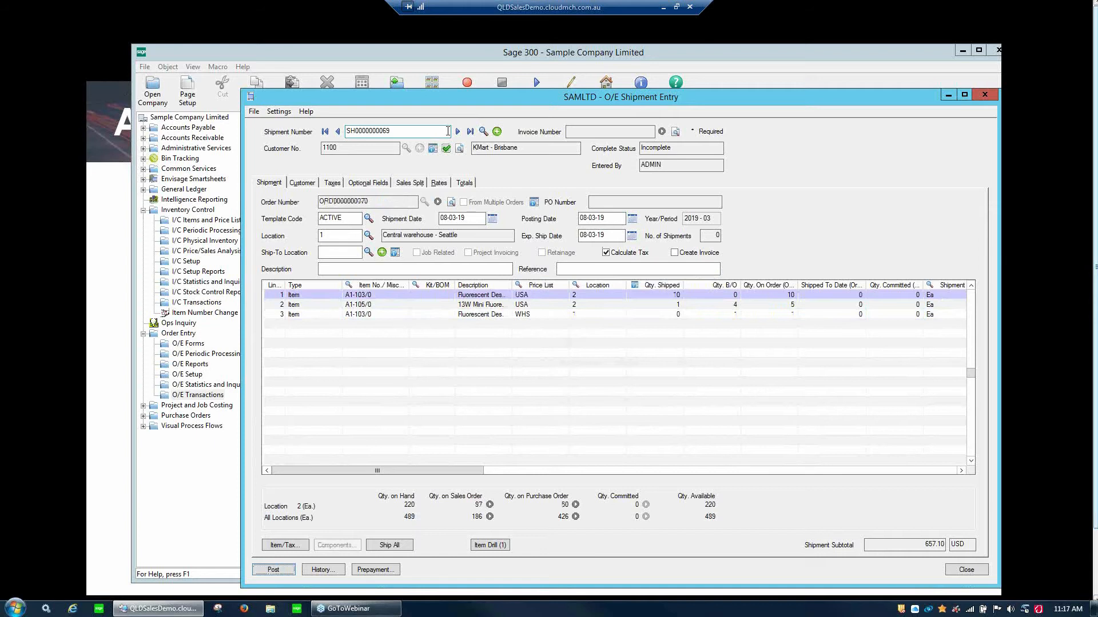
Start a new shipment for customer KMart - Brisbane and set it to be created from multiple orders
{"action": "left_click", "coordinate": [497, 131]}
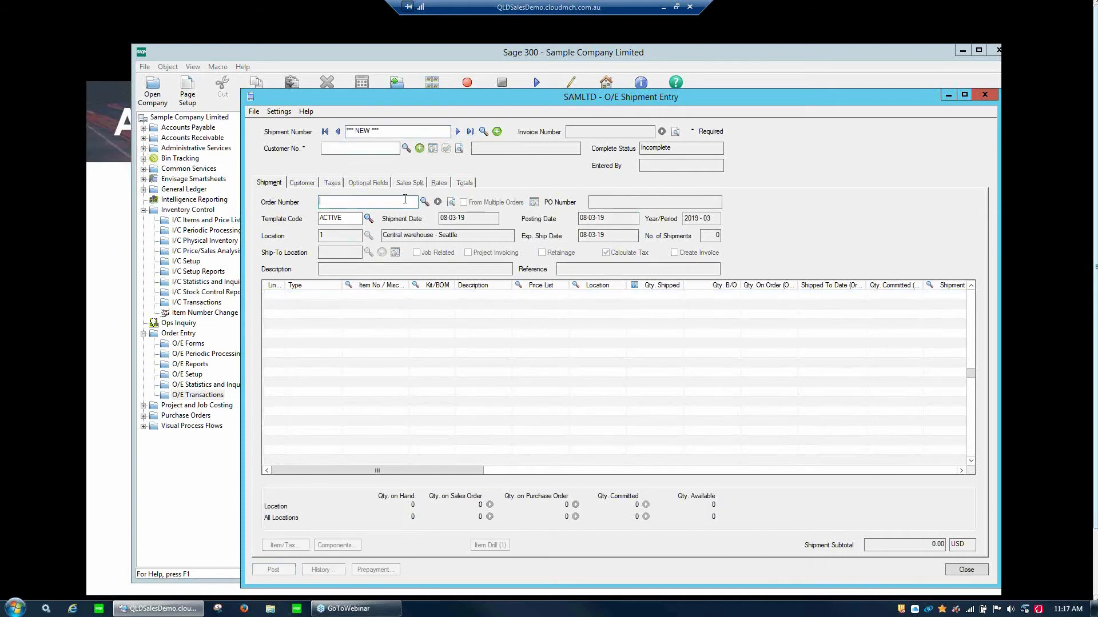
{"action": "left_click", "coordinate": [370, 147]}
{"action": "type", "text": "1100"}
{"action": "key", "text": "Tab"}
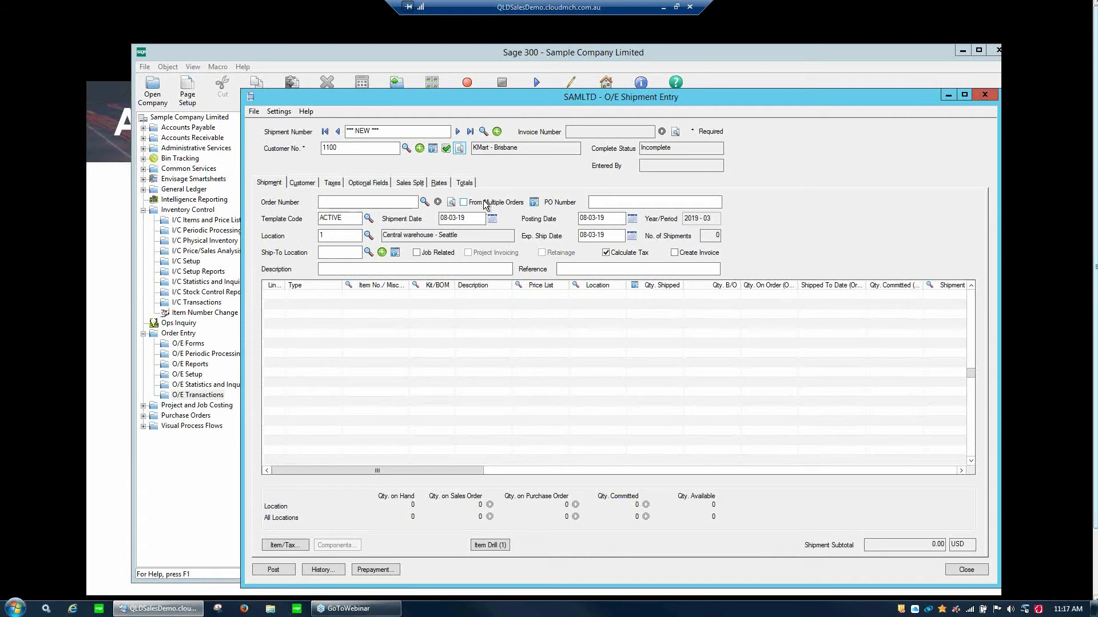
{"action": "left_click", "coordinate": [485, 203]}
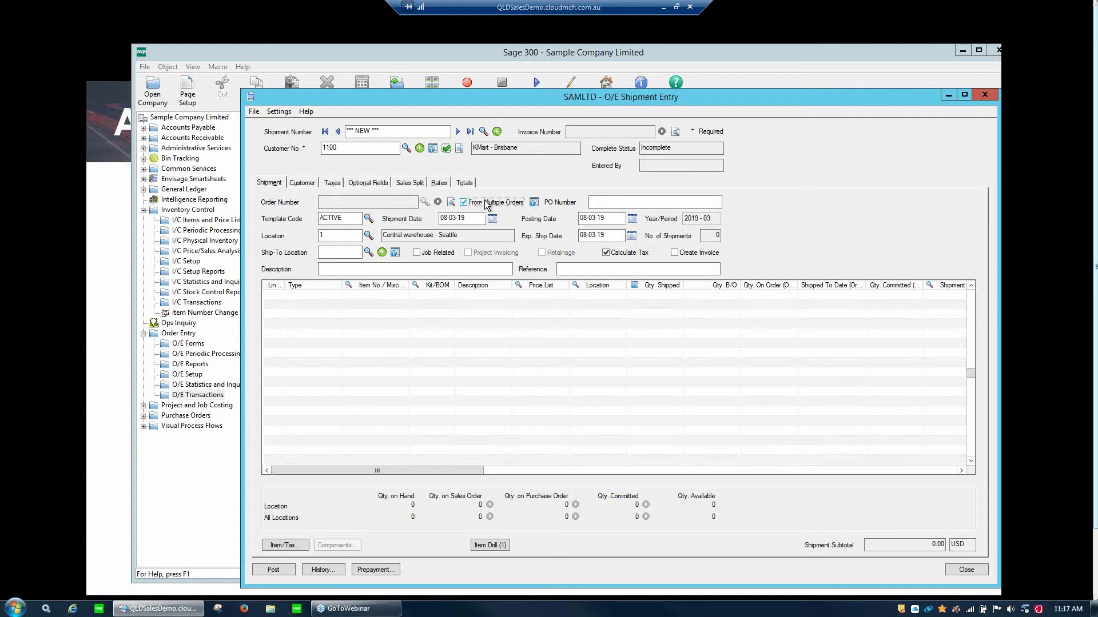
{"action": "left_click", "coordinate": [363, 151]}
Open the list of orders to ship and add the customer's order dated 08-Mar-19 as its first entry
{"action": "left_click", "coordinate": [533, 203]}
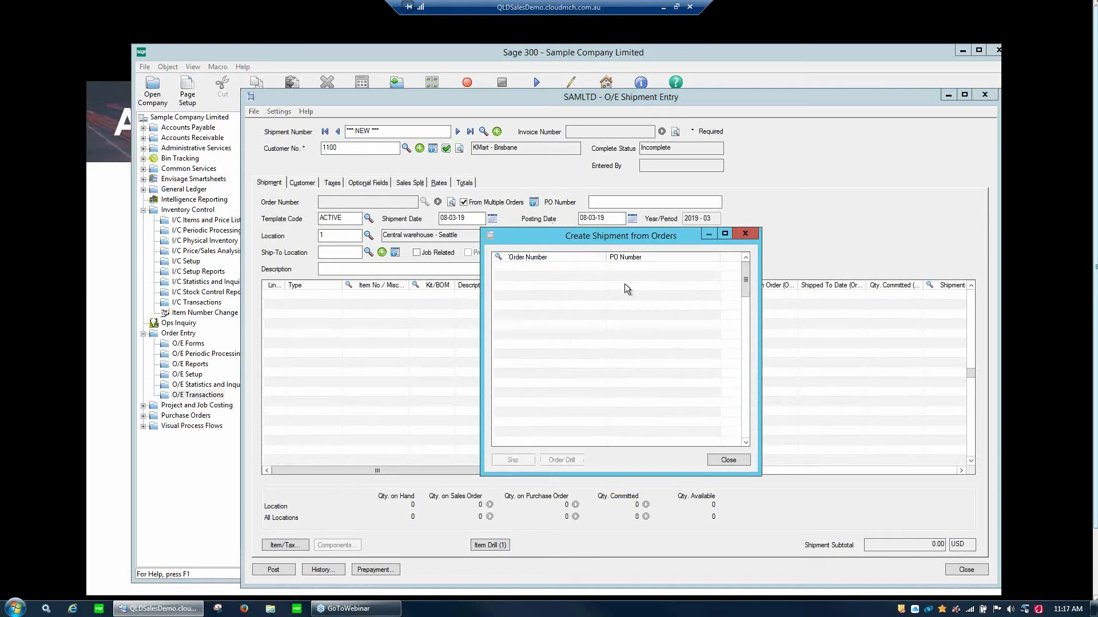
{"action": "left_click", "coordinate": [599, 265]}
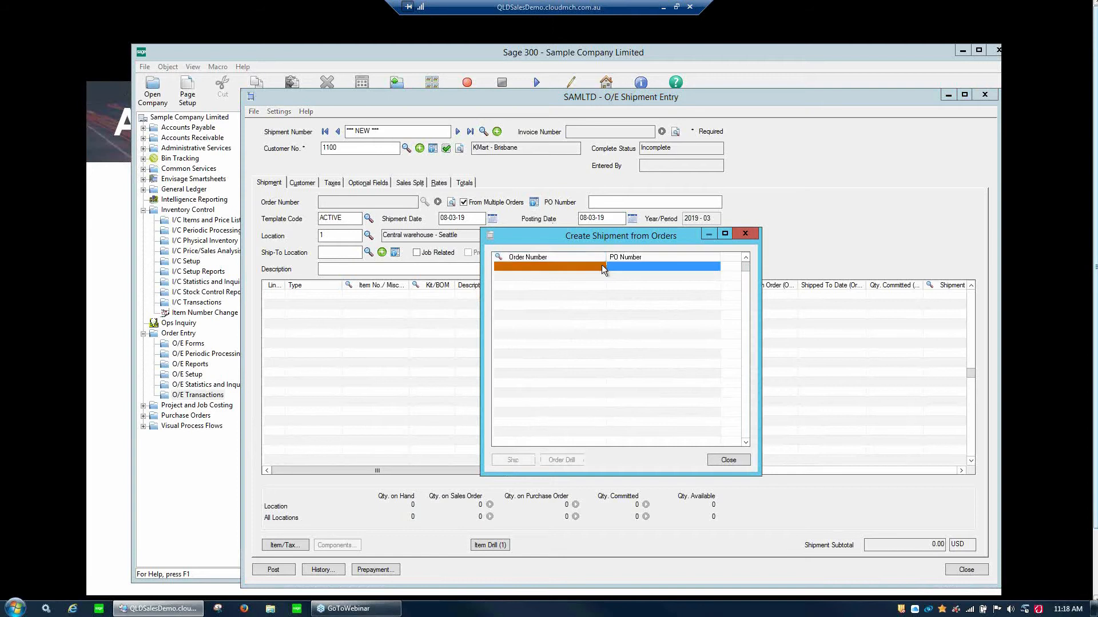
{"action": "left_click", "coordinate": [601, 267]}
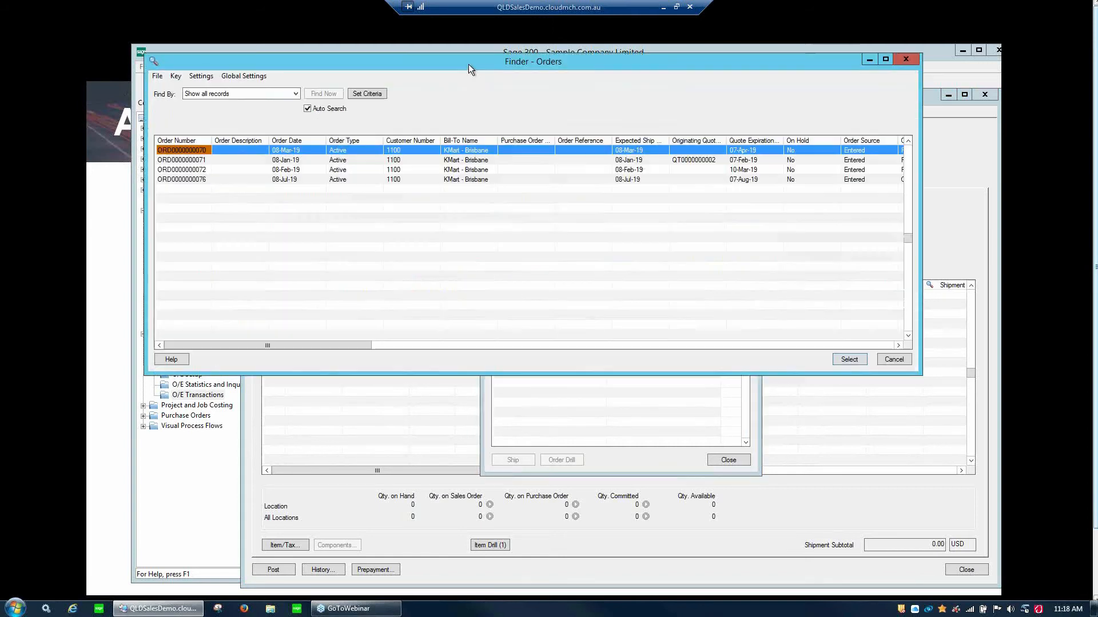
{"action": "left_click_drag", "start_coordinate": [468, 70], "coordinate": [518, 297]}
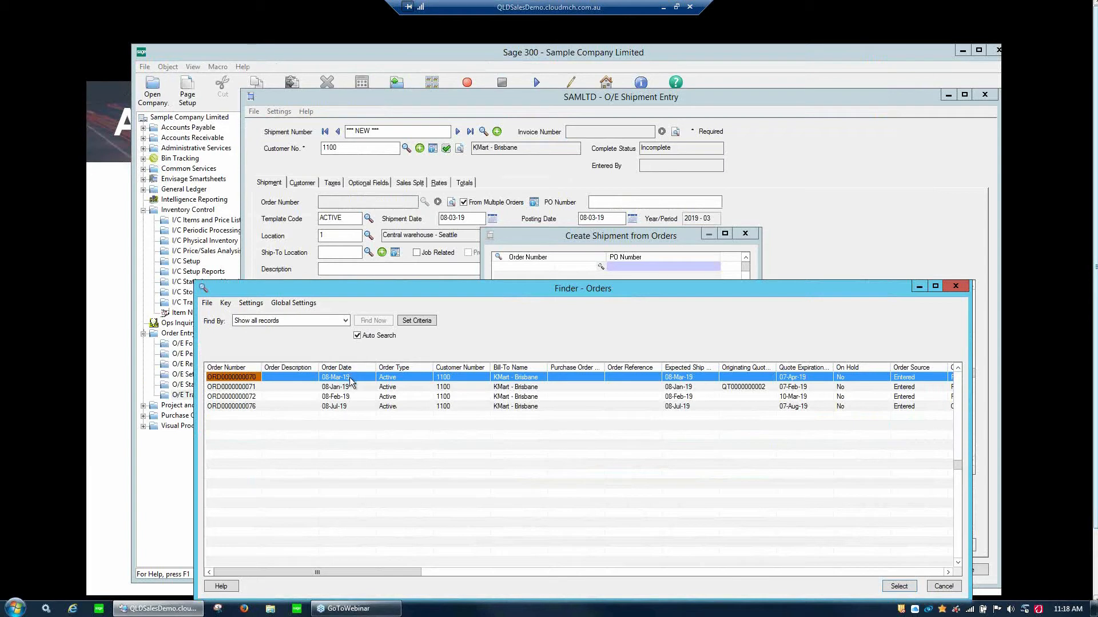
{"action": "left_click", "coordinate": [350, 378]}
{"action": "double_click", "coordinate": [349, 378]}
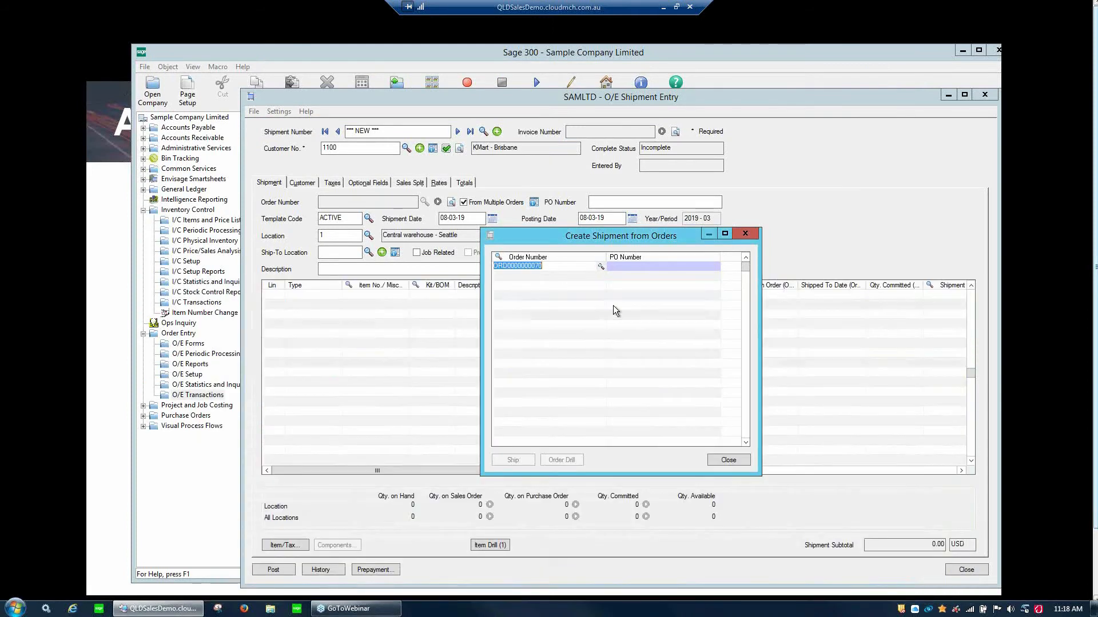
Add the customer's order dated 08-Jan-19 as the second order to ship
{"action": "left_click", "coordinate": [588, 279]}
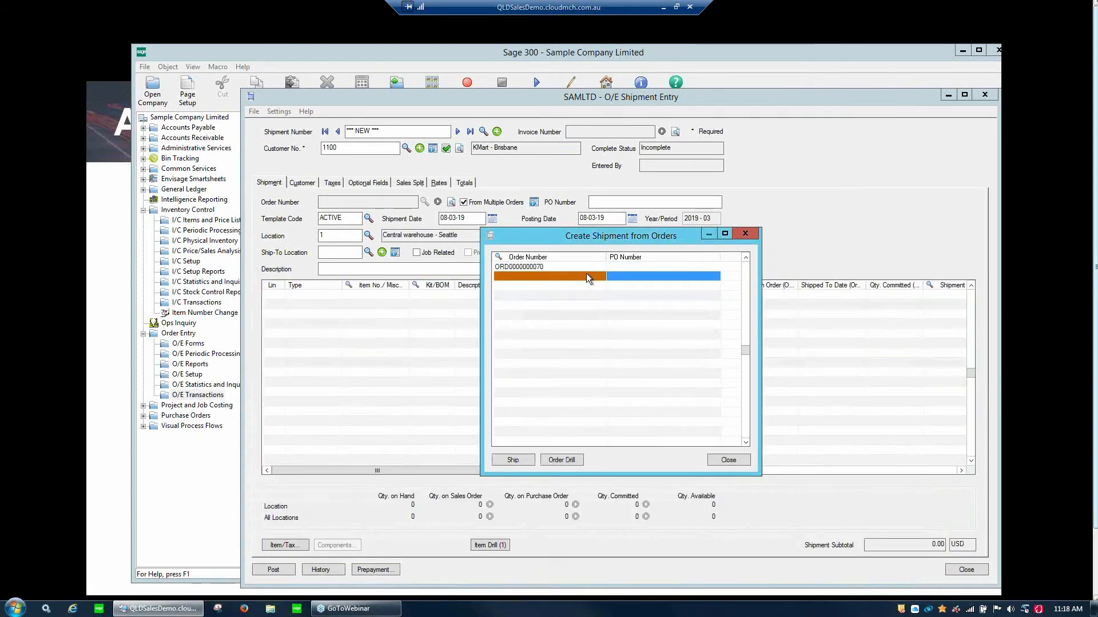
{"action": "left_click", "coordinate": [595, 276]}
{"action": "left_click", "coordinate": [600, 277]}
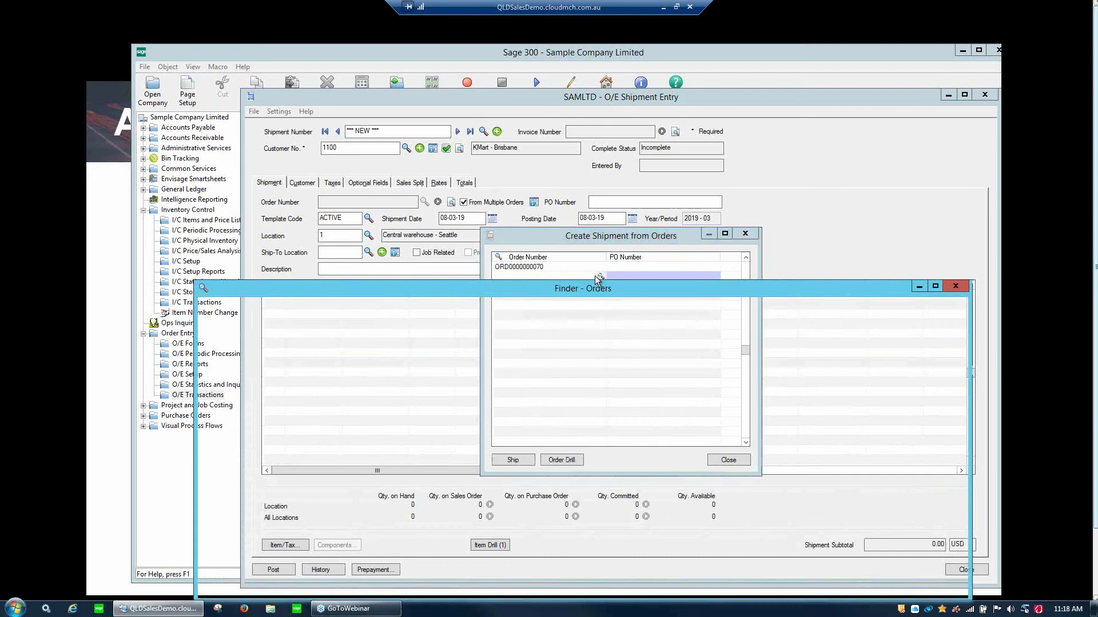
{"action": "double_click", "coordinate": [256, 387]}
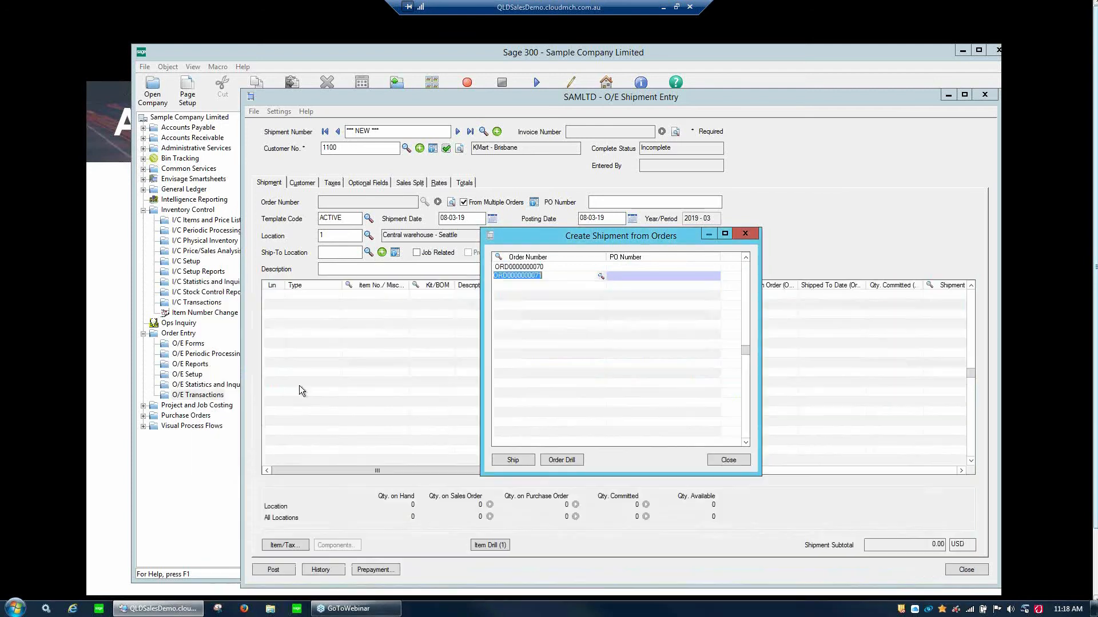
{"action": "left_click", "coordinate": [610, 279]}
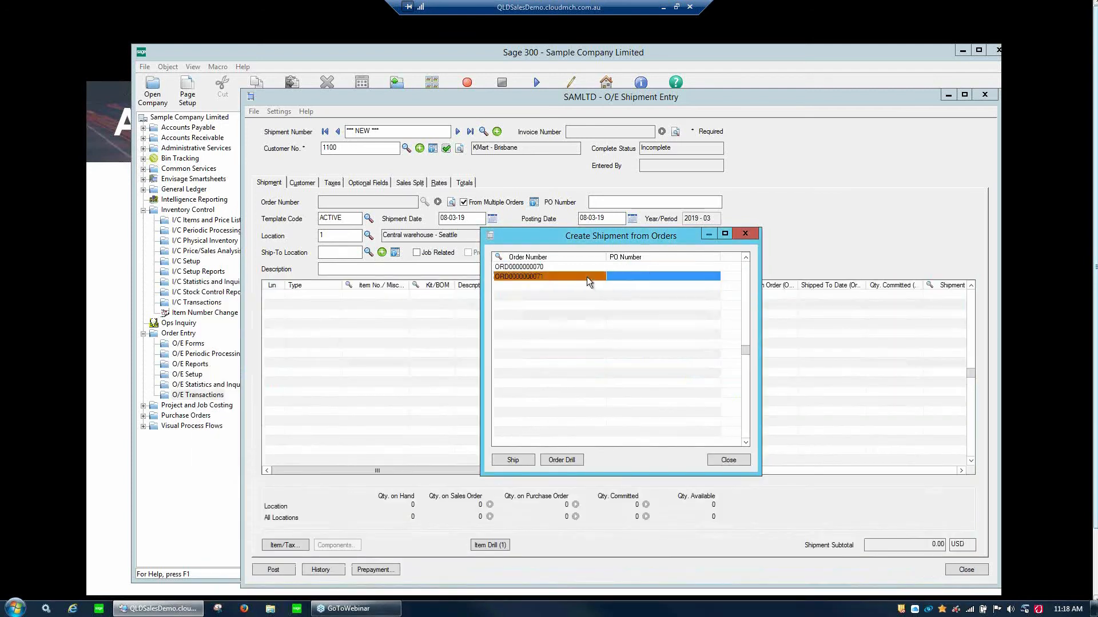
Start a third entry in the list of orders to ship, open the orders finder and enlarge its window
{"action": "key", "text": "Insert"}
{"action": "left_click", "coordinate": [601, 287]}
{"action": "left_click", "coordinate": [601, 286]}
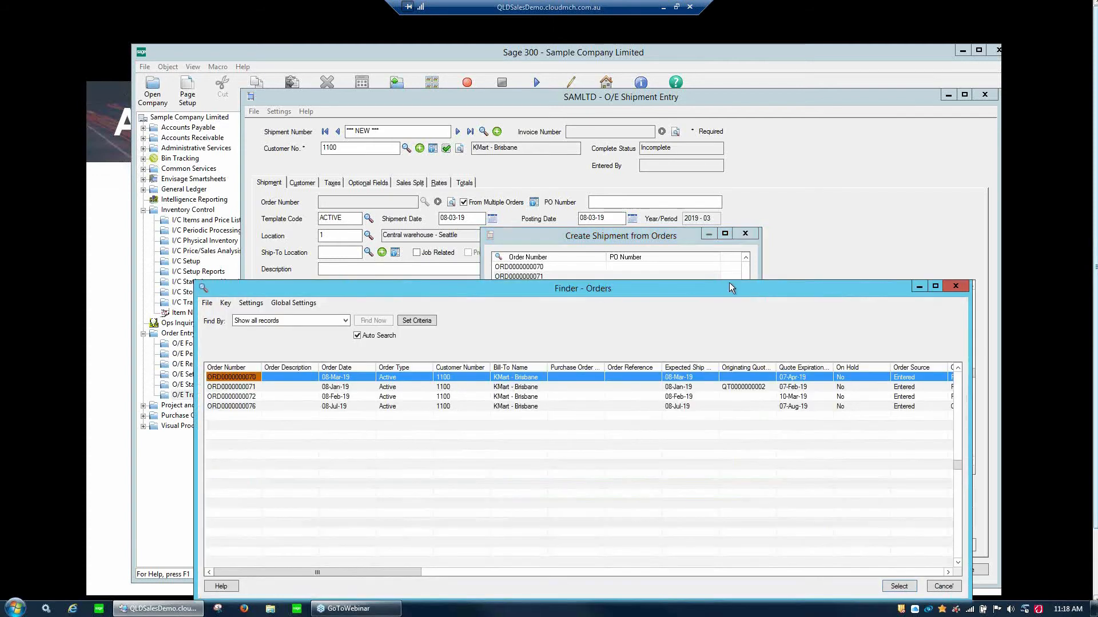
{"action": "left_click_drag", "start_coordinate": [726, 287], "coordinate": [654, 186]}
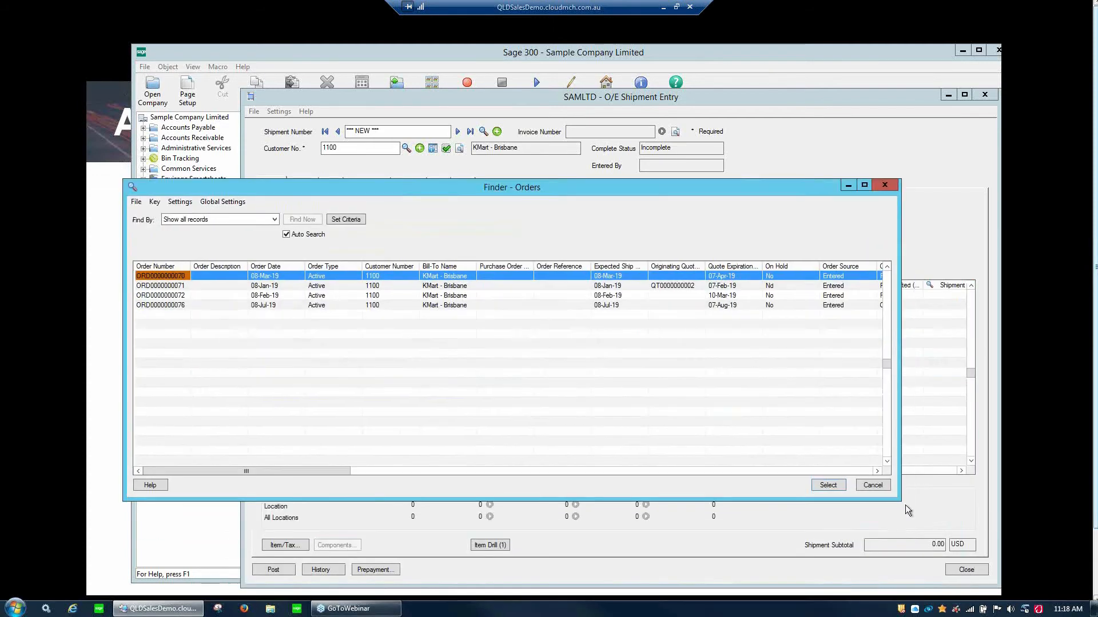
{"action": "left_click_drag", "start_coordinate": [901, 502], "coordinate": [997, 516]}
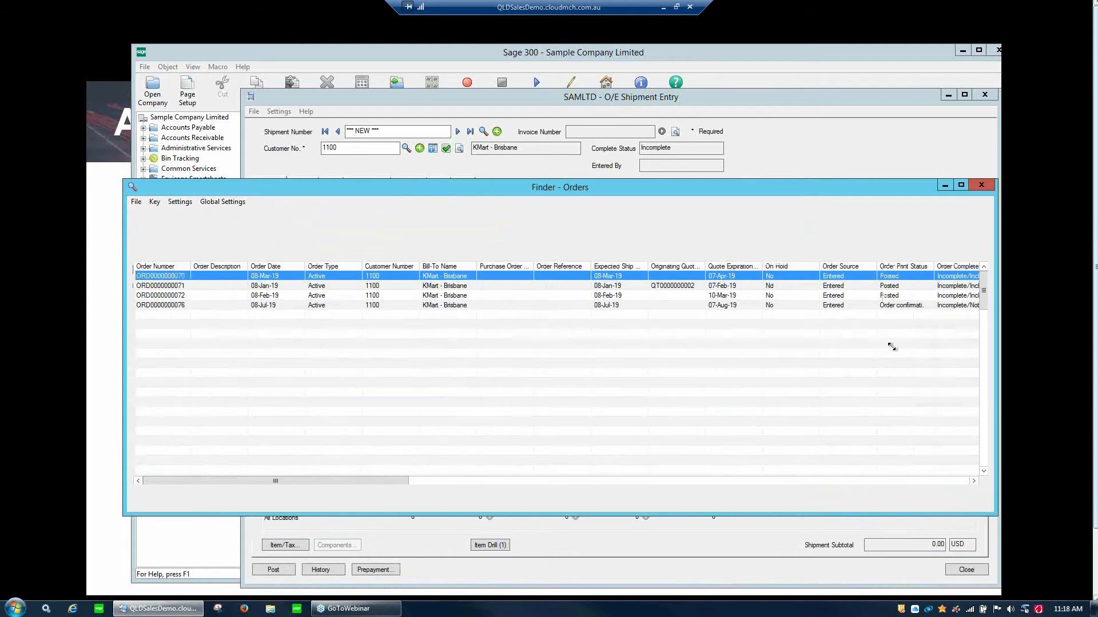
{"action": "left_click_drag", "start_coordinate": [591, 266], "coordinate": [556, 265]}
{"action": "left_click", "coordinate": [179, 202]}
{"action": "left_click", "coordinate": [331, 295]}
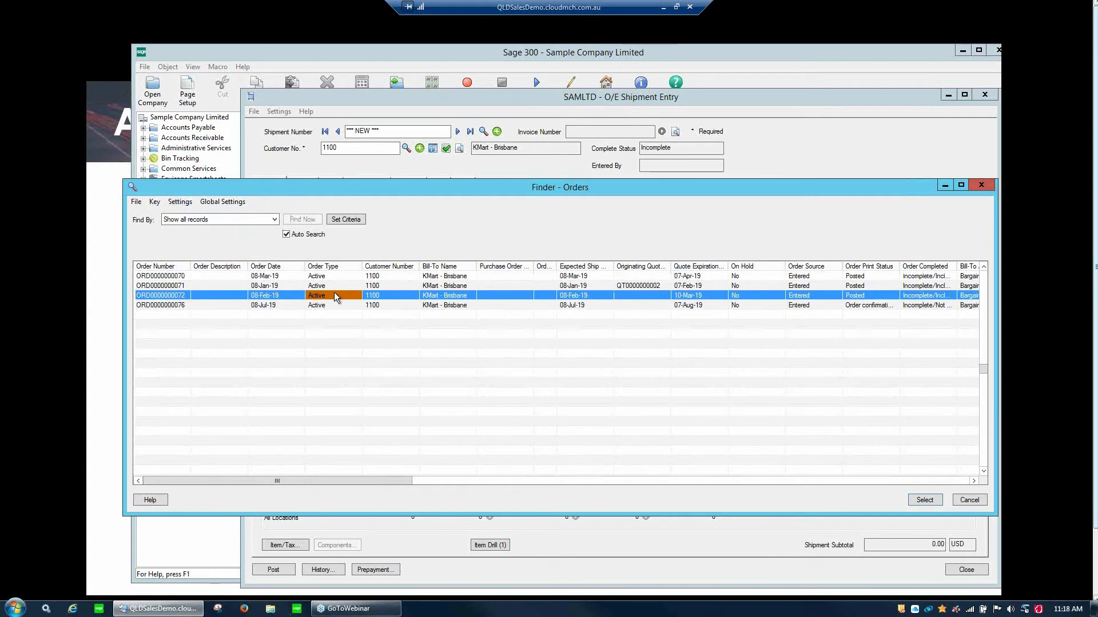
Move the Order Total column in the orders finder so it sits just before the Expected Ship Date column
{"action": "left_click_drag", "start_coordinate": [350, 480], "coordinate": [861, 475]}
{"action": "left_click_drag", "start_coordinate": [805, 271], "coordinate": [216, 279]}
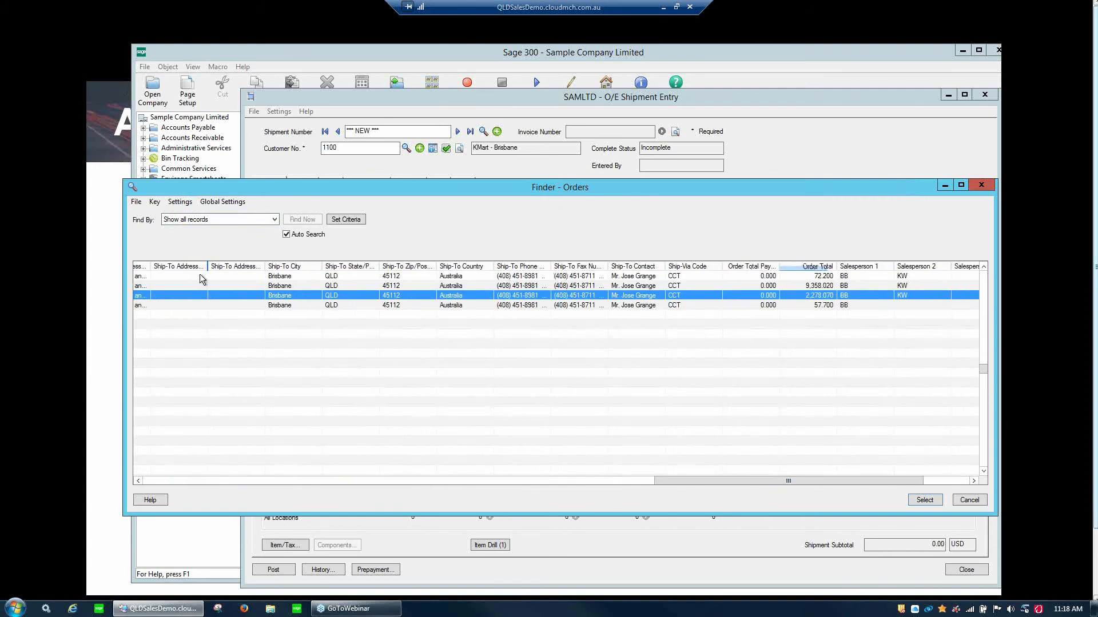
{"action": "left_click_drag", "start_coordinate": [288, 314], "coordinate": [288, 315]}
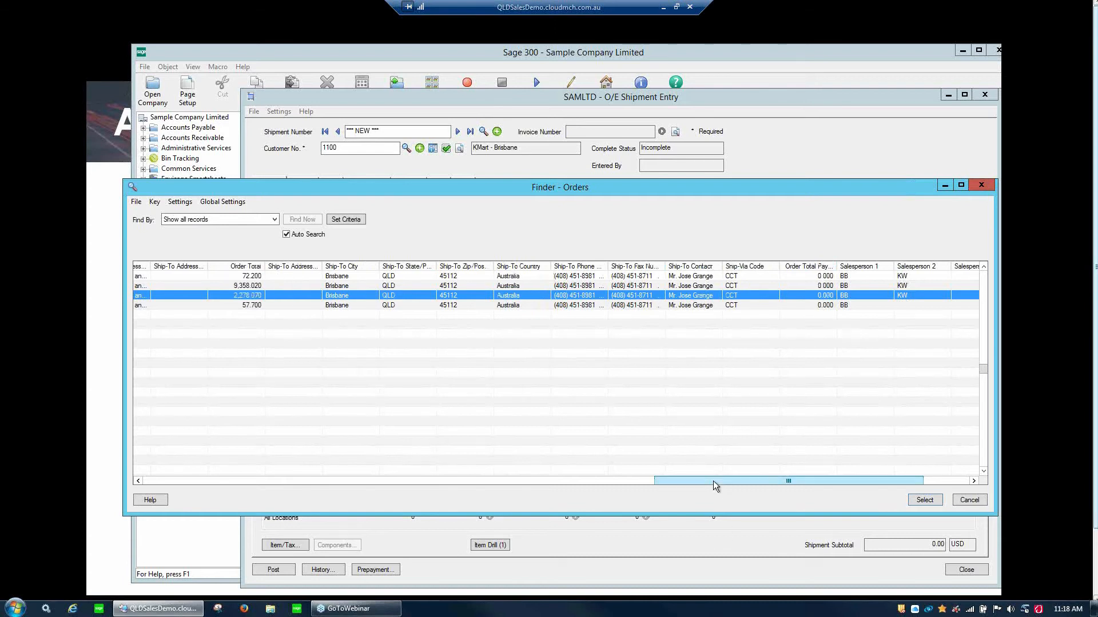
{"action": "left_click_drag", "start_coordinate": [677, 484], "coordinate": [549, 482]}
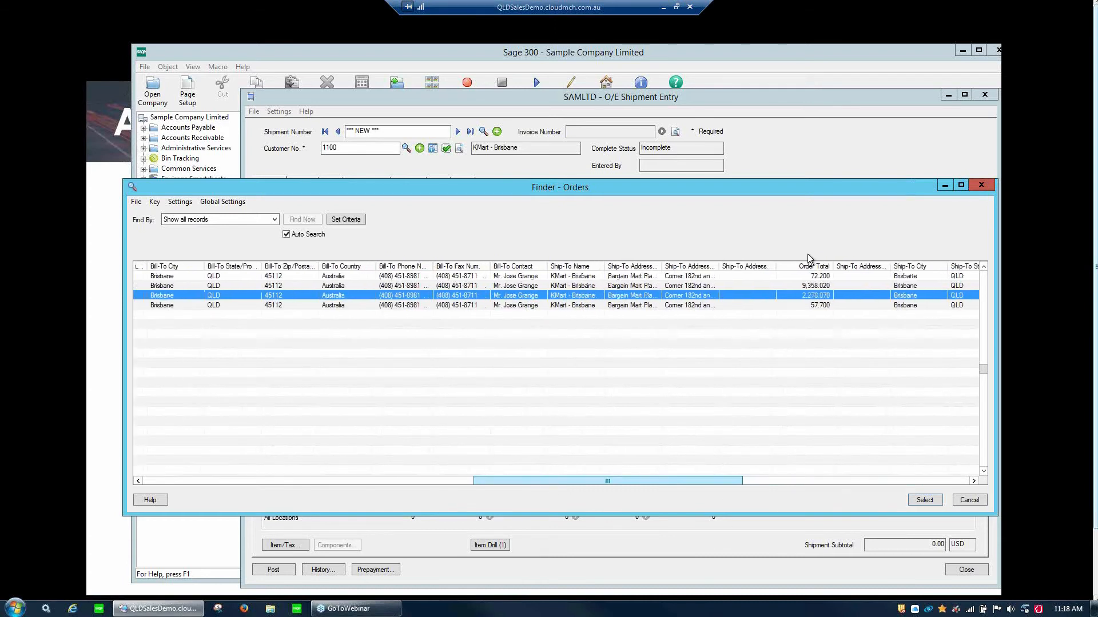
{"action": "left_click_drag", "start_coordinate": [390, 274], "coordinate": [152, 270]}
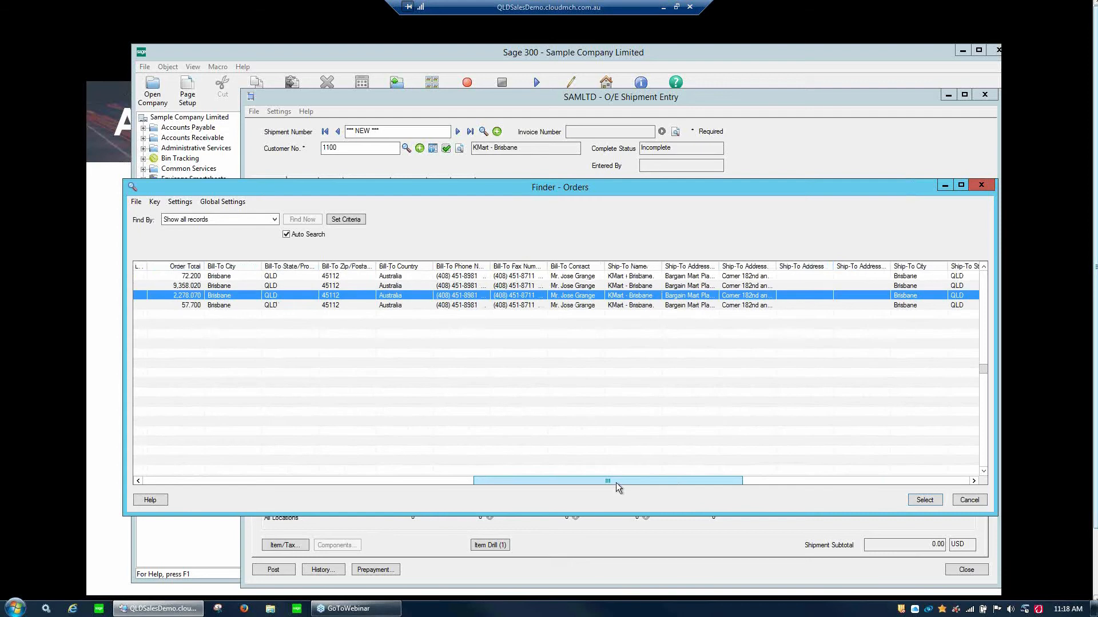
{"action": "left_click_drag", "start_coordinate": [616, 483], "coordinate": [377, 479]}
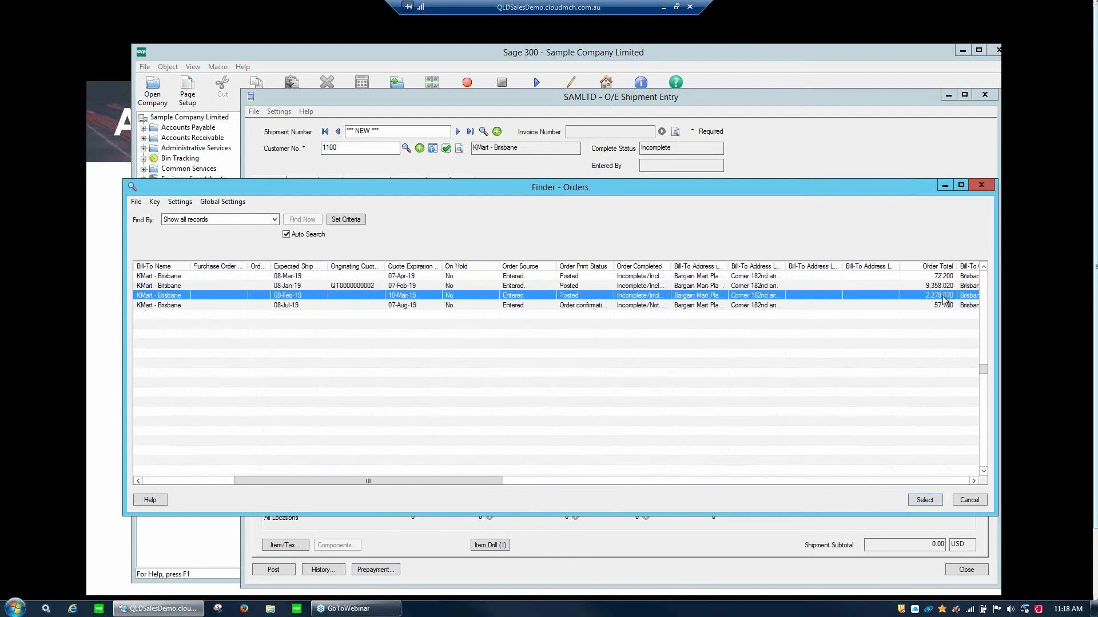
{"action": "left_click_drag", "start_coordinate": [940, 267], "coordinate": [272, 267]}
{"action": "left_click_drag", "start_coordinate": [451, 478], "coordinate": [359, 478]}
Open the orders finder's column settings and include the Number of Lines on Order column
{"action": "left_click", "coordinate": [190, 216]}
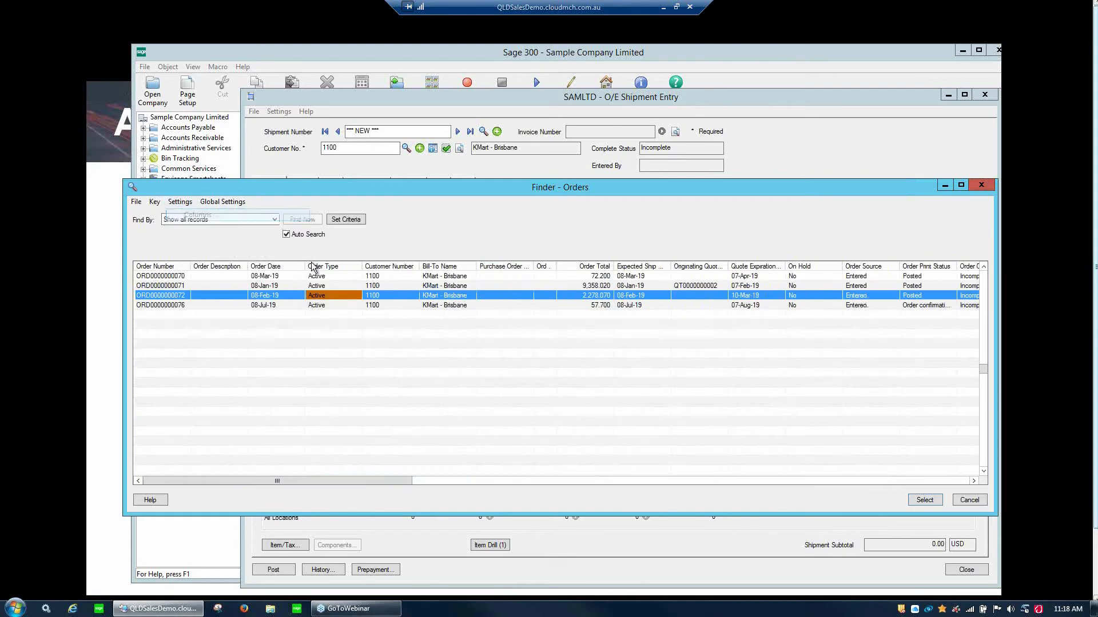
{"action": "left_click_drag", "start_coordinate": [214, 207], "coordinate": [246, 234]}
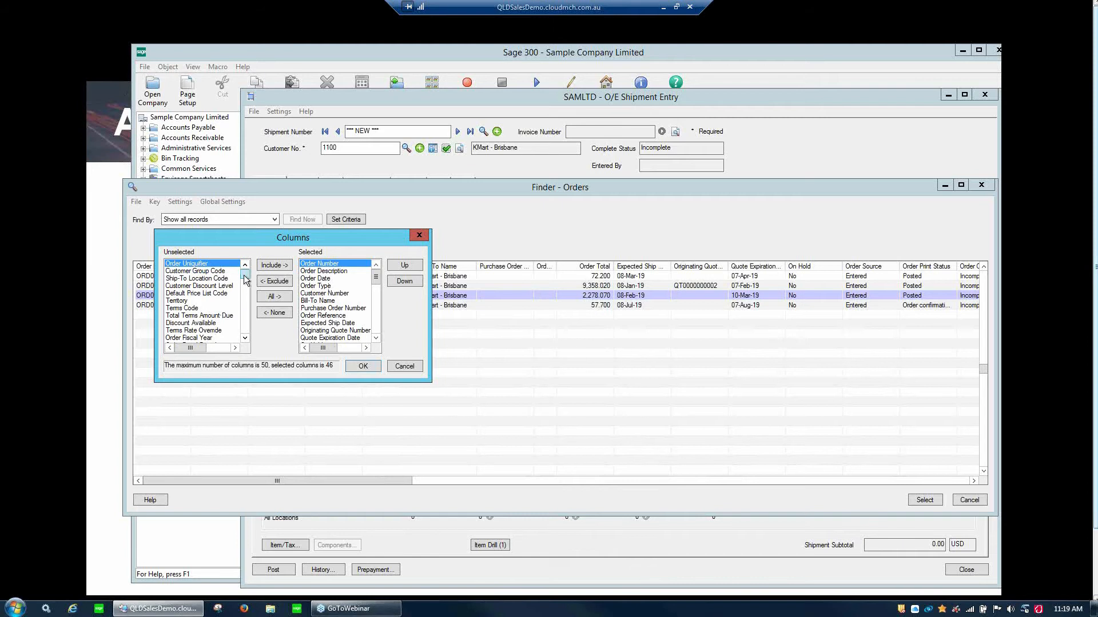
{"action": "left_click_drag", "start_coordinate": [245, 276], "coordinate": [247, 288]}
{"action": "left_click", "coordinate": [186, 273]}
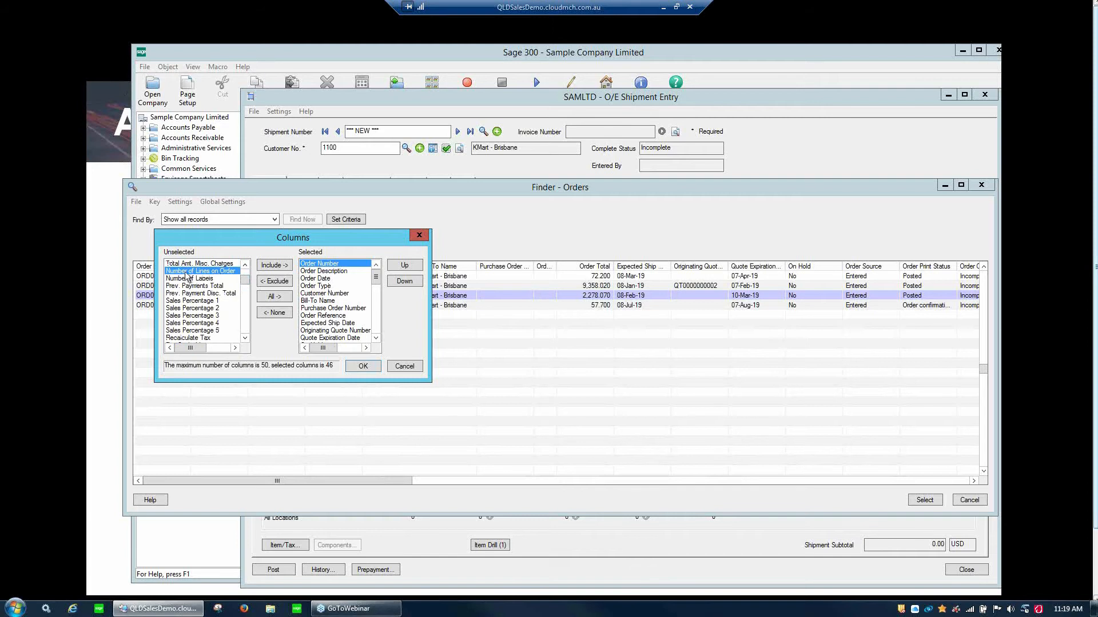
{"action": "left_click", "coordinate": [275, 266]}
Move the Number of Lines on Order column up to follow Order Reference and apply the column settings
{"action": "left_click_drag", "start_coordinate": [375, 280], "coordinate": [375, 334]}
{"action": "left_click", "coordinate": [360, 338]}
{"action": "left_click", "coordinate": [405, 266]}
{"action": "left_click", "coordinate": [405, 265]}
{"action": "left_click", "coordinate": [405, 265]}
{"action": "left_click", "coordinate": [404, 266]}
{"action": "left_click", "coordinate": [405, 265]}
{"action": "left_click", "coordinate": [405, 266]}
{"action": "left_click", "coordinate": [405, 265]}
{"action": "left_click", "coordinate": [405, 265]}
{"action": "left_click", "coordinate": [405, 265]}
{"action": "left_click", "coordinate": [404, 266]}
{"action": "left_click", "coordinate": [405, 265]}
{"action": "left_click", "coordinate": [405, 265]}
{"action": "left_click", "coordinate": [404, 266]}
{"action": "left_click", "coordinate": [405, 265]}
{"action": "left_click", "coordinate": [405, 266]}
{"action": "left_click", "coordinate": [405, 265]}
{"action": "left_click", "coordinate": [405, 265]}
{"action": "left_click", "coordinate": [404, 266]}
{"action": "left_click", "coordinate": [405, 265]}
{"action": "left_click", "coordinate": [405, 266]}
{"action": "left_click", "coordinate": [405, 265]}
{"action": "left_click", "coordinate": [404, 265]}
{"action": "left_click", "coordinate": [404, 265]}
{"action": "left_click", "coordinate": [362, 366]}
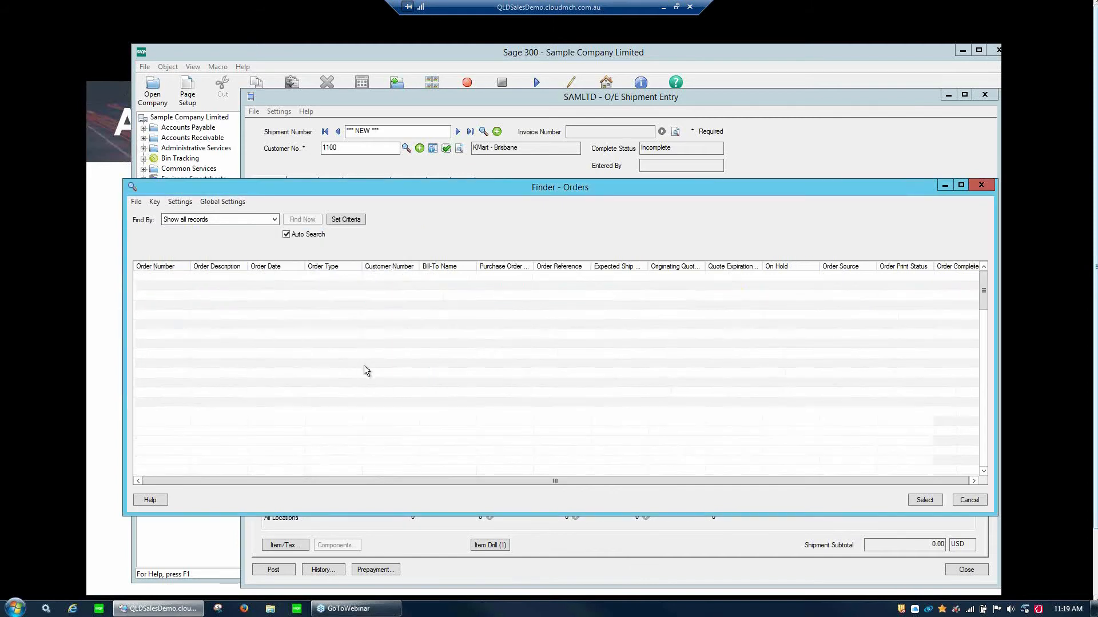
Check the number of lines on the 08-Jan-19 order and return to the list of orders to ship
{"action": "left_click", "coordinate": [639, 287]}
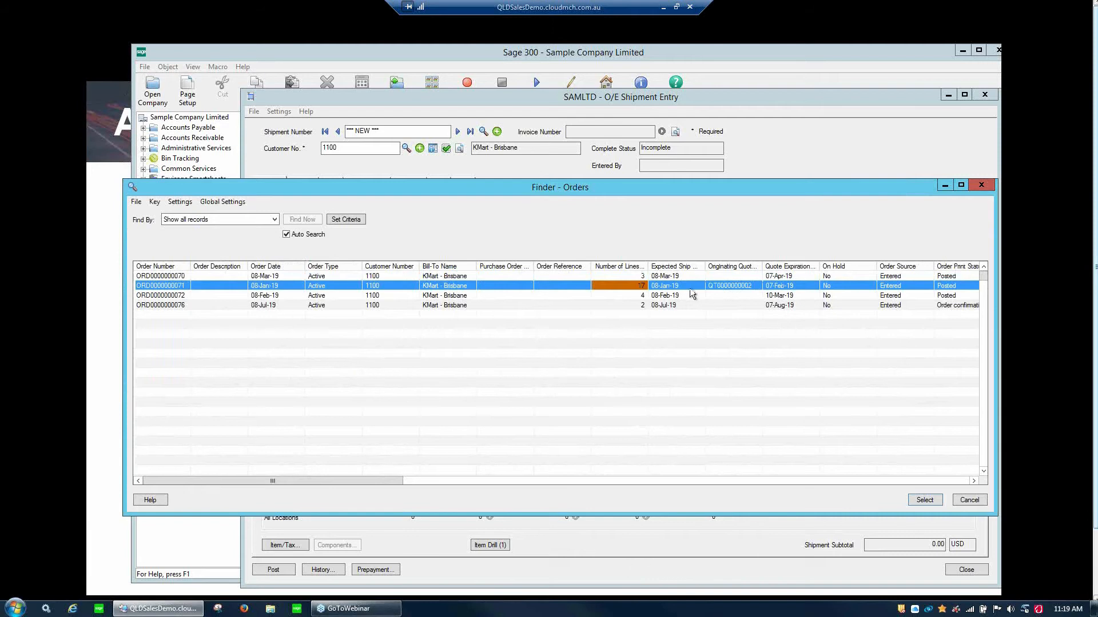
{"action": "double_click", "coordinate": [631, 287]}
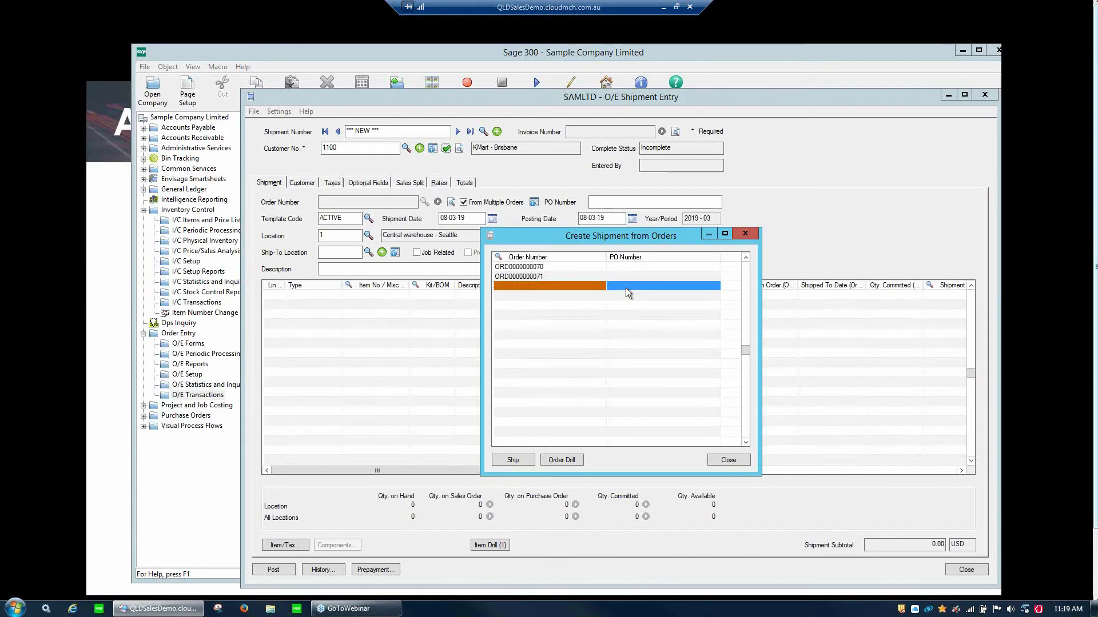
{"action": "left_click", "coordinate": [568, 274]}
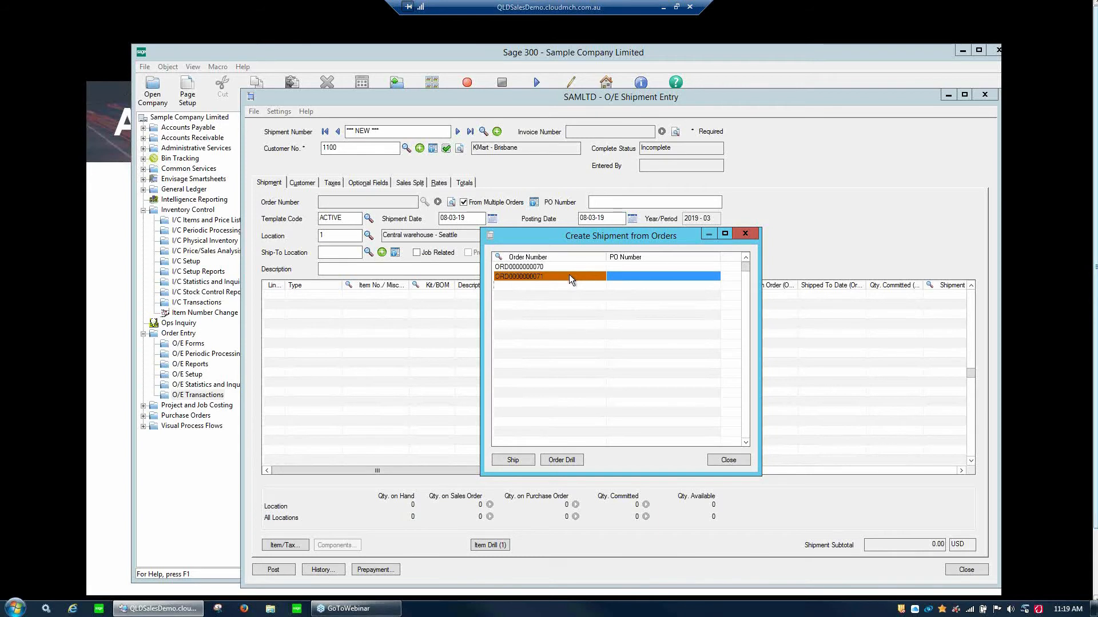
Drill into the second listed order, review its detail lines, and close the order inquiry
{"action": "left_click", "coordinate": [513, 465]}
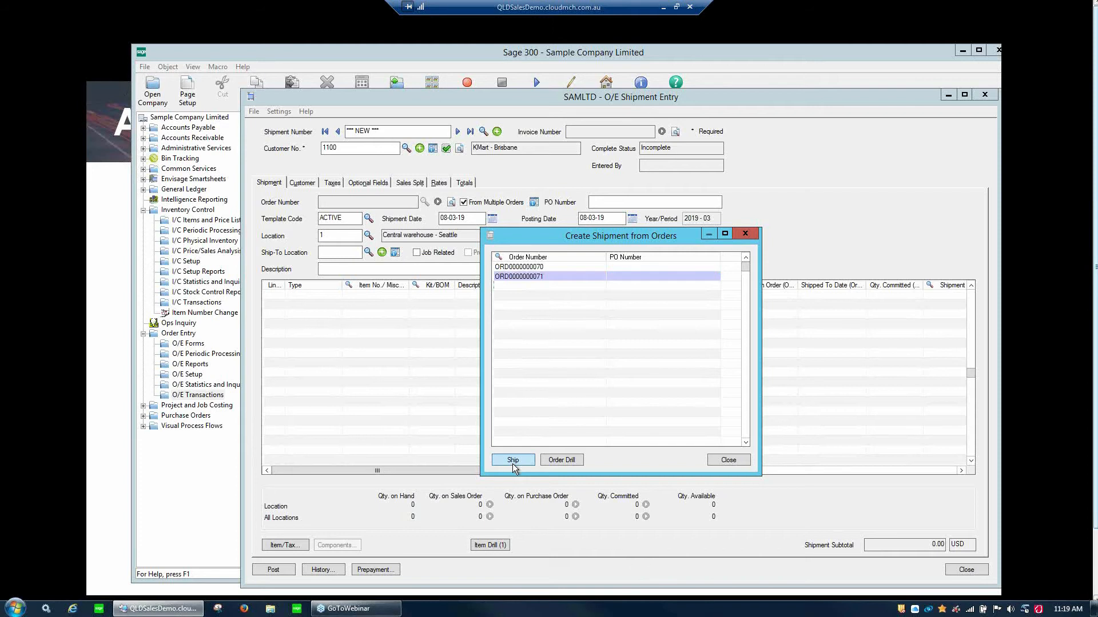
{"action": "left_click", "coordinate": [568, 279]}
{"action": "left_click", "coordinate": [570, 461]}
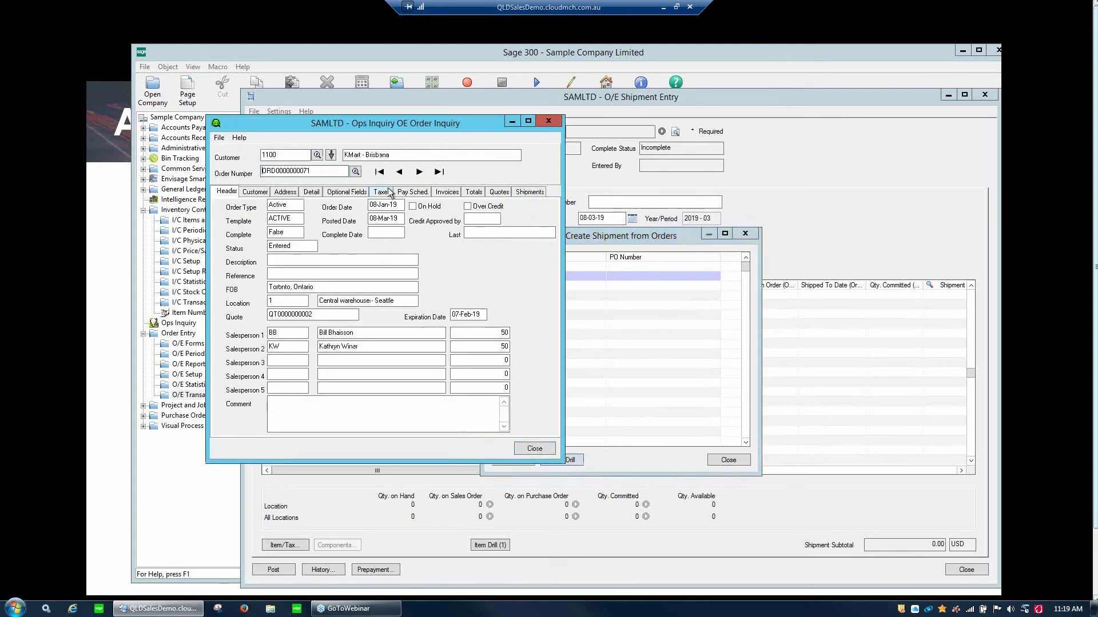
{"action": "left_click", "coordinate": [312, 193]}
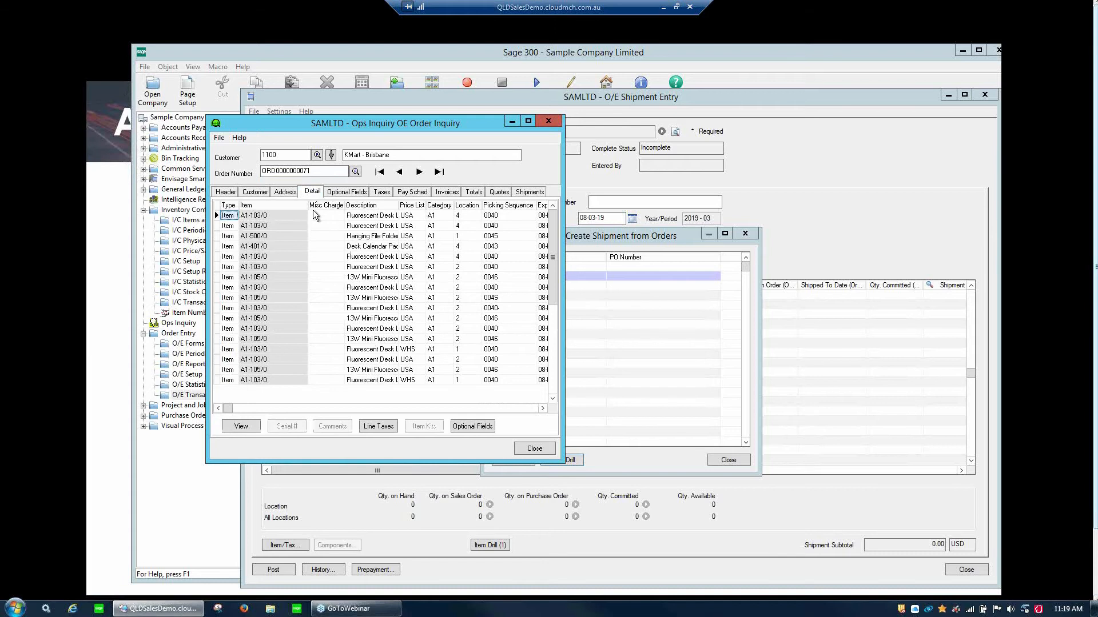
{"action": "left_click_drag", "start_coordinate": [308, 205], "coordinate": [274, 204]}
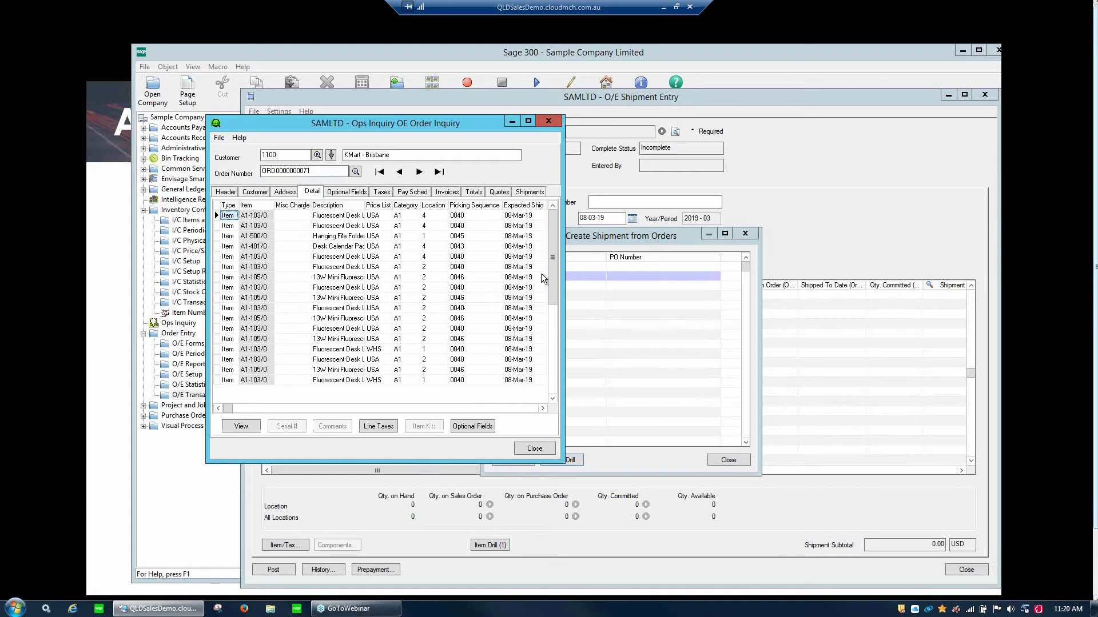
{"action": "left_click", "coordinate": [549, 451]}
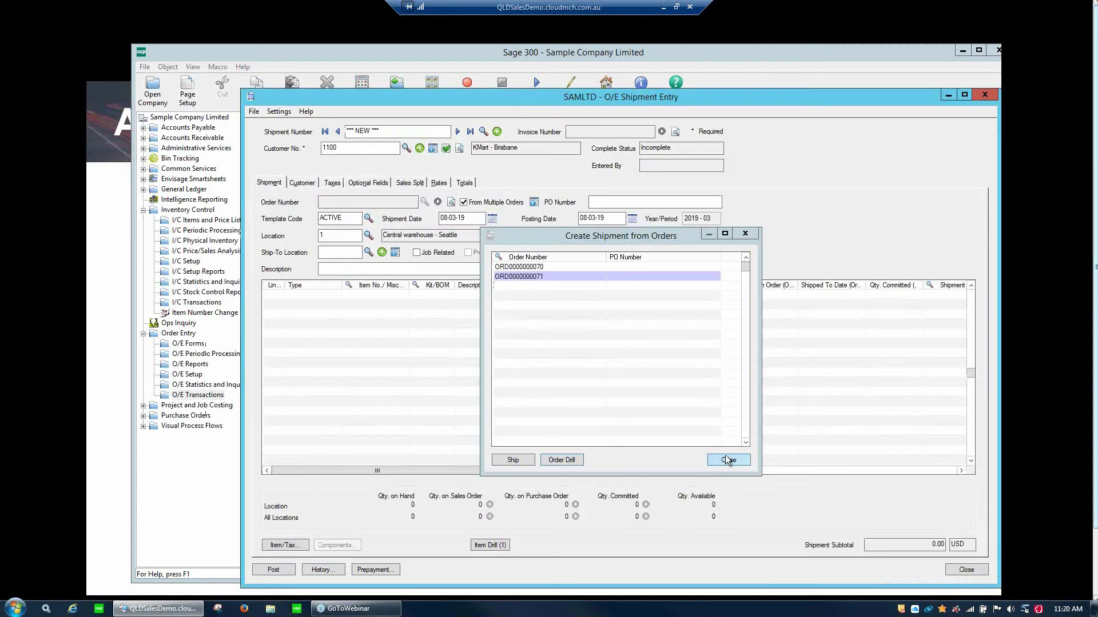
Create the shipment from the listed orders, close the list, and widen the Description column of the shipment lines
{"action": "left_click", "coordinate": [511, 459]}
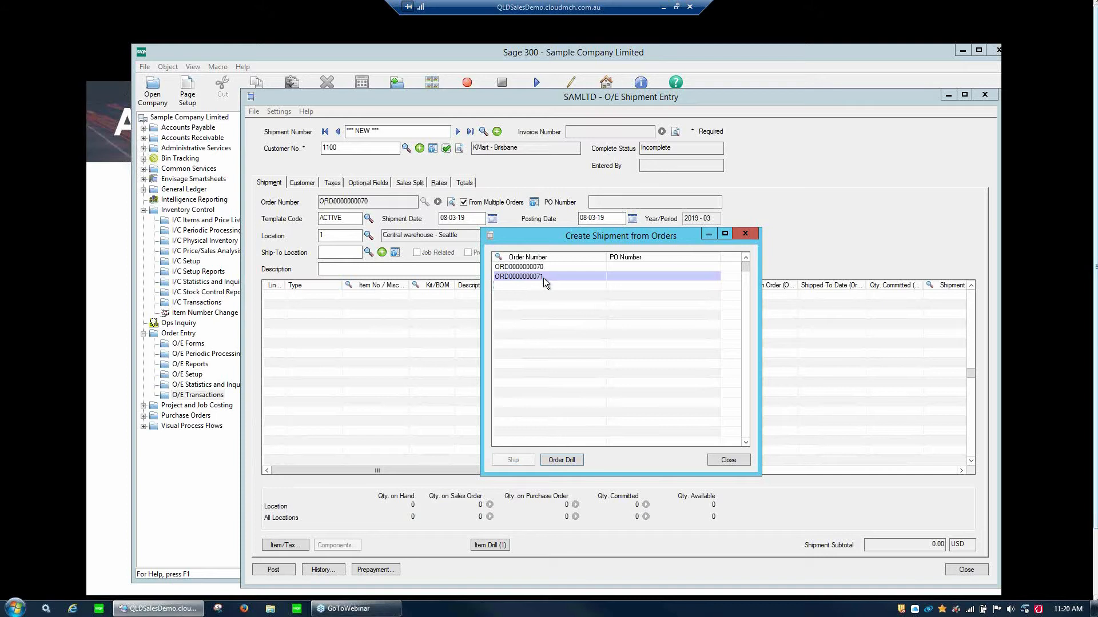
{"action": "left_click", "coordinate": [729, 460]}
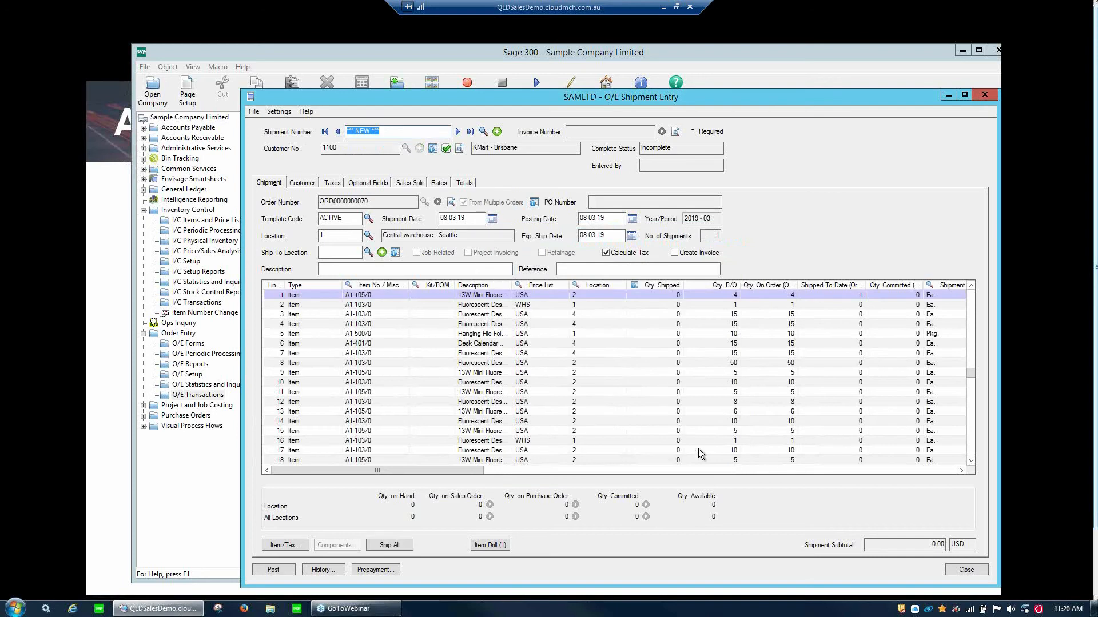
{"action": "left_click_drag", "start_coordinate": [512, 285], "coordinate": [581, 285]}
{"action": "left_click", "coordinate": [745, 296]}
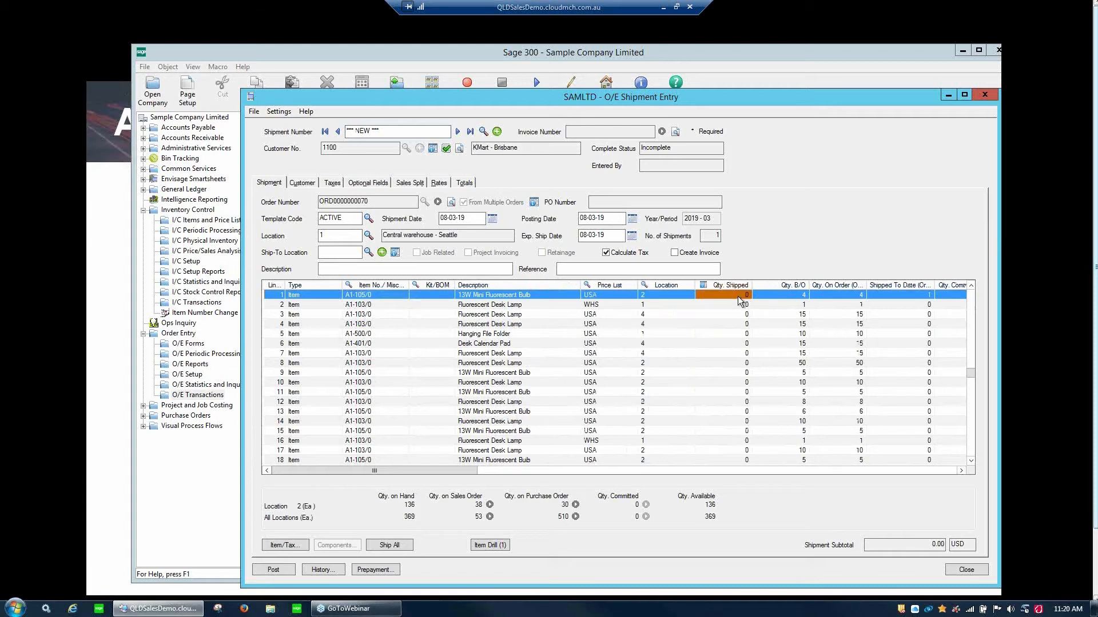
Ship the full outstanding quantity on all shipment lines and review several of the lines
{"action": "left_click", "coordinate": [395, 546]}
{"action": "left_click", "coordinate": [709, 314]}
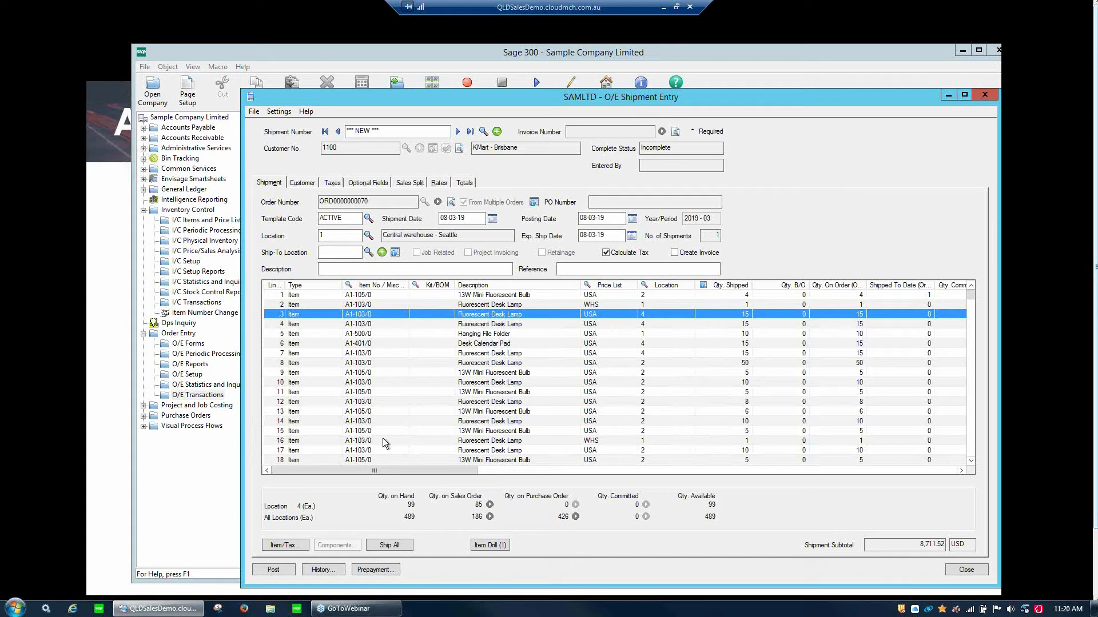
{"action": "left_click", "coordinate": [370, 423]}
{"action": "left_click", "coordinate": [368, 306]}
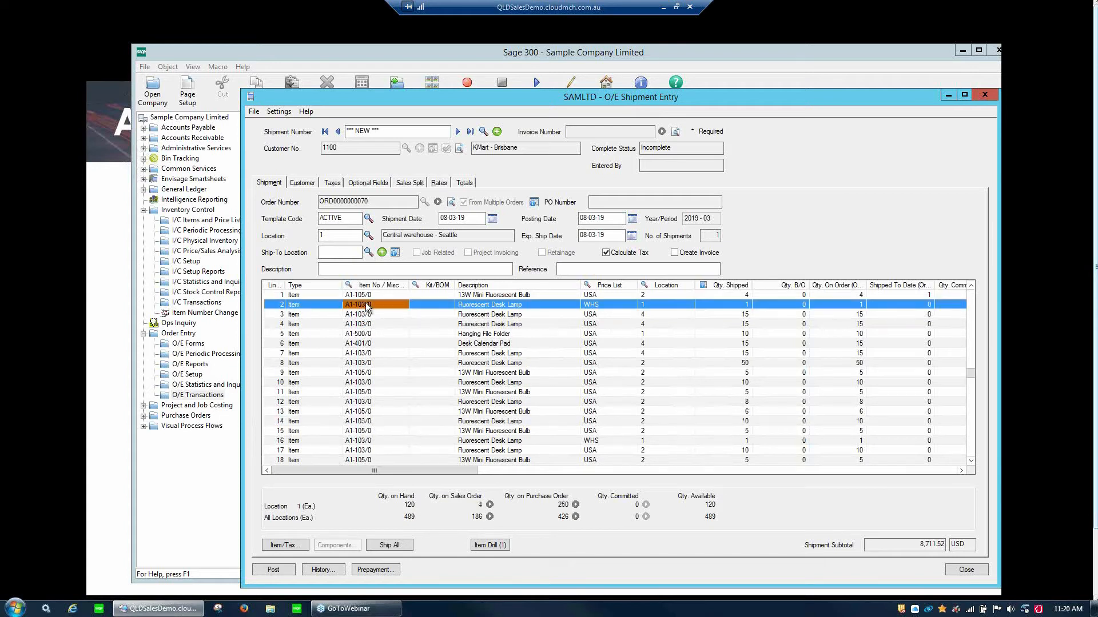
Set the quantity shipped on the second line, the Fluorescent Desk Lamp, to 0
{"action": "left_click", "coordinate": [748, 304]}
{"action": "type", "text": "0"}
{"action": "key", "text": "Up"}
{"action": "left_click", "coordinate": [742, 324]}
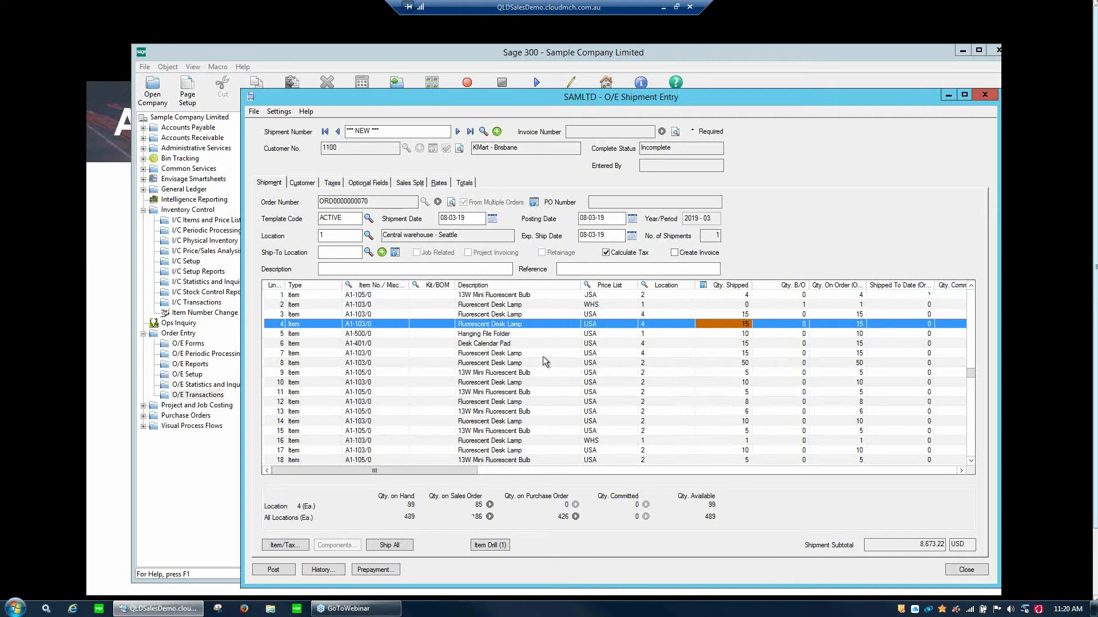
Close Shipment Entry without posting the multiple-order shipment
{"action": "left_click", "coordinate": [689, 255]}
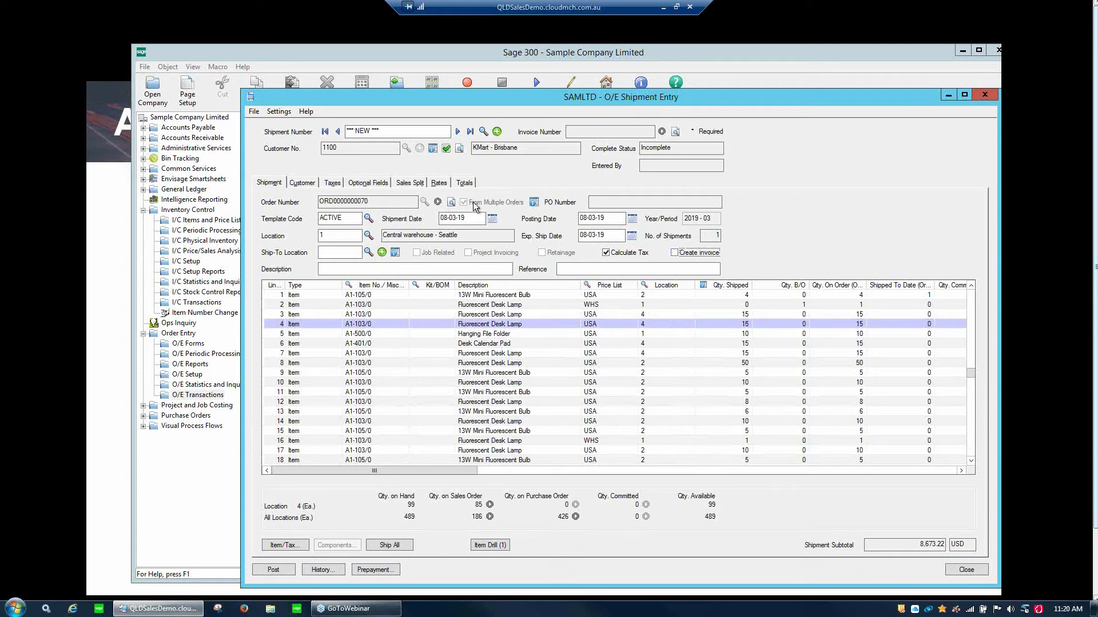
{"action": "left_click", "coordinate": [955, 569]}
{"action": "left_click", "coordinate": [527, 360]}
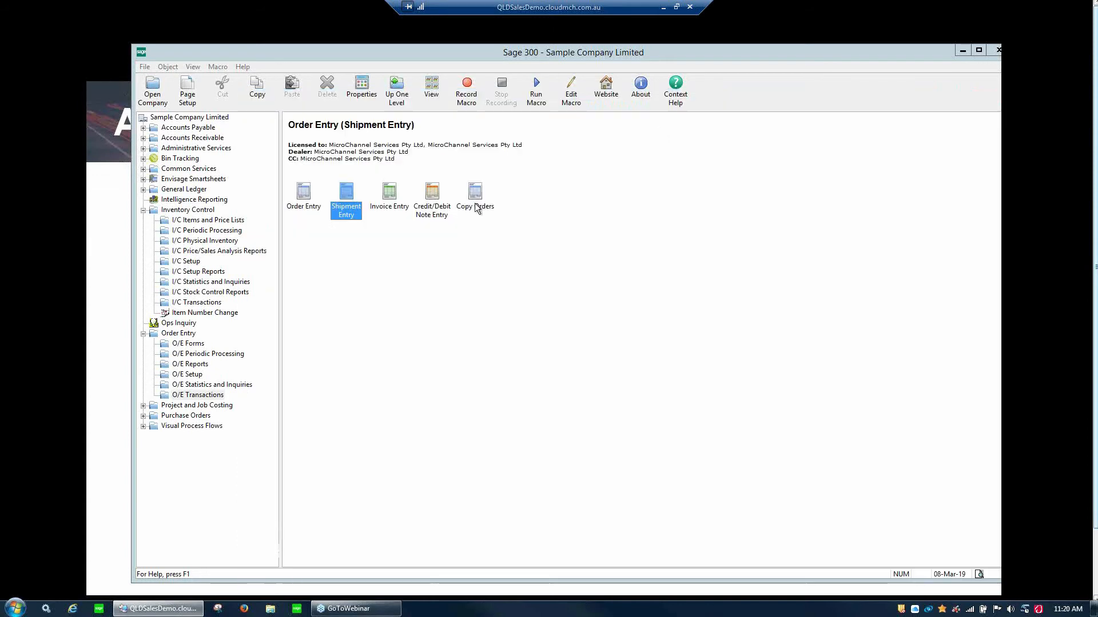
Open Invoice Entry and start a new invoice for customer KMart - Brisbane
{"action": "left_click", "coordinate": [387, 197]}
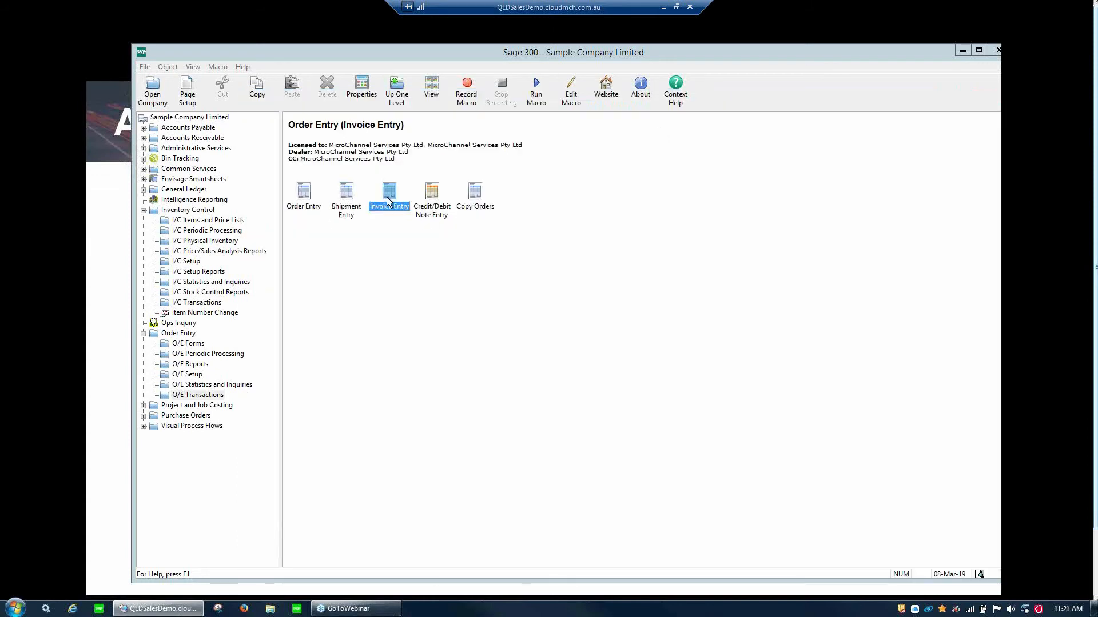
{"action": "double_click", "coordinate": [386, 197]}
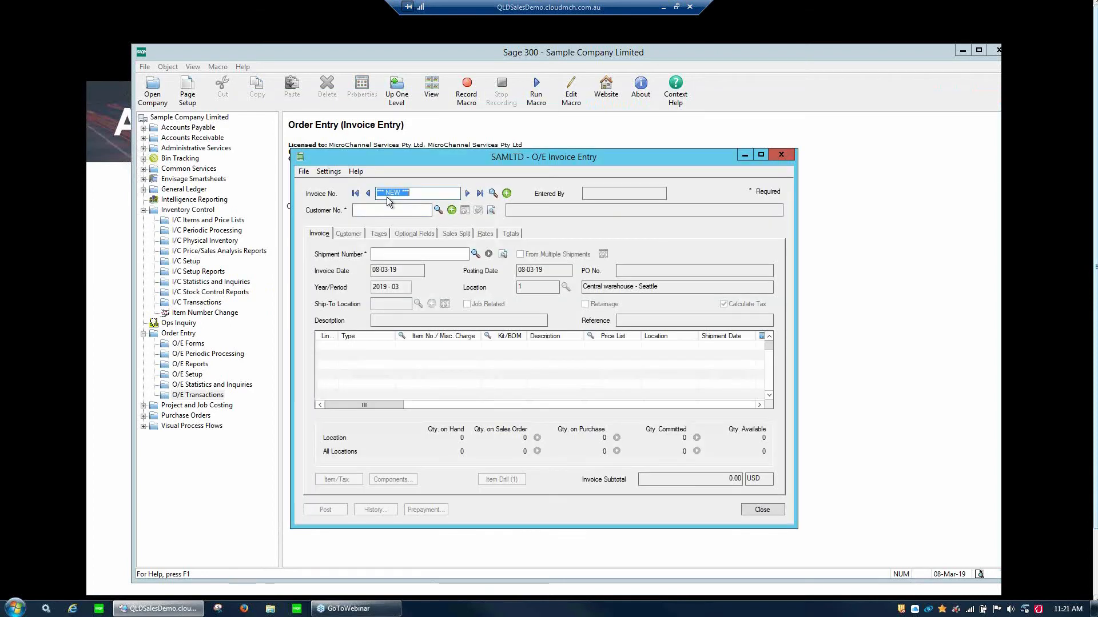
{"action": "left_click", "coordinate": [426, 212]}
{"action": "type", "text": "1100"}
{"action": "key", "text": "Tab"}
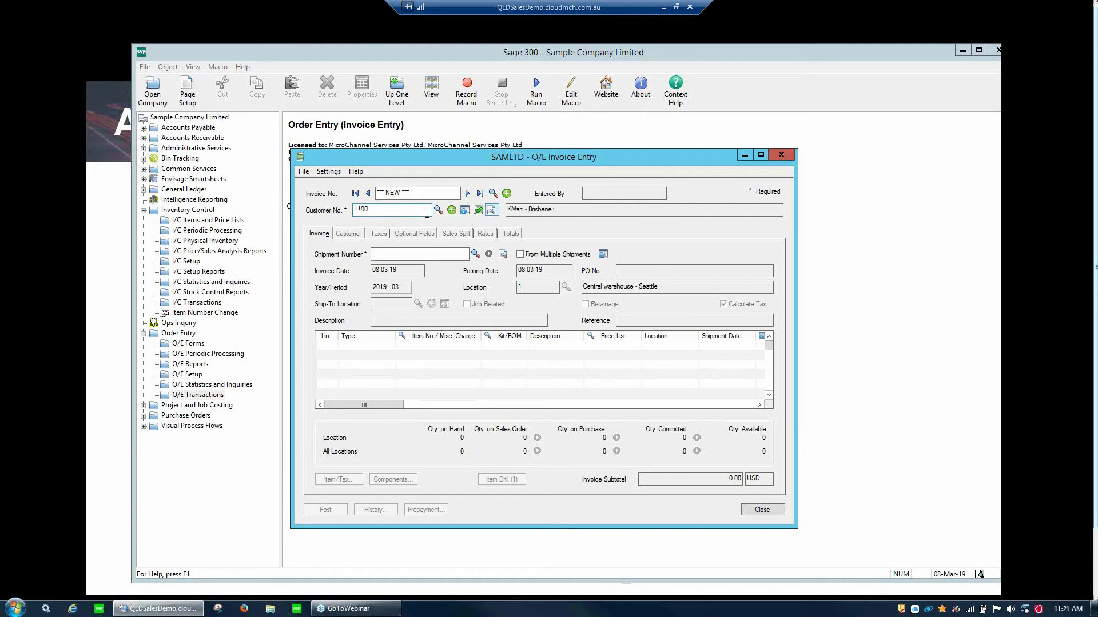
Look through the shipments available for invoicing and close the finder without choosing one
{"action": "left_click", "coordinate": [435, 253]}
{"action": "left_click", "coordinate": [474, 253]}
{"action": "left_click", "coordinate": [931, 421]}
Try to clear the customer number on the new invoice
{"action": "left_click_drag", "start_coordinate": [420, 209], "coordinate": [322, 209]}
{"action": "key", "text": "BackSpace"}
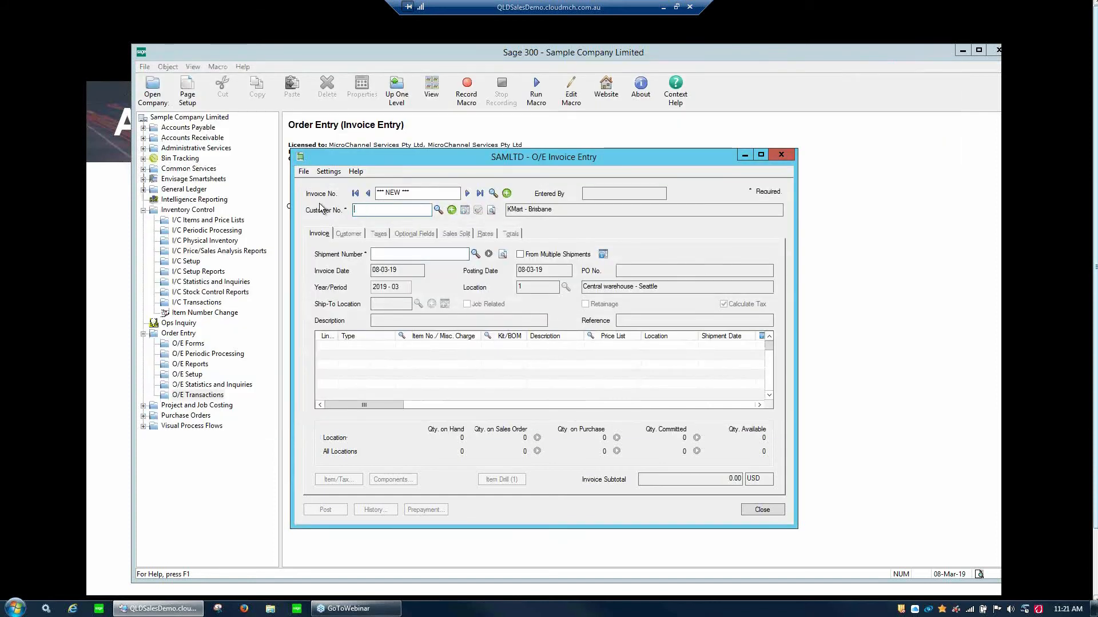
{"action": "left_click", "coordinate": [447, 254]}
{"action": "left_click", "coordinate": [518, 279]}
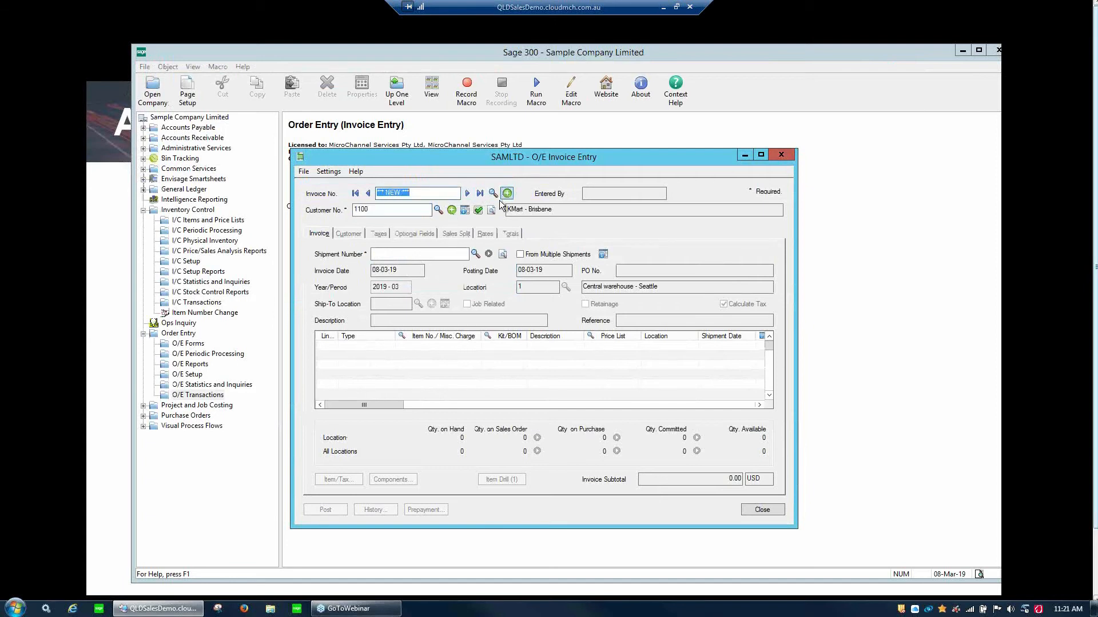
{"action": "left_click", "coordinate": [467, 253]}
{"action": "left_click", "coordinate": [475, 253]}
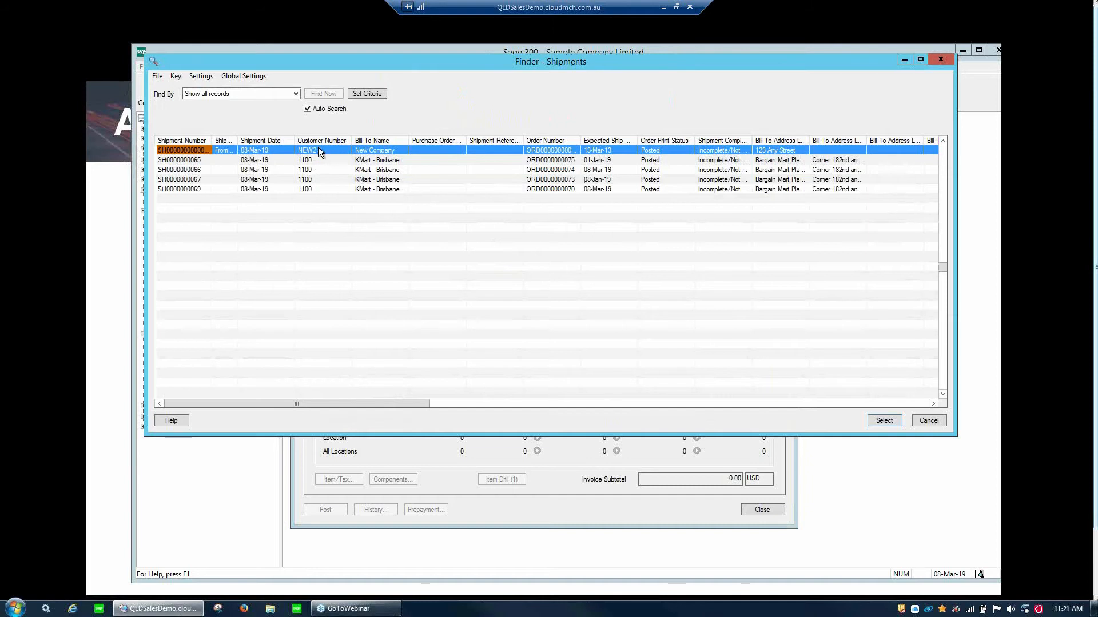
{"action": "left_click_drag", "start_coordinate": [372, 69], "coordinate": [729, 147]}
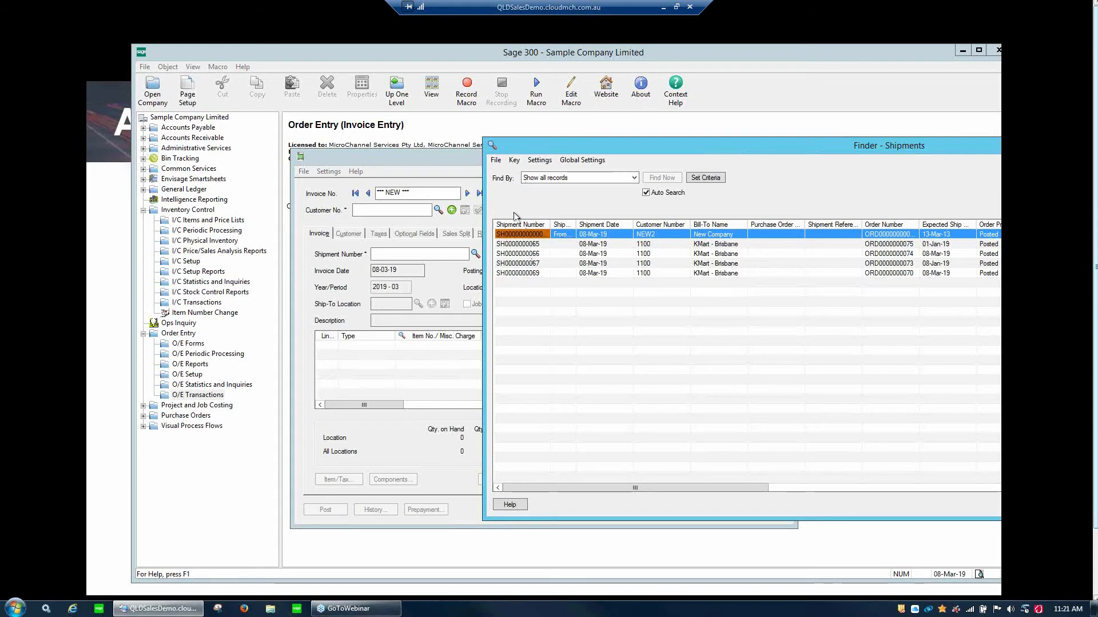
{"action": "left_click", "coordinate": [492, 147]}
{"action": "double_click", "coordinate": [494, 149]}
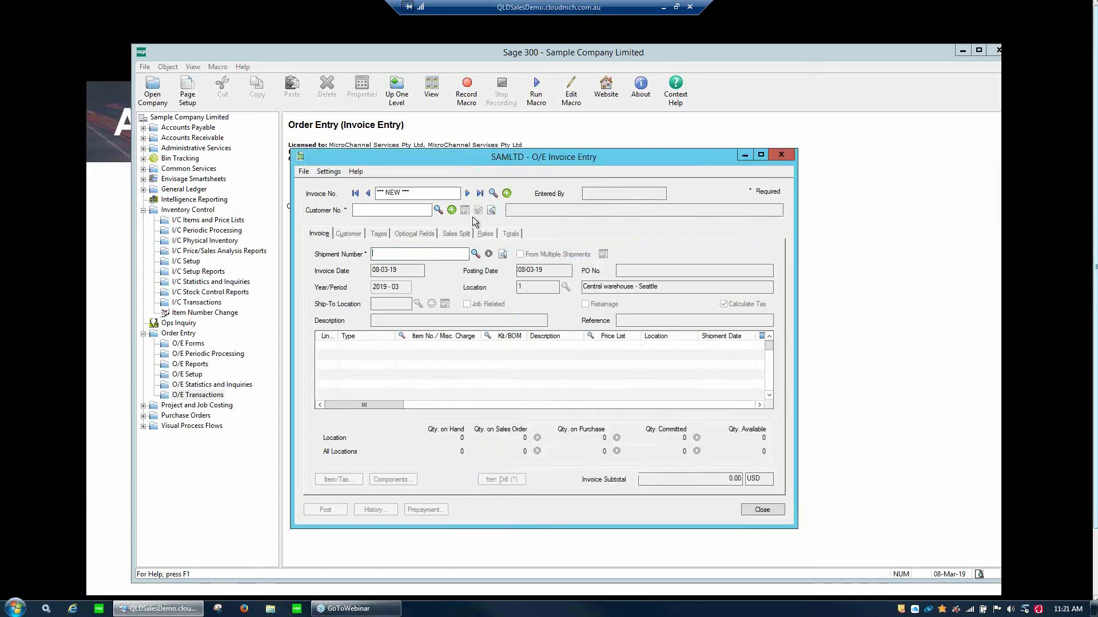
{"action": "left_click", "coordinate": [475, 255]}
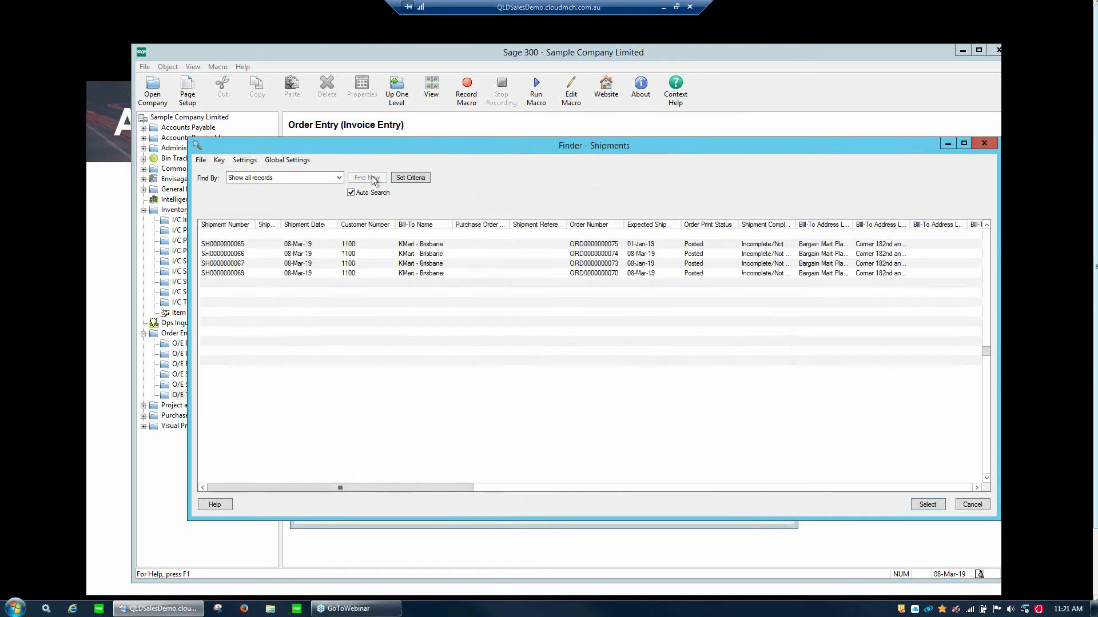
{"action": "double_click", "coordinate": [441, 246]}
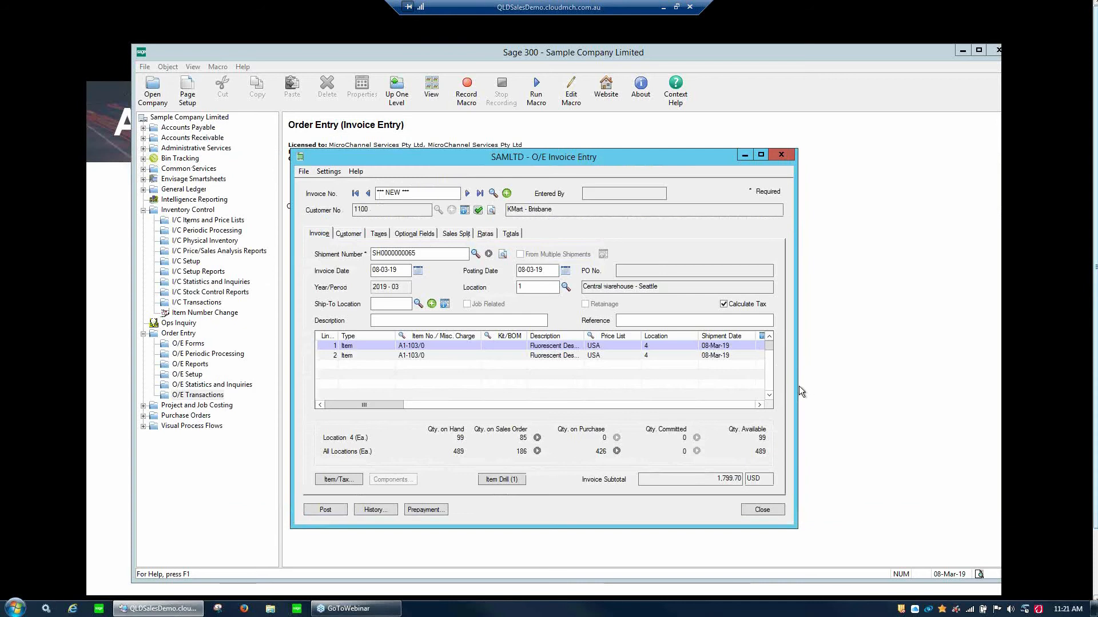
{"action": "left_click_drag", "start_coordinate": [798, 386], "coordinate": [997, 396]}
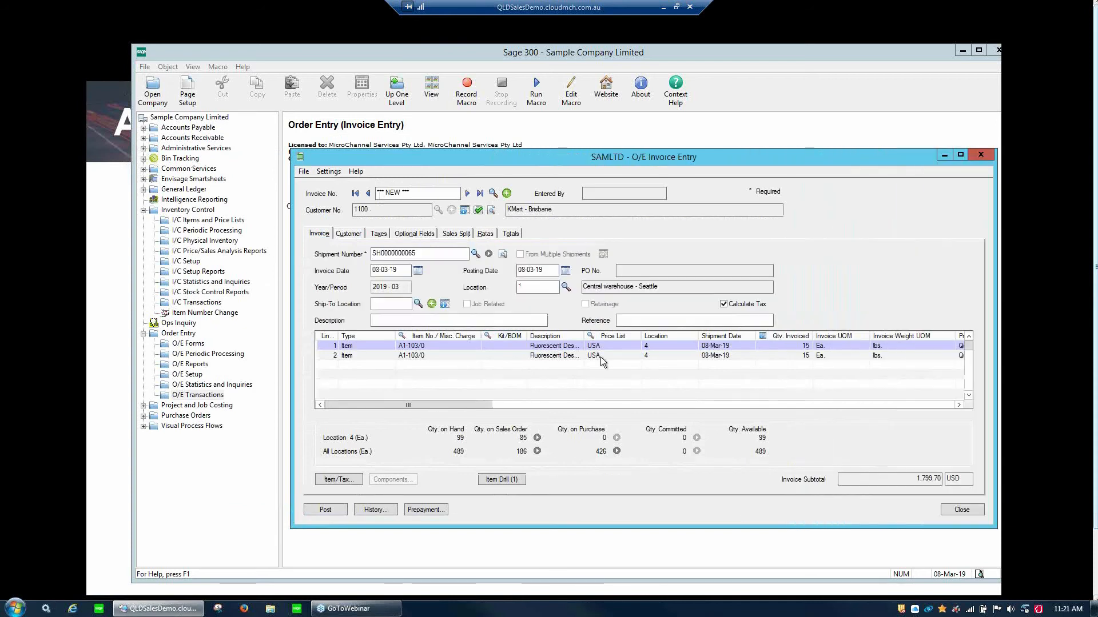
Set the unit price of the first invoice line to 55 and post the invoice without printing it
{"action": "left_click", "coordinate": [451, 406]}
{"action": "left_click_drag", "start_coordinate": [451, 407], "coordinate": [532, 407]}
{"action": "left_click", "coordinate": [832, 347]}
{"action": "left_click_drag", "start_coordinate": [843, 346], "coordinate": [895, 349]}
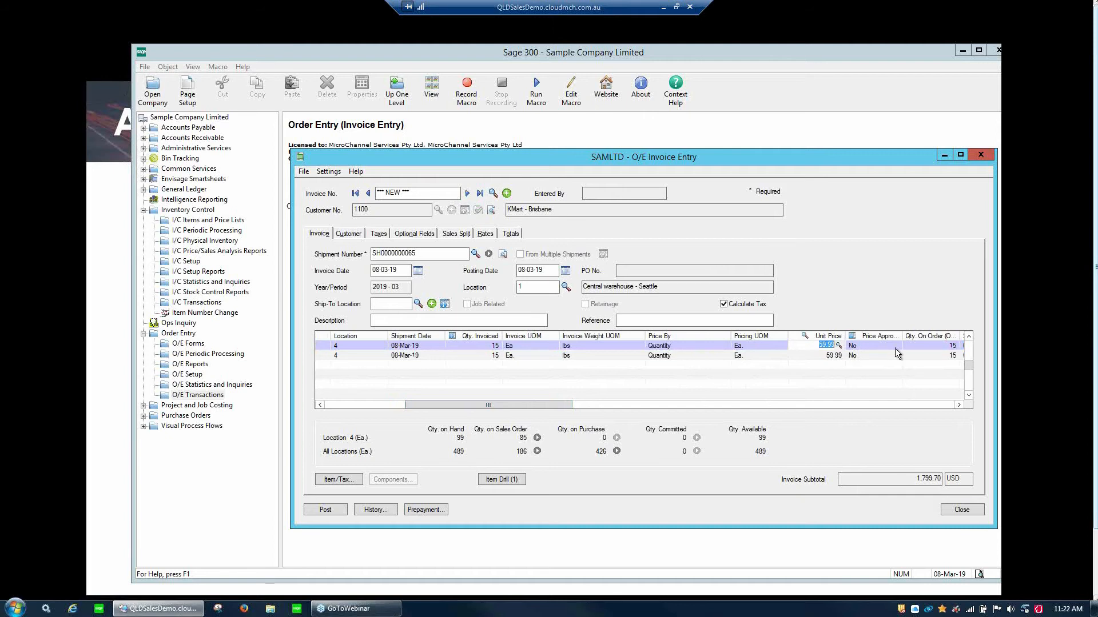
{"action": "type", "text": "55"}
{"action": "key", "text": "Down"}
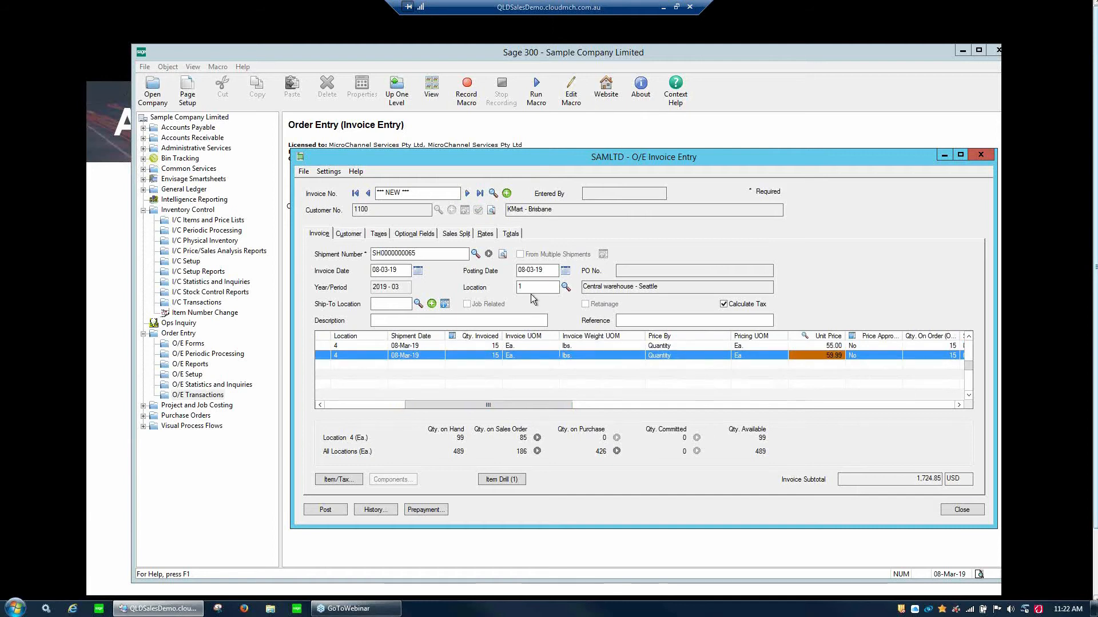
{"action": "left_click", "coordinate": [325, 510]}
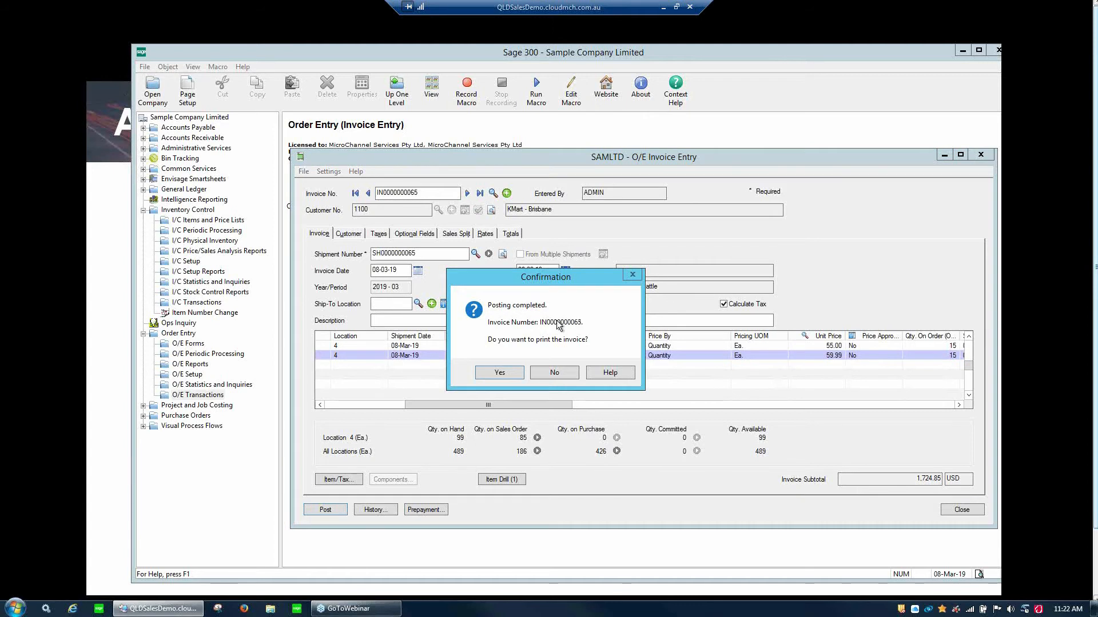
{"action": "left_click", "coordinate": [554, 373]}
Start a new invoice for customer KMart - Brisbane and set it to be created from multiple shipments
{"action": "left_click", "coordinate": [506, 193]}
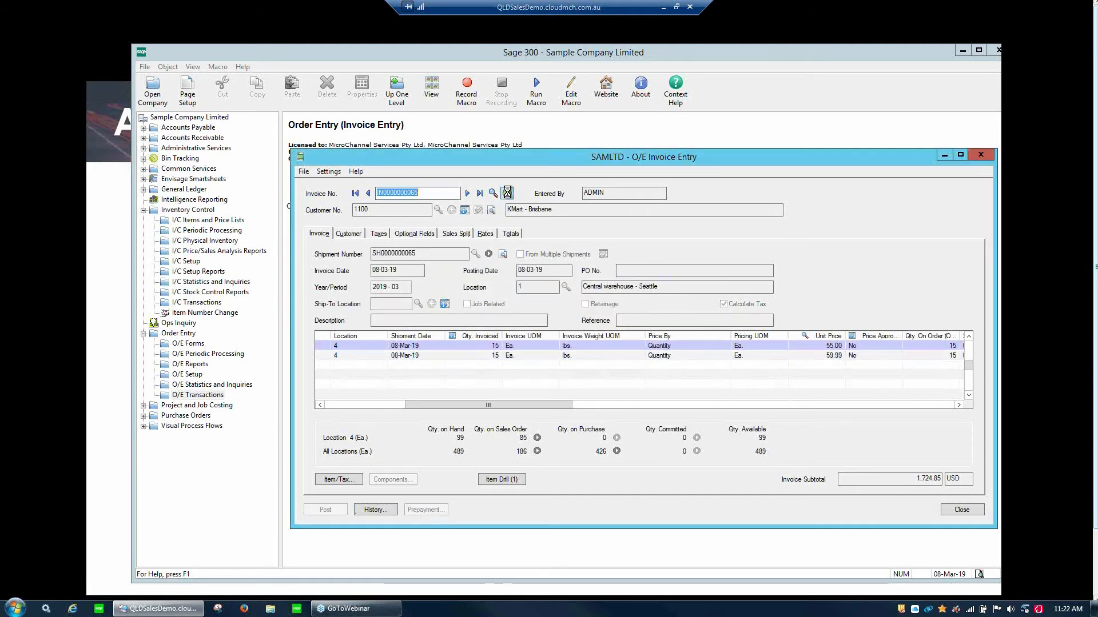
{"action": "left_click", "coordinate": [422, 210]}
{"action": "type", "text": "11"}
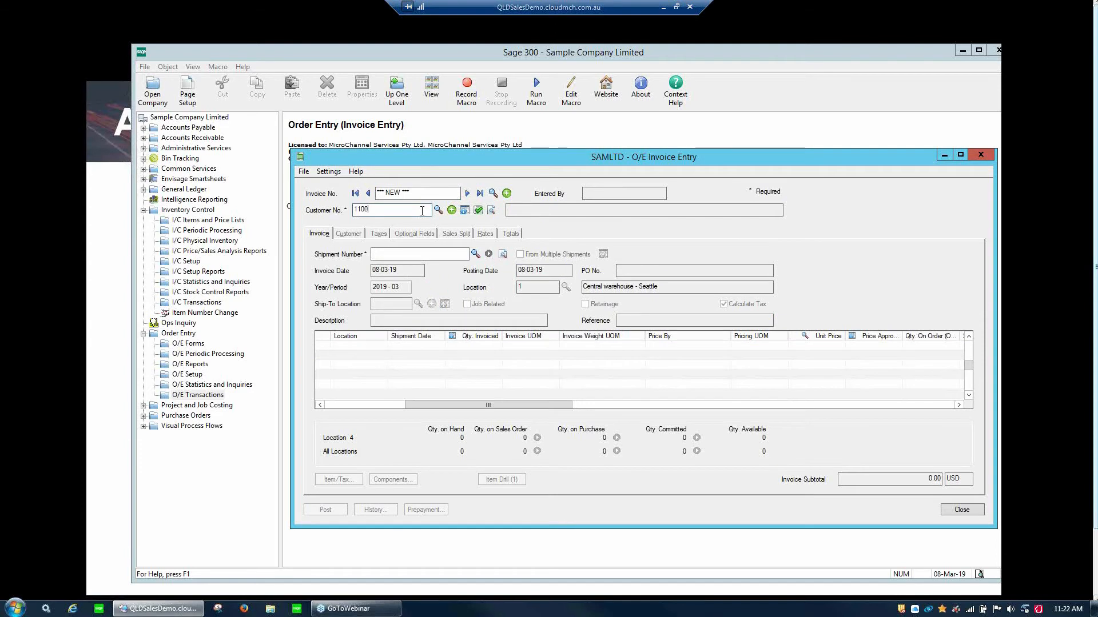
{"action": "key", "text": "Tab"}
{"action": "left_click", "coordinate": [530, 256]}
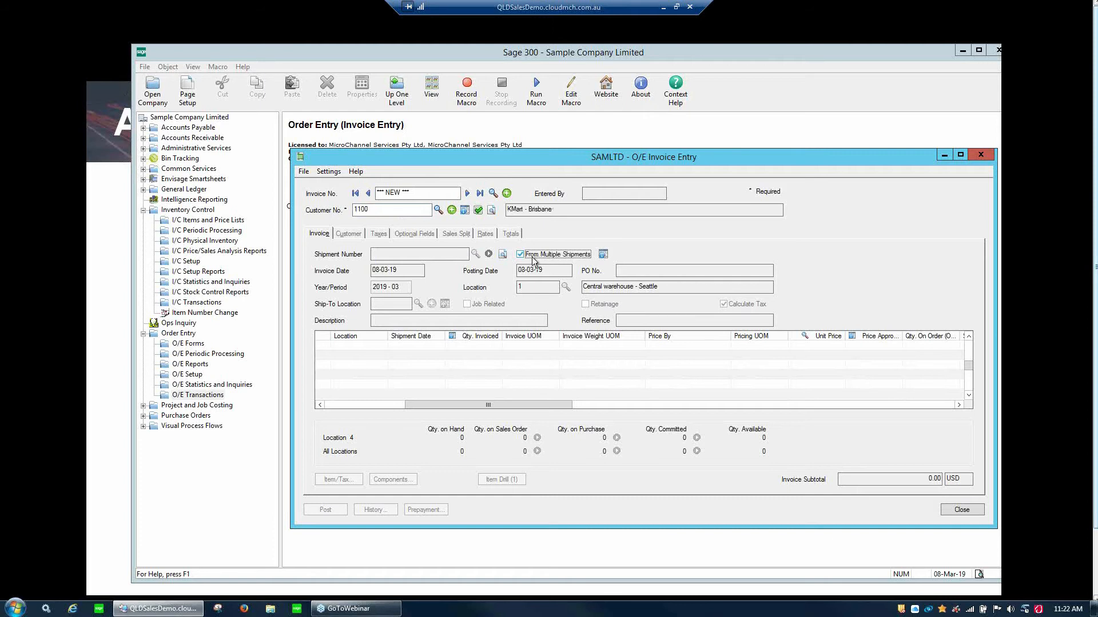
{"action": "left_click", "coordinate": [603, 255]}
{"action": "left_click", "coordinate": [610, 268]}
{"action": "left_click", "coordinate": [625, 269]}
{"action": "left_click", "coordinate": [626, 269]}
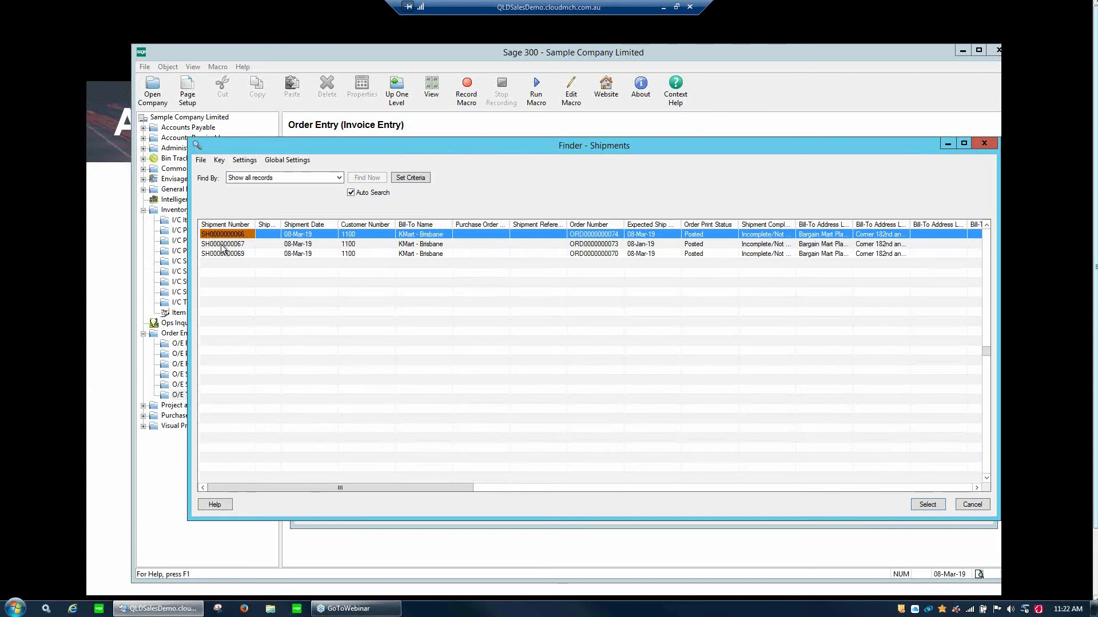
{"action": "left_click", "coordinate": [615, 246]}
{"action": "double_click", "coordinate": [616, 250]}
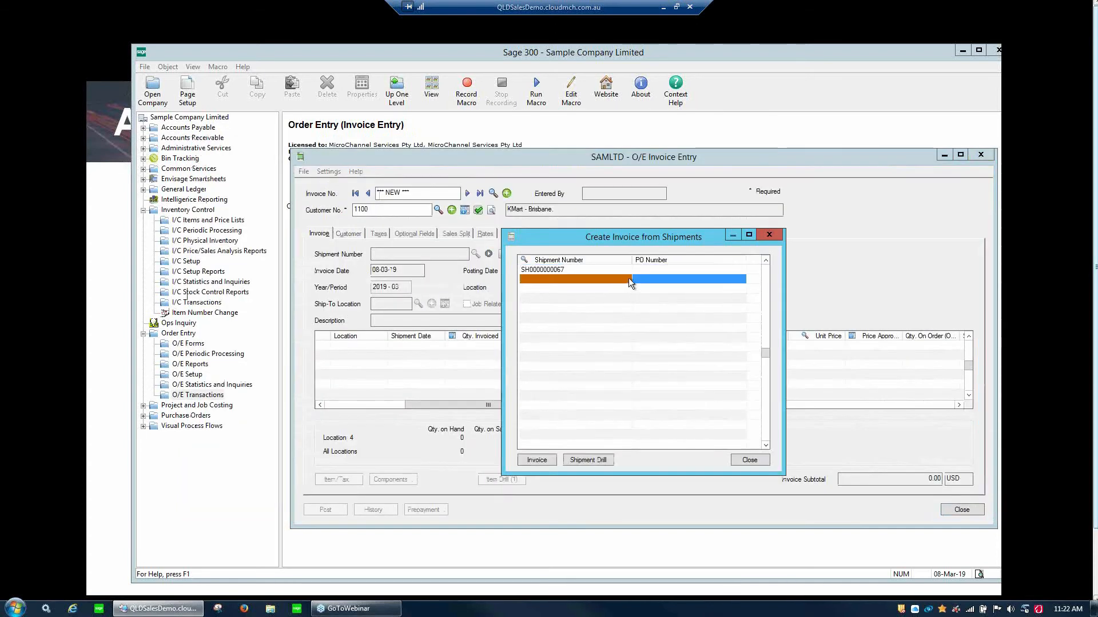
{"action": "left_click", "coordinate": [629, 277]}
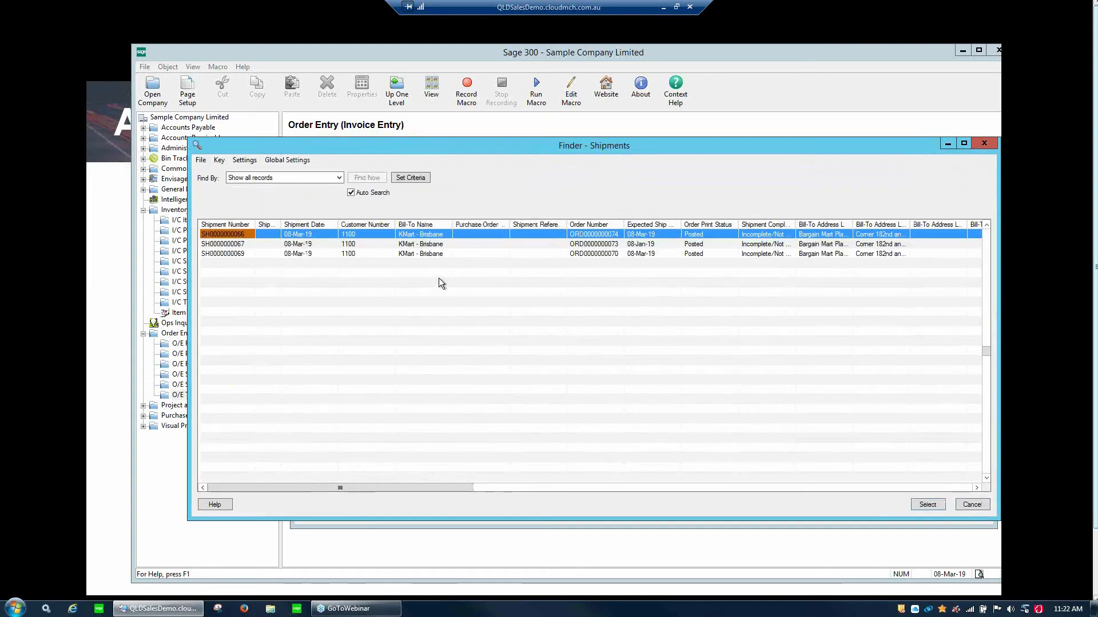
{"action": "double_click", "coordinate": [419, 253]}
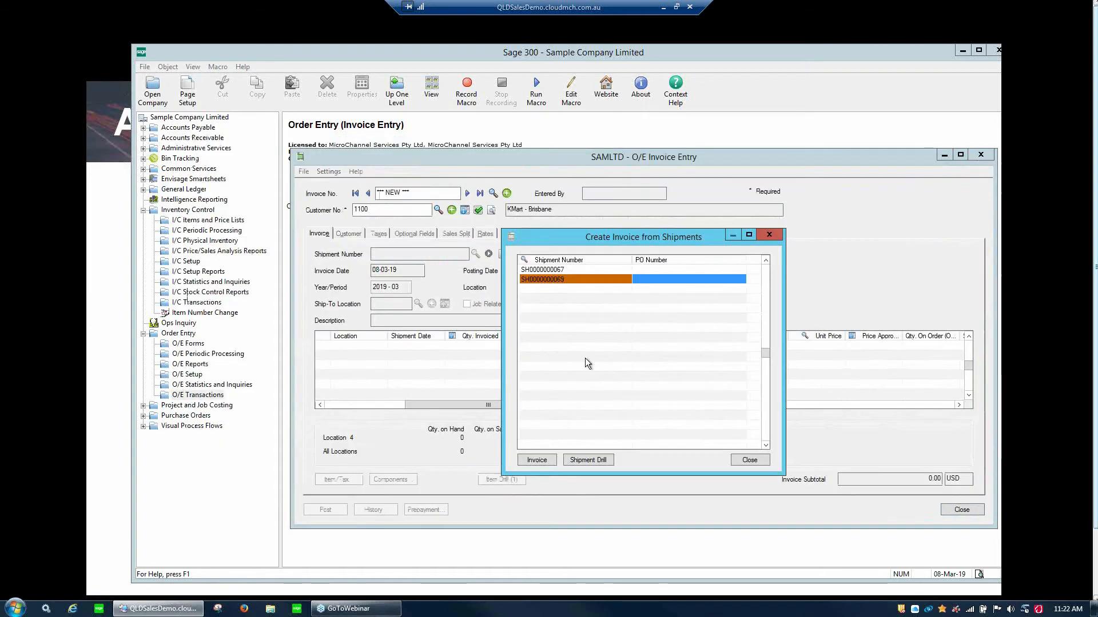
{"action": "left_click", "coordinate": [536, 460]}
{"action": "left_click", "coordinate": [747, 460]}
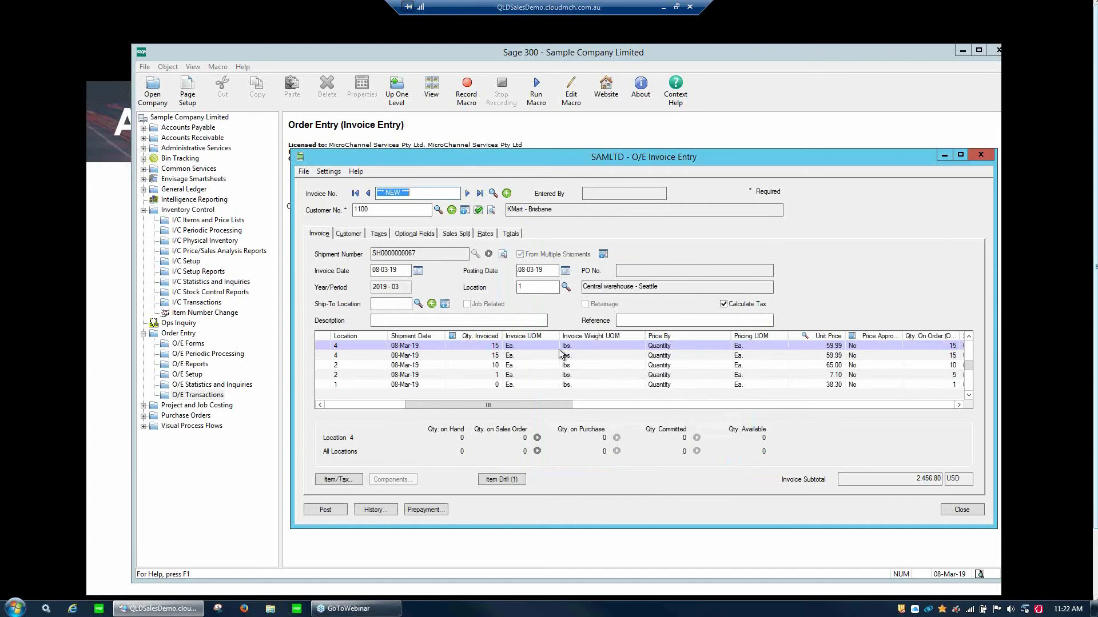
Close Invoice Entry without posting the invoice created from the two shipments
{"action": "left_click", "coordinate": [980, 154]}
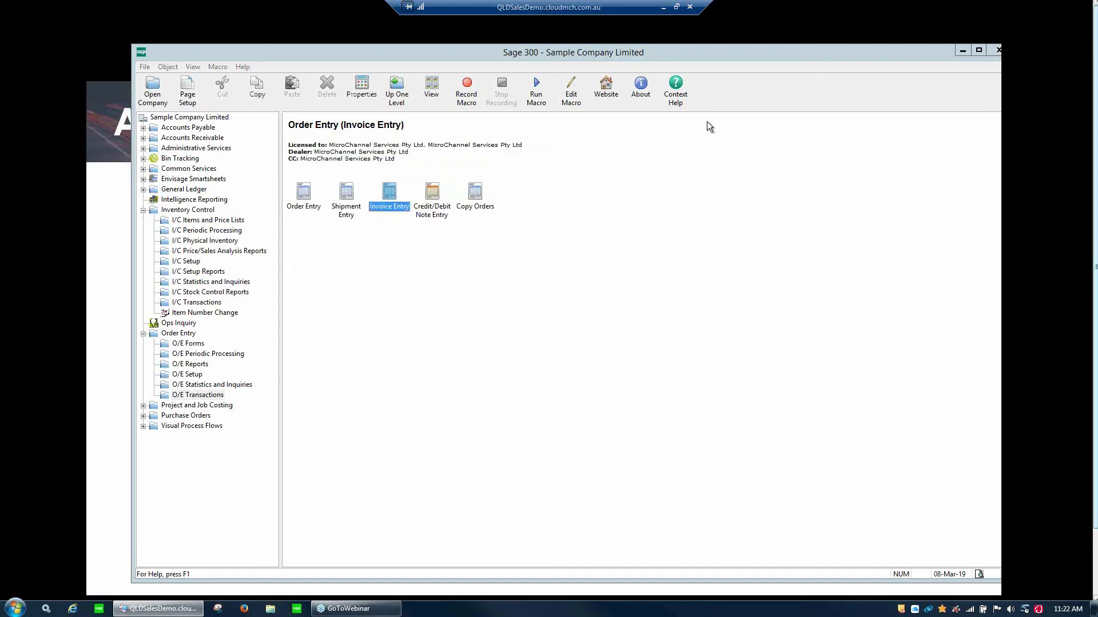
{"action": "left_click", "coordinate": [305, 194]}
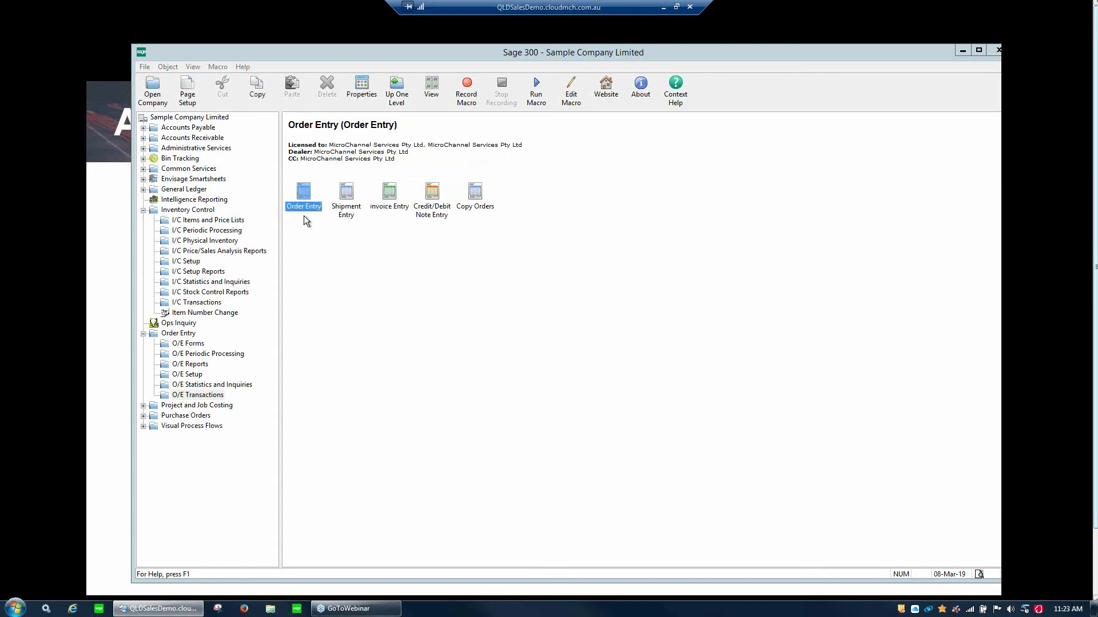
{"action": "left_click", "coordinate": [347, 197]}
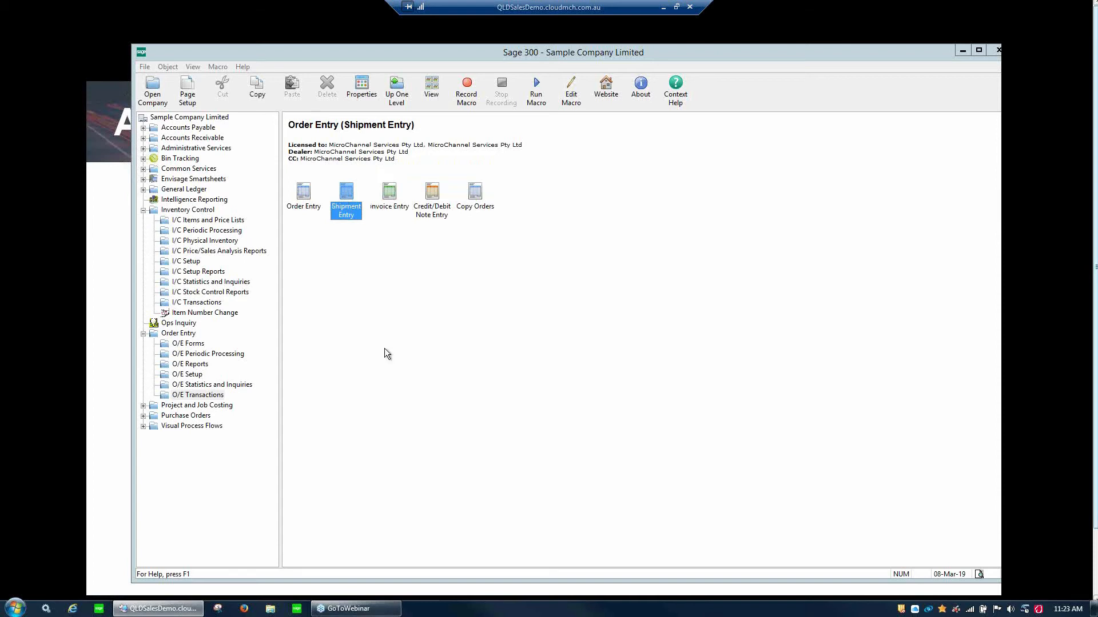
{"action": "double_click", "coordinate": [388, 197]}
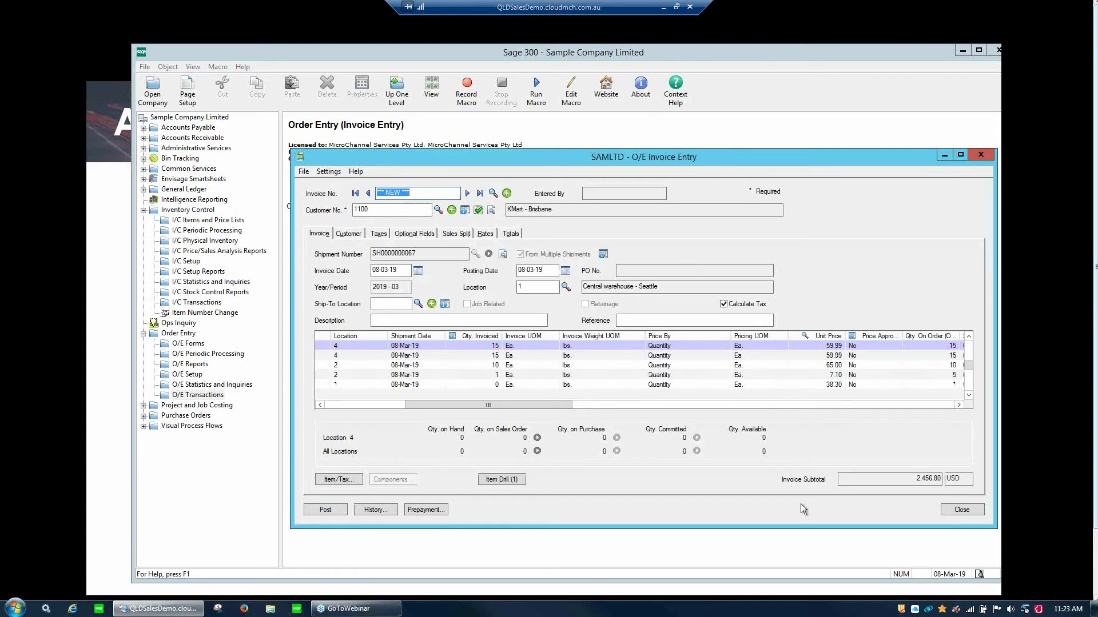
{"action": "left_click", "coordinate": [962, 510]}
{"action": "left_click", "coordinate": [532, 363]}
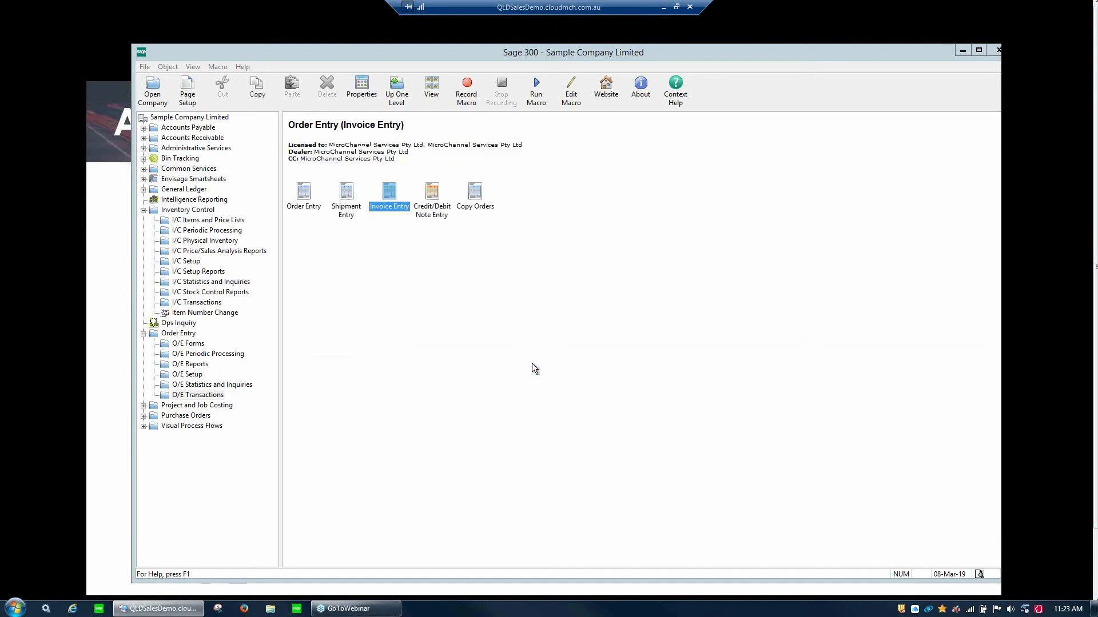
Reopen Invoice Entry with the posted KMart - Brisbane invoice and drill down from its first line to the item inquiry for A1-103/0
{"action": "double_click", "coordinate": [400, 210]}
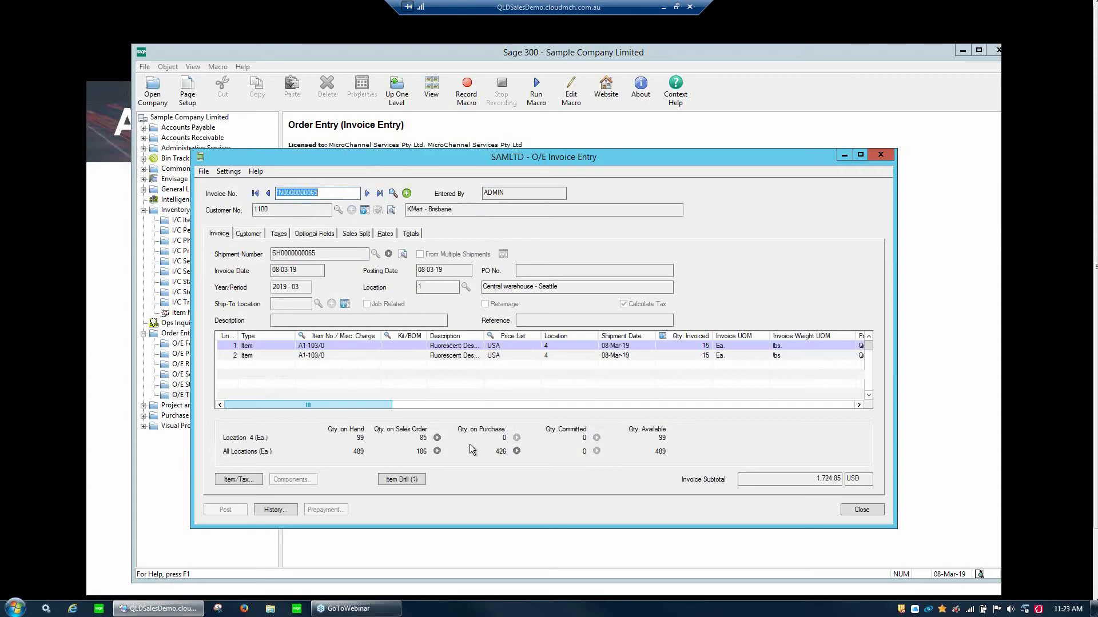
{"action": "left_click", "coordinate": [338, 347]}
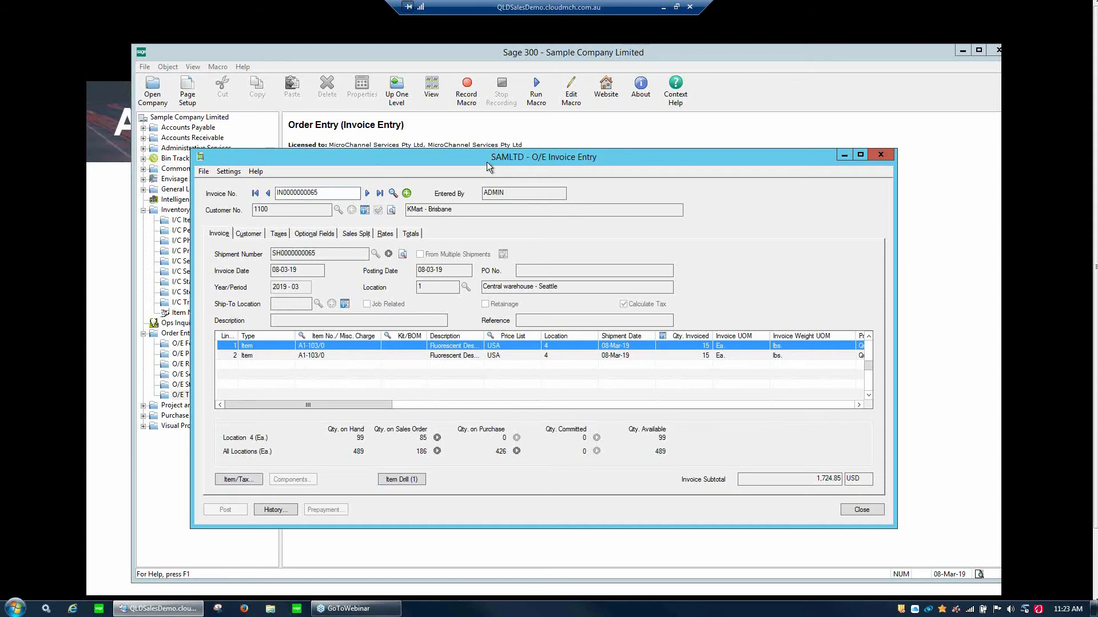
{"action": "left_click_drag", "start_coordinate": [411, 154], "coordinate": [443, 126]}
{"action": "left_click", "coordinate": [433, 455]}
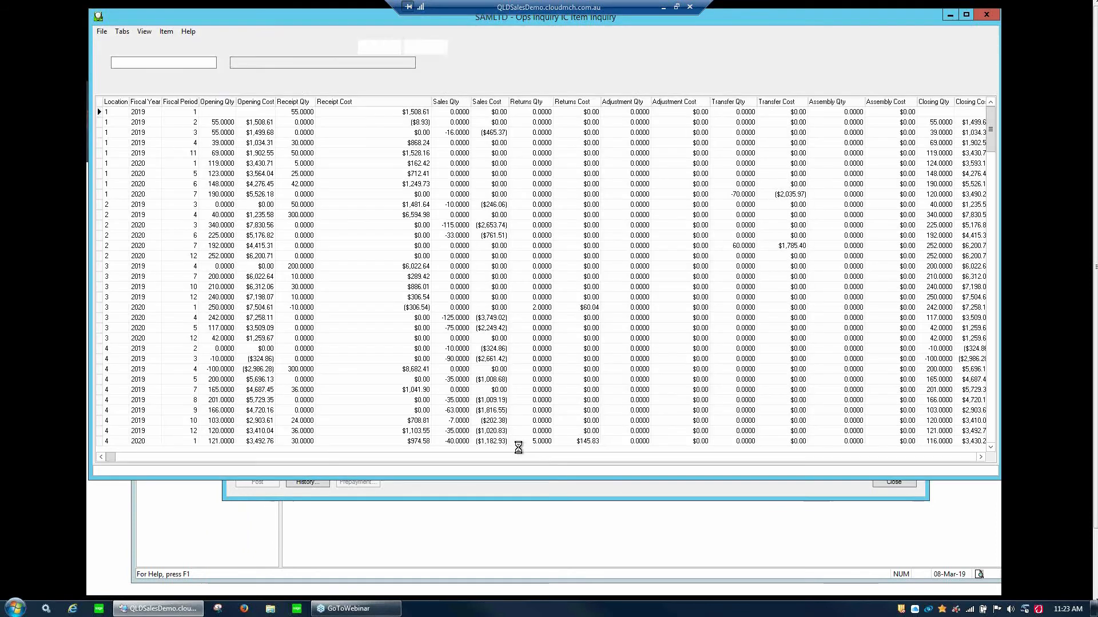
{"action": "left_click_drag", "start_coordinate": [352, 22], "coordinate": [544, 141]}
View the inquiries offered in the Ops Inquiry module and bring the IC Item Inquiry window back into full view
{"action": "left_click", "coordinate": [178, 323]}
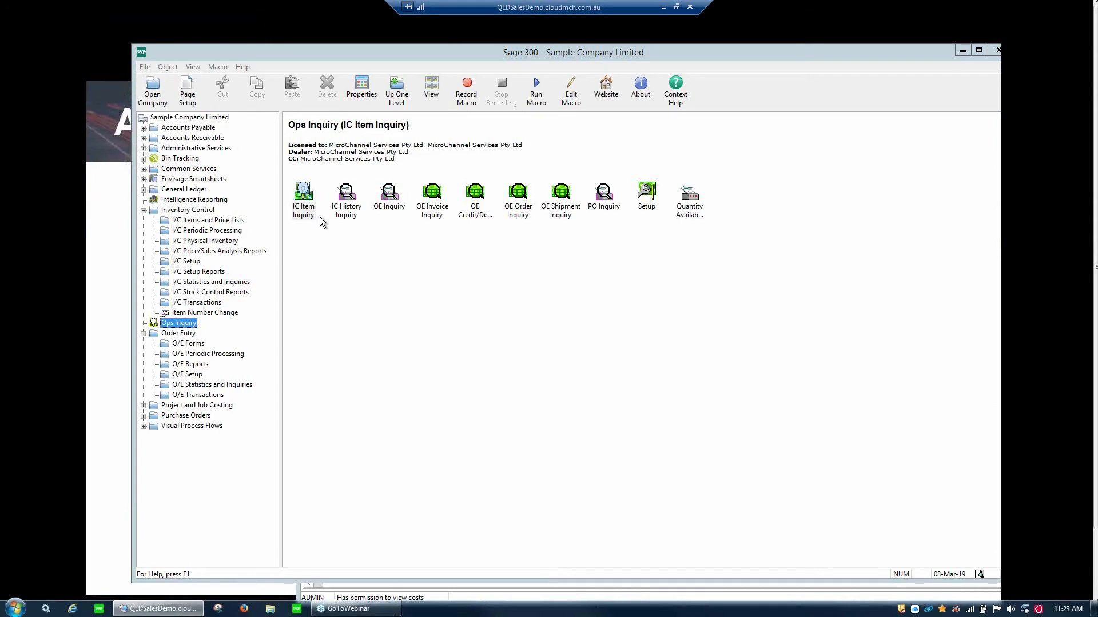
{"action": "left_click", "coordinate": [417, 589]}
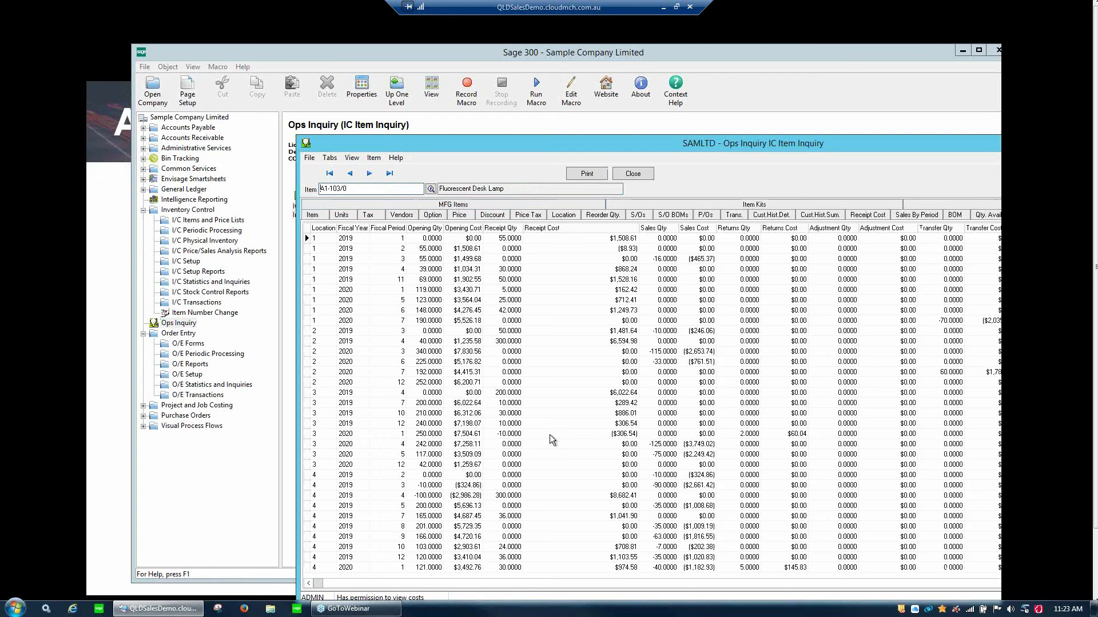
{"action": "left_click_drag", "start_coordinate": [613, 142], "coordinate": [419, 70]}
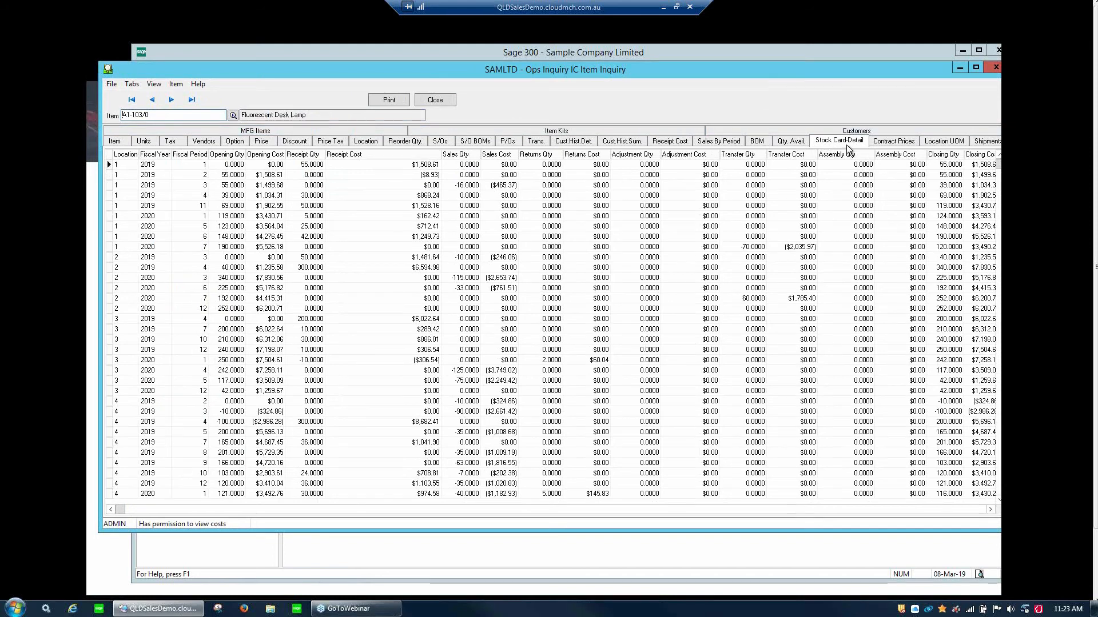
Review the general item details and the transaction history of item A1-103/0
{"action": "left_click_drag", "start_coordinate": [169, 115], "coordinate": [117, 113]}
{"action": "left_click", "coordinate": [123, 142]}
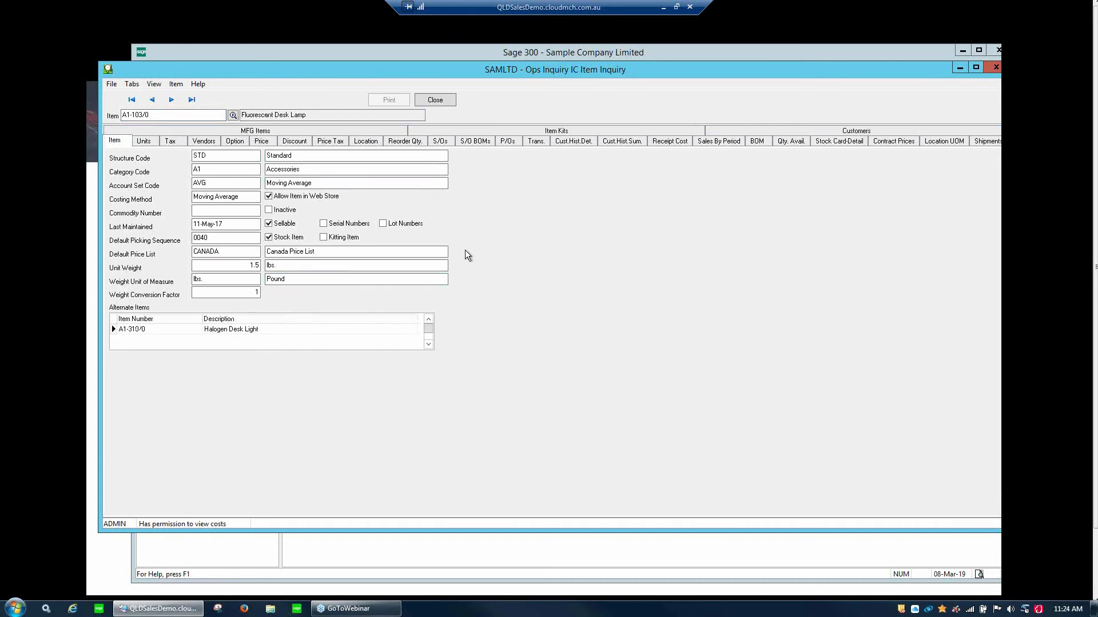
{"action": "left_click", "coordinate": [541, 141]}
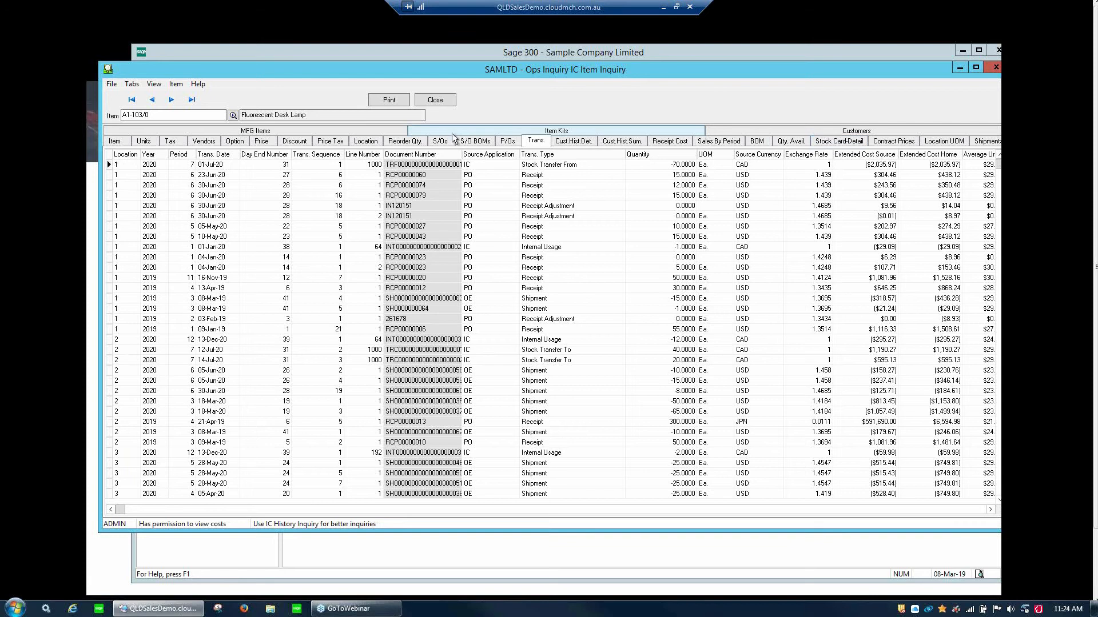
Review the Fluorescent Desk Lamp's base prices, tax adjusted base prices and Price A to D levels across its currency price lists
{"action": "left_click", "coordinate": [260, 143]}
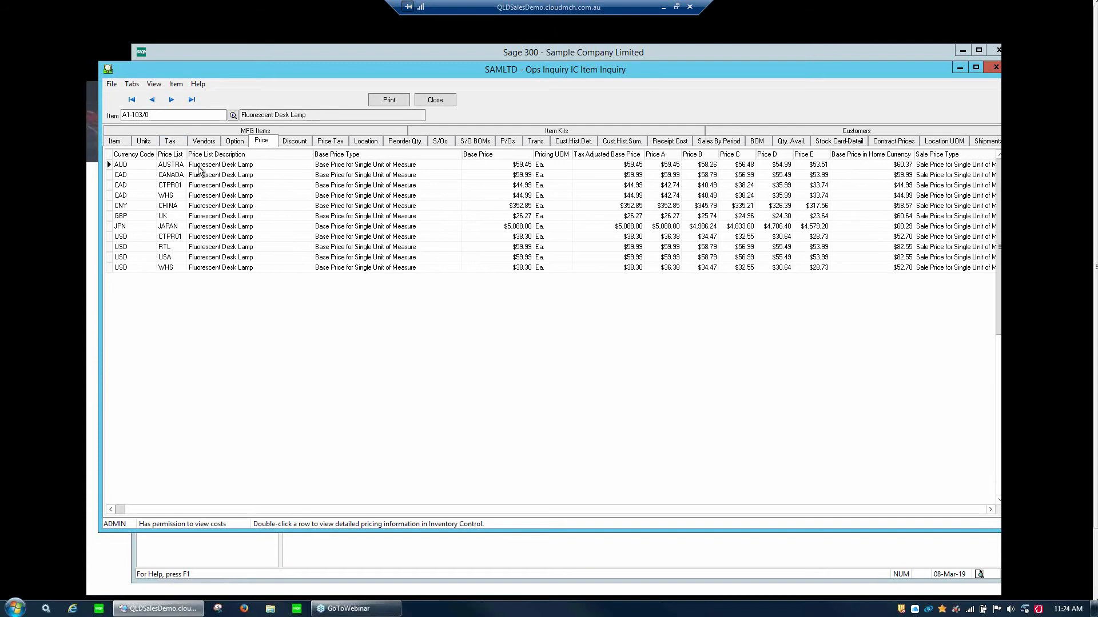
{"action": "left_click", "coordinate": [515, 166]}
{"action": "left_click", "coordinate": [516, 227]}
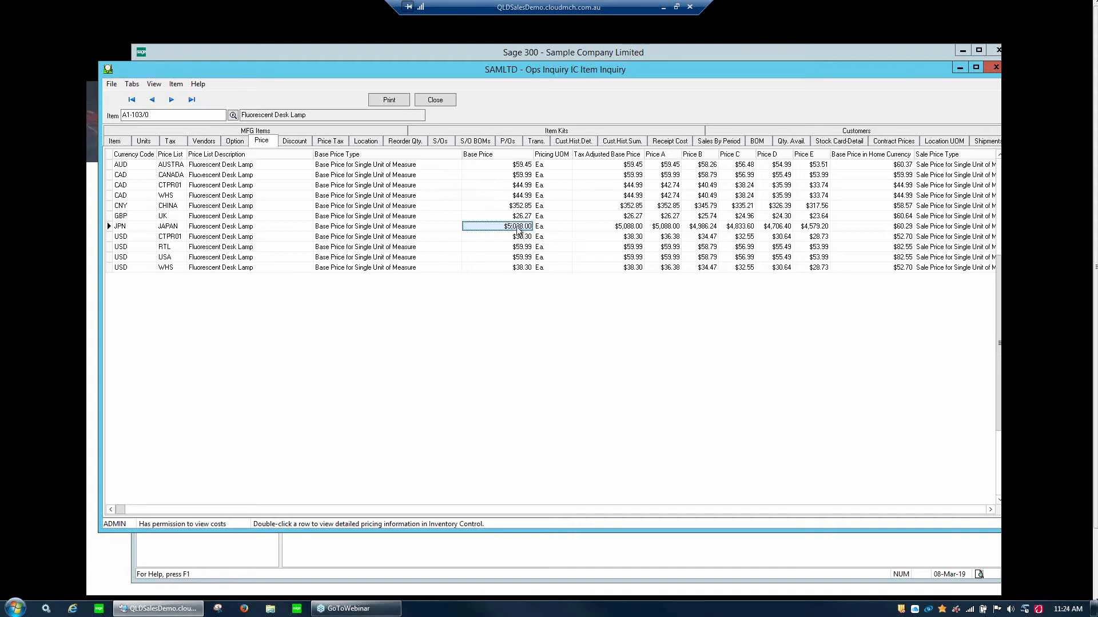
{"action": "left_click", "coordinate": [637, 166]}
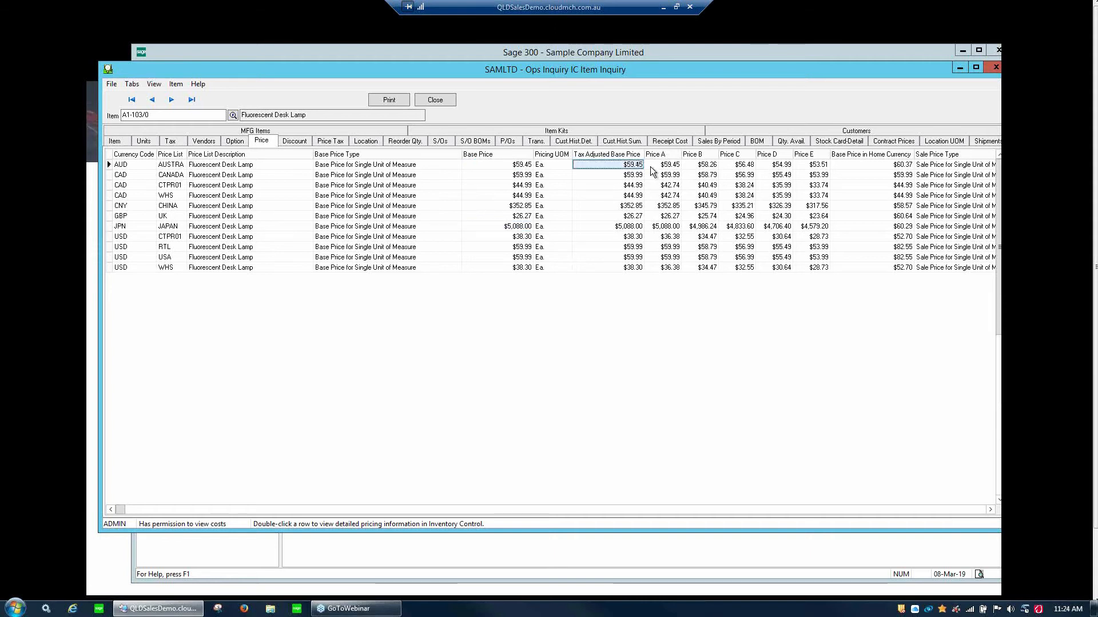
{"action": "left_click", "coordinate": [670, 166]}
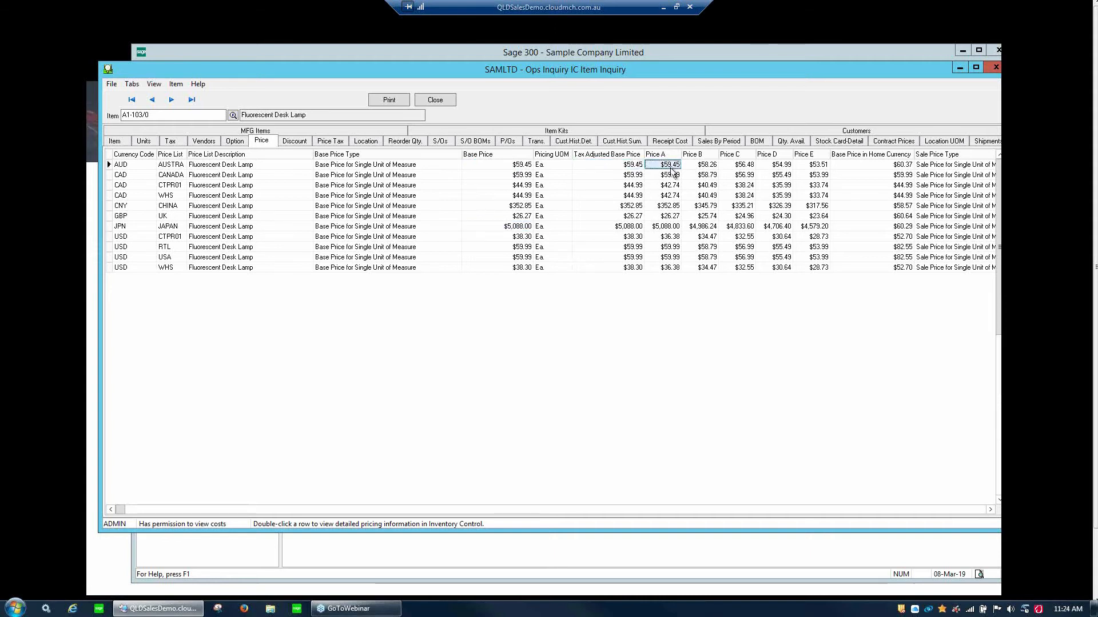
{"action": "left_click", "coordinate": [708, 174]}
{"action": "left_click", "coordinate": [745, 176]}
{"action": "left_click", "coordinate": [765, 174]}
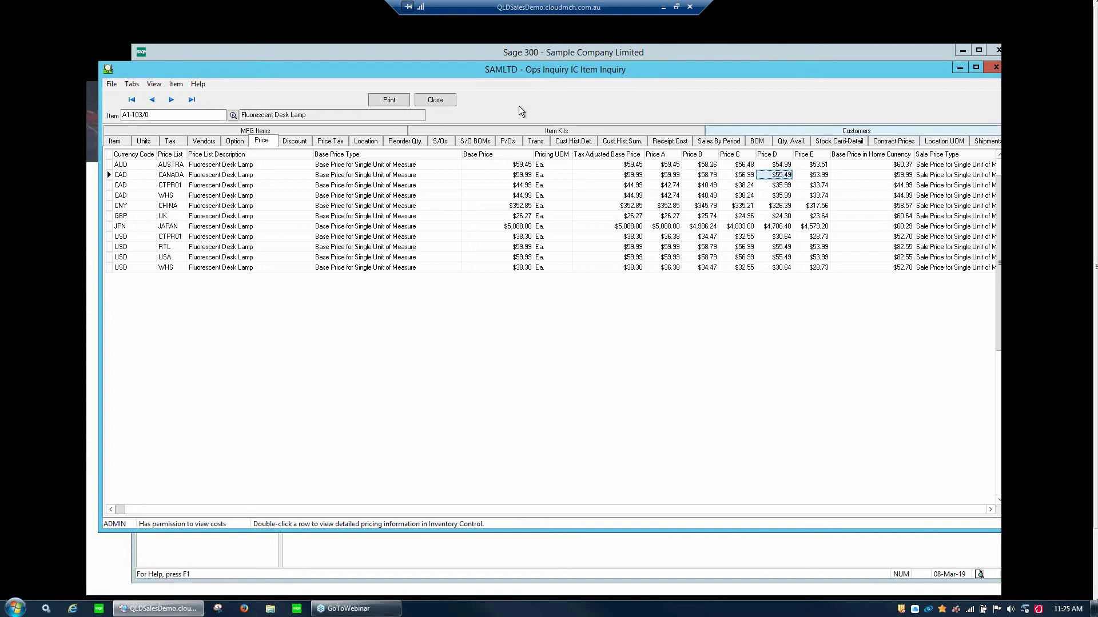
Review the customer-specific item numbers recorded for the Fluorescent Desk Lamp
{"action": "left_click", "coordinate": [851, 133]}
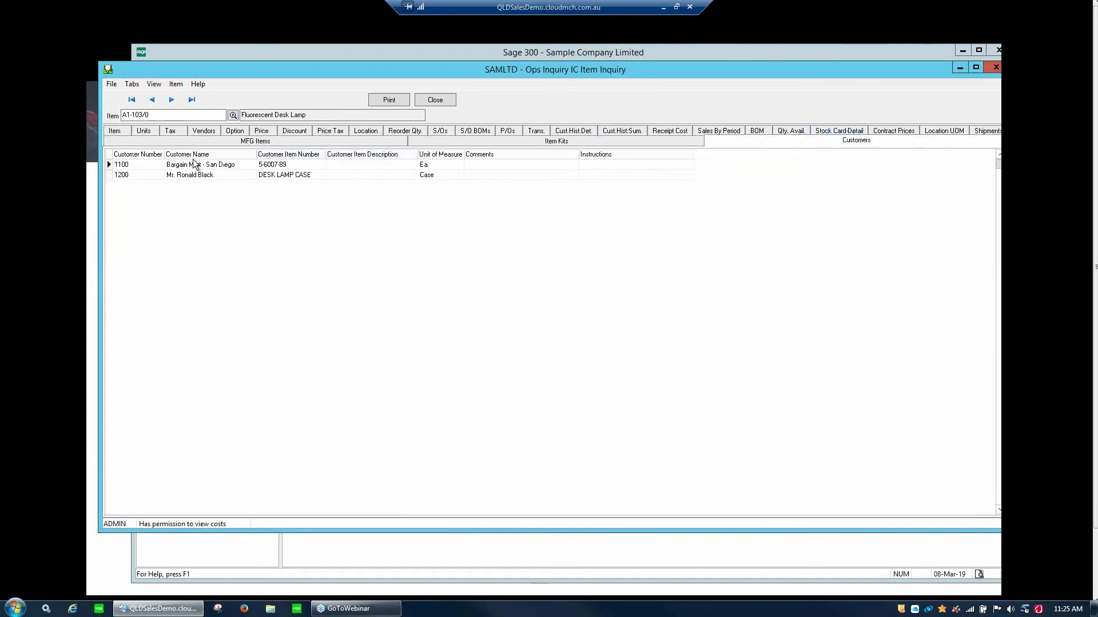
{"action": "left_click", "coordinate": [284, 167]}
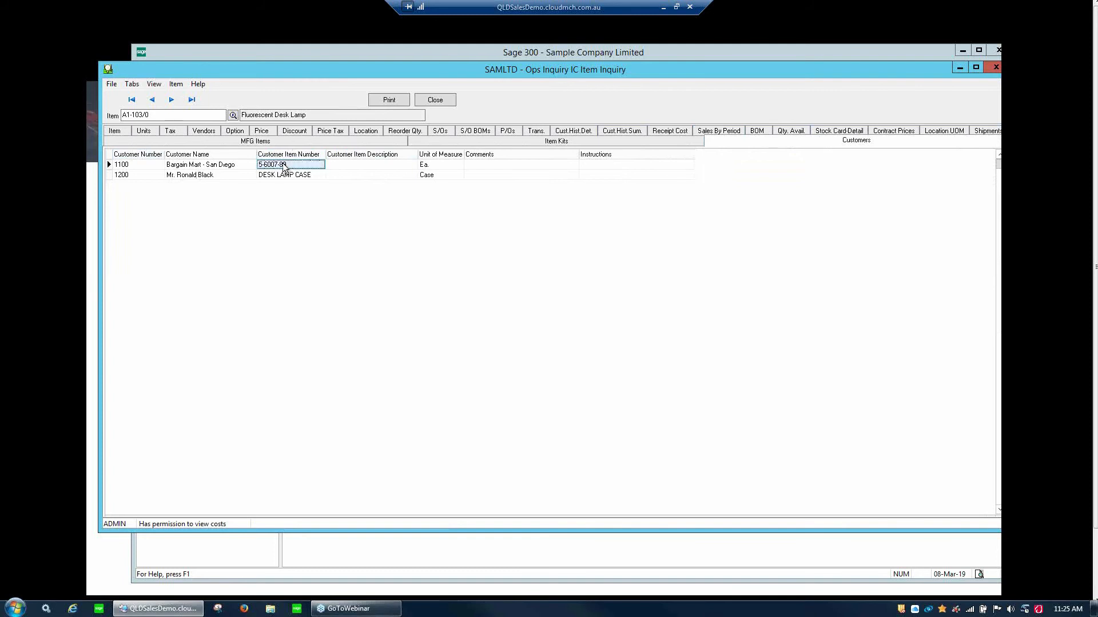
{"action": "left_click", "coordinate": [286, 176]}
Review the Fluorescent Desk Lamp's sales by period and purchase orders, and close the item inquiry
{"action": "left_click", "coordinate": [706, 134]}
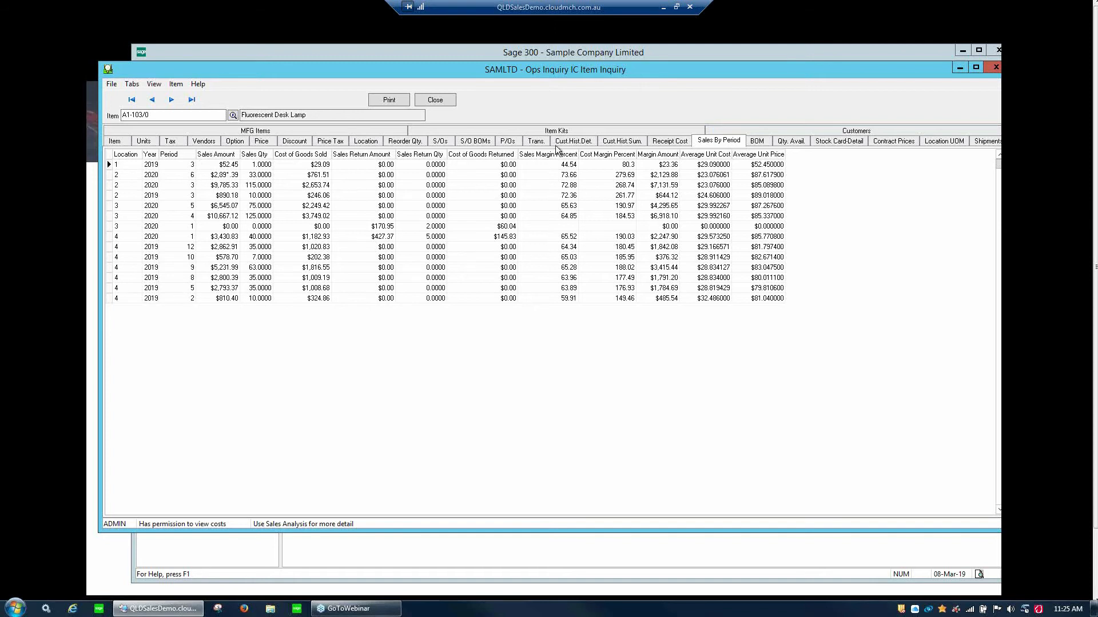
{"action": "left_click", "coordinate": [508, 141]}
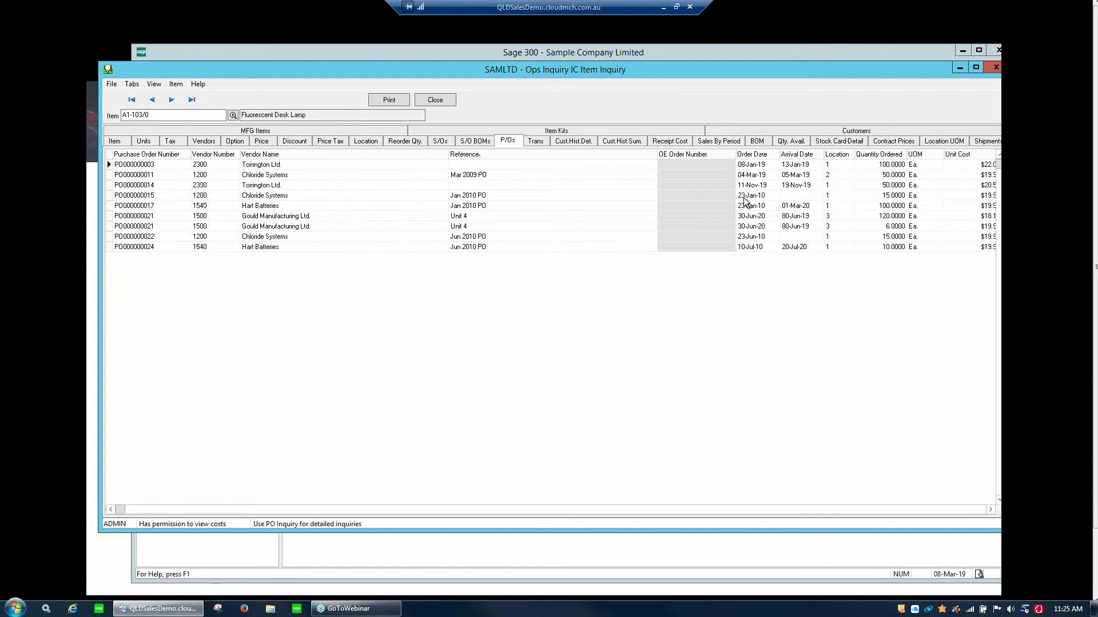
{"action": "left_click", "coordinate": [995, 68]}
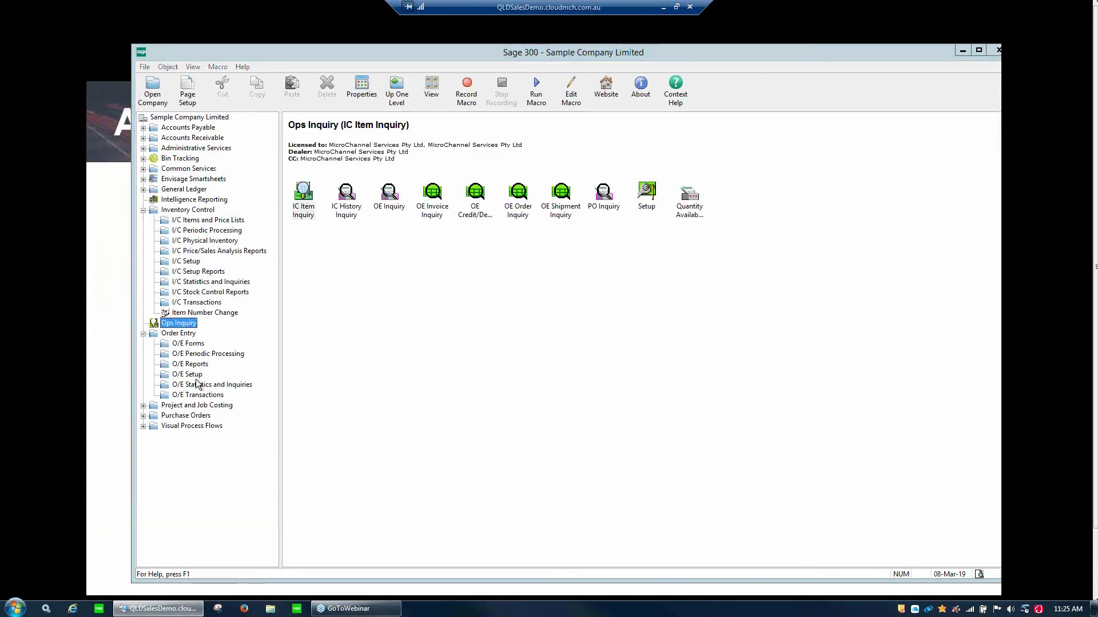
Open the sales history for KMart - Brisbane from the O/E invoice, enlarge its window and select the item A1-103/0 line
{"action": "key", "text": "alt+Tab"}
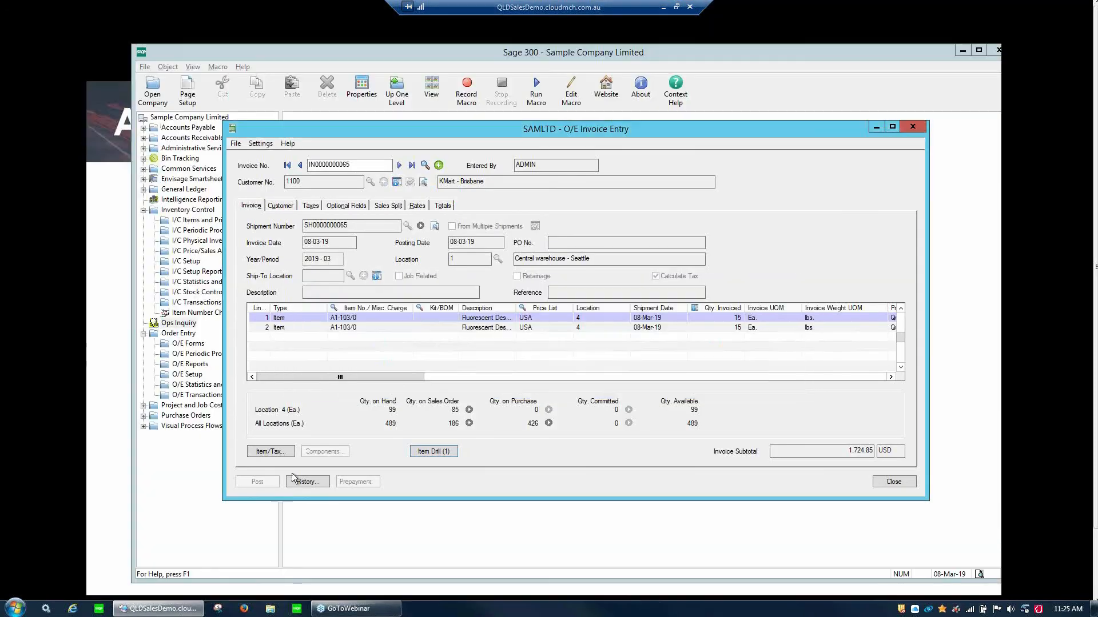
{"action": "left_click", "coordinate": [307, 482]}
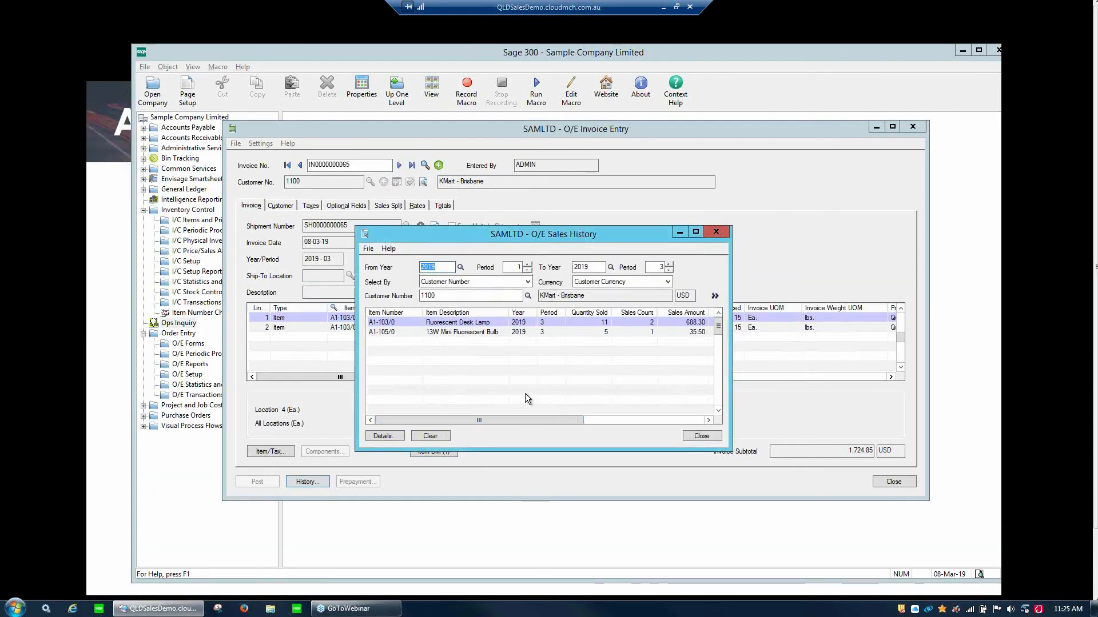
{"action": "left_click_drag", "start_coordinate": [525, 238], "coordinate": [412, 124]}
{"action": "left_click_drag", "start_coordinate": [751, 364], "coordinate": [948, 425]}
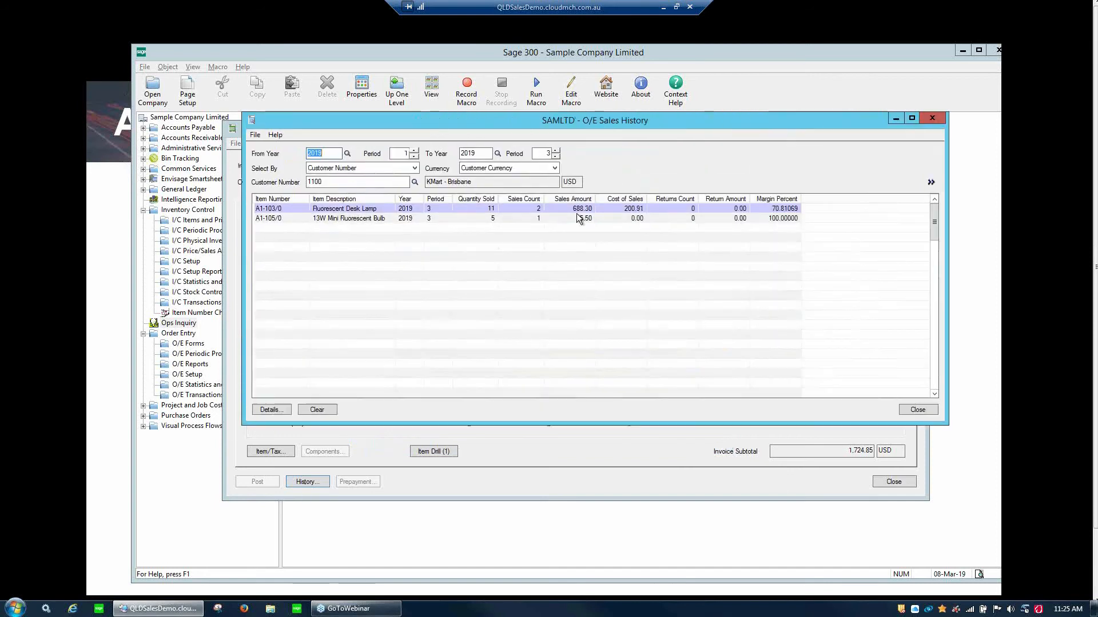
{"action": "left_click", "coordinate": [346, 209]}
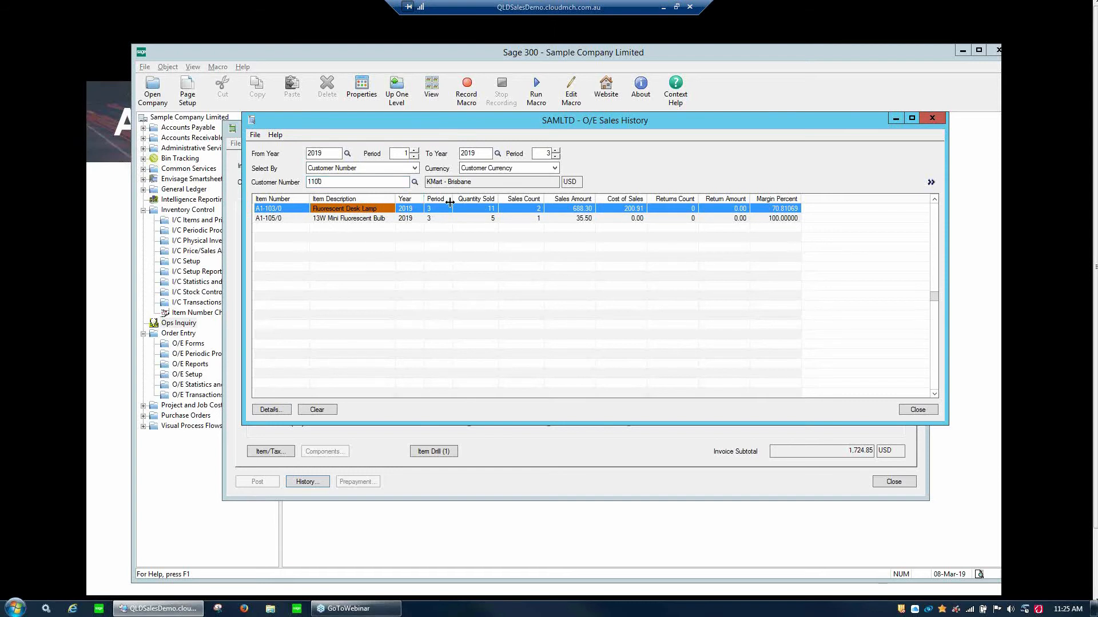
{"action": "left_click", "coordinate": [270, 208]}
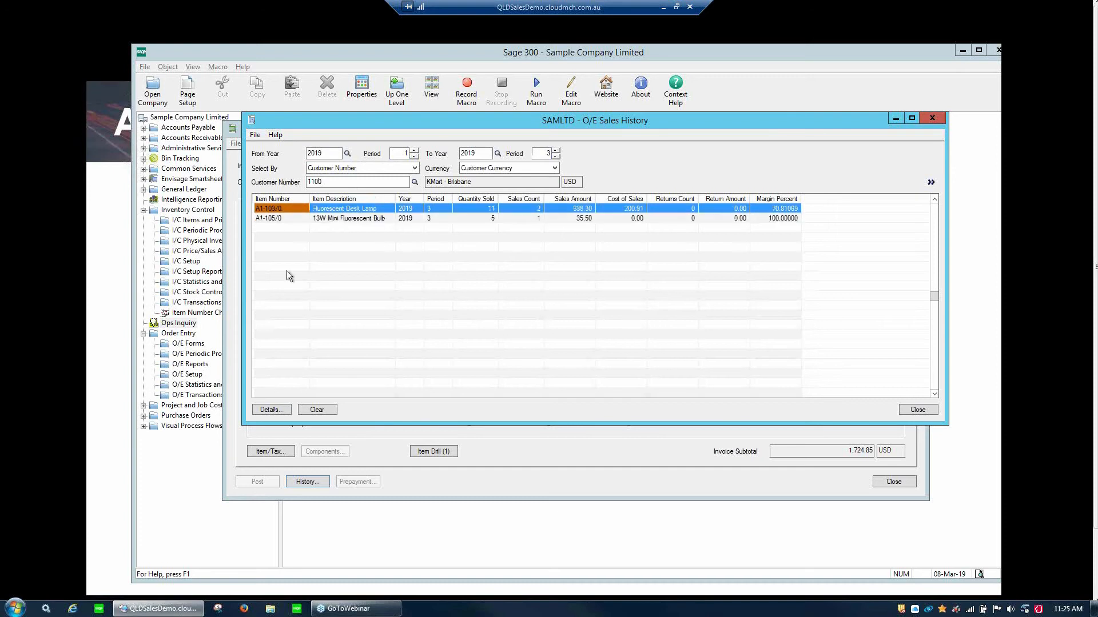
Inspect the transaction details behind item A1-103/0's sales history, and close the history windows and the O/E invoice
{"action": "left_click", "coordinate": [273, 411]}
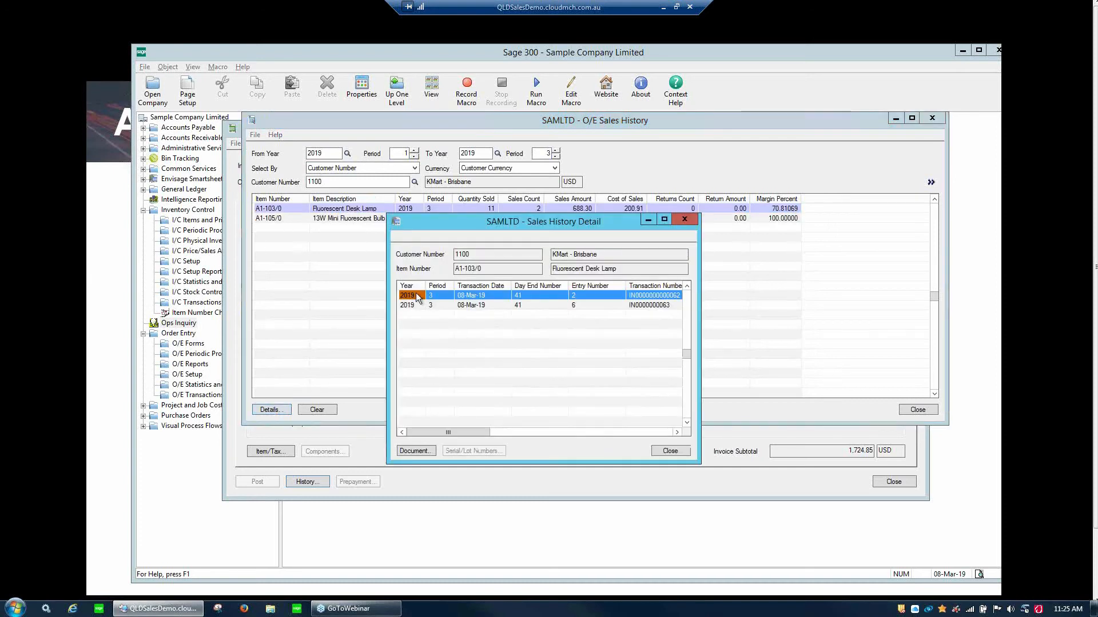
{"action": "left_click_drag", "start_coordinate": [700, 303], "coordinate": [872, 303]}
{"action": "left_click", "coordinate": [649, 299]}
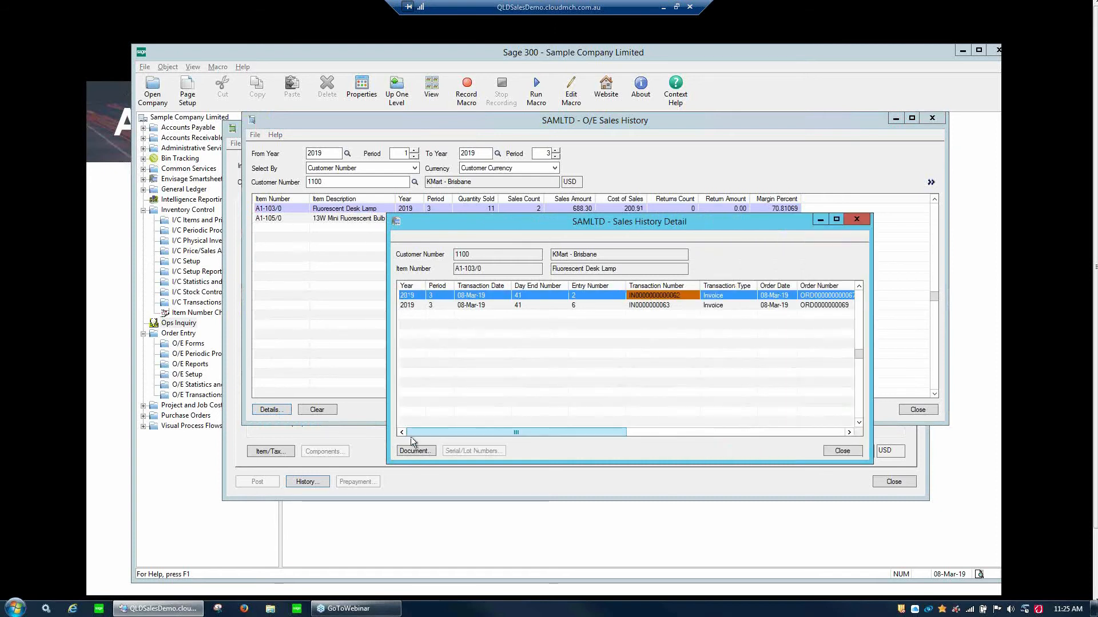
{"action": "left_click", "coordinate": [838, 451]}
{"action": "left_click", "coordinate": [916, 409]}
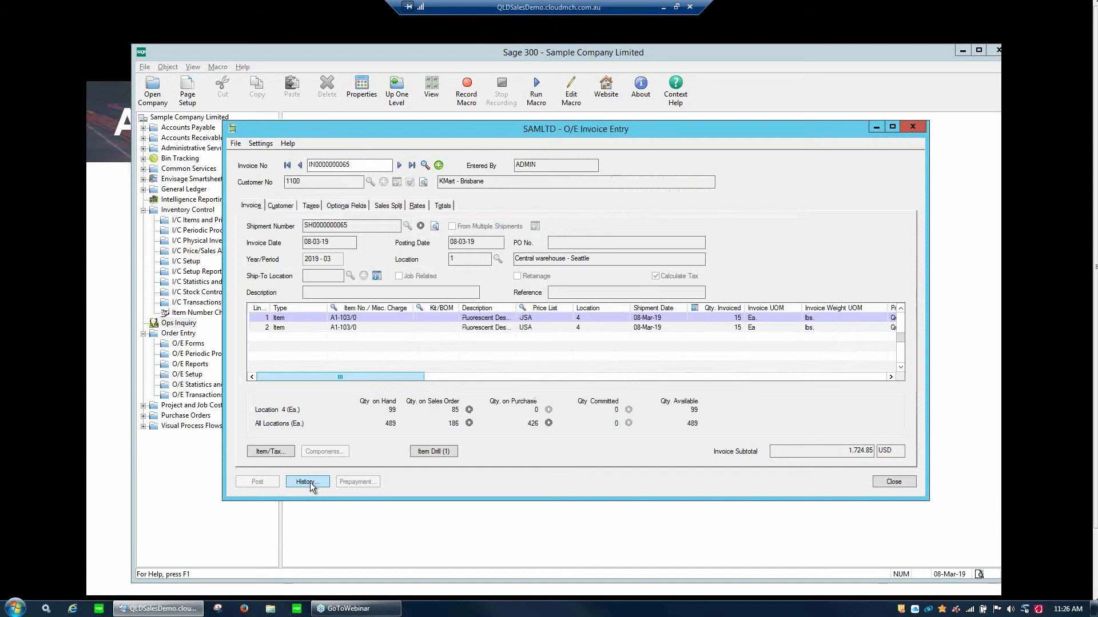
{"action": "left_click", "coordinate": [894, 482]}
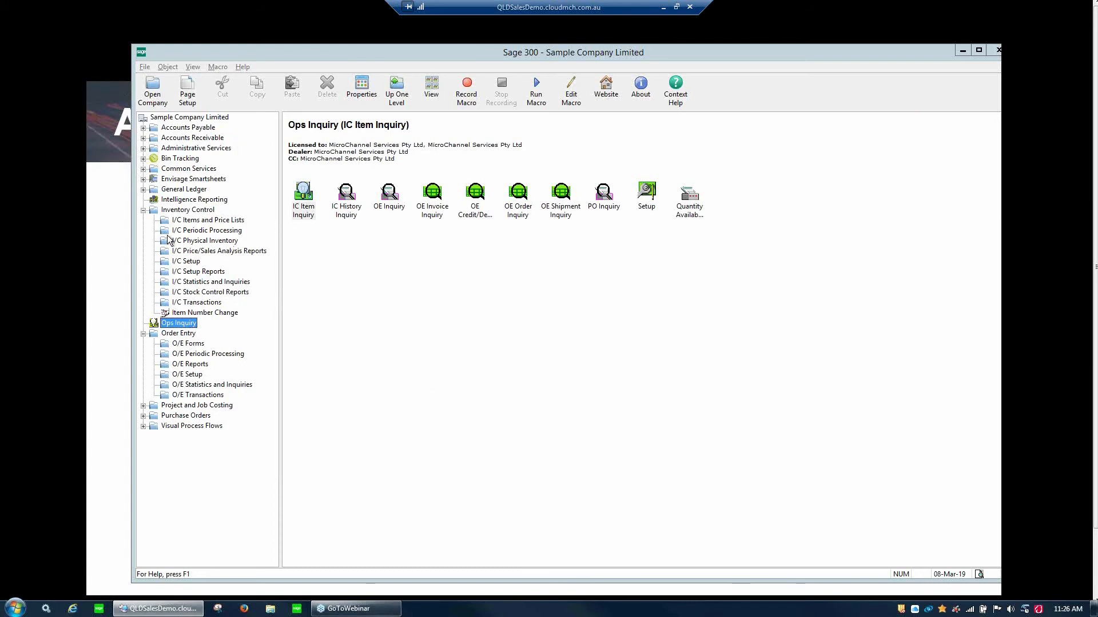
Check the Agenda slide in the presentation and switch back to Sage 300
{"action": "left_click", "coordinate": [105, 249]}
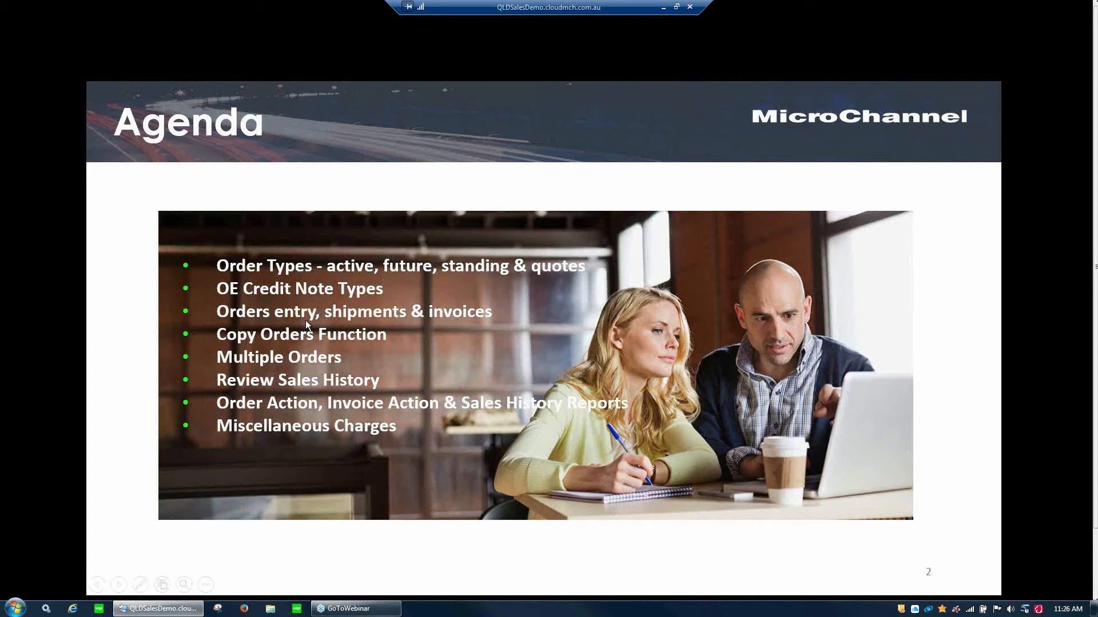
{"action": "left_click", "coordinate": [252, 360]}
{"action": "key", "text": "Left"}
{"action": "key", "text": "alt+Tab"}
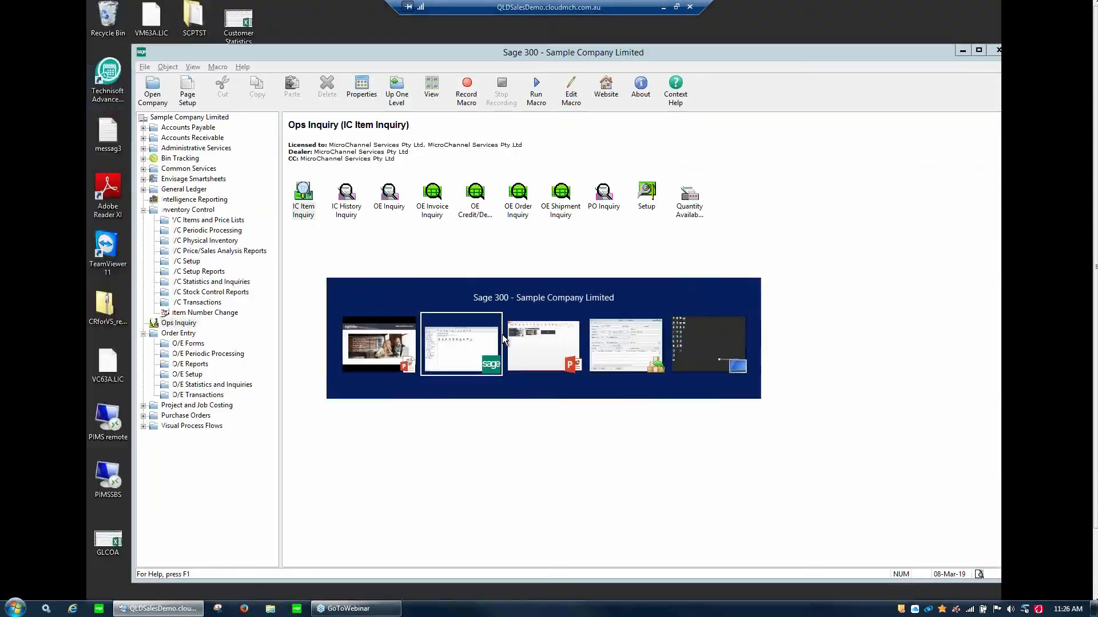
Open a new O/E order to check its order type, and close Order Entry
{"action": "left_click", "coordinate": [199, 395]}
{"action": "left_click", "coordinate": [303, 203]}
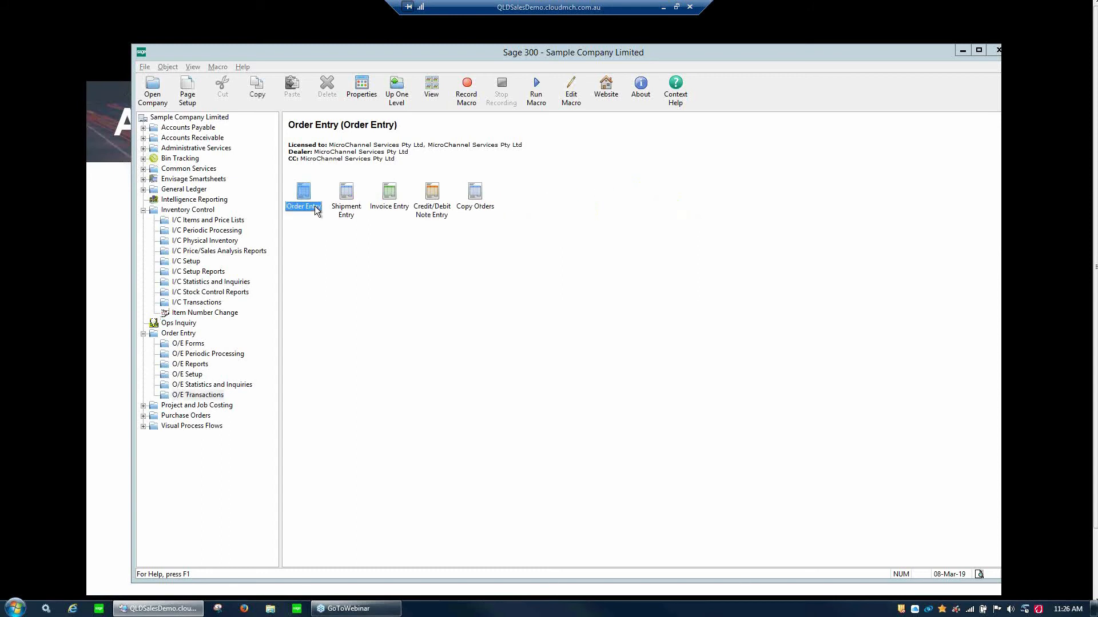
{"action": "double_click", "coordinate": [314, 205]}
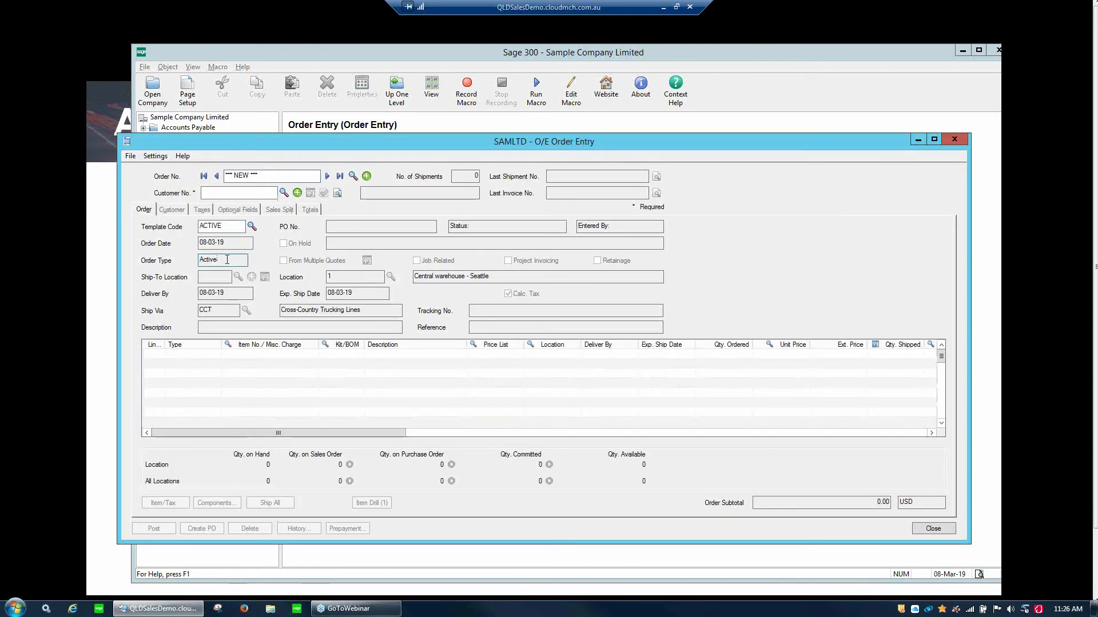
{"action": "left_click", "coordinate": [227, 259]}
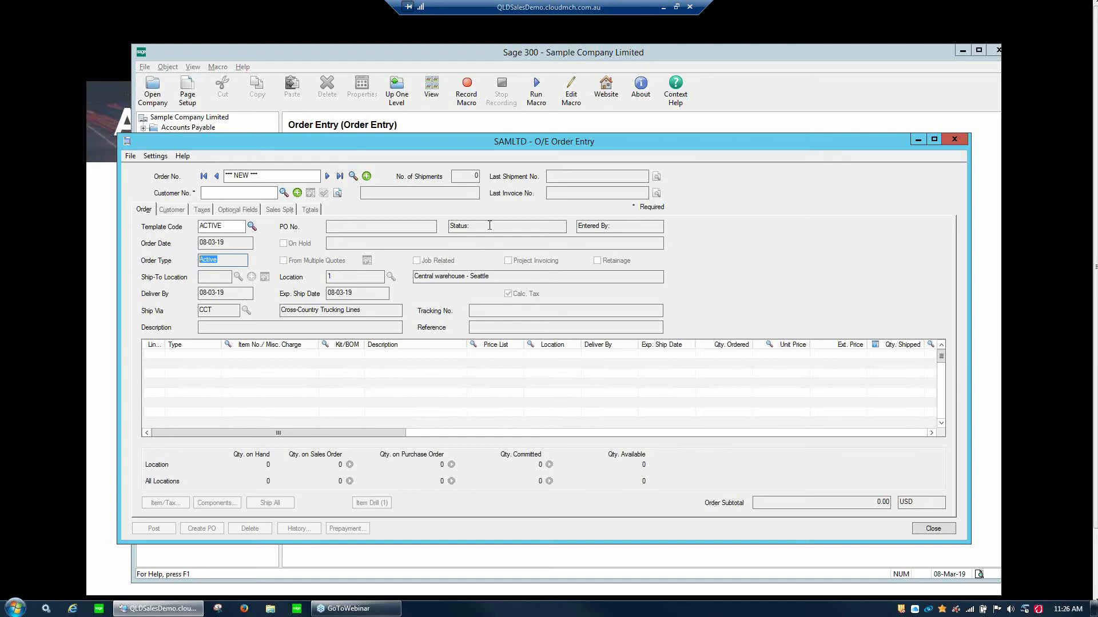
{"action": "left_click", "coordinate": [954, 139]}
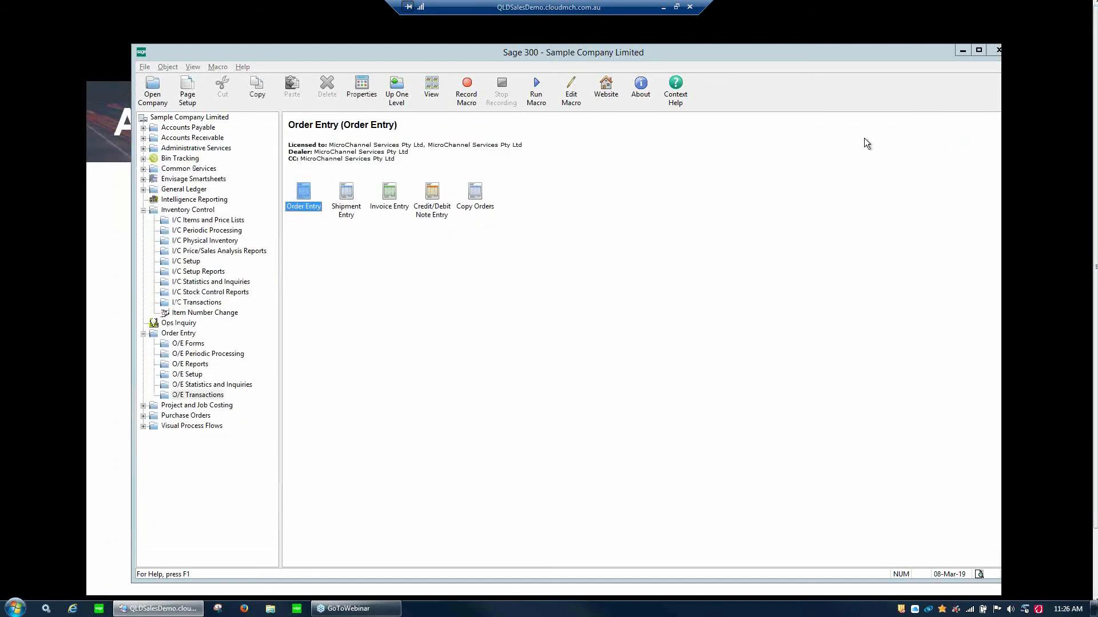
Open Copy Orders and set KMart - Brisbane as the source customer and Bargain Mart - Oakland as the destination customer
{"action": "double_click", "coordinate": [472, 203]}
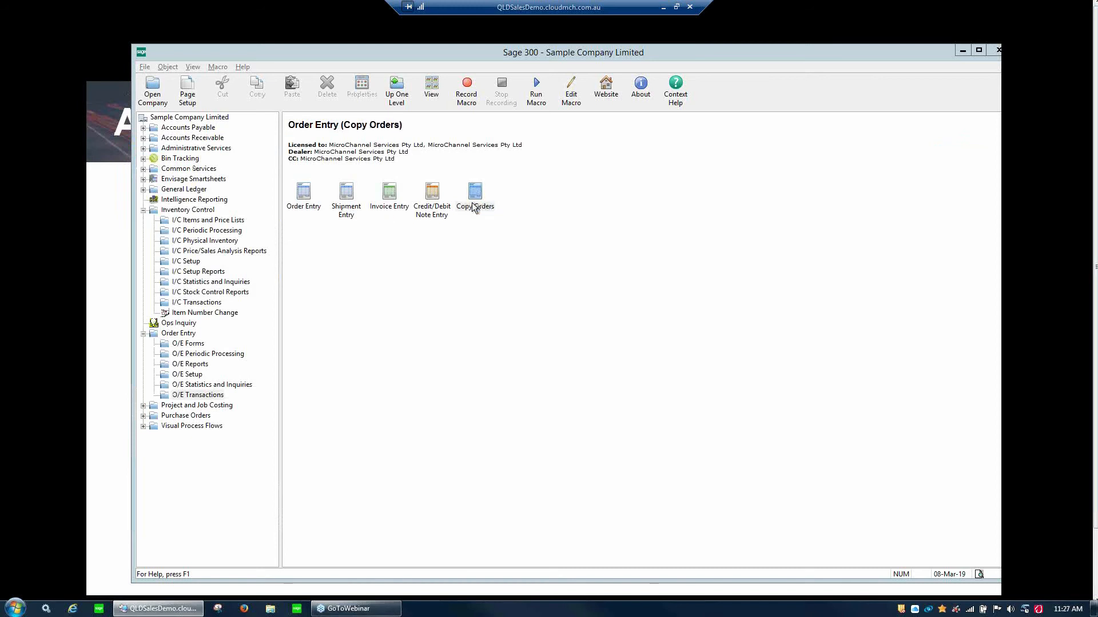
{"action": "type", "text": "1100"}
{"action": "key", "text": "Tab"}
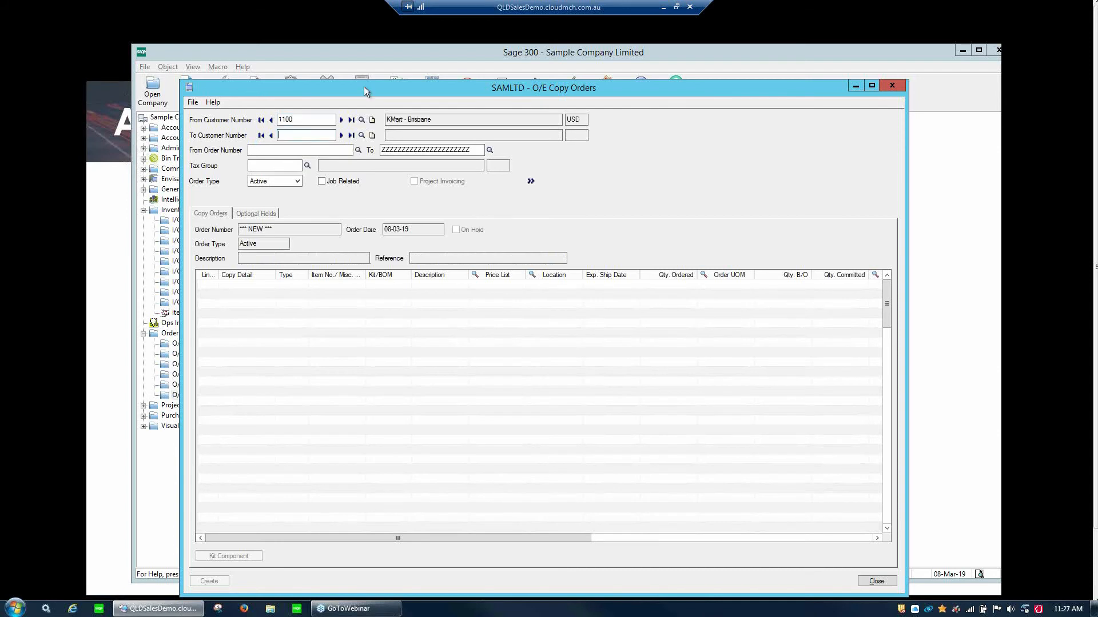
{"action": "left_click", "coordinate": [310, 123]}
{"action": "left_click", "coordinate": [329, 135]}
{"action": "left_click", "coordinate": [341, 135]}
Choose the active 12-Oct-19 order described "Customer's waiting" as both the start and end of the order range to copy
{"action": "left_click", "coordinate": [303, 149]}
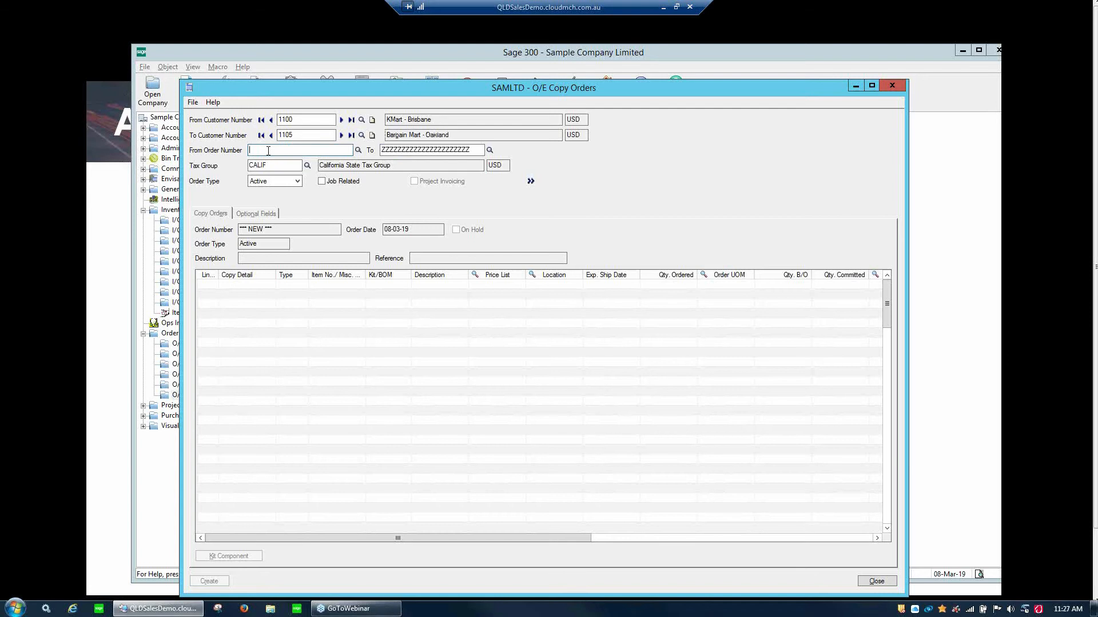
{"action": "left_click", "coordinate": [358, 151]}
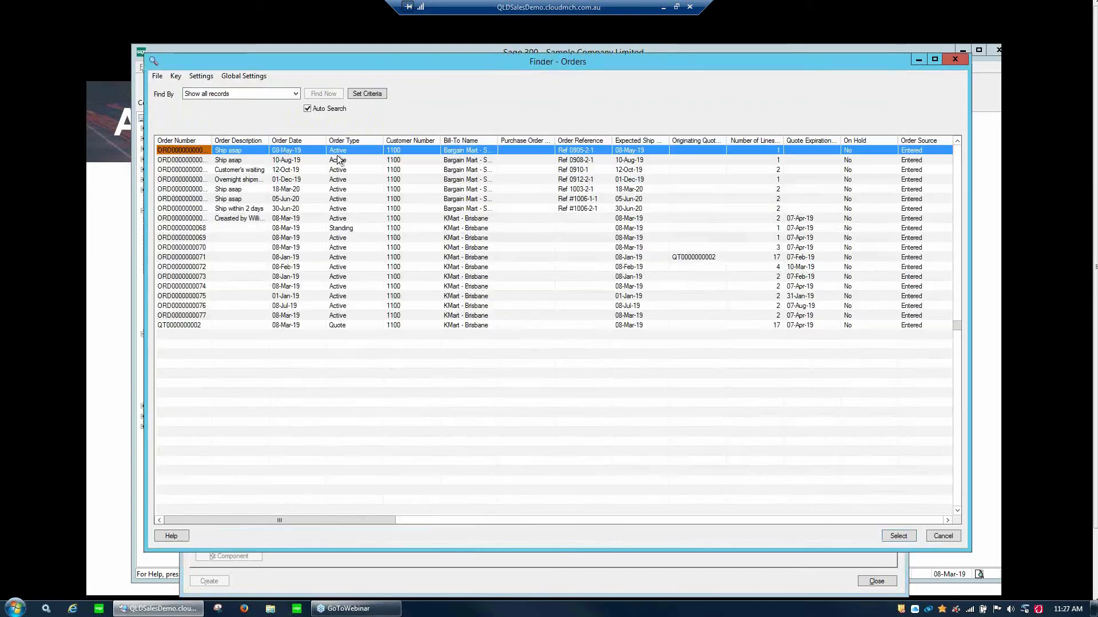
{"action": "double_click", "coordinate": [343, 170]}
{"action": "left_click_drag", "start_coordinate": [328, 151], "coordinate": [204, 147]}
{"action": "key", "text": "ctrl+c"}
{"action": "key", "text": "Tab"}
{"action": "key", "text": "ctrl+v"}
{"action": "key", "text": "Tab"}
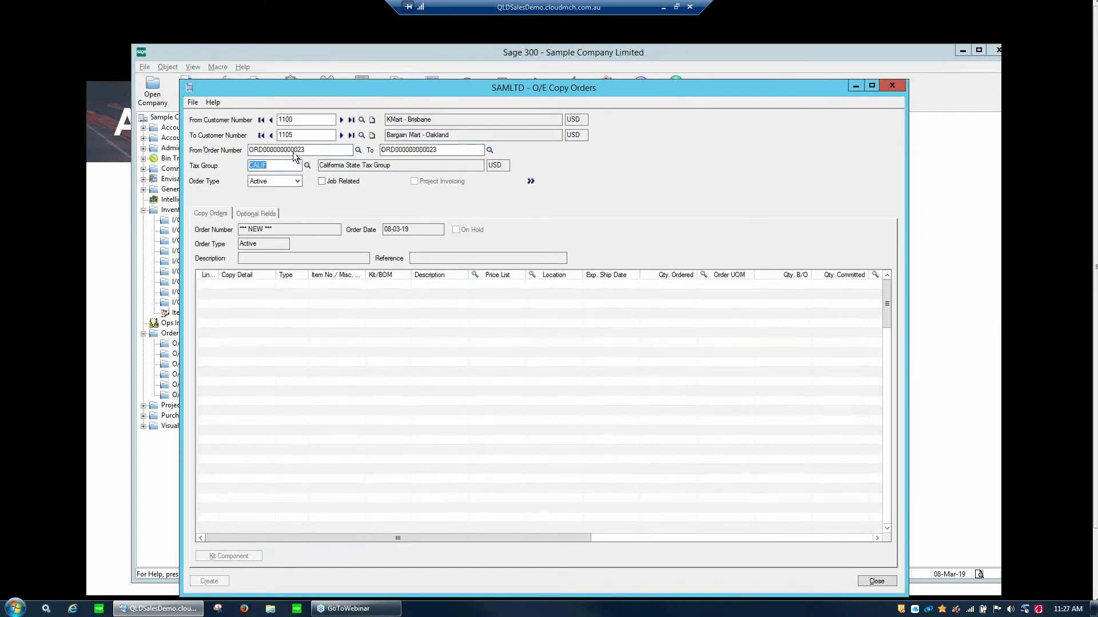
Load the selected order's details, keep the new order type as Active, and create the copied order
{"action": "left_click", "coordinate": [530, 182]}
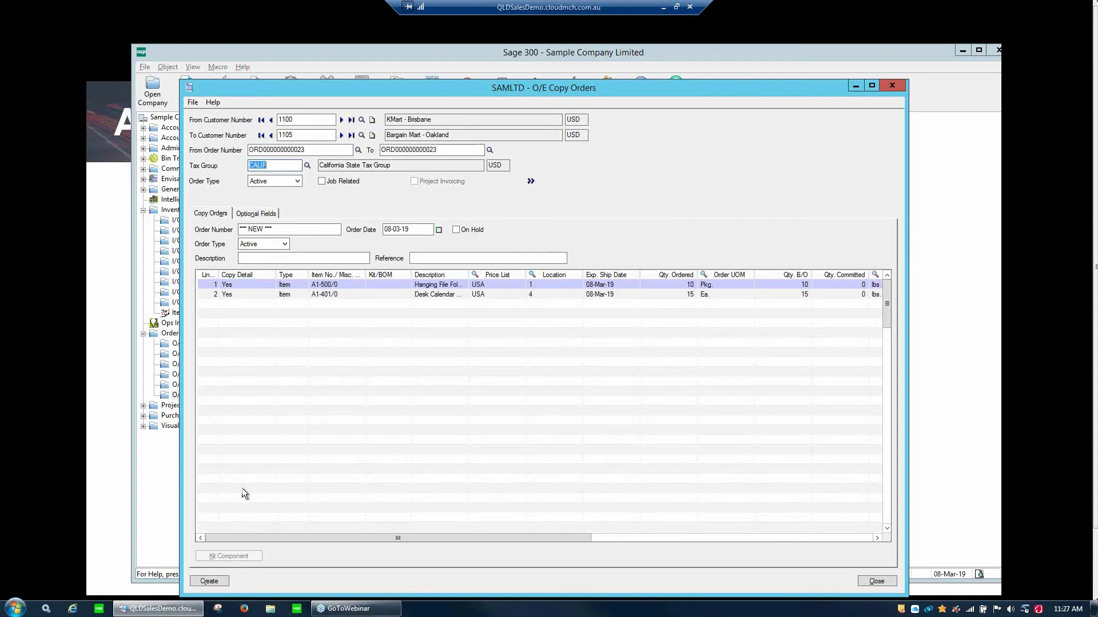
{"action": "left_click", "coordinate": [272, 240]}
{"action": "left_click", "coordinate": [272, 241]}
{"action": "left_click", "coordinate": [264, 242]}
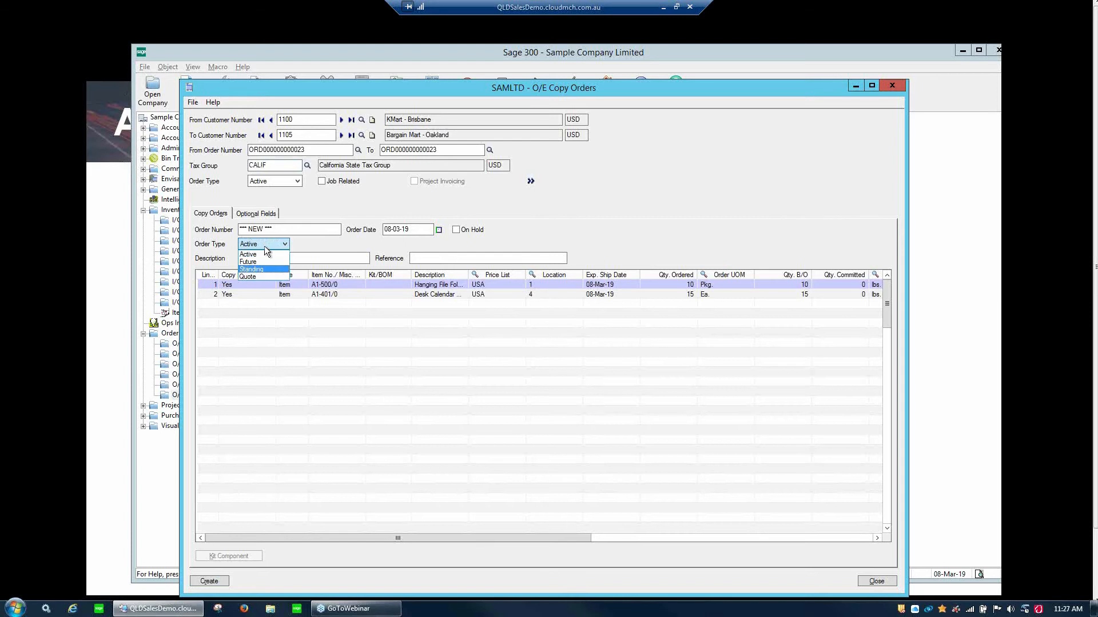
{"action": "left_click", "coordinate": [262, 255]}
{"action": "left_click", "coordinate": [222, 582]}
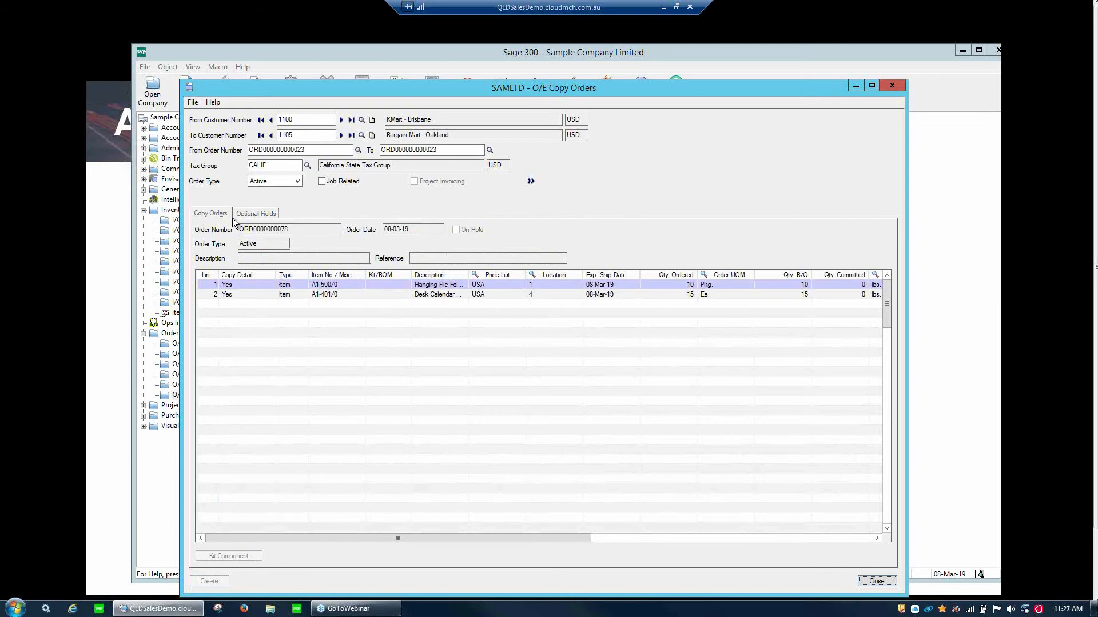
Set KMart - Brisbane as the destination customer too, and load its 17-line order as both the start and end of the range
{"action": "left_click", "coordinate": [295, 135]}
{"action": "key", "text": "Tab"}
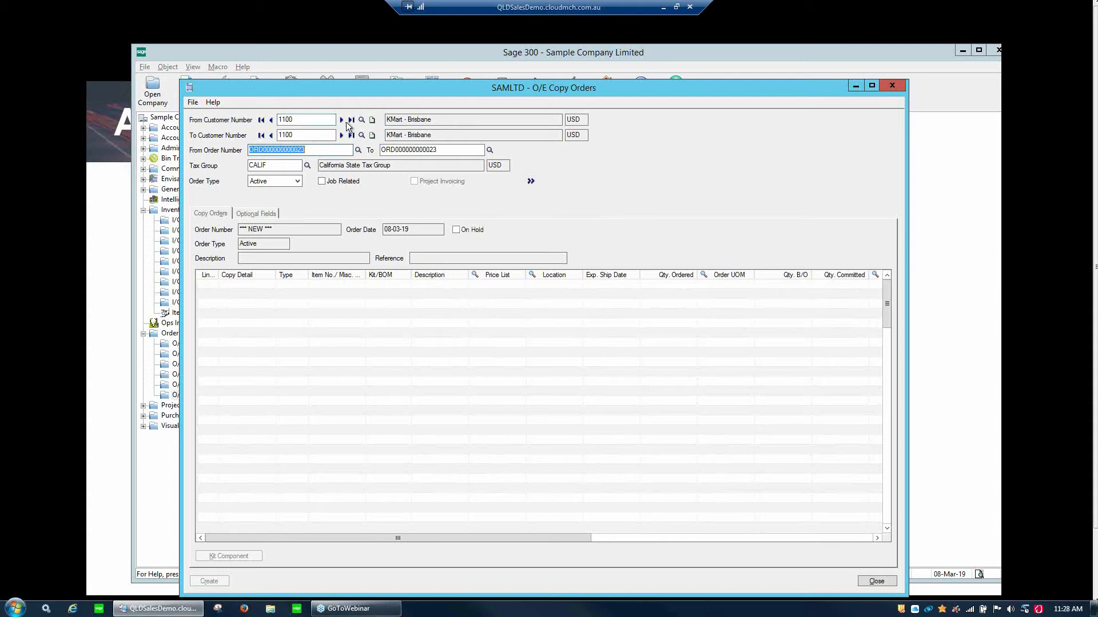
{"action": "left_click", "coordinate": [358, 149]}
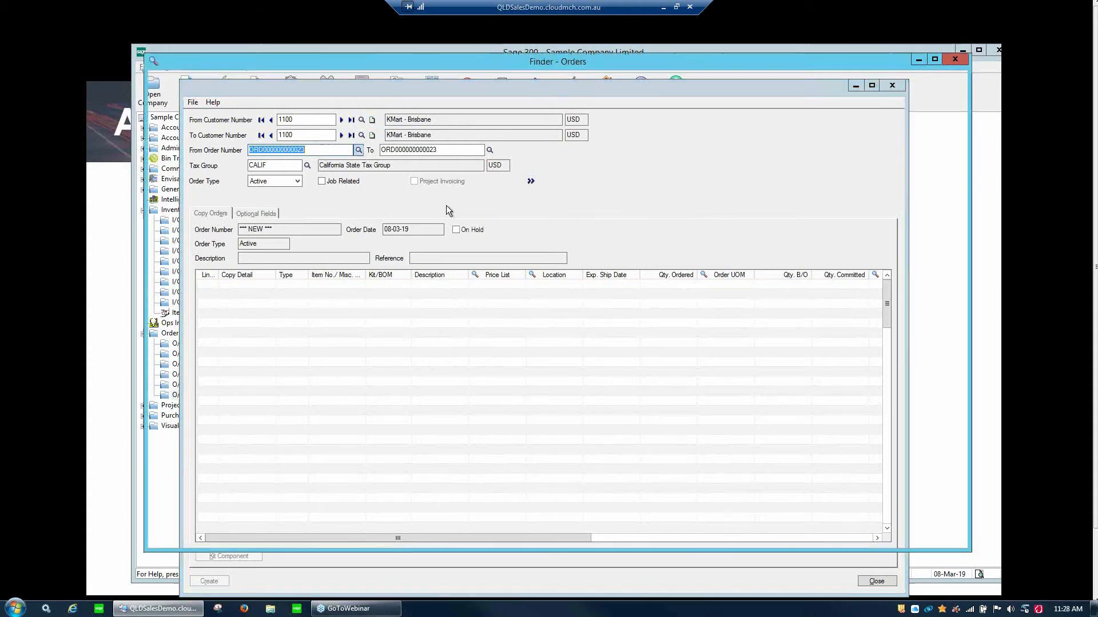
{"action": "double_click", "coordinate": [739, 256]}
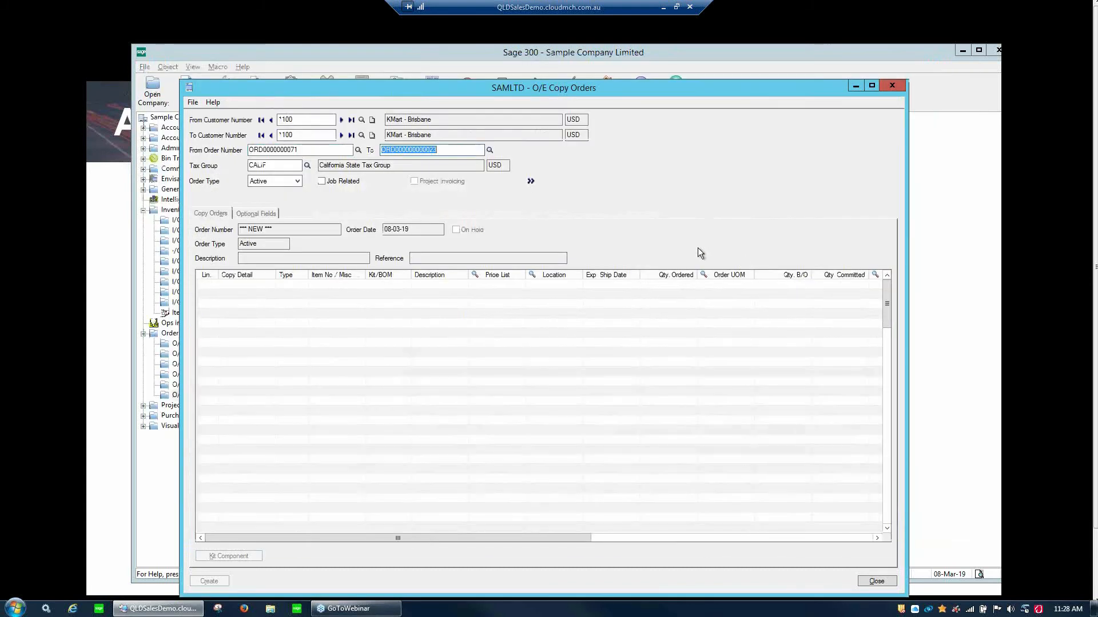
{"action": "key", "text": "Tab"}
{"action": "key", "text": "ctrl+v"}
{"action": "key", "text": "Tab"}
{"action": "left_click", "coordinate": [530, 183]}
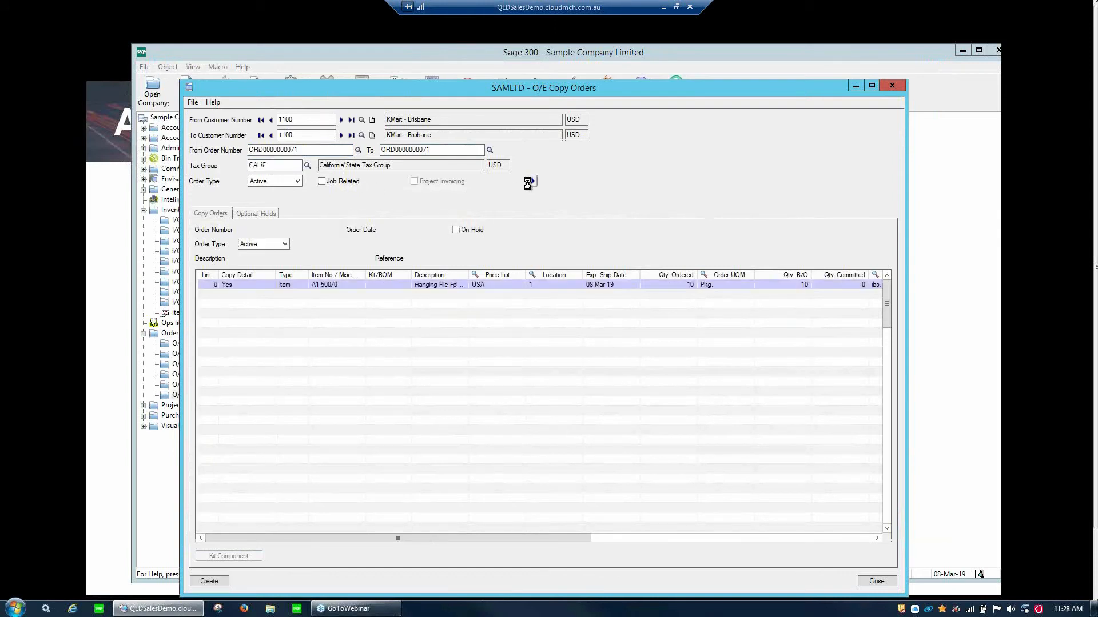
{"action": "left_click_drag", "start_coordinate": [318, 120], "coordinate": [239, 119]}
{"action": "left_click_drag", "start_coordinate": [323, 135], "coordinate": [258, 135]}
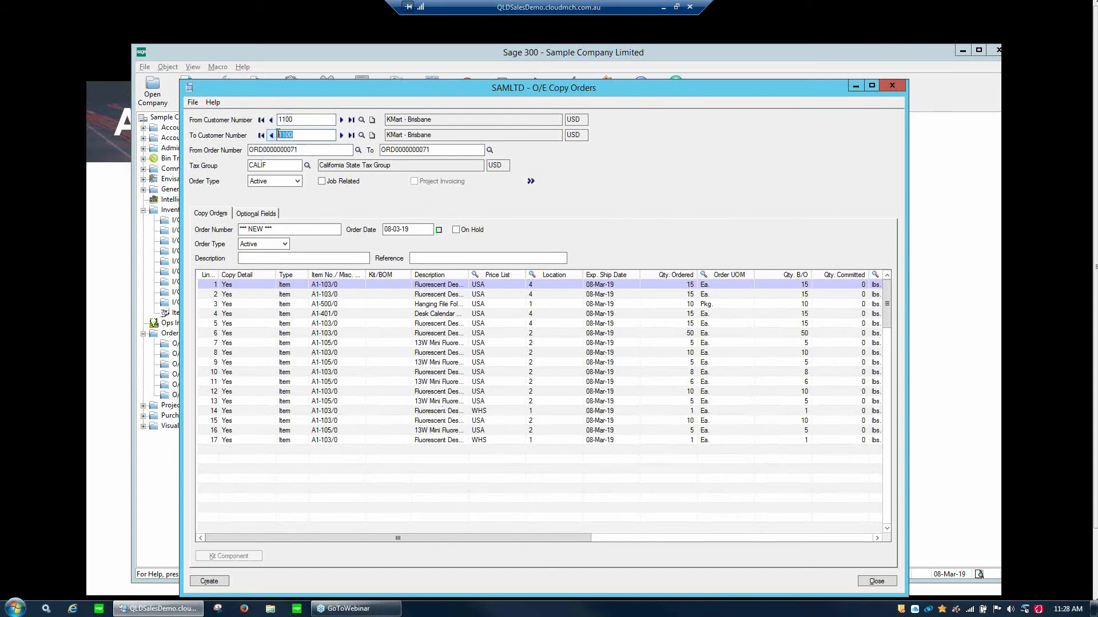
Set the new order's date to 08-04-19, keep its order type as Active, and create the copied order
{"action": "left_click", "coordinate": [400, 229]}
{"action": "key", "text": "BackSpace"}
{"action": "type", "text": "4"}
{"action": "key", "text": "Tab"}
{"action": "key", "text": "Return"}
{"action": "left_click", "coordinate": [259, 242]}
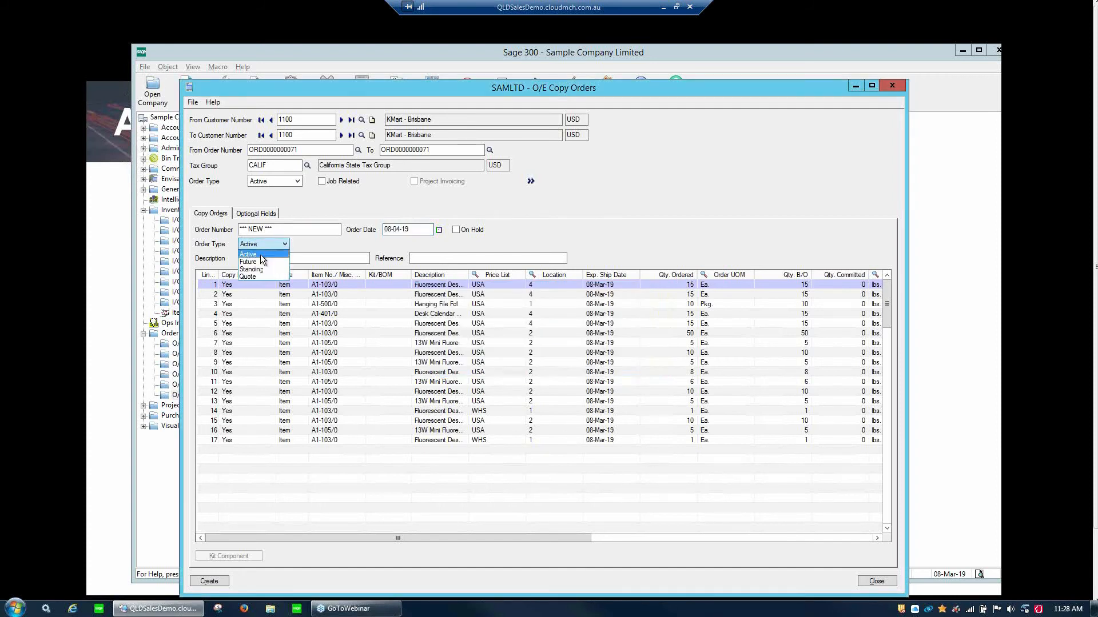
{"action": "left_click", "coordinate": [261, 255]}
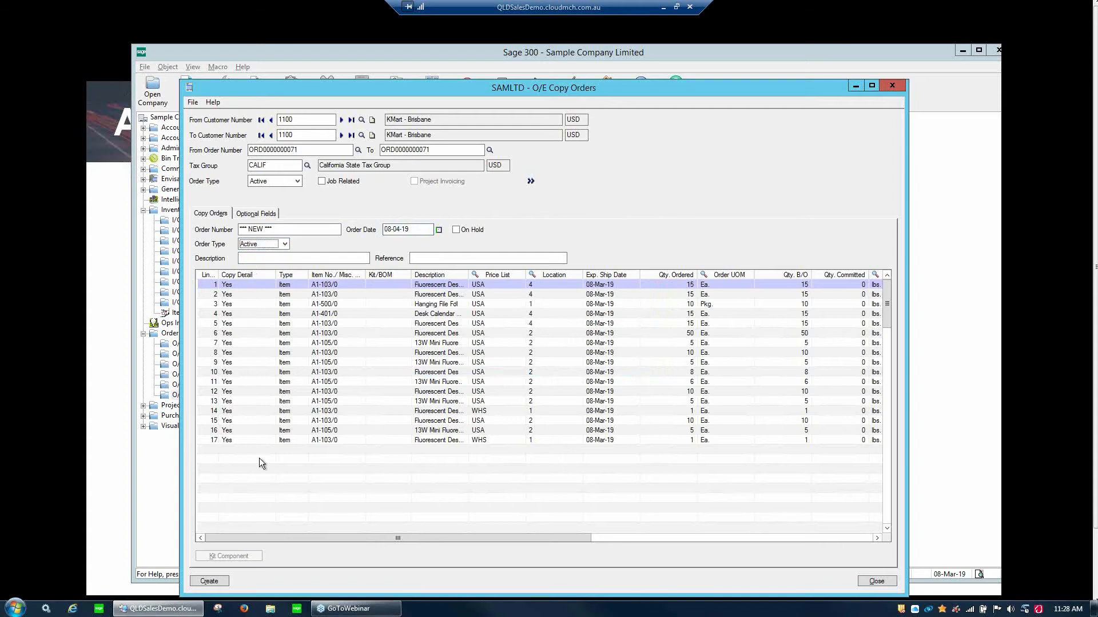
{"action": "left_click", "coordinate": [209, 582]}
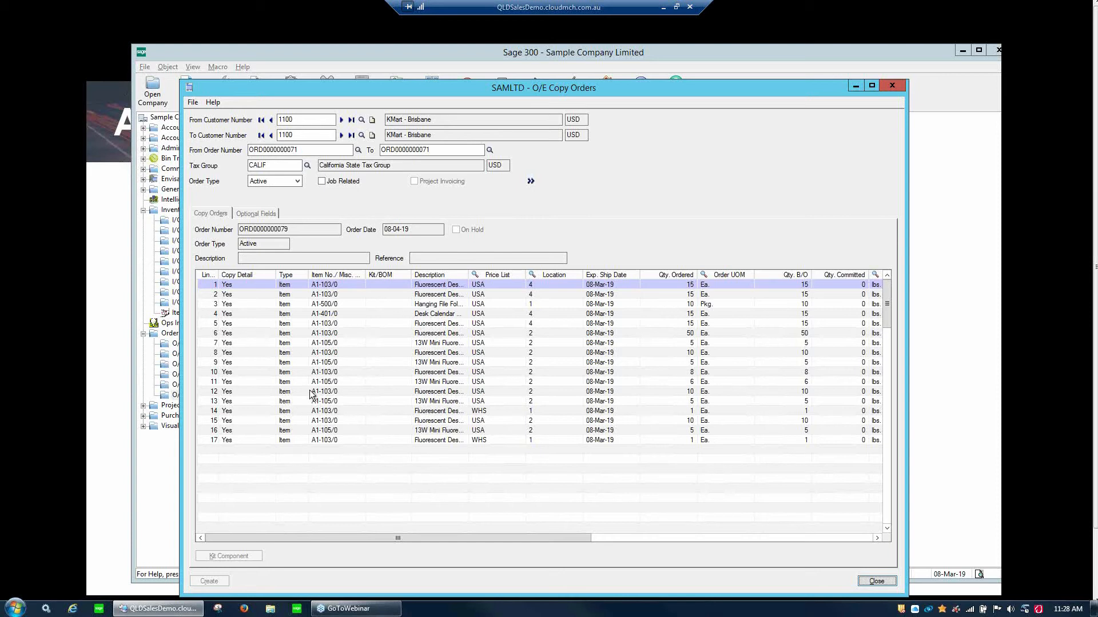
Reload the same order's details and exclude lines 4, 11 and 15 from the copy
{"action": "left_click", "coordinate": [530, 181]}
{"action": "left_click", "coordinate": [530, 180]}
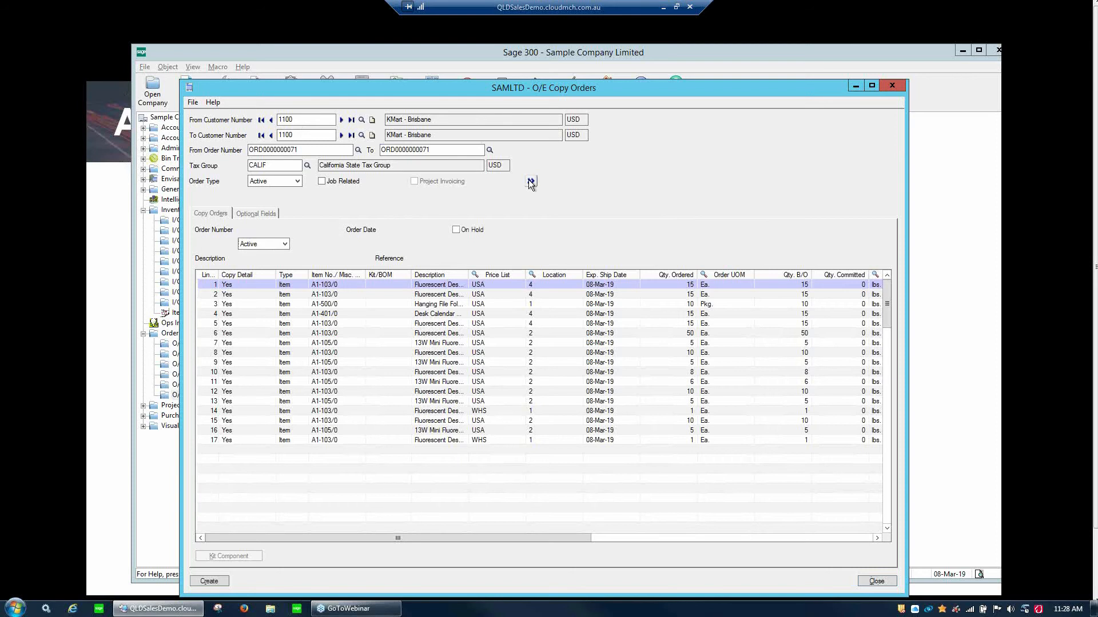
{"action": "double_click", "coordinate": [231, 313]}
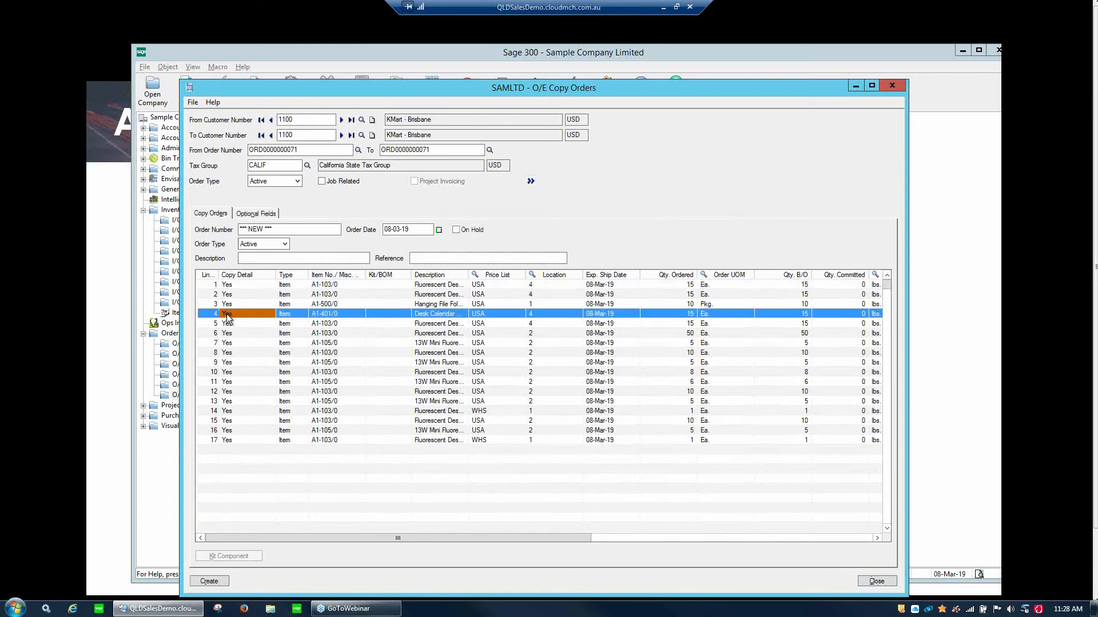
{"action": "double_click", "coordinate": [235, 383]}
{"action": "double_click", "coordinate": [233, 421]}
Set the quantity ordered to 5 on line 15 and to 2 on line 16
{"action": "left_click", "coordinate": [791, 423]}
{"action": "left_click", "coordinate": [691, 421]}
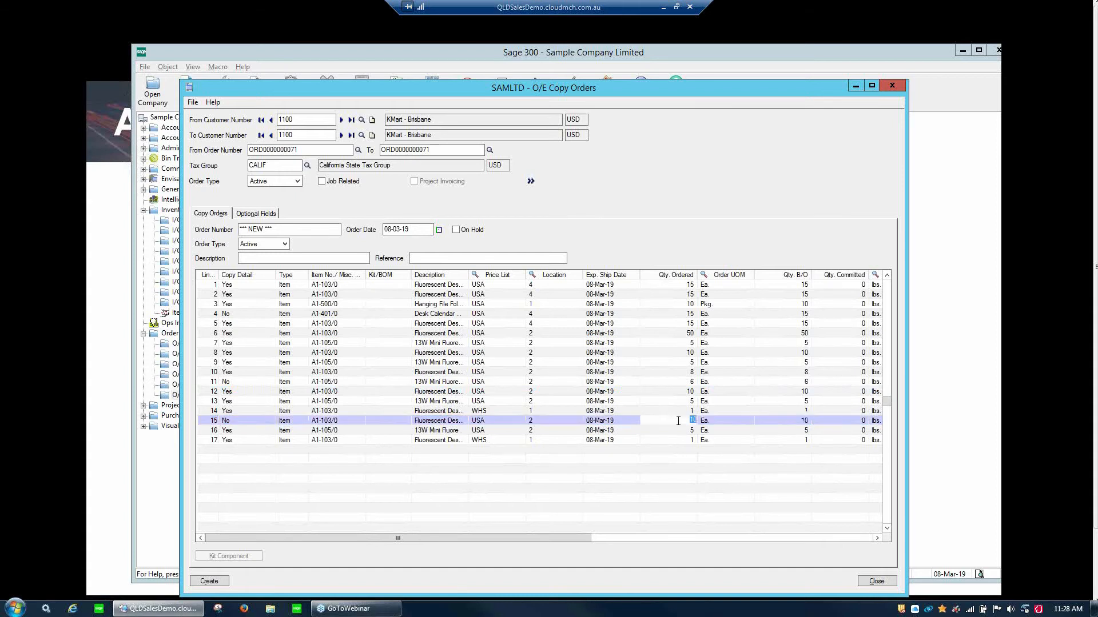
{"action": "type", "text": "5"}
{"action": "left_click", "coordinate": [748, 424]}
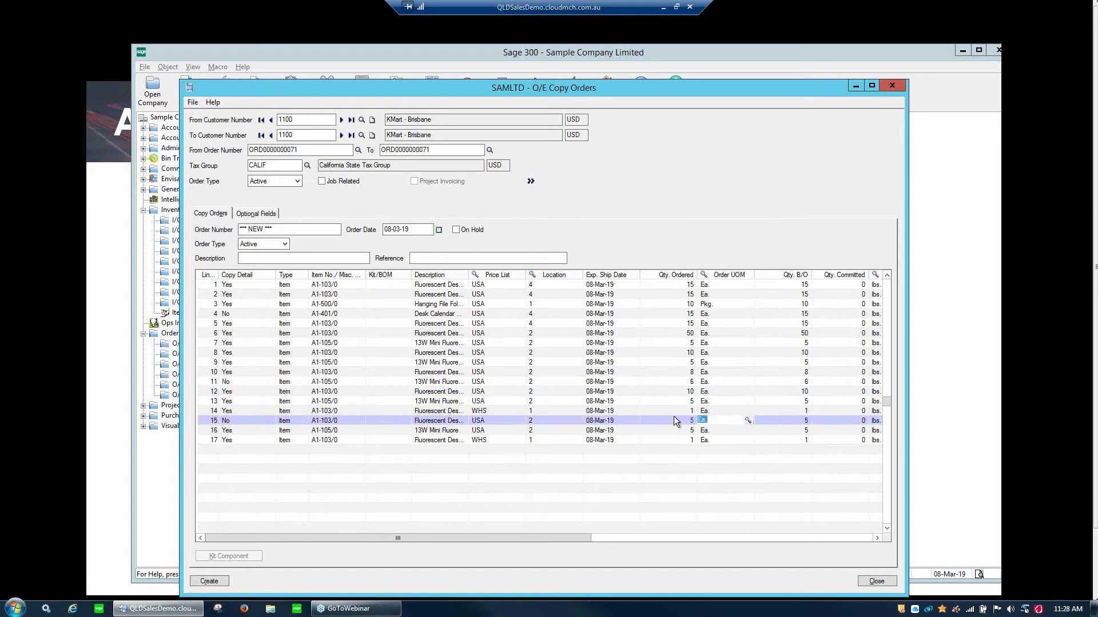
{"action": "left_click", "coordinate": [681, 429]}
{"action": "type", "text": "2"}
{"action": "key", "text": "Tab"}
Exclude line 17 from the copy and create the new order from the remaining lines
{"action": "double_click", "coordinate": [230, 439]}
{"action": "left_click", "coordinate": [236, 315]}
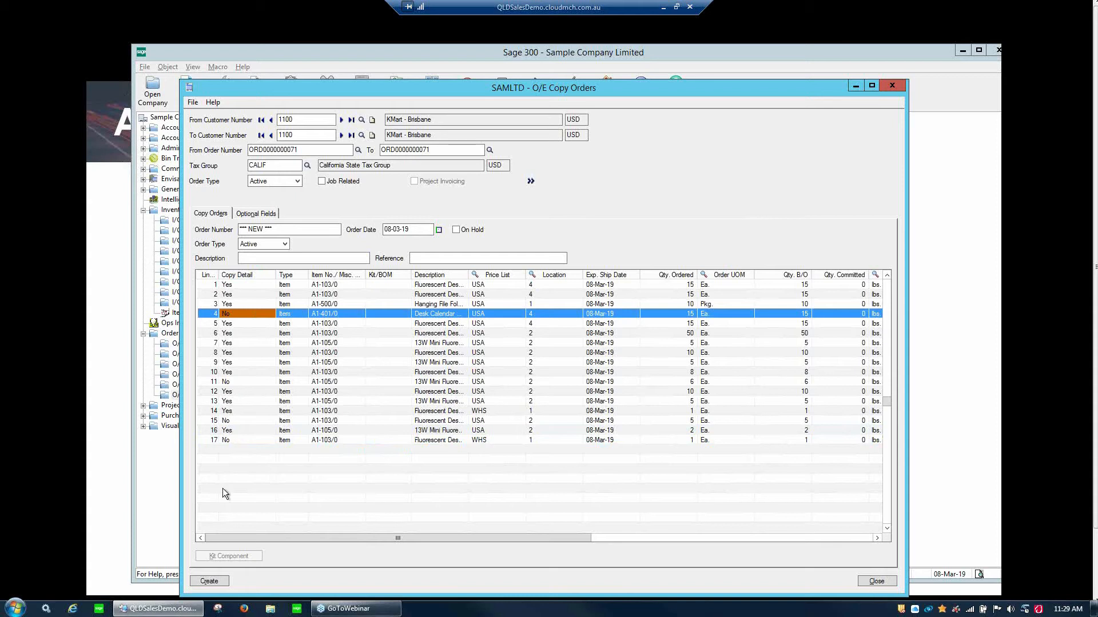
{"action": "left_click", "coordinate": [210, 583]}
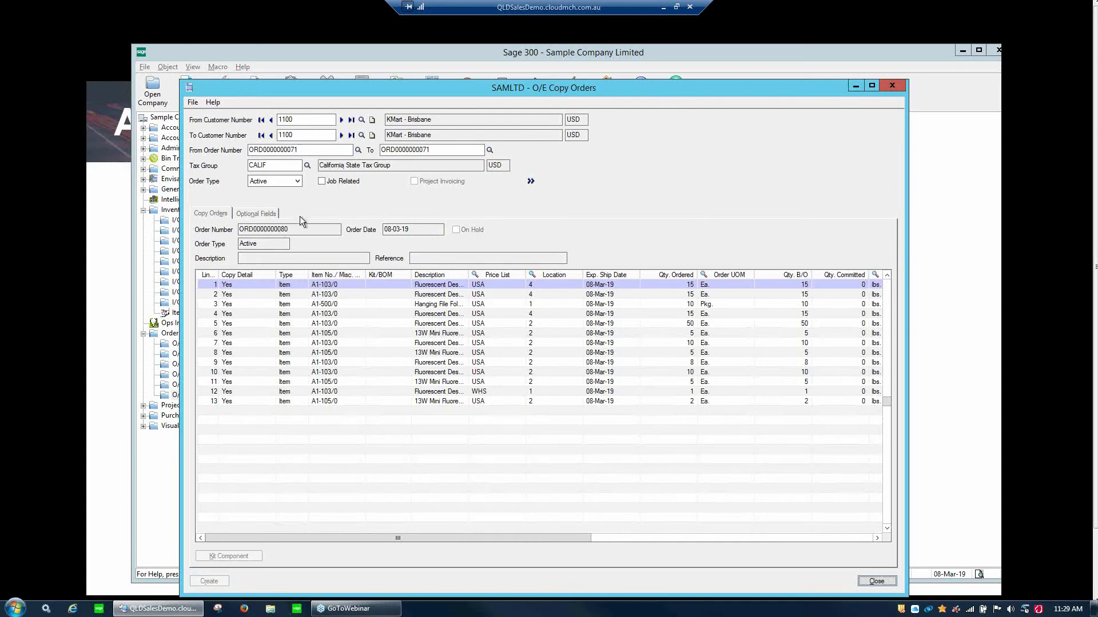
Reload the source order's details and check which order types the new order can take
{"action": "left_click", "coordinate": [531, 181]}
{"action": "left_click", "coordinate": [277, 245]}
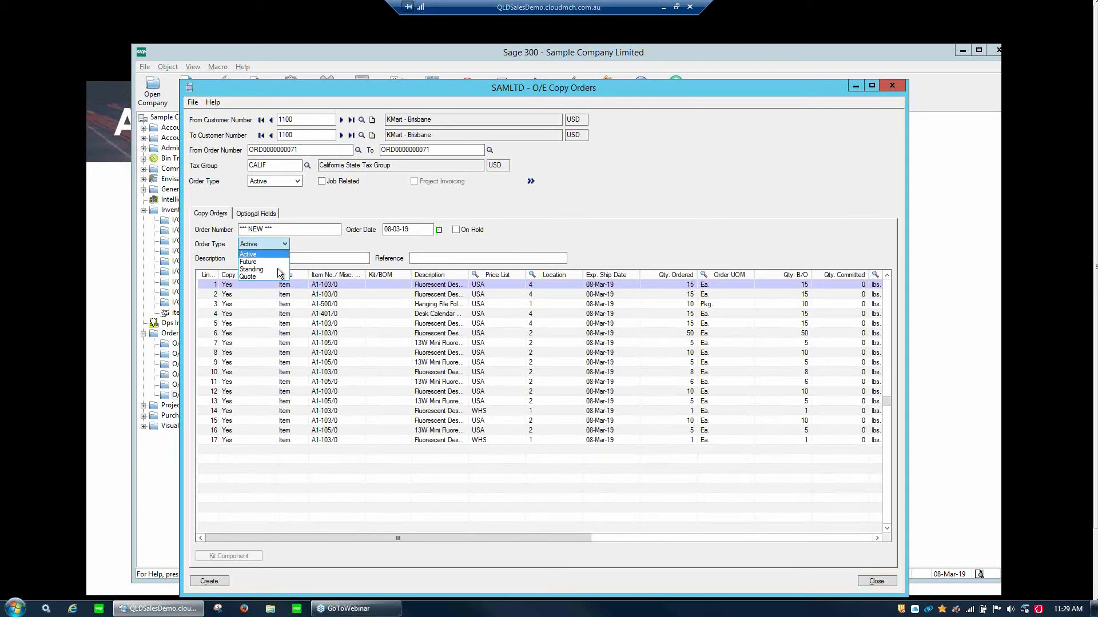
{"action": "left_click", "coordinate": [388, 197]}
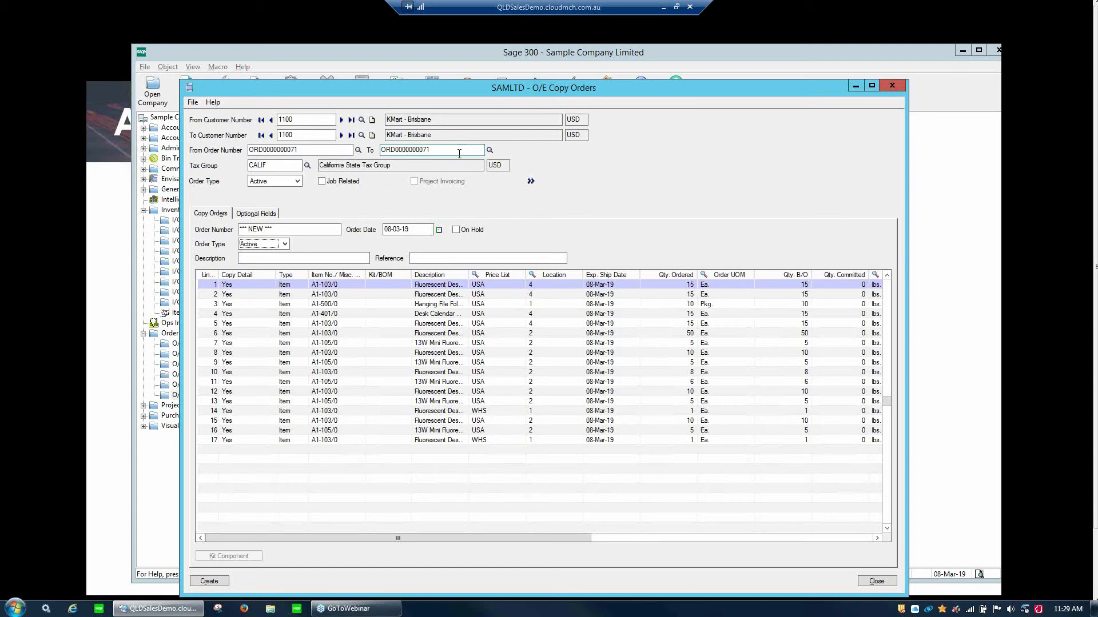
Extend the end of the order range to the quote listed after KMart - Brisbane's orders and load the combined details
{"action": "left_click", "coordinate": [479, 152]}
{"action": "key", "text": "F5"}
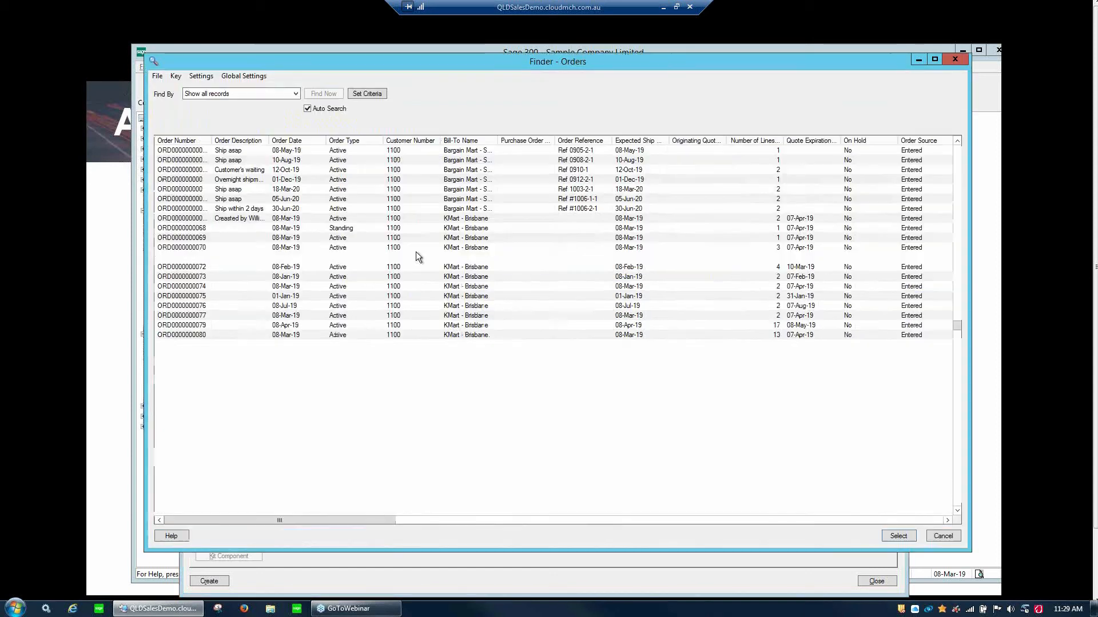
{"action": "double_click", "coordinate": [469, 345]}
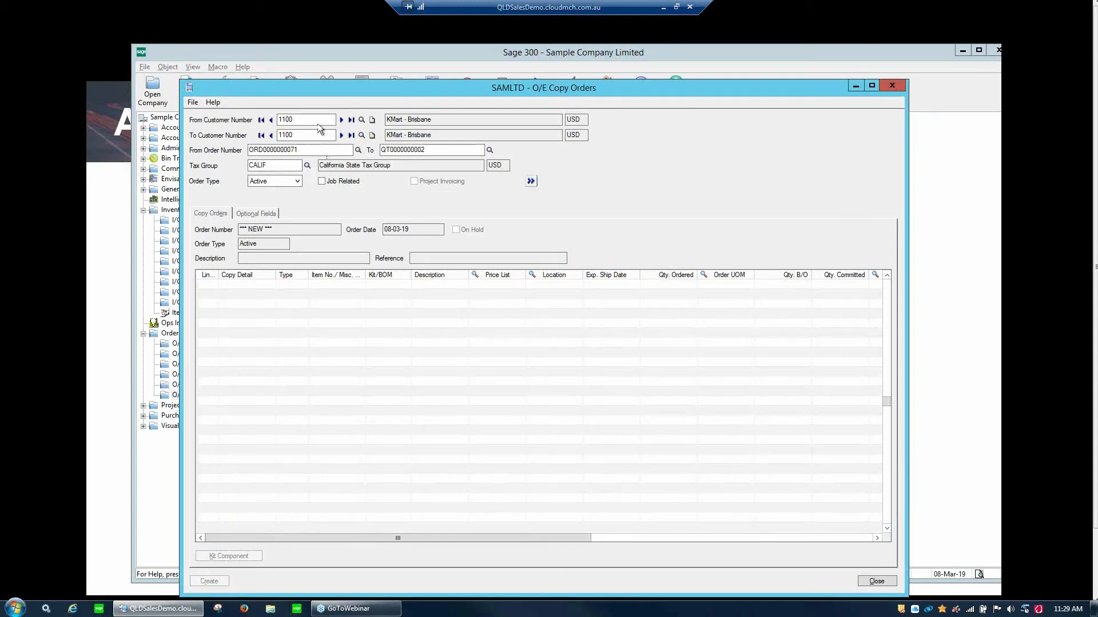
{"action": "left_click", "coordinate": [530, 182]}
Review the combined order lines through to the last one, and close Copy Orders without creating an order
{"action": "left_click", "coordinate": [337, 461]}
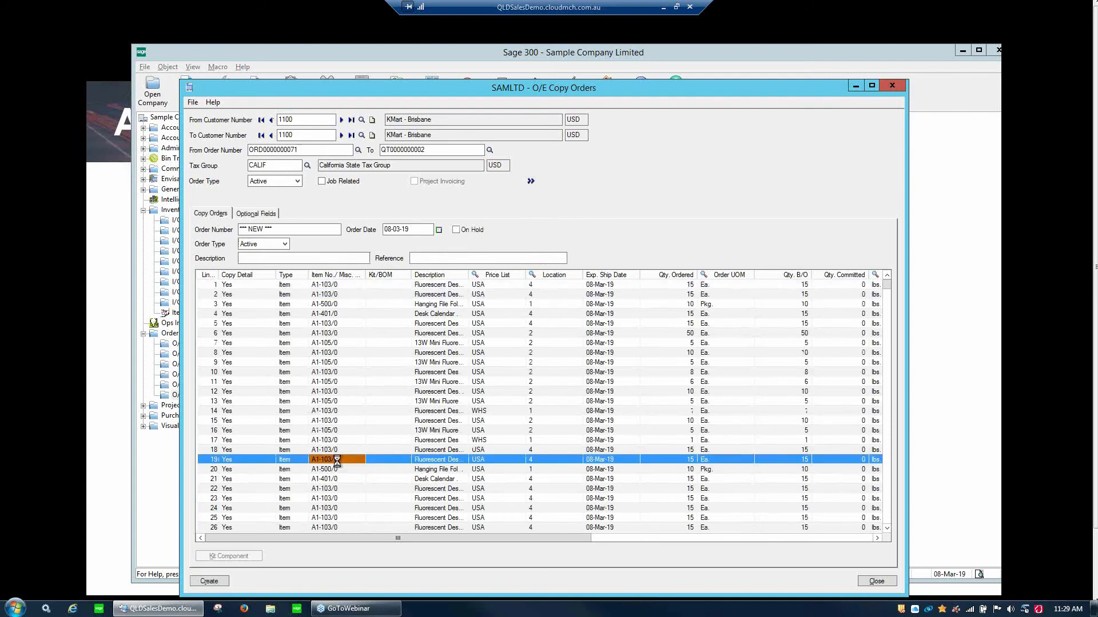
{"action": "key", "text": "End"}
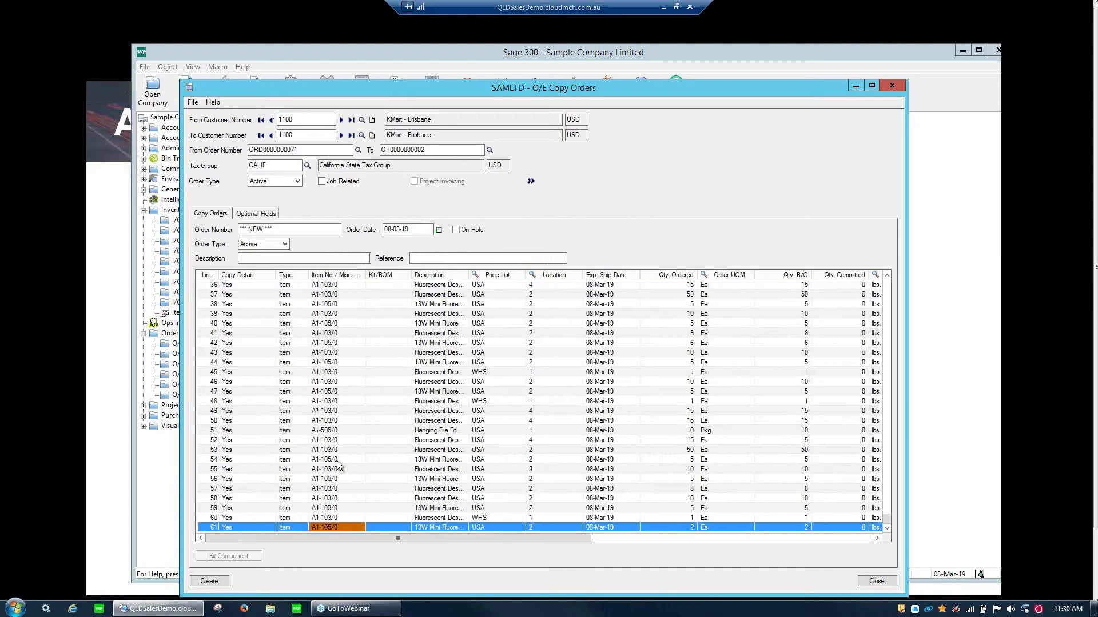
{"action": "left_click", "coordinate": [347, 352]}
{"action": "left_click", "coordinate": [339, 360]}
{"action": "left_click", "coordinate": [335, 373]}
{"action": "left_click", "coordinate": [334, 381]}
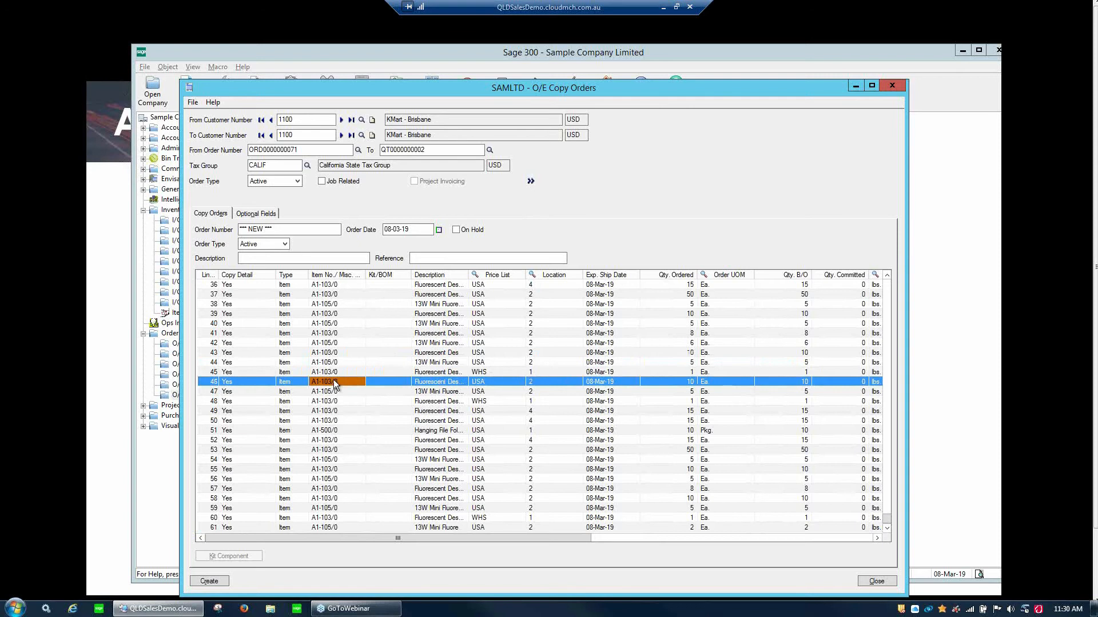
{"action": "left_click", "coordinate": [876, 581]}
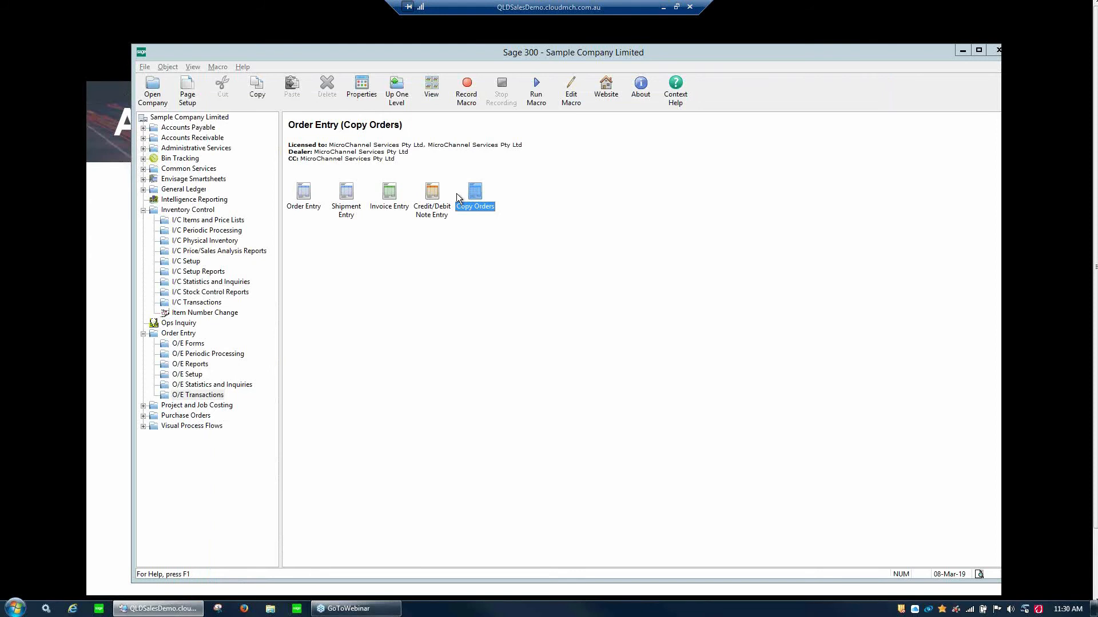
Open O/E Credit/Debit Note Entry, try the Debit Note document type, and set it back to Credit Note
{"action": "left_click", "coordinate": [425, 200]}
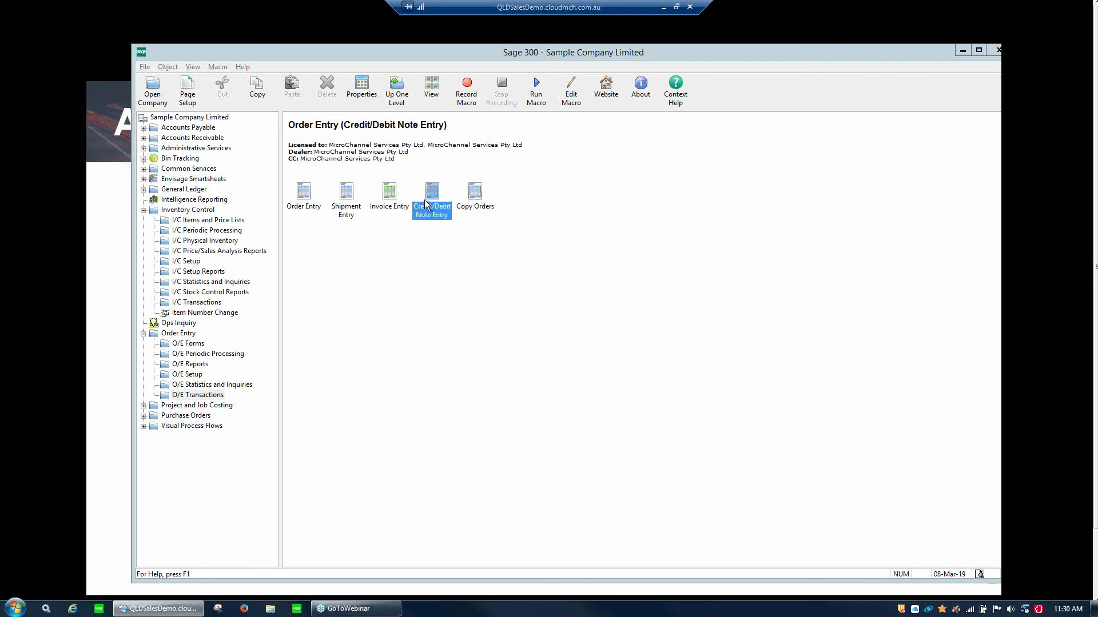
{"action": "double_click", "coordinate": [424, 200]}
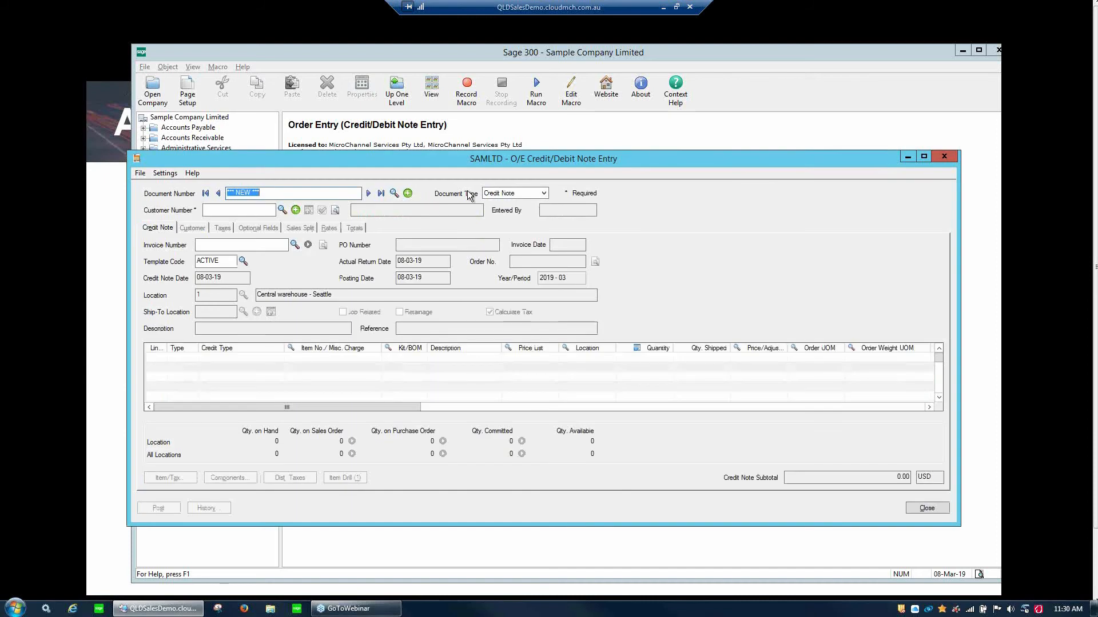
{"action": "left_click", "coordinate": [526, 196]}
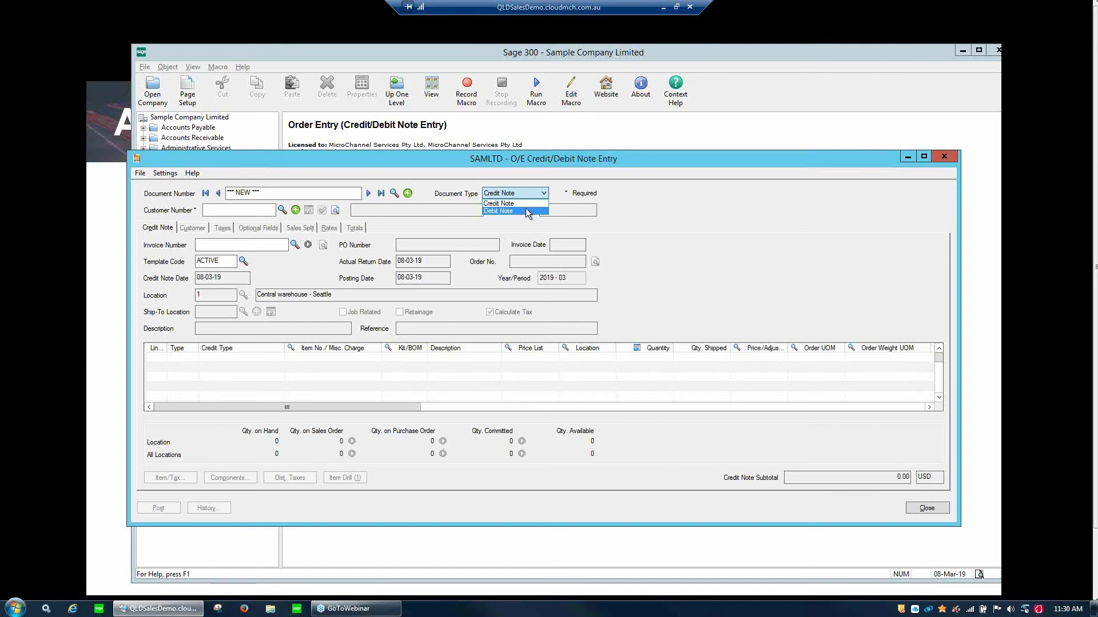
{"action": "left_click", "coordinate": [526, 211]}
{"action": "left_click", "coordinate": [505, 194]}
{"action": "left_click", "coordinate": [505, 203]}
Set KMart - Brisbane as the credit note's customer and select its 10-Aug-19 "Ship asap" invoice to credit
{"action": "left_click", "coordinate": [259, 211]}
{"action": "type", "text": "1100"}
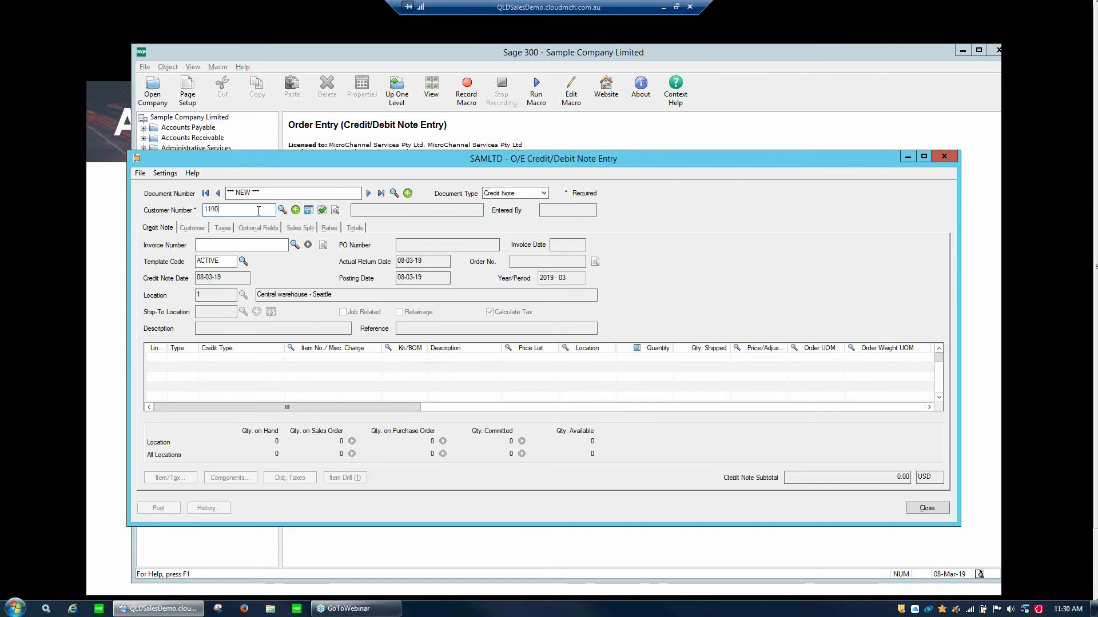
{"action": "key", "text": "Tab"}
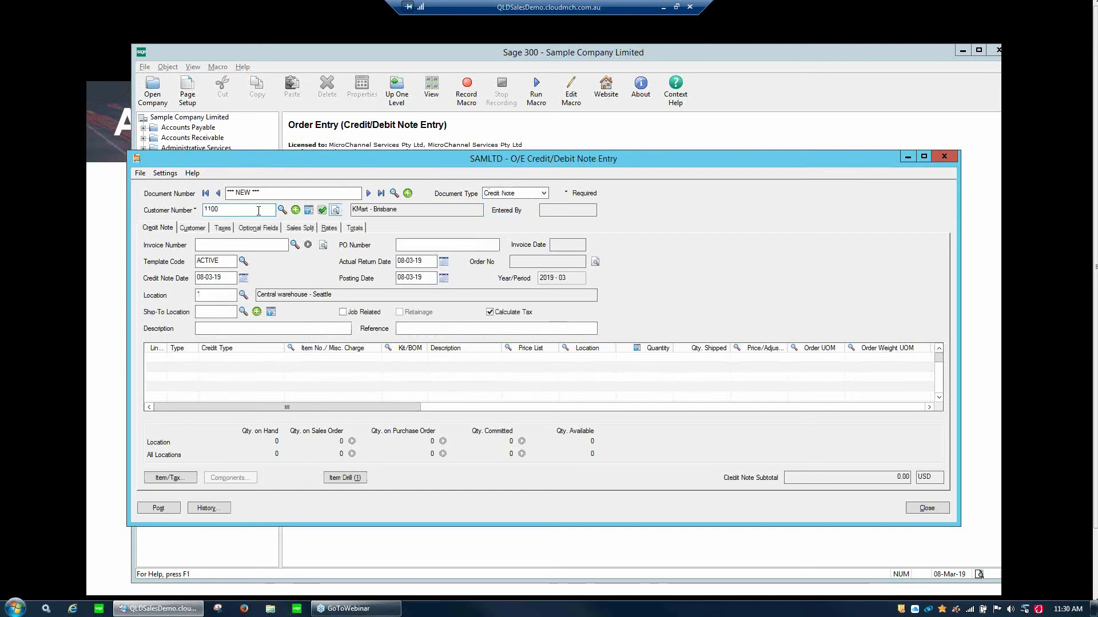
{"action": "left_click", "coordinate": [294, 245]}
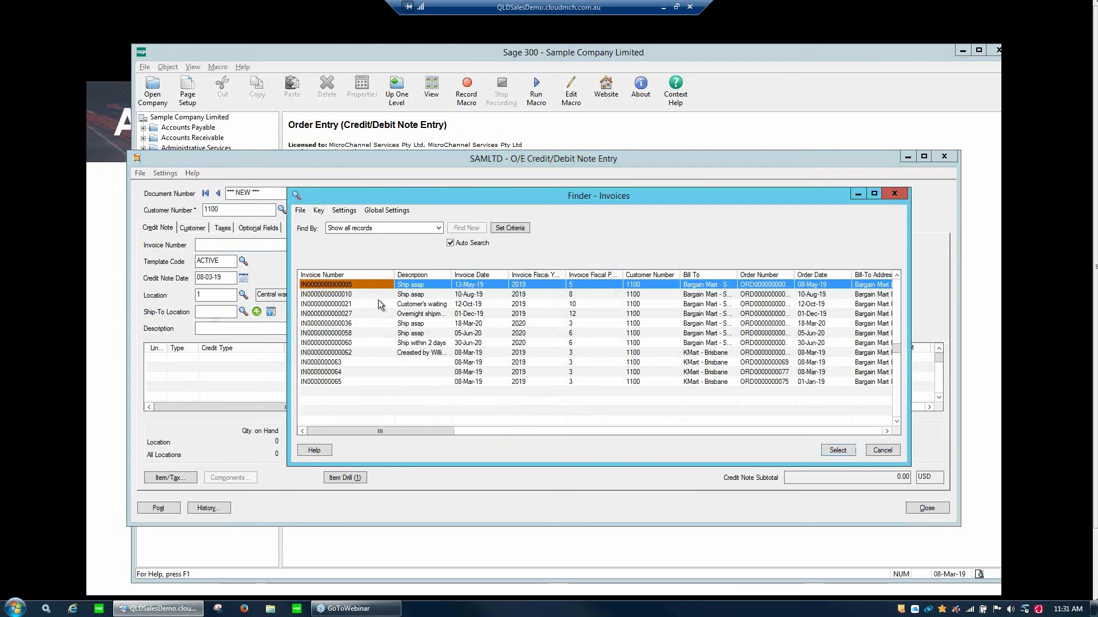
{"action": "left_click", "coordinate": [512, 373]}
{"action": "left_click", "coordinate": [525, 284]}
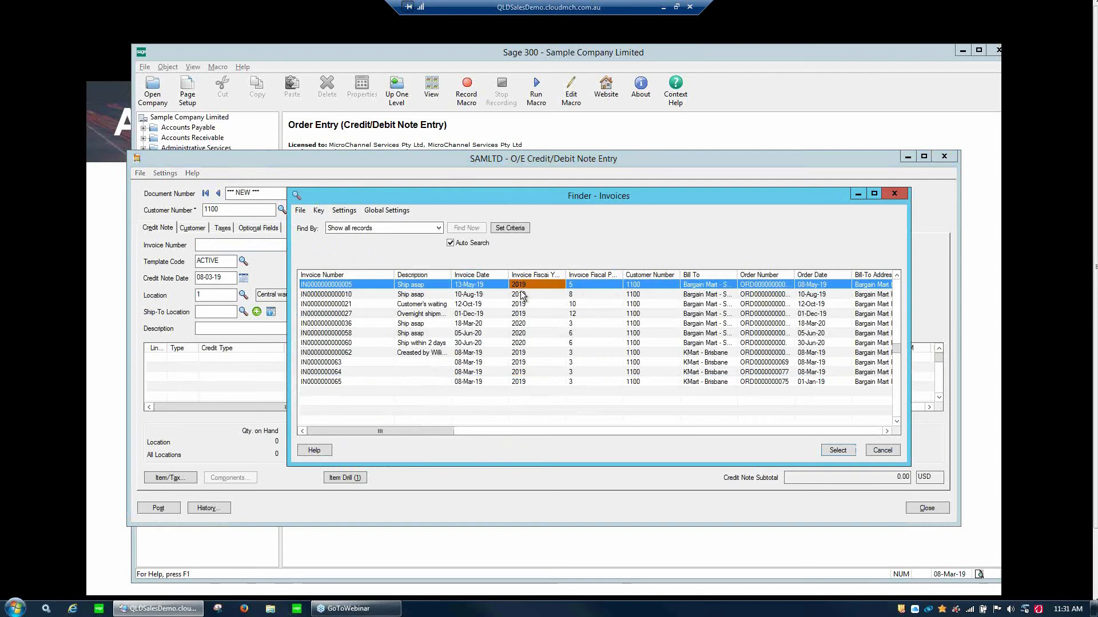
{"action": "double_click", "coordinate": [517, 294]}
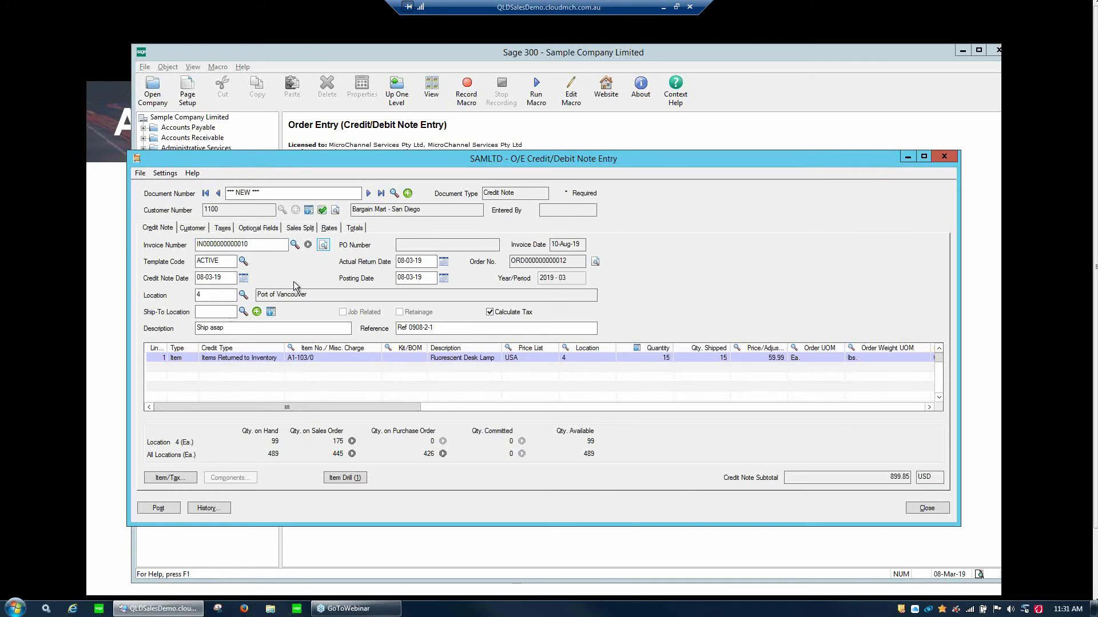
Drill down to the selected invoice, review its line details and totals, and close it
{"action": "left_click", "coordinate": [310, 244]}
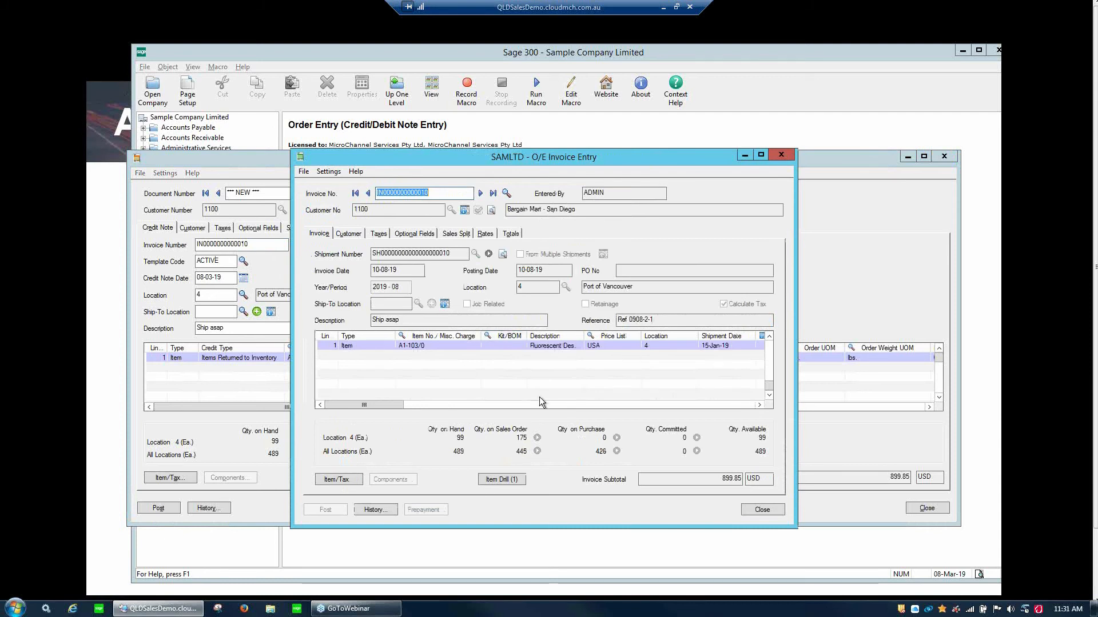
{"action": "left_click", "coordinate": [506, 234]}
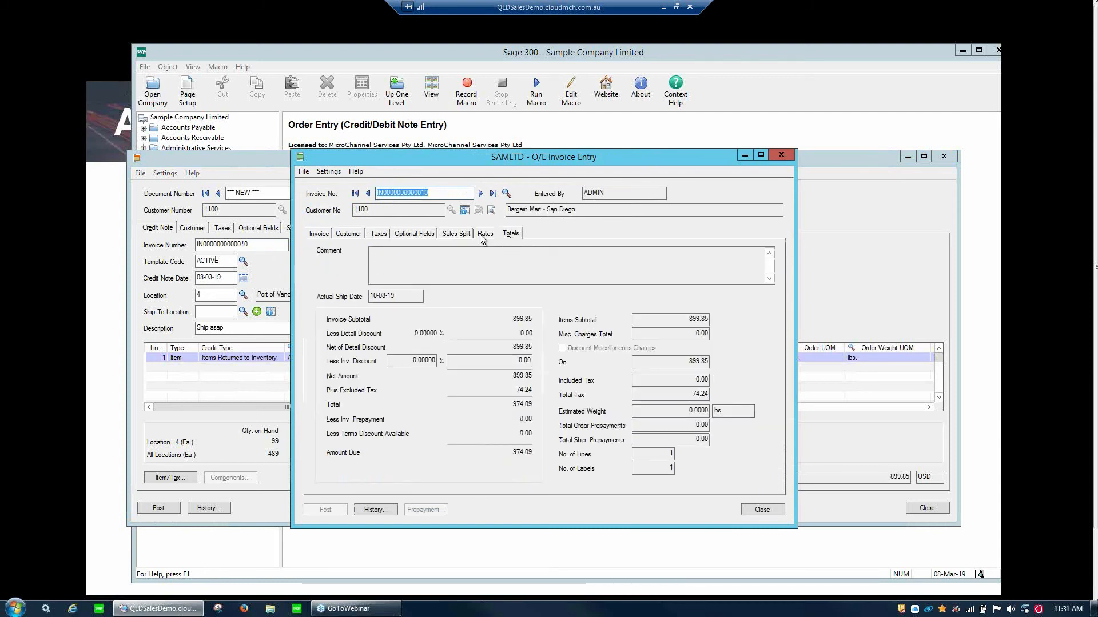
{"action": "left_click", "coordinate": [319, 234]}
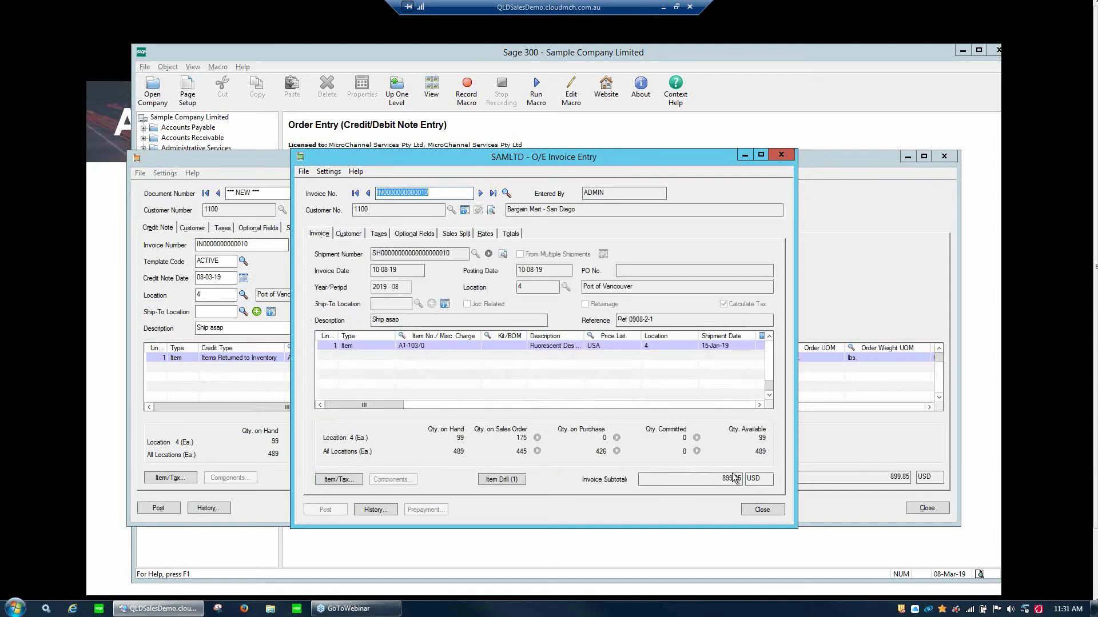
{"action": "left_click", "coordinate": [512, 234]}
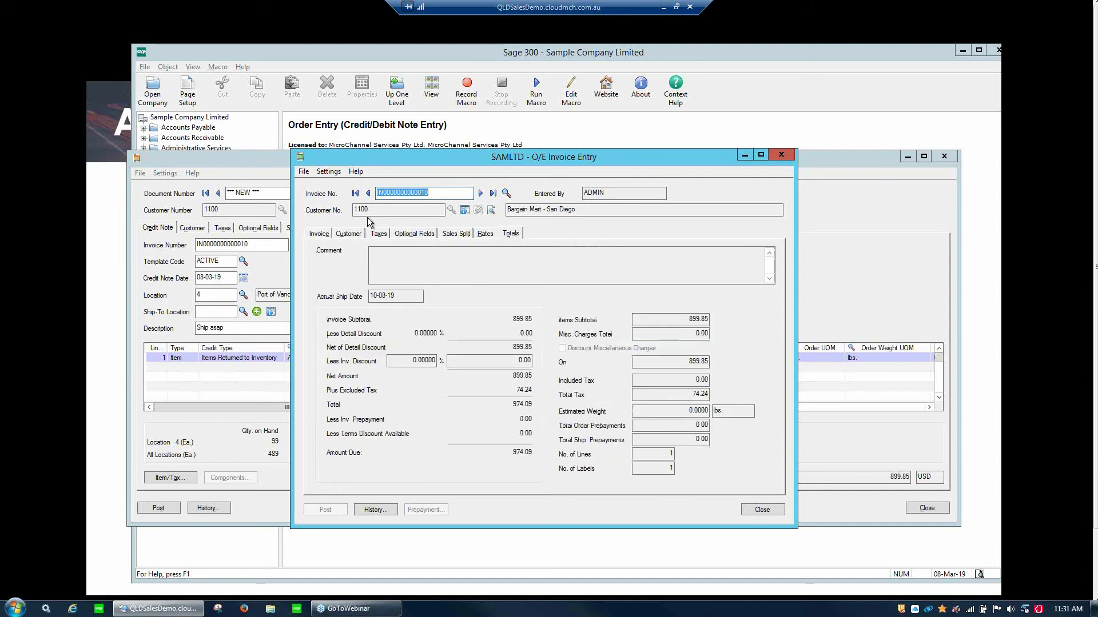
{"action": "left_click", "coordinate": [762, 510]}
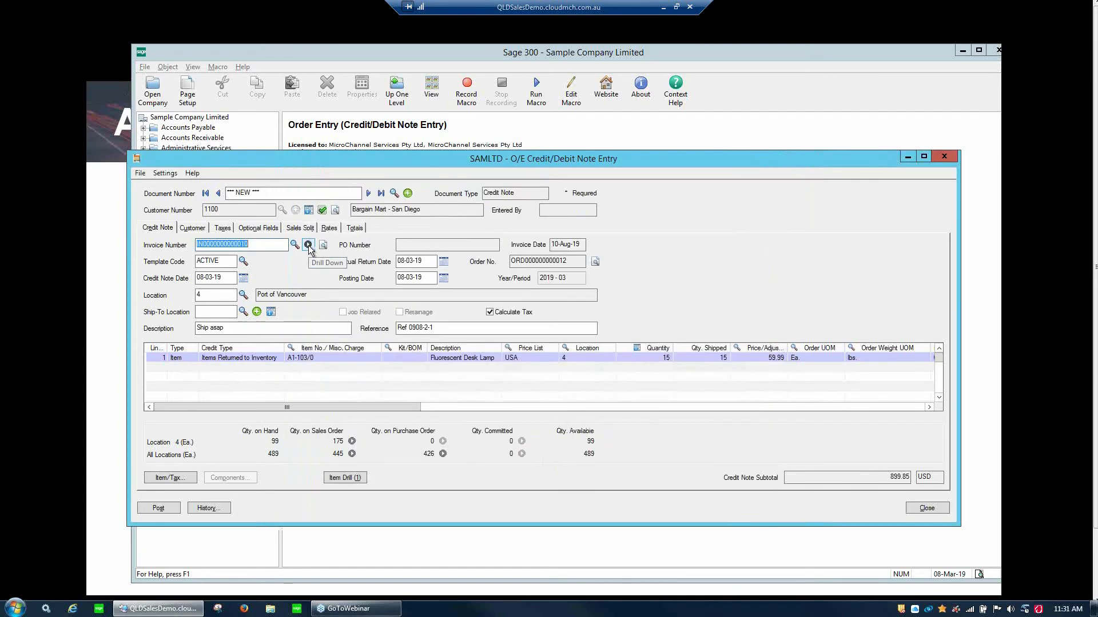
Set the credited quantity of the Fluorescent Desk Lamp line to 1 and check its credit type and price fields
{"action": "left_click", "coordinate": [328, 357]}
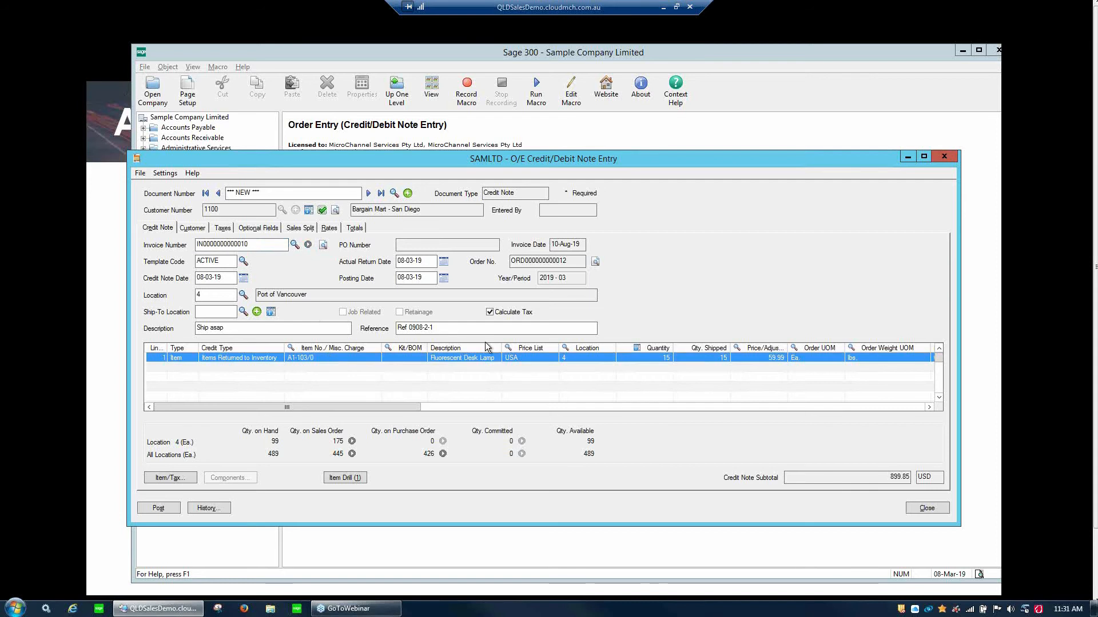
{"action": "left_click", "coordinate": [663, 359]}
{"action": "type", "text": "1"}
{"action": "left_click", "coordinate": [684, 358]}
{"action": "left_click", "coordinate": [249, 359]}
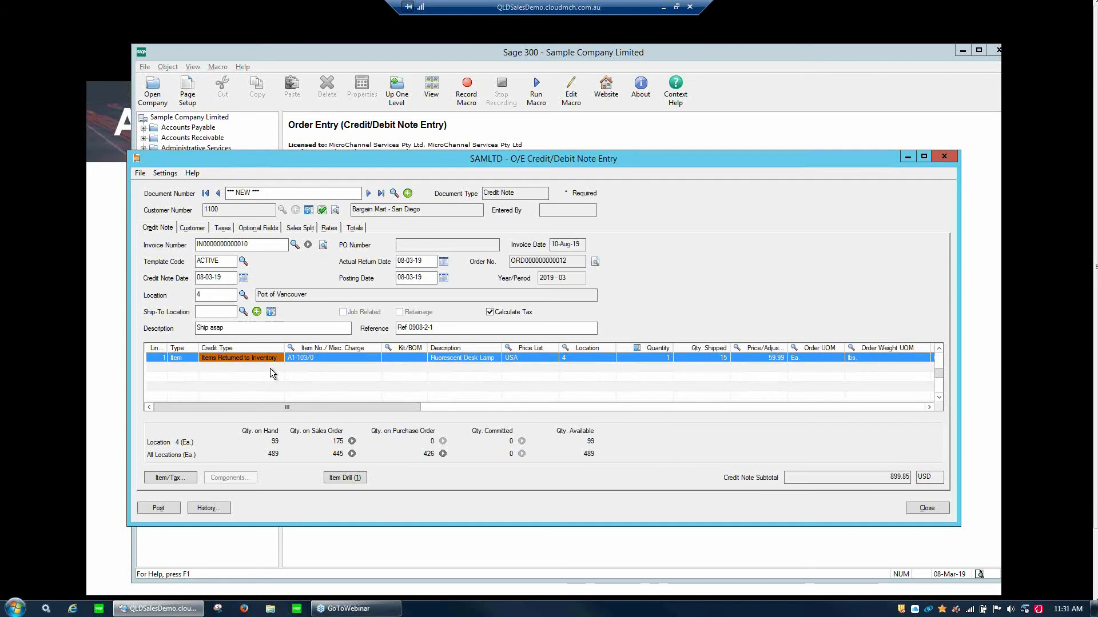
{"action": "left_click", "coordinate": [778, 359]}
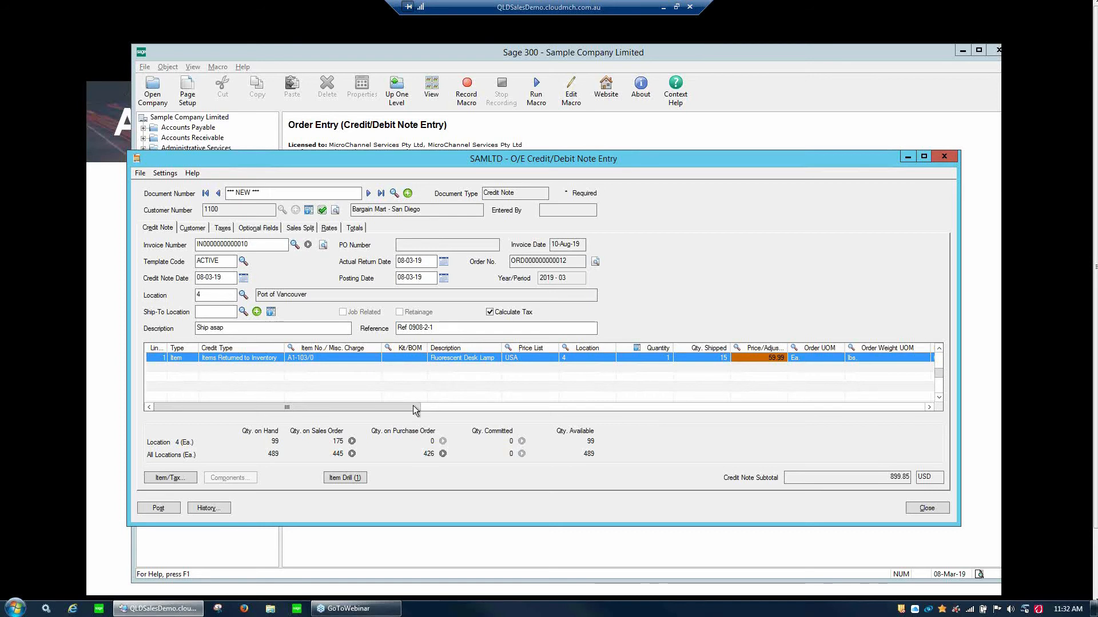
{"action": "mouse_move", "coordinate": [419, 411]}
{"action": "left_mouse_down"}
{"action": "mouse_move", "coordinate": [474, 413]}
{"action": "mouse_move", "coordinate": [419, 412]}
{"action": "left_mouse_up"}
Set the desk lamp line's credit type to Damaged Items and its price to 30.00
{"action": "left_click", "coordinate": [260, 358]}
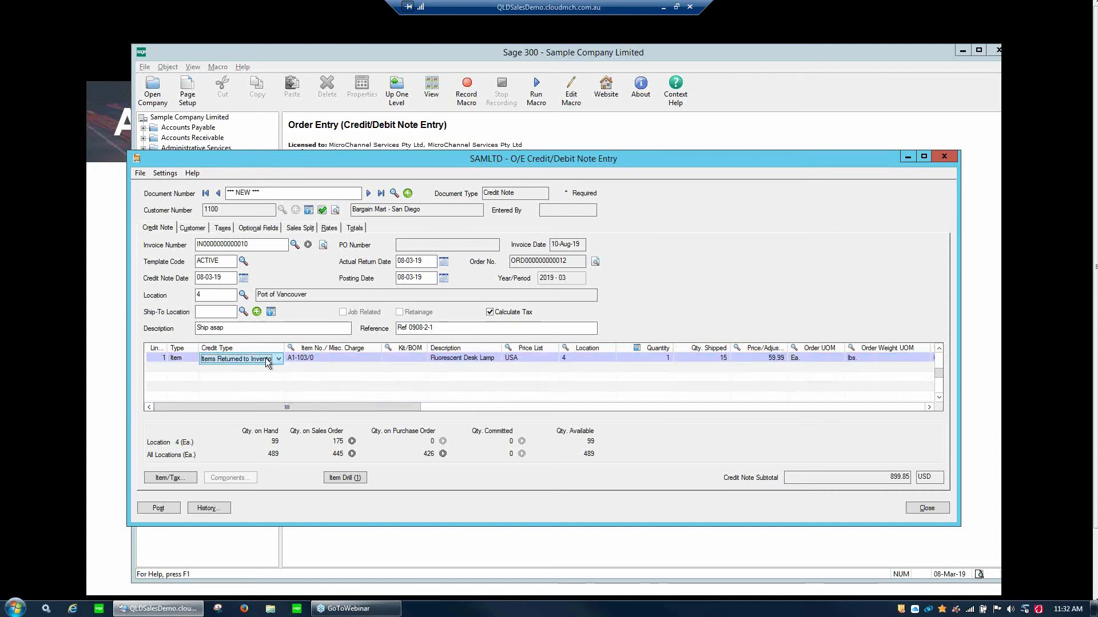
{"action": "left_click", "coordinate": [277, 359]}
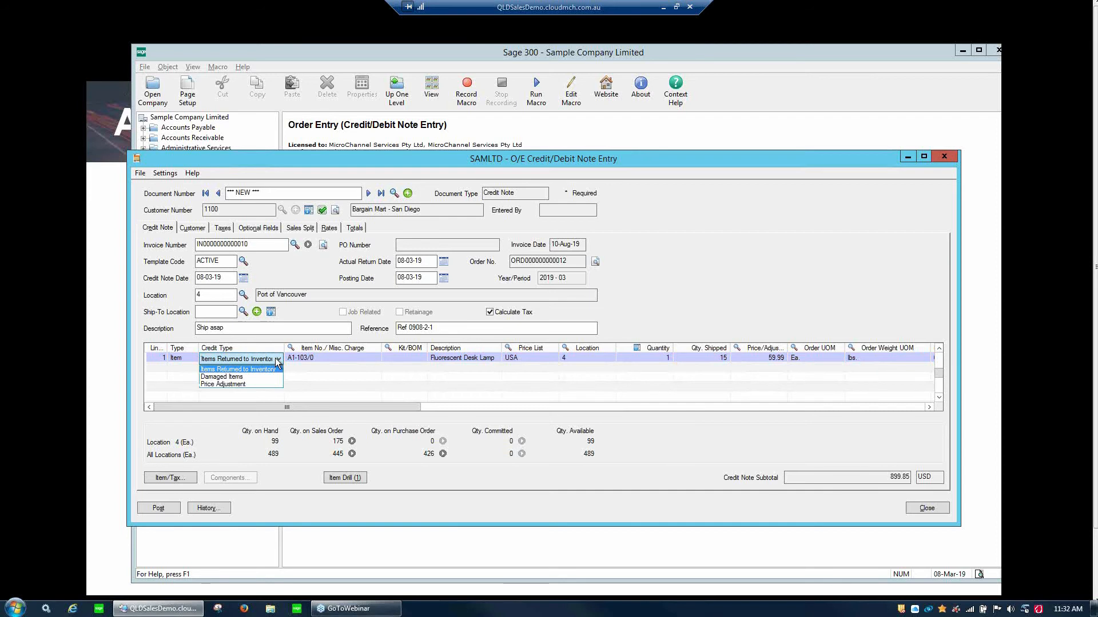
{"action": "left_click", "coordinate": [266, 378]}
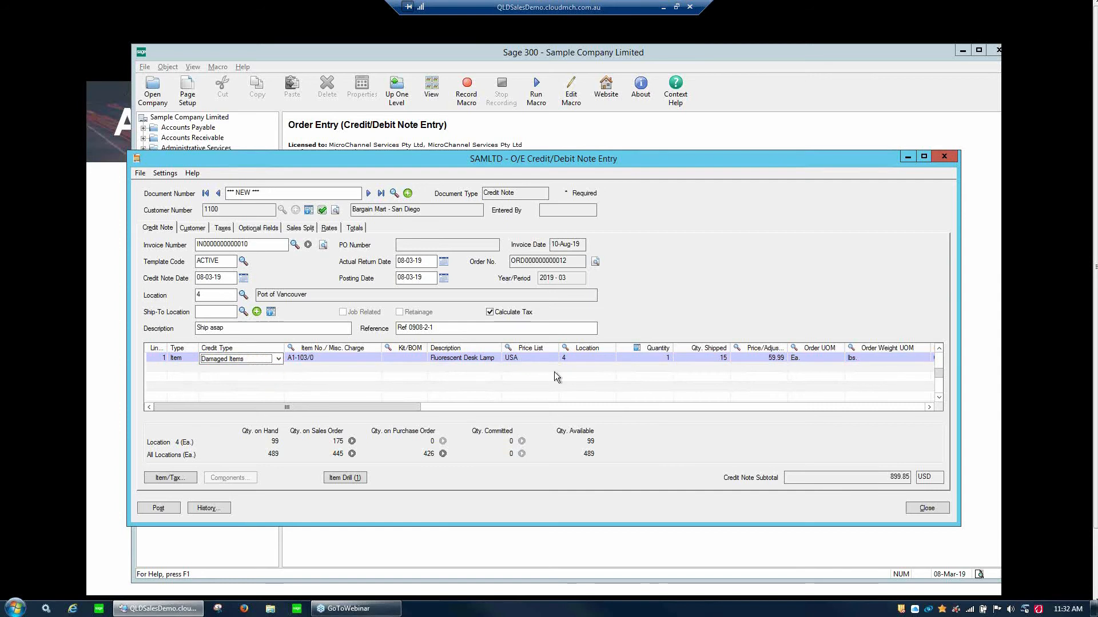
{"action": "left_click", "coordinate": [655, 357]}
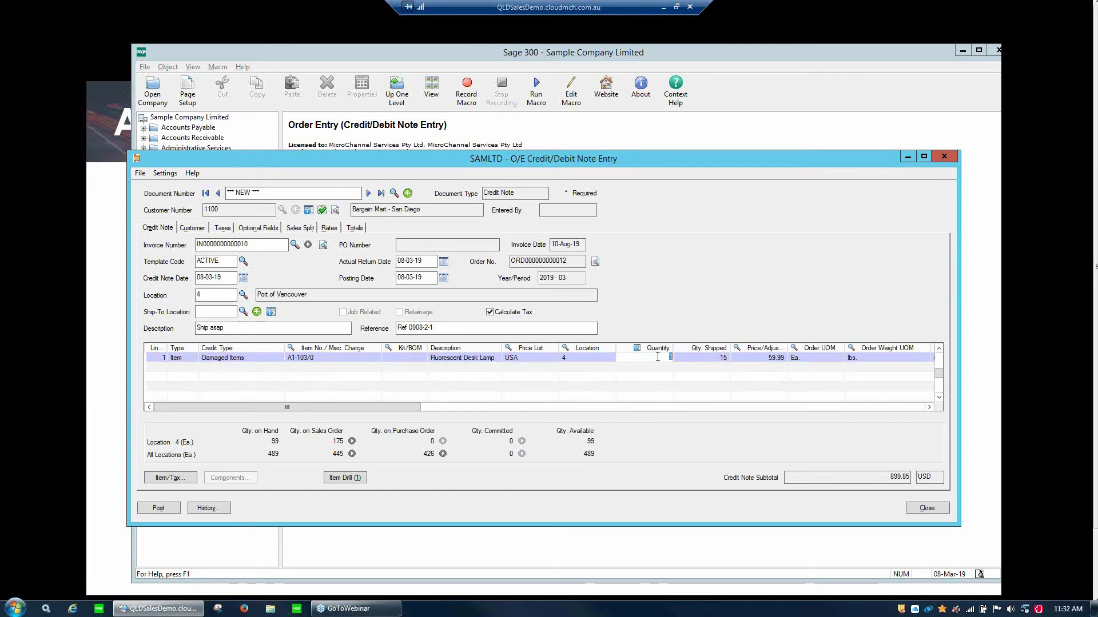
{"action": "left_click", "coordinate": [765, 358]}
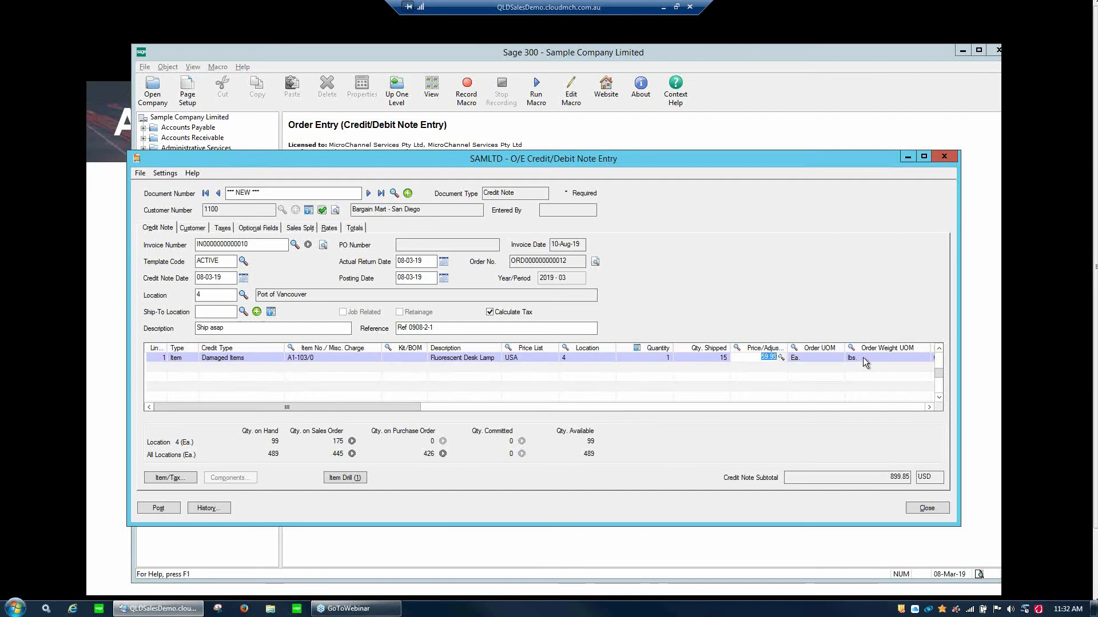
{"action": "type", "text": "30"}
{"action": "key", "text": "Return"}
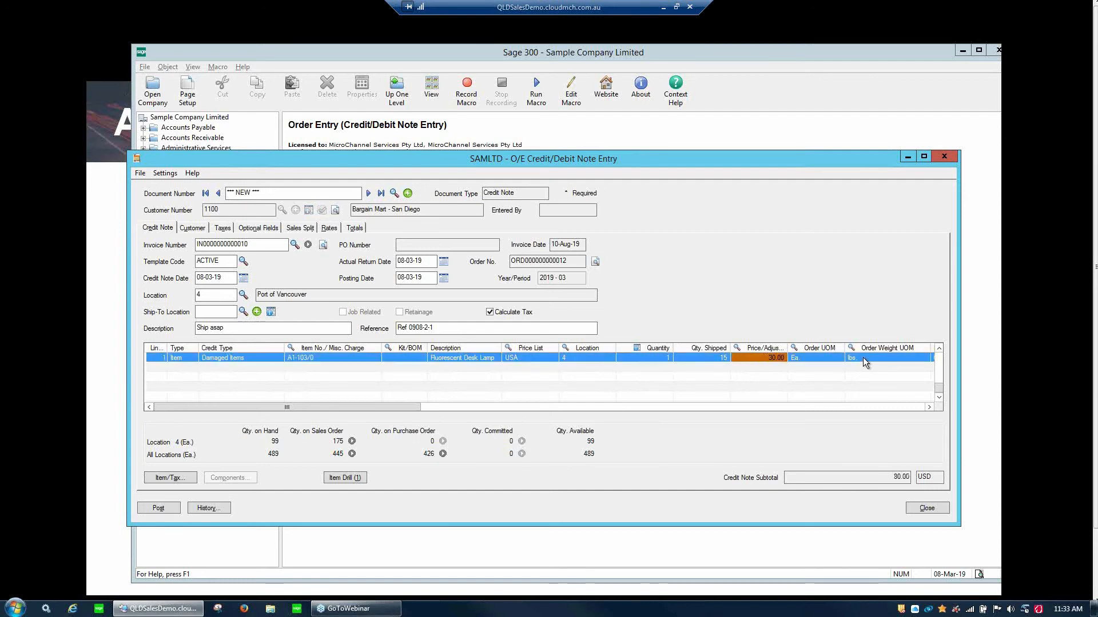
Change the desk lamp line to a Price Adjustment for a quantity of 15 at 1.00 each
{"action": "left_click", "coordinate": [216, 358]}
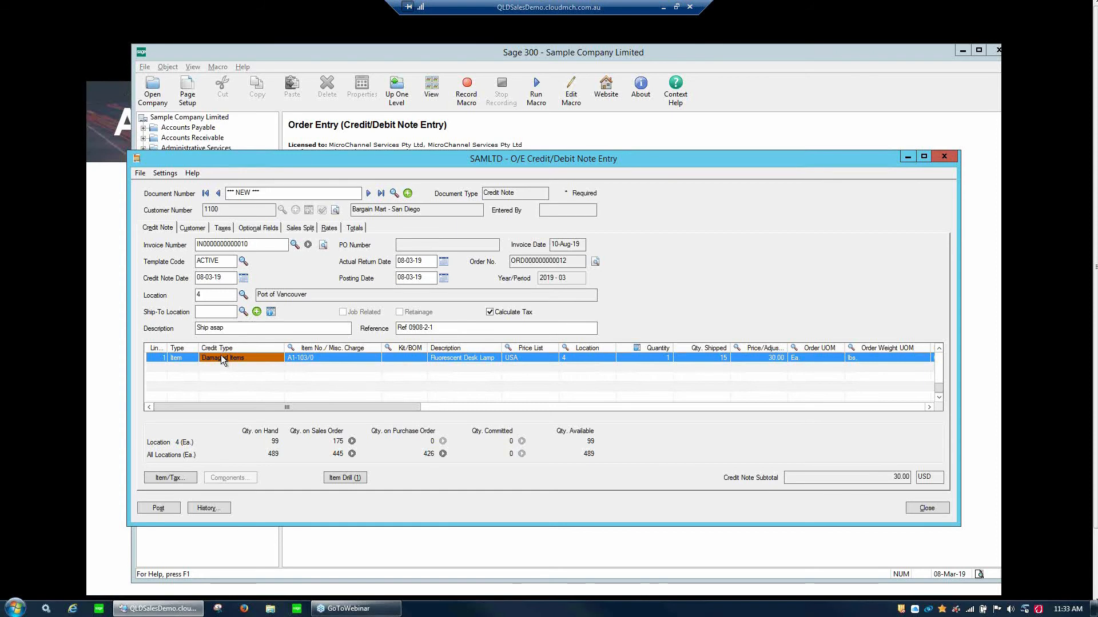
{"action": "left_click", "coordinate": [221, 355]}
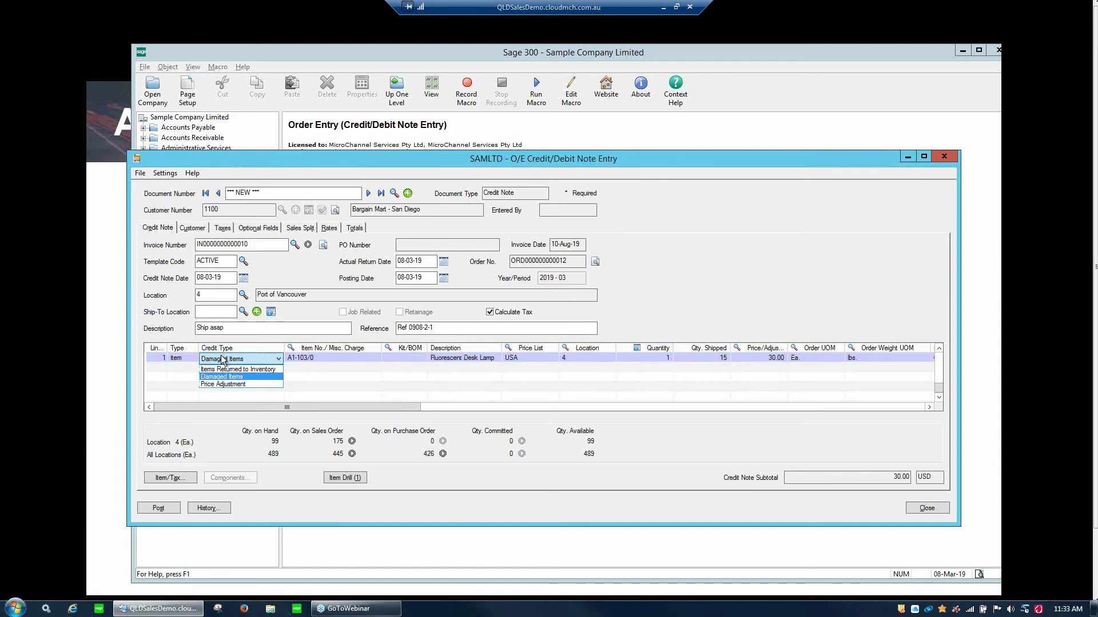
{"action": "left_click", "coordinate": [256, 385]}
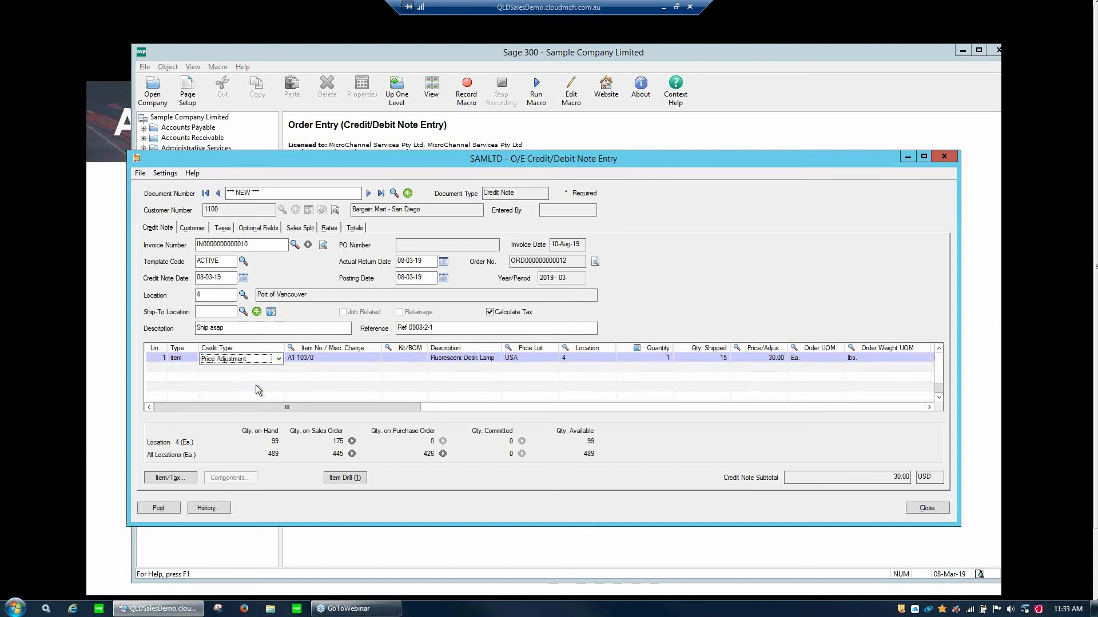
{"action": "left_click", "coordinate": [657, 360]}
{"action": "type", "text": "5"}
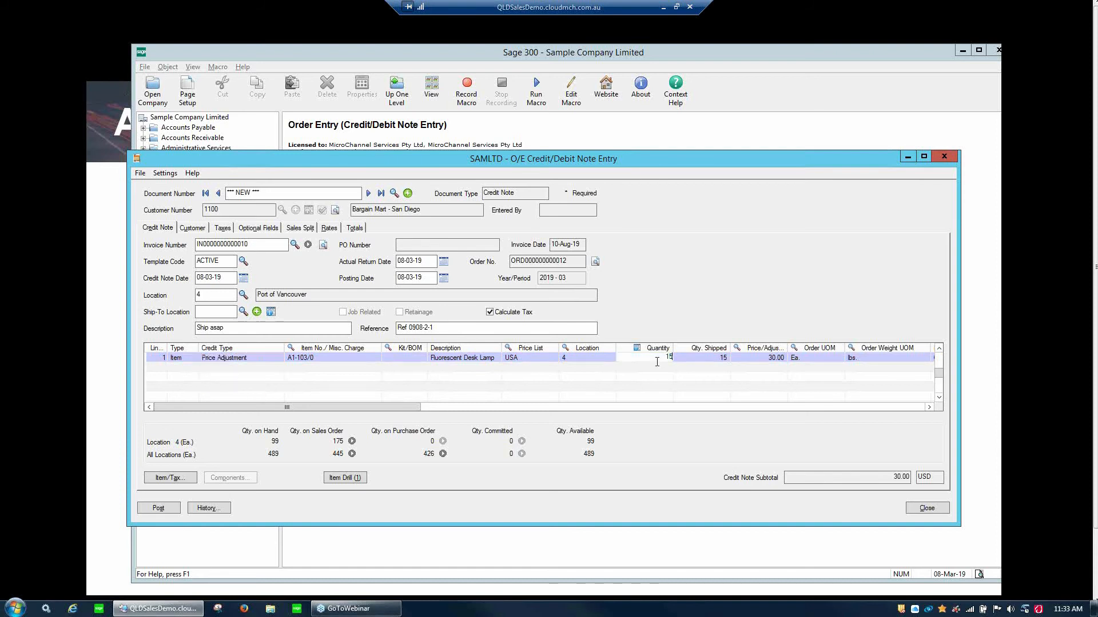
{"action": "key", "text": "Tab"}
{"action": "left_click", "coordinate": [767, 358]}
{"action": "type", "text": "1"}
{"action": "key", "text": "Tab"}
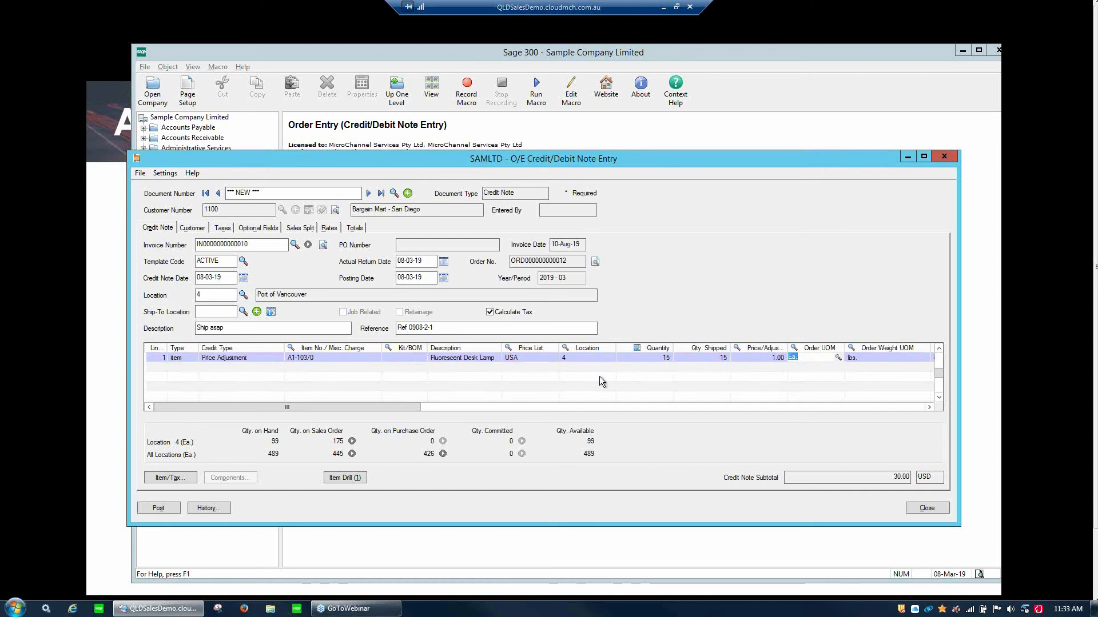
Open the line's item and tax details, set Price/Adjustment to 2.00, and check the extended price
{"action": "left_click", "coordinate": [165, 479]}
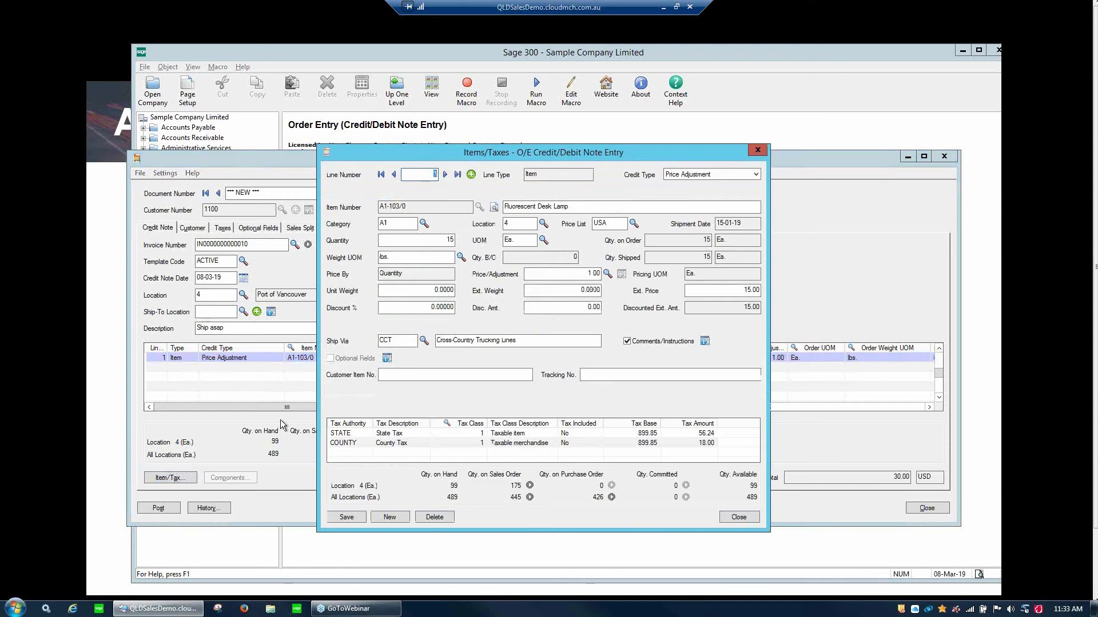
{"action": "left_click", "coordinate": [589, 274]}
{"action": "type", "text": "2"}
{"action": "left_click", "coordinate": [714, 291]}
{"action": "left_click", "coordinate": [433, 243]}
{"action": "left_click", "coordinate": [721, 291]}
Add the line comment "Agreed price avriaiton - WW", then save and close the item details
{"action": "left_click", "coordinate": [706, 342]}
{"action": "left_click", "coordinate": [399, 294]}
{"action": "left_click", "coordinate": [399, 293]}
{"action": "left_click_drag", "start_coordinate": [408, 394], "coordinate": [401, 392]}
{"action": "left_click", "coordinate": [440, 295]}
{"action": "left_click", "coordinate": [440, 294]}
{"action": "type", "text": "Agreed pric"}
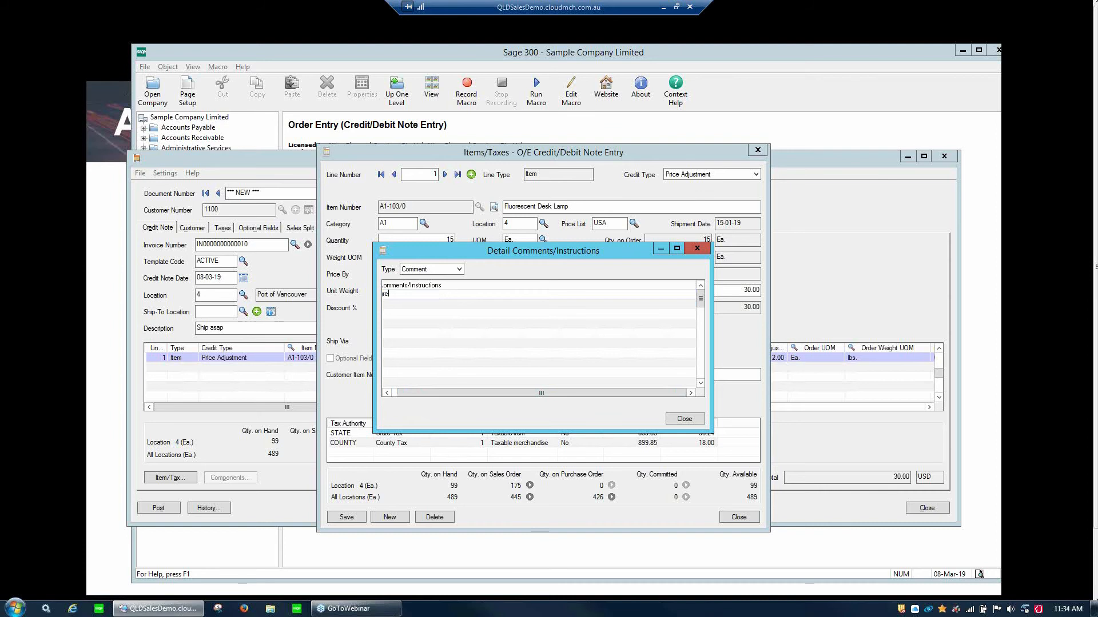
{"action": "type", "text": "e avriaiton - WW"}
{"action": "left_click", "coordinate": [619, 391]}
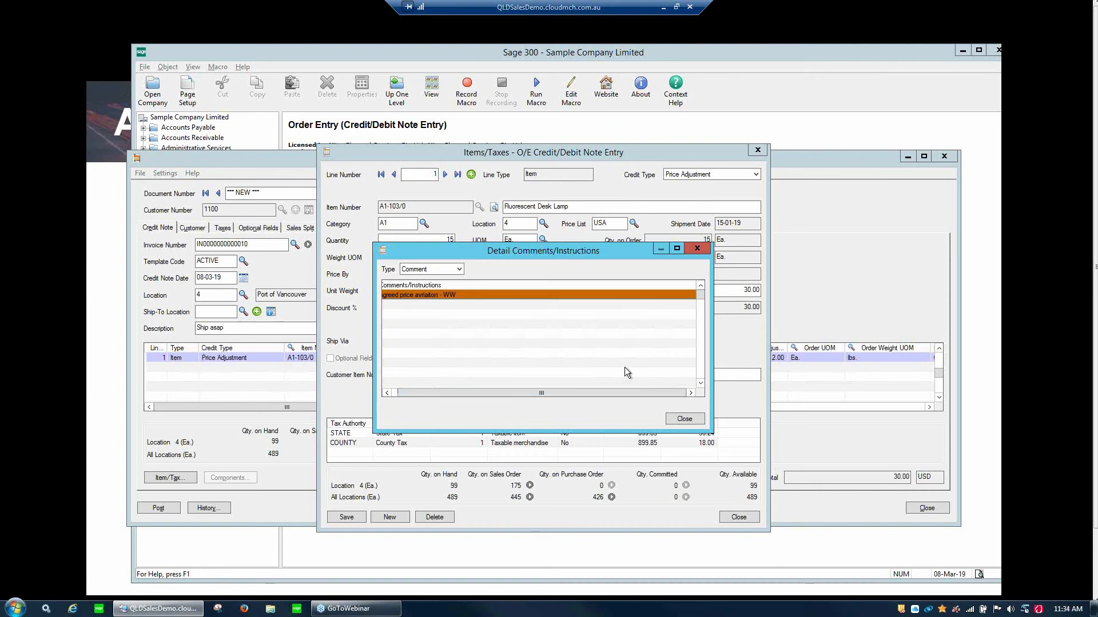
{"action": "left_click", "coordinate": [684, 417]}
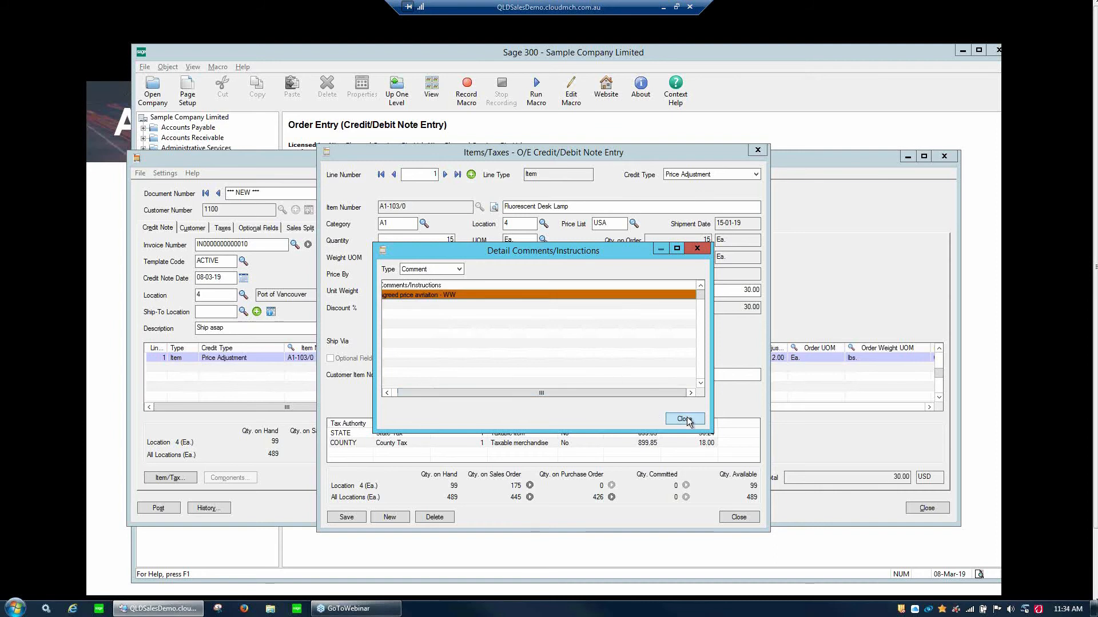
{"action": "left_click", "coordinate": [356, 520]}
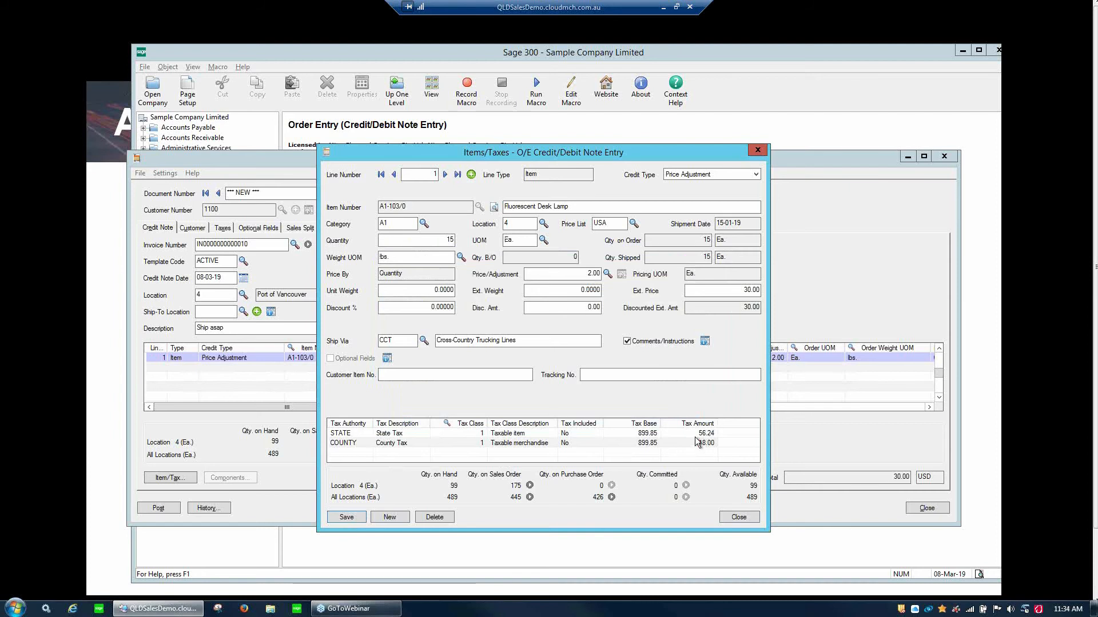
{"action": "left_click", "coordinate": [744, 518]}
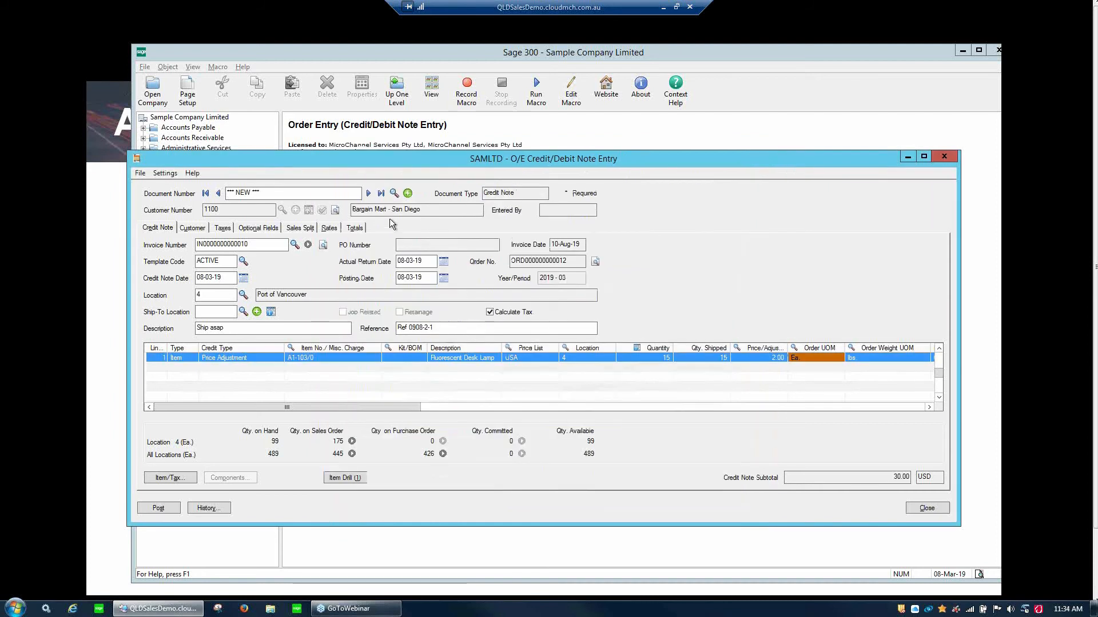
Enter "As agreed WW" as the credit note's comment on its totals and post the credit note
{"action": "left_click", "coordinate": [355, 228]}
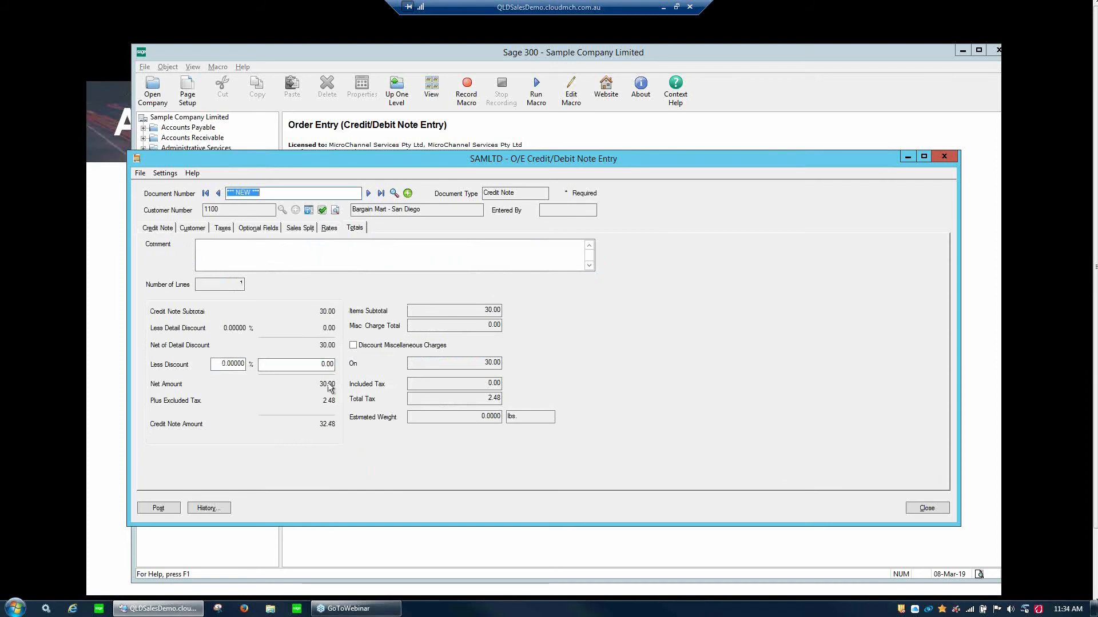
{"action": "left_click", "coordinate": [297, 245]}
{"action": "type", "text": "As agreed"}
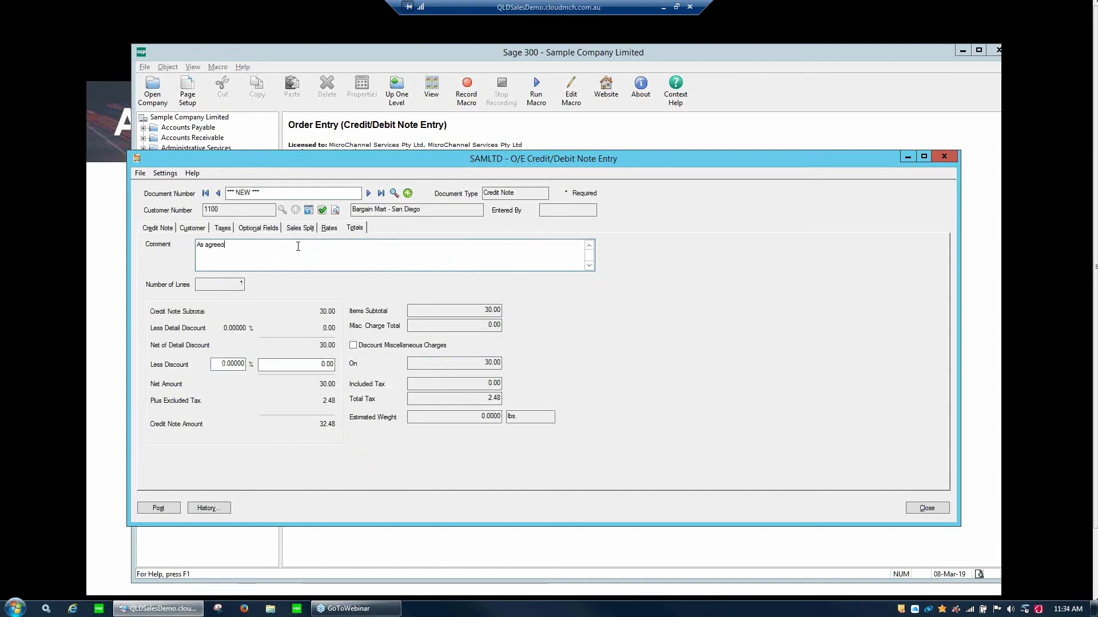
{"action": "type", "text": " WW"}
{"action": "left_click", "coordinate": [175, 505]}
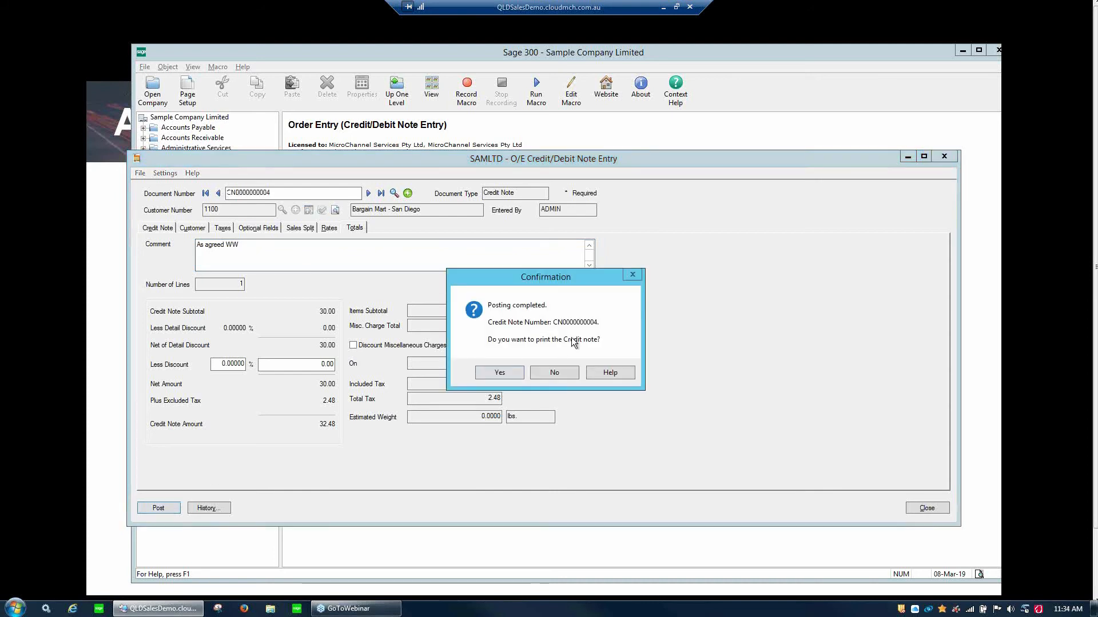
Choose to print the posted credit note, try Customer as the delivery method, and view the DEFAULT message
{"action": "left_click", "coordinate": [502, 372]}
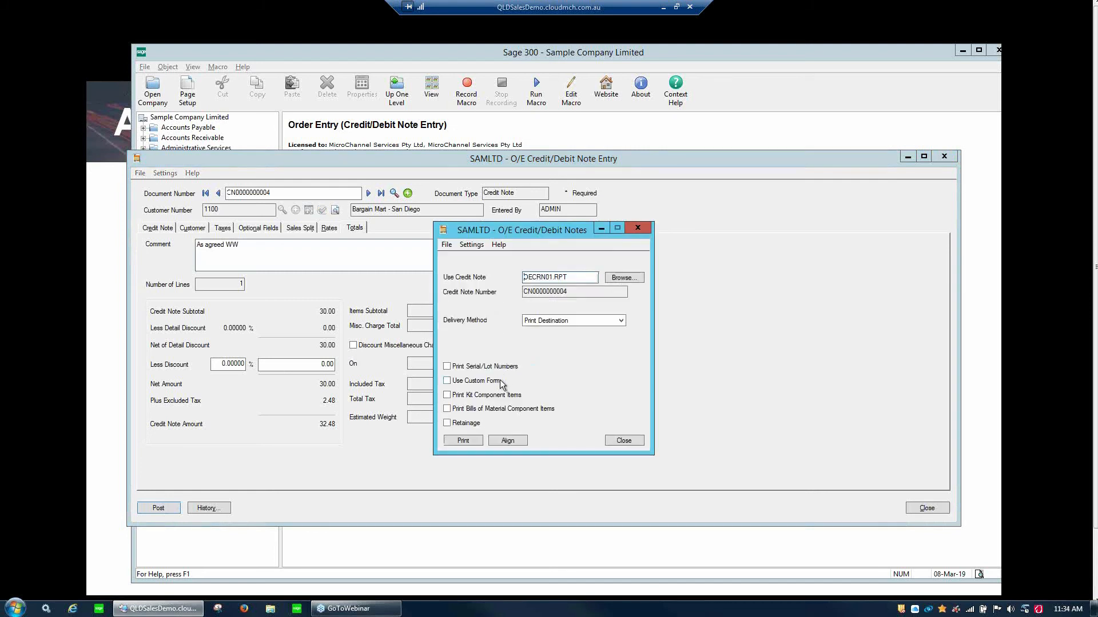
{"action": "left_click", "coordinate": [566, 320]}
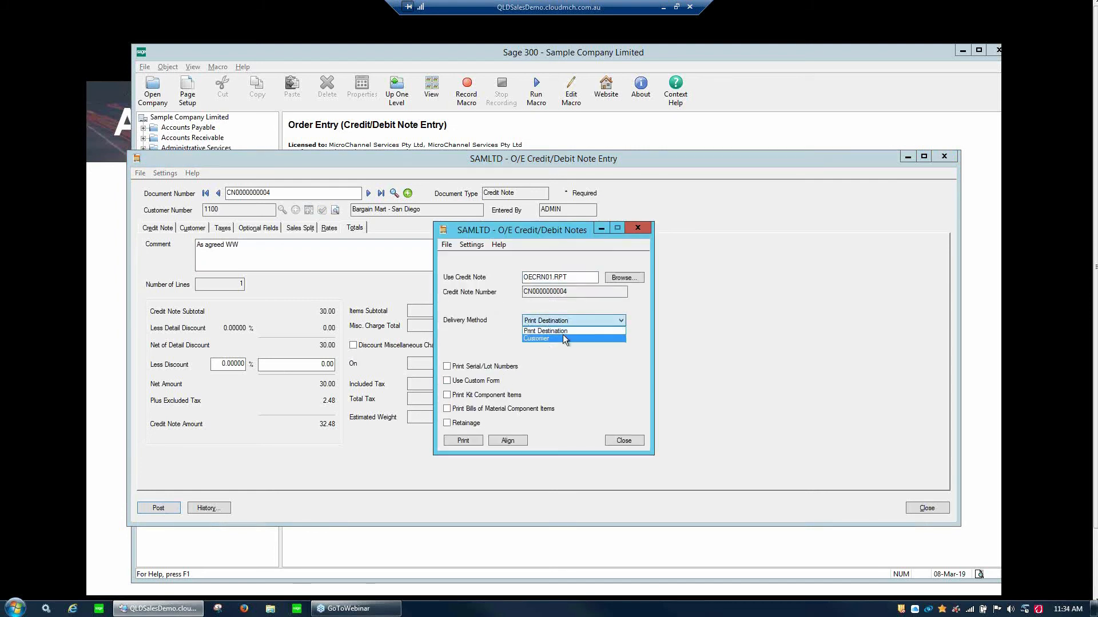
{"action": "left_click", "coordinate": [563, 336]}
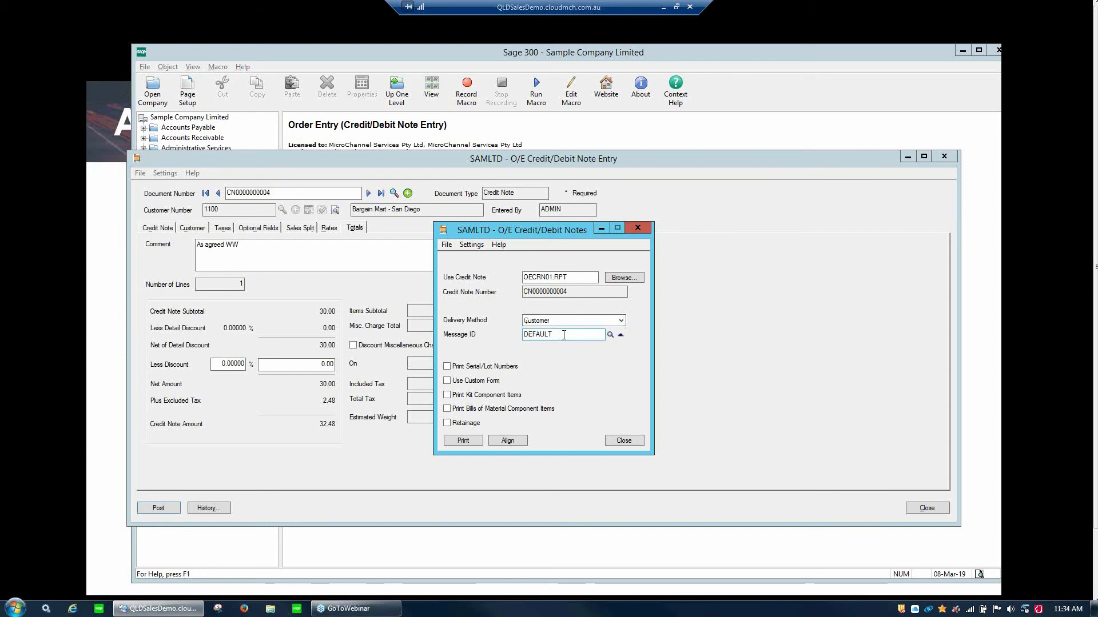
{"action": "left_click", "coordinate": [621, 337]}
{"action": "left_click_drag", "start_coordinate": [393, 296], "coordinate": [514, 336]}
{"action": "left_click", "coordinate": [721, 198]}
Print the credit note with the delivery method Print Destination, review the report down to its totals, and close the report and print form
{"action": "left_click", "coordinate": [568, 316]}
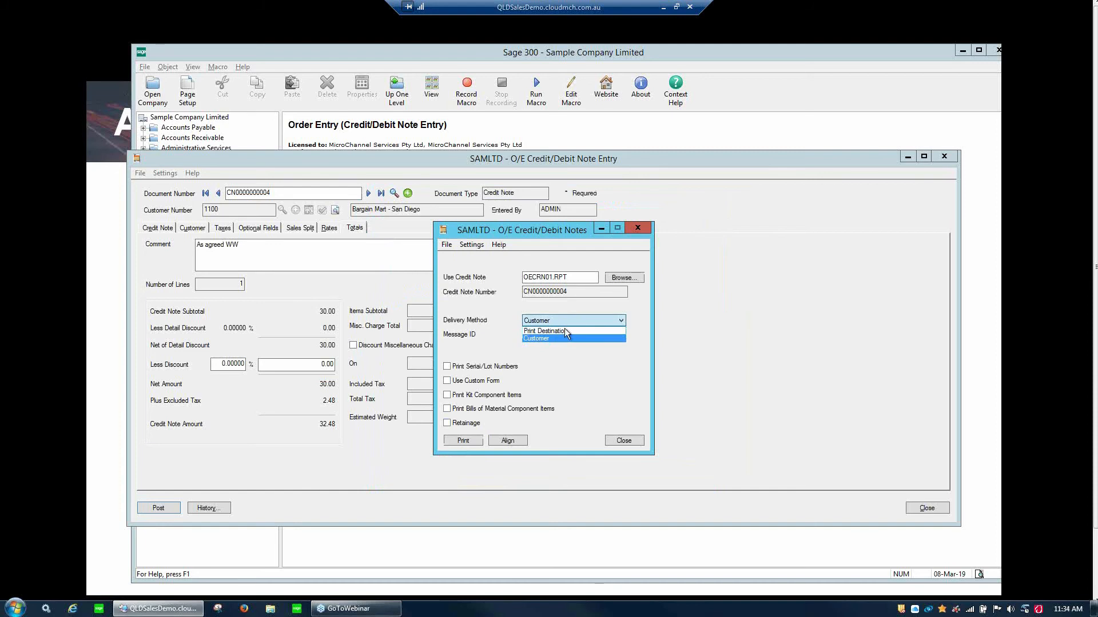
{"action": "left_click", "coordinate": [554, 337]}
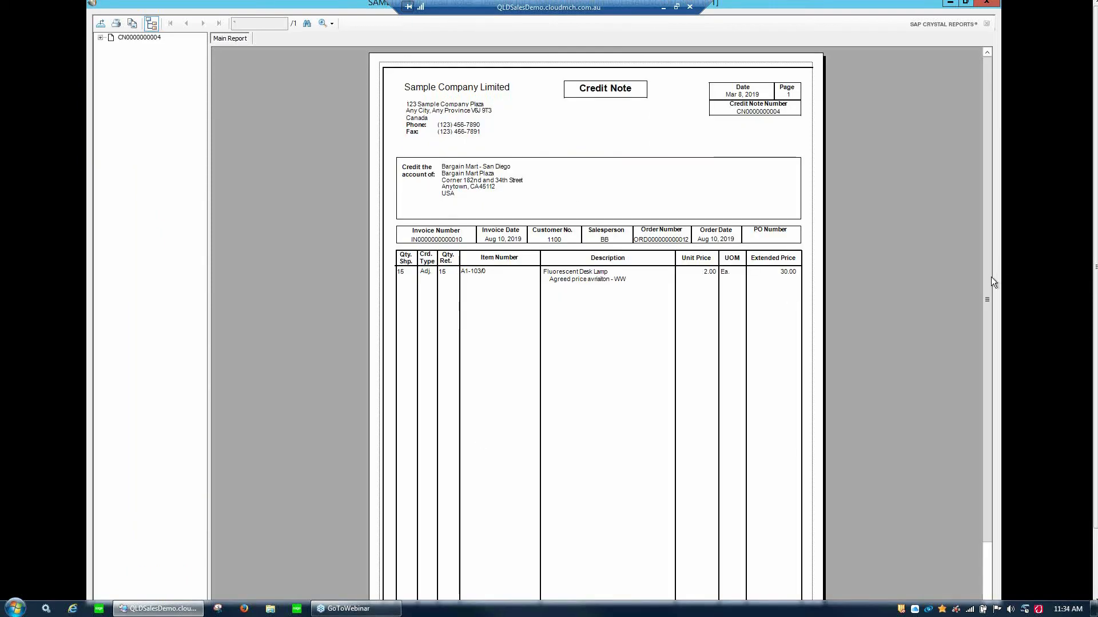
{"action": "scroll", "coordinate": [989, 306], "scroll_direction": "down", "scroll_amount": 2}
{"action": "left_click_drag", "start_coordinate": [1006, 400], "coordinate": [1005, 418]}
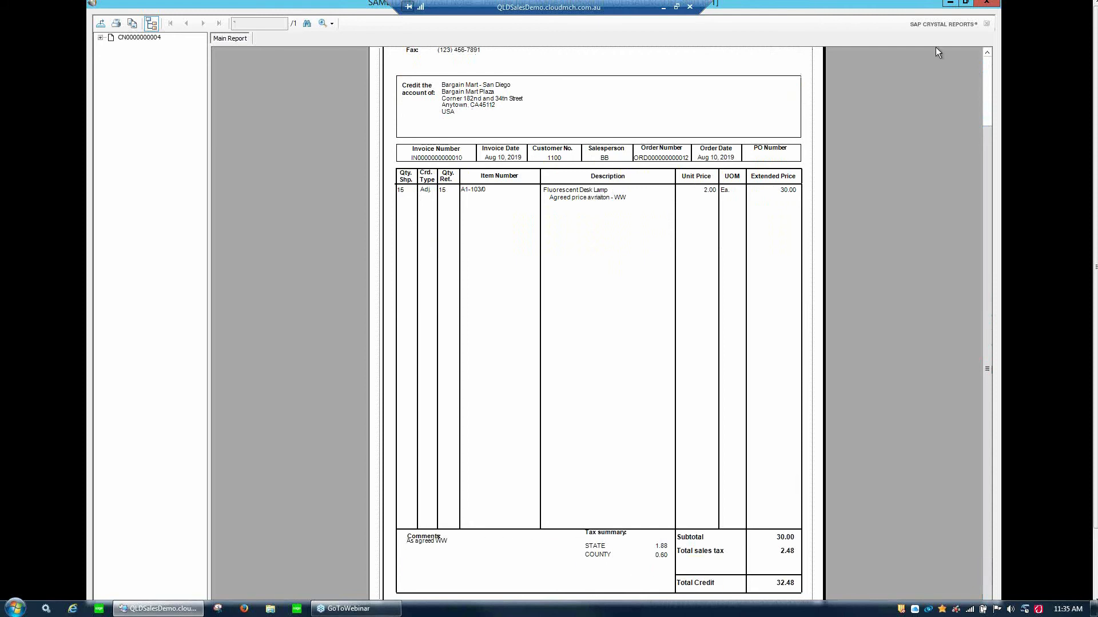
{"action": "left_click", "coordinate": [988, 3]}
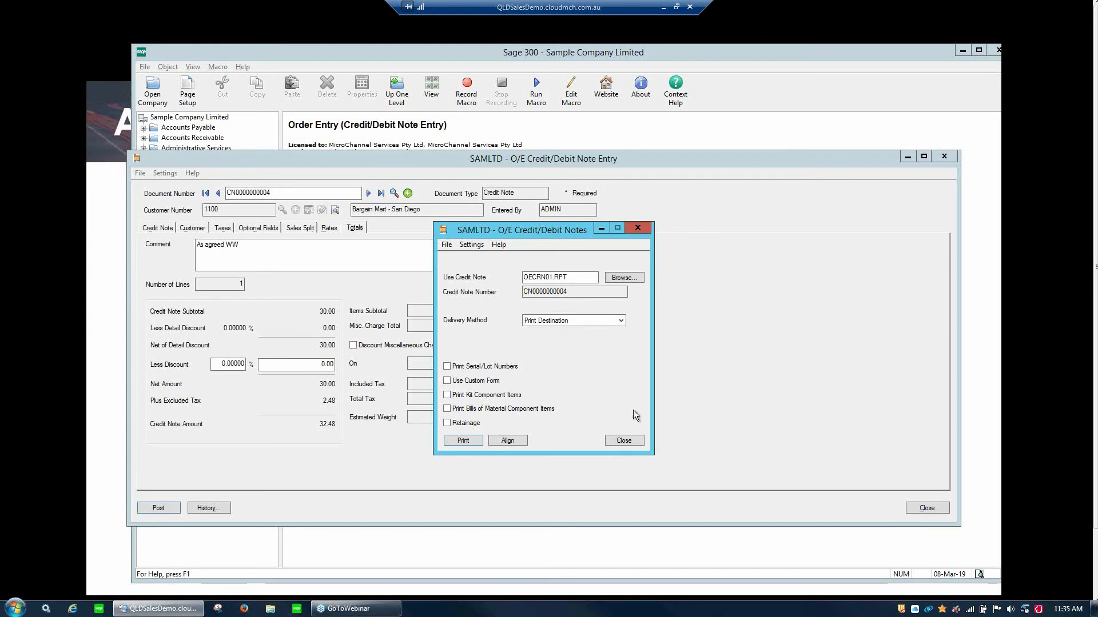
{"action": "left_click_drag", "start_coordinate": [593, 279], "coordinate": [481, 280]}
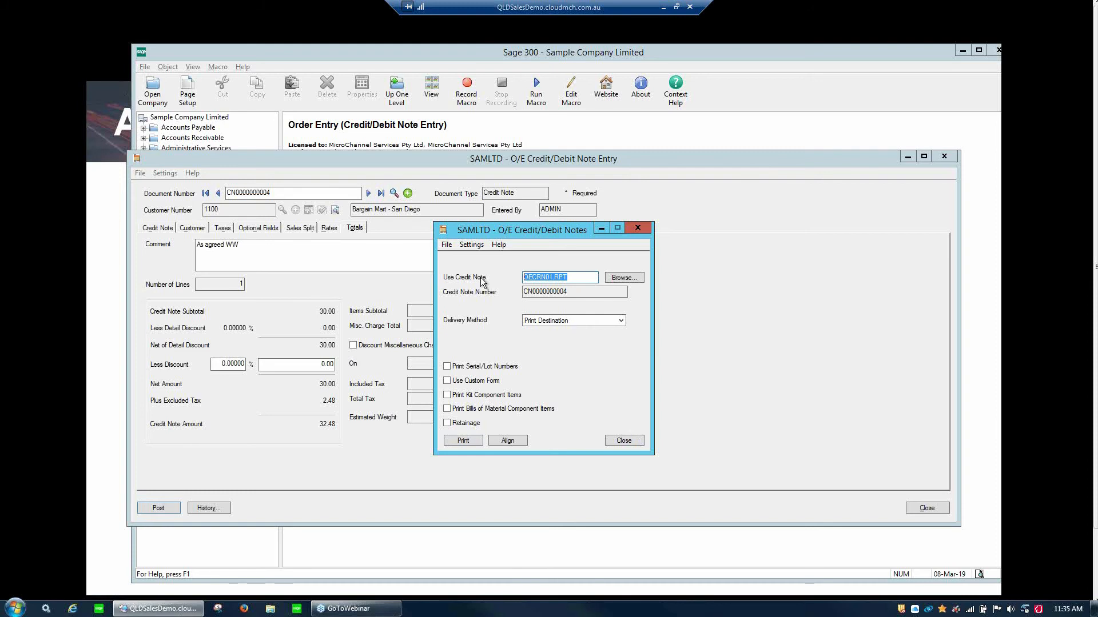
{"action": "left_click", "coordinate": [625, 441]}
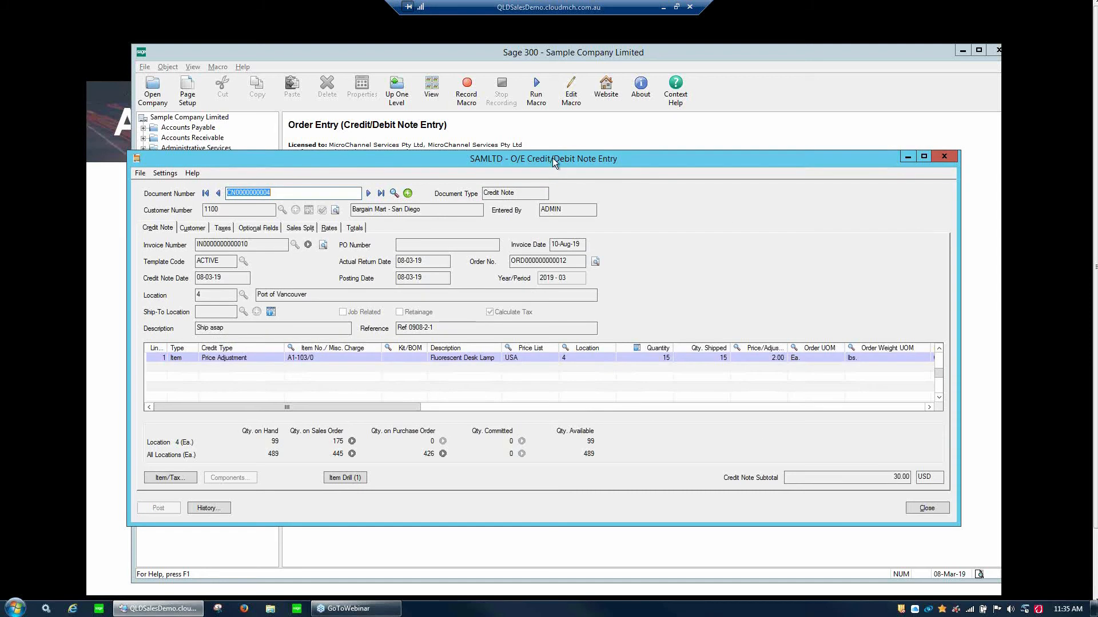
Close and reopen Credit/Debit Note Entry, and load the last posted credit note
{"action": "left_click_drag", "start_coordinate": [560, 178], "coordinate": [541, 275]}
{"action": "left_click", "coordinate": [438, 218]}
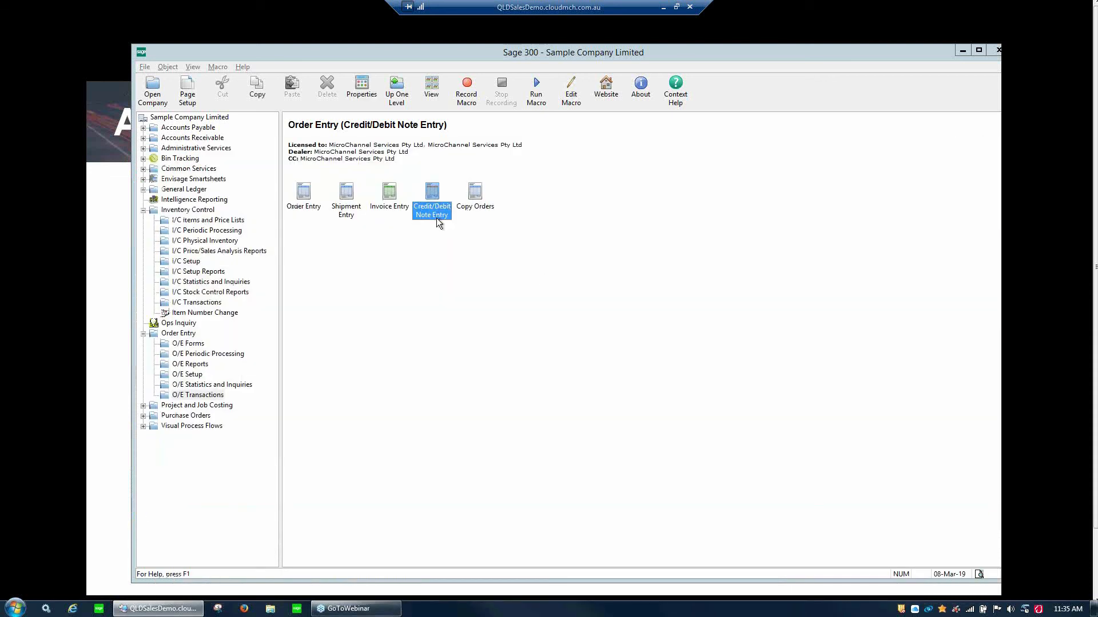
{"action": "double_click", "coordinate": [437, 215]}
{"action": "double_click", "coordinate": [437, 215]}
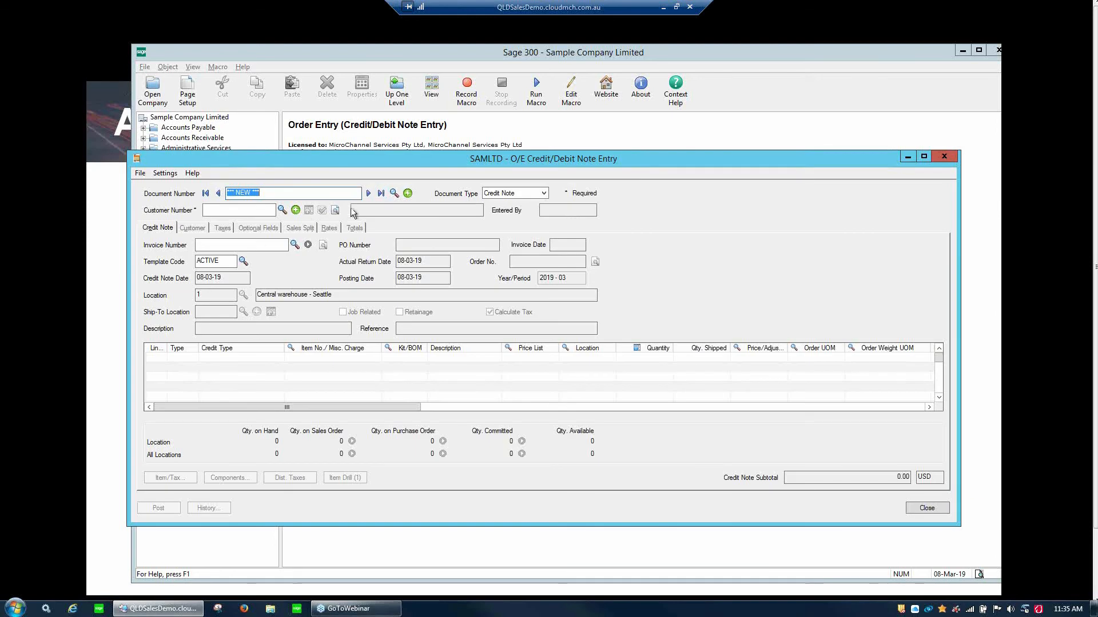
{"action": "left_click", "coordinate": [382, 193]}
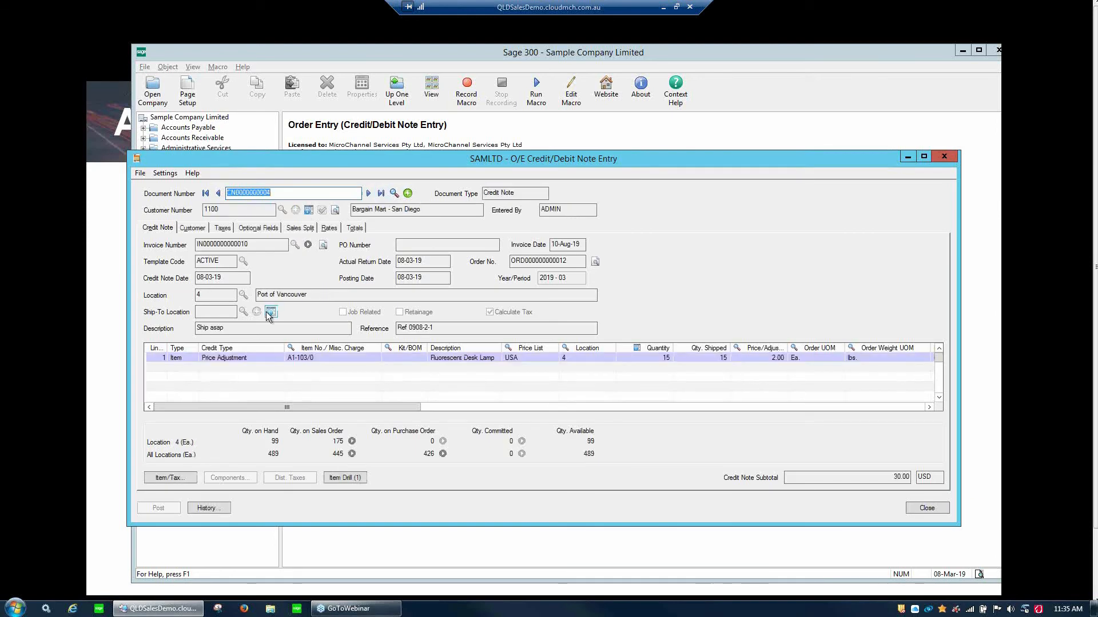
Review the credit note line's credit type and price adjustment, and close Credit/Debit Note Entry
{"action": "left_click", "coordinate": [263, 357]}
{"action": "left_click", "coordinate": [237, 359]}
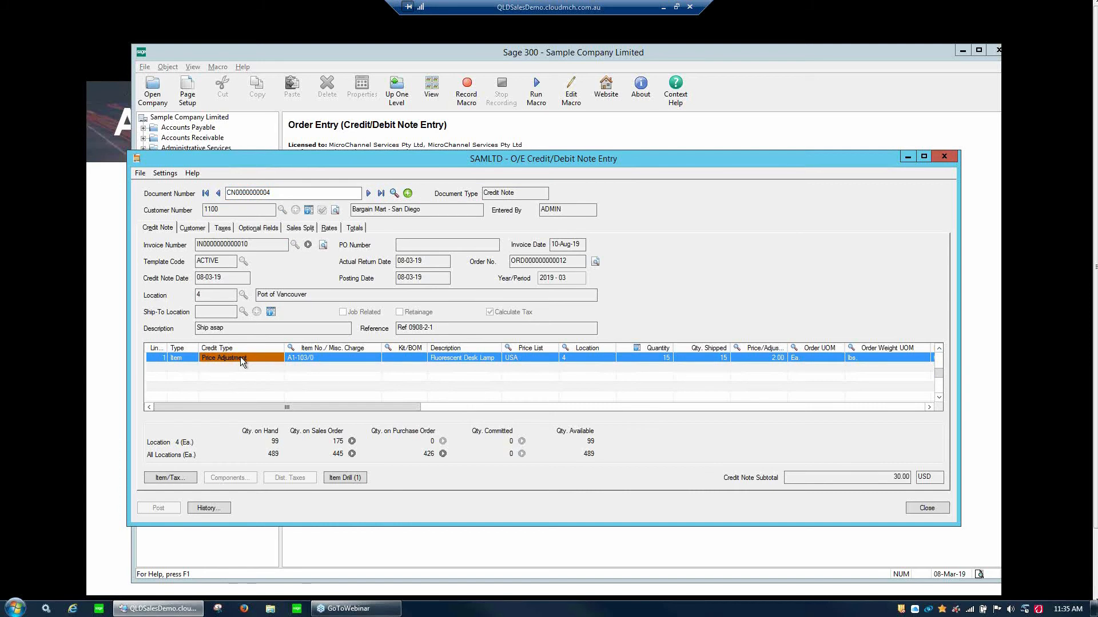
{"action": "left_click", "coordinate": [772, 358]}
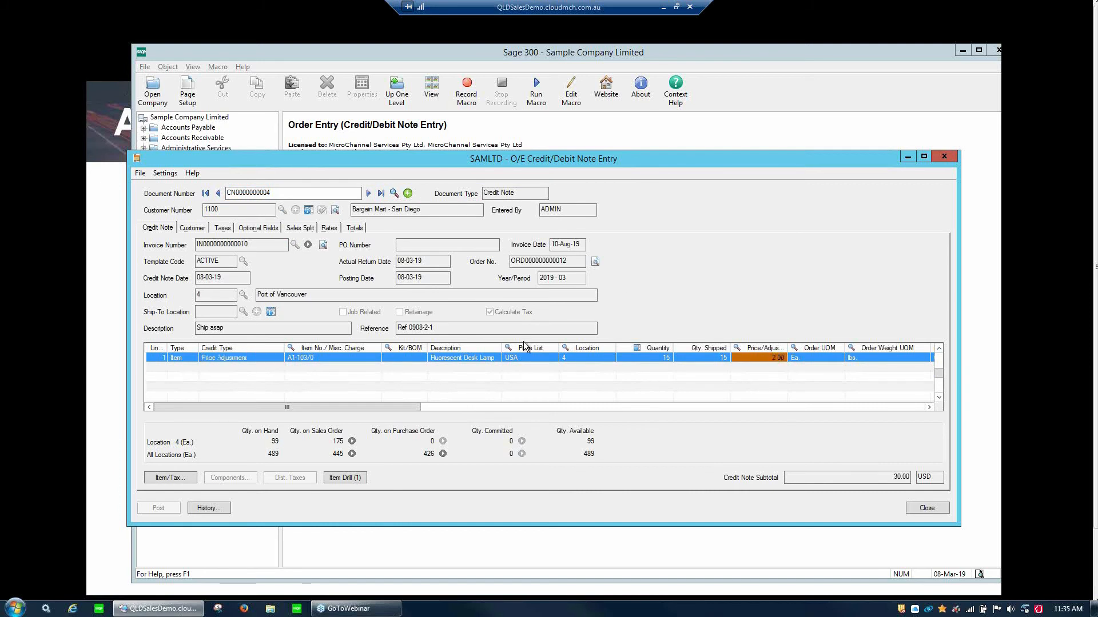
{"action": "left_click", "coordinate": [927, 508]}
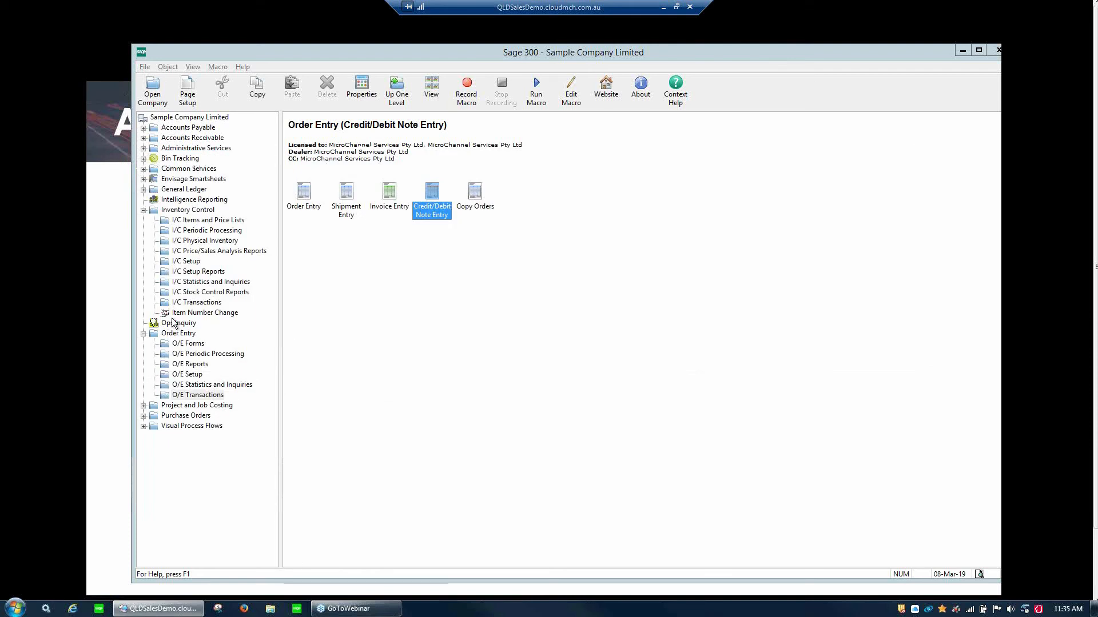
{"action": "key", "text": "alt+Tab"}
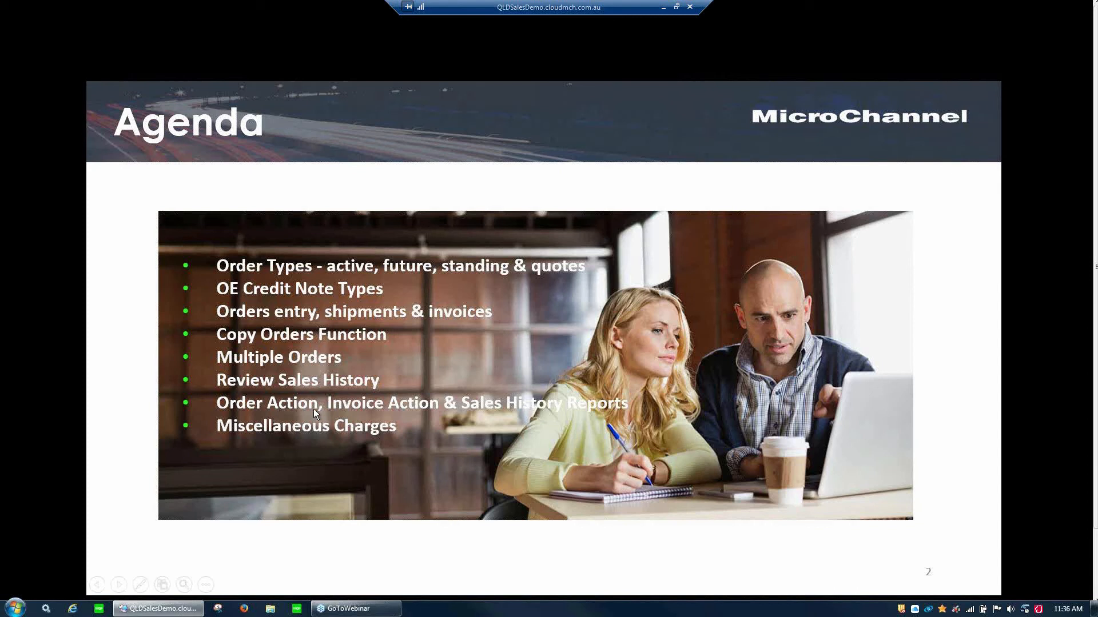
{"action": "key", "text": "alt+Tab"}
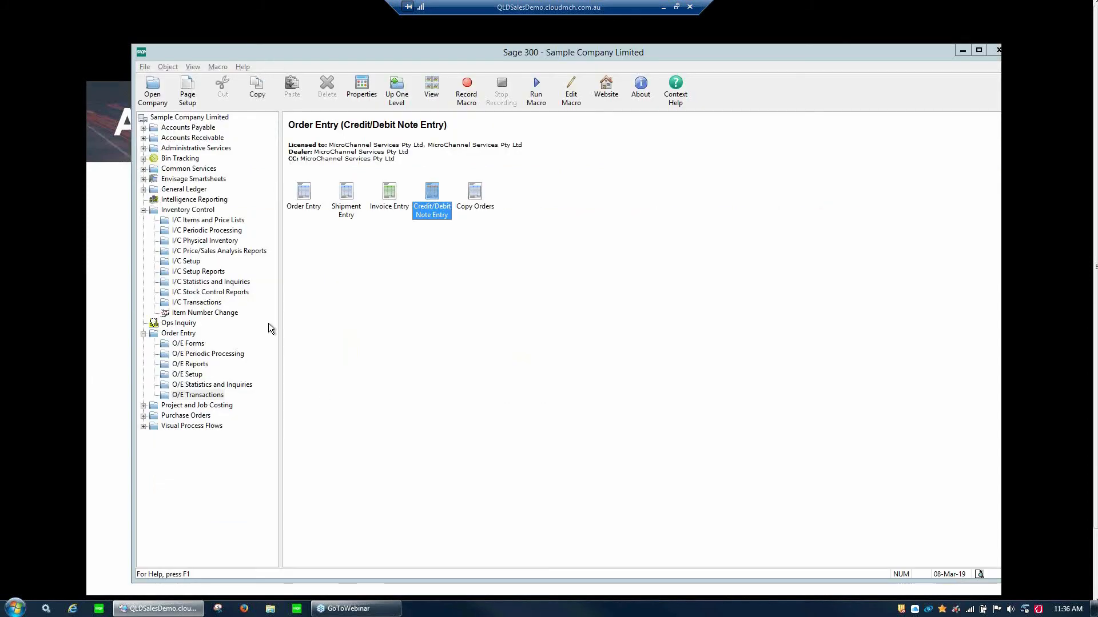
{"action": "left_click", "coordinate": [347, 211]}
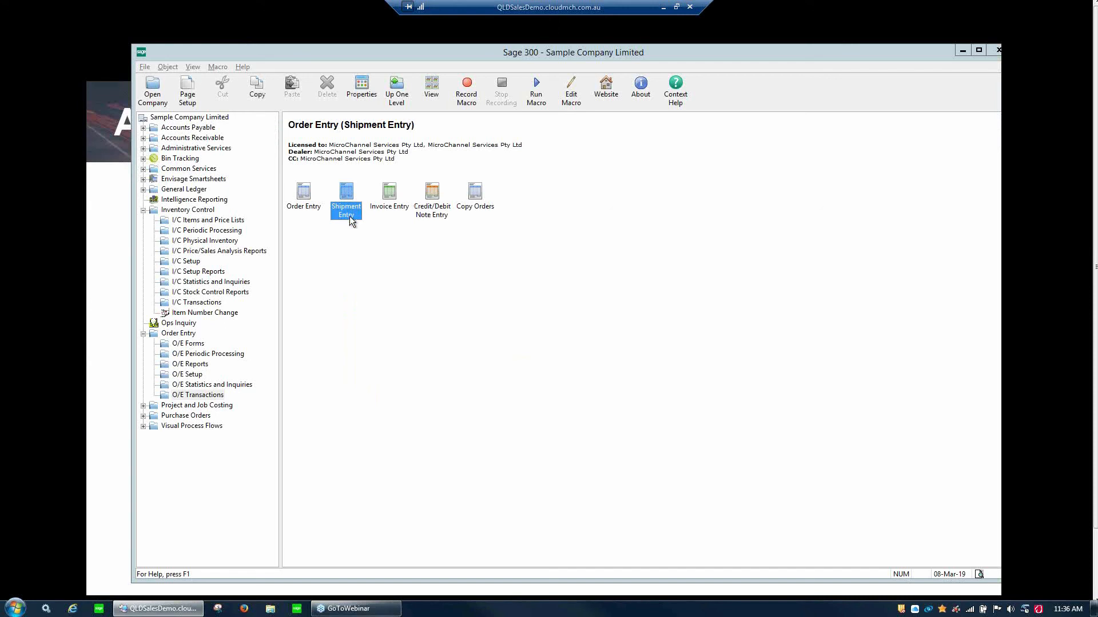
{"action": "left_click", "coordinate": [307, 207]}
{"action": "left_click", "coordinate": [351, 208]}
{"action": "left_click", "coordinate": [396, 206]}
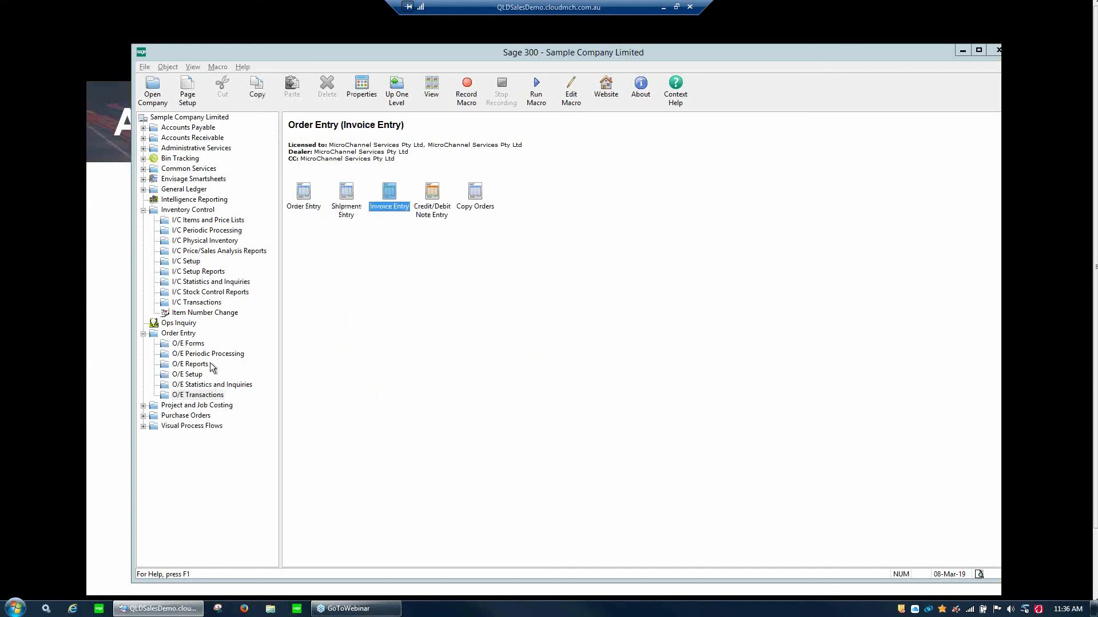
Open the O/E Sales History inquiry, set the ending period to 12, and select by Customer Number
{"action": "left_click", "coordinate": [226, 385]}
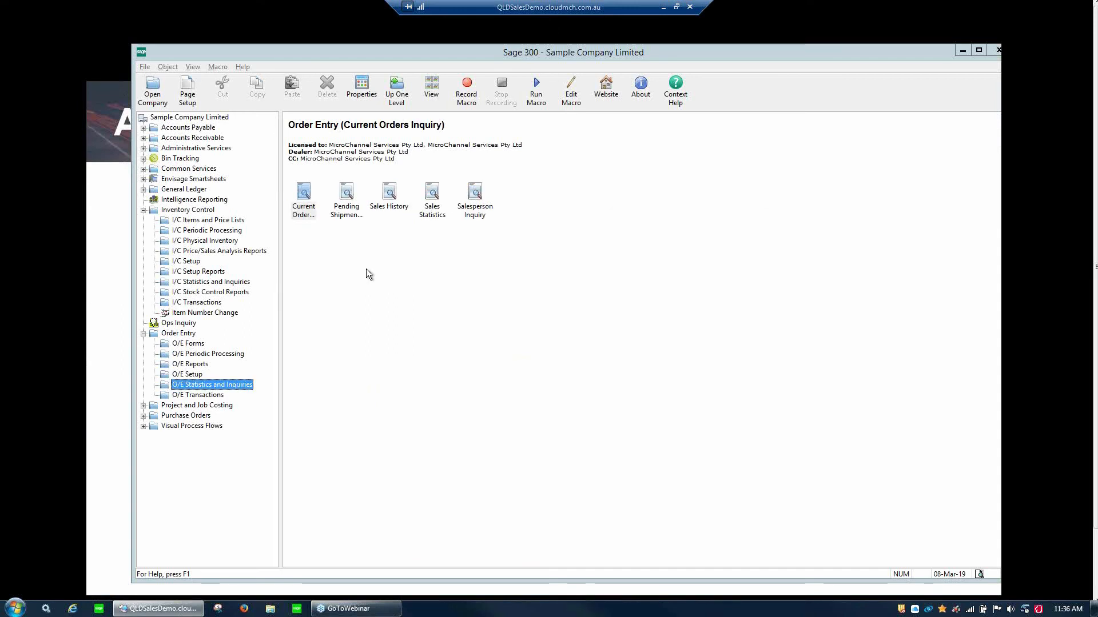
{"action": "left_click", "coordinate": [395, 198]}
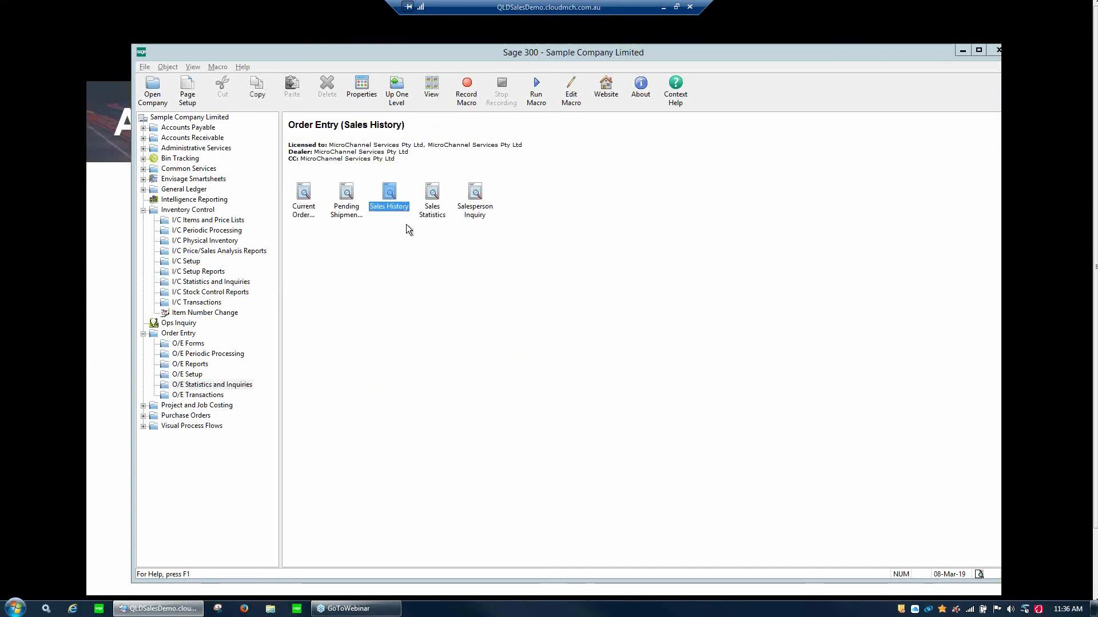
{"action": "double_click", "coordinate": [399, 209]}
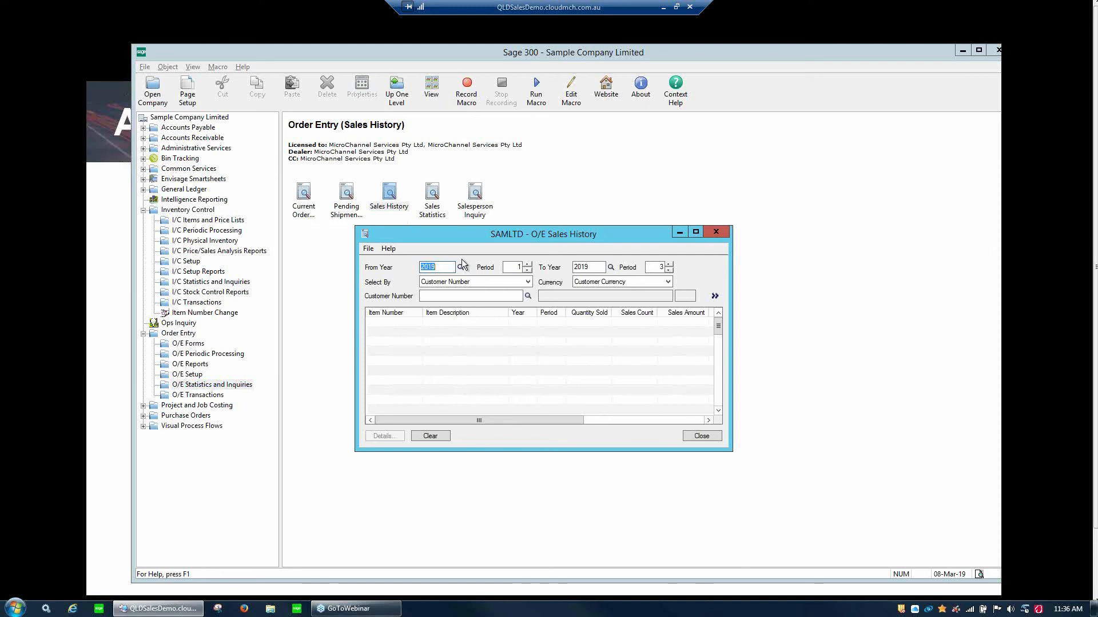
{"action": "left_click", "coordinate": [655, 269]}
{"action": "double_click", "coordinate": [656, 269]}
{"action": "left_click", "coordinate": [527, 282]}
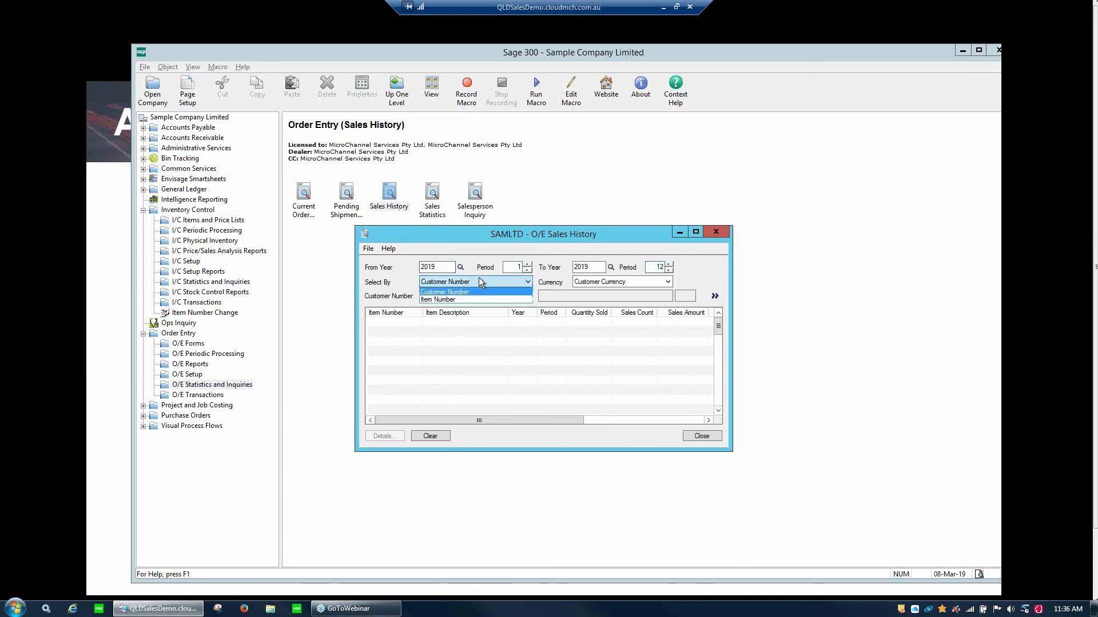
{"action": "left_click", "coordinate": [468, 293]}
{"action": "left_click", "coordinate": [714, 296]}
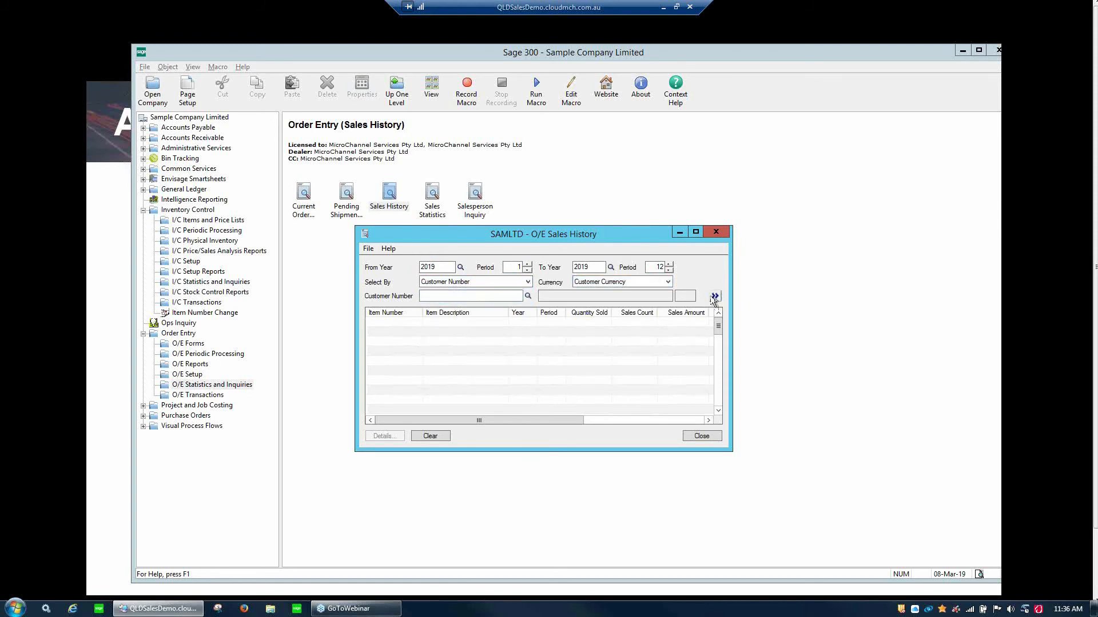
Load the customer's sales history by customer number, widen the window, and examine the A1-103/0 and A1-105/0 records
{"action": "left_click", "coordinate": [509, 295]}
{"action": "type", "text": "1100"}
{"action": "key", "text": "Return"}
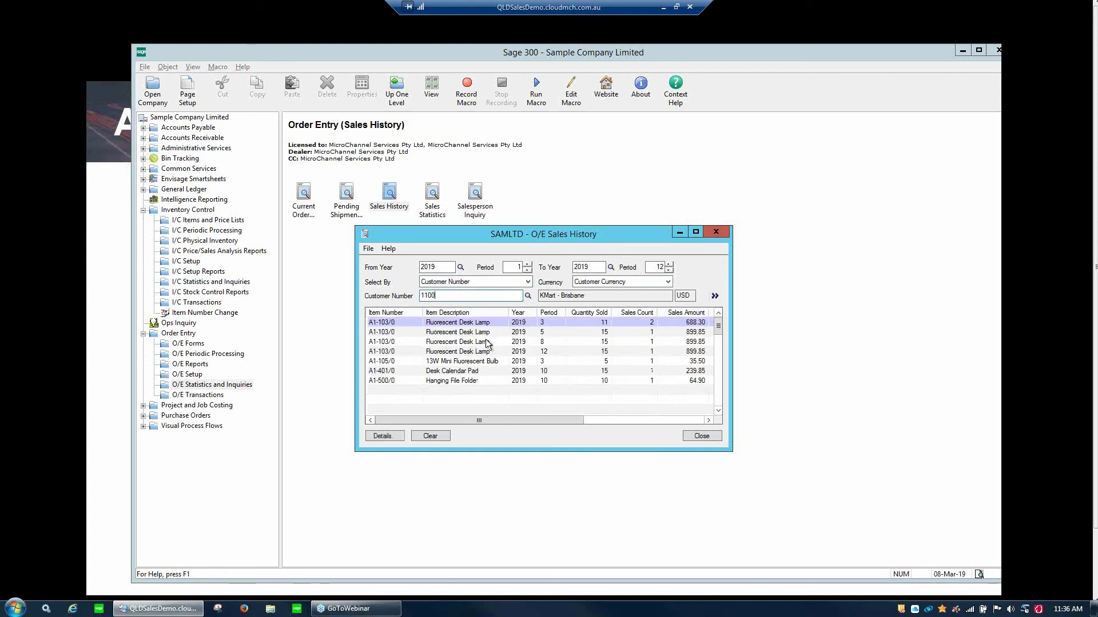
{"action": "left_click_drag", "start_coordinate": [733, 451], "coordinate": [936, 464]}
{"action": "left_click", "coordinate": [639, 323]}
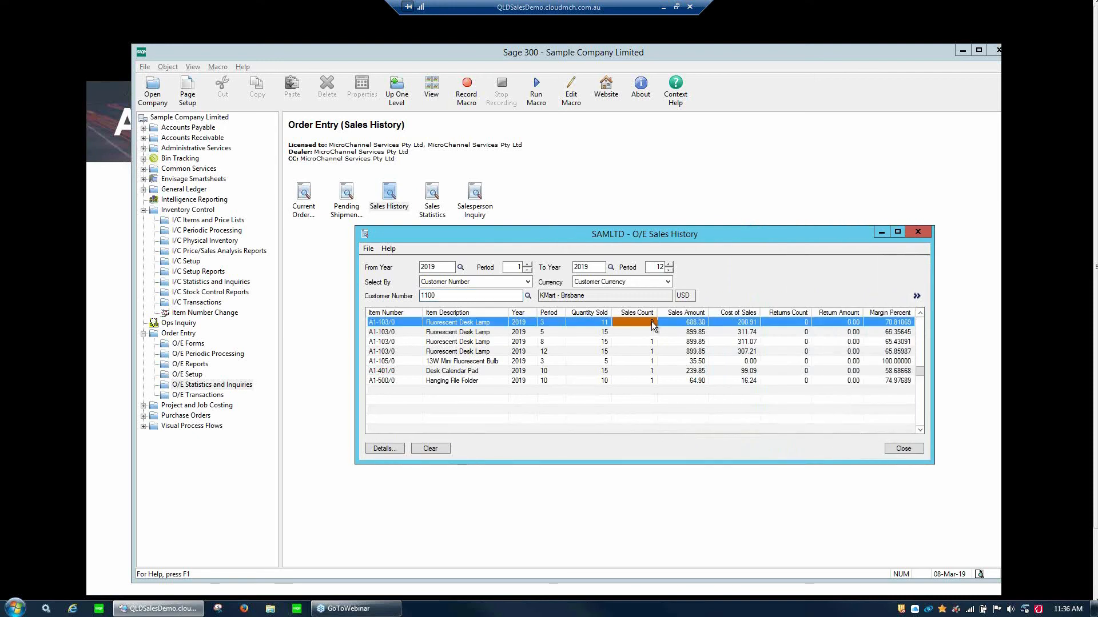
{"action": "left_click", "coordinate": [604, 324]}
{"action": "left_click", "coordinate": [549, 323]}
{"action": "left_click", "coordinate": [472, 323]}
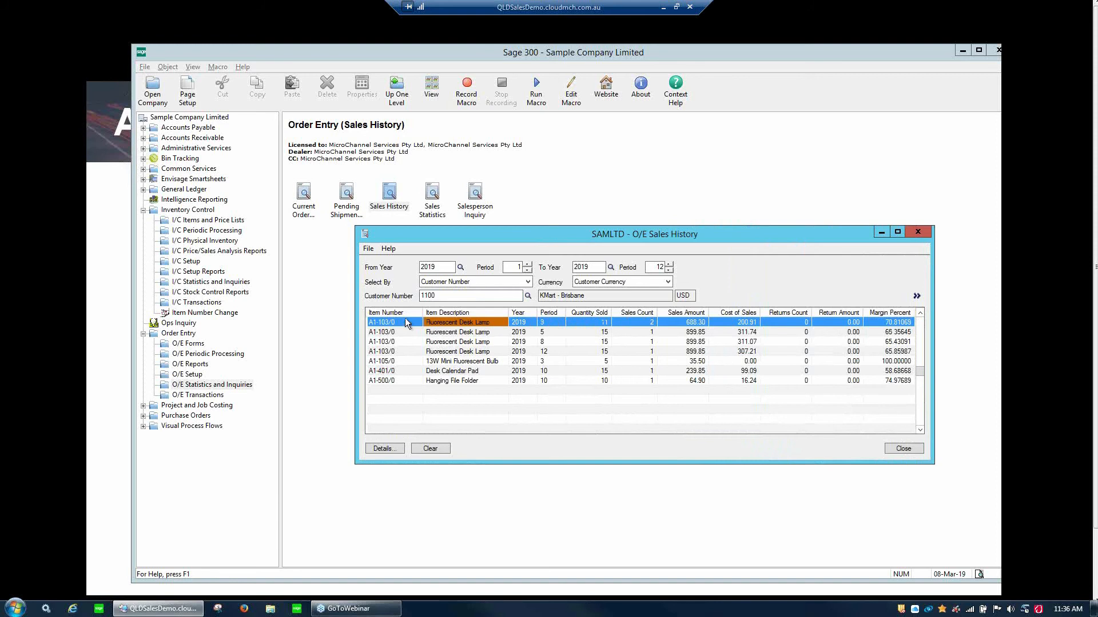
{"action": "left_click", "coordinate": [403, 361]}
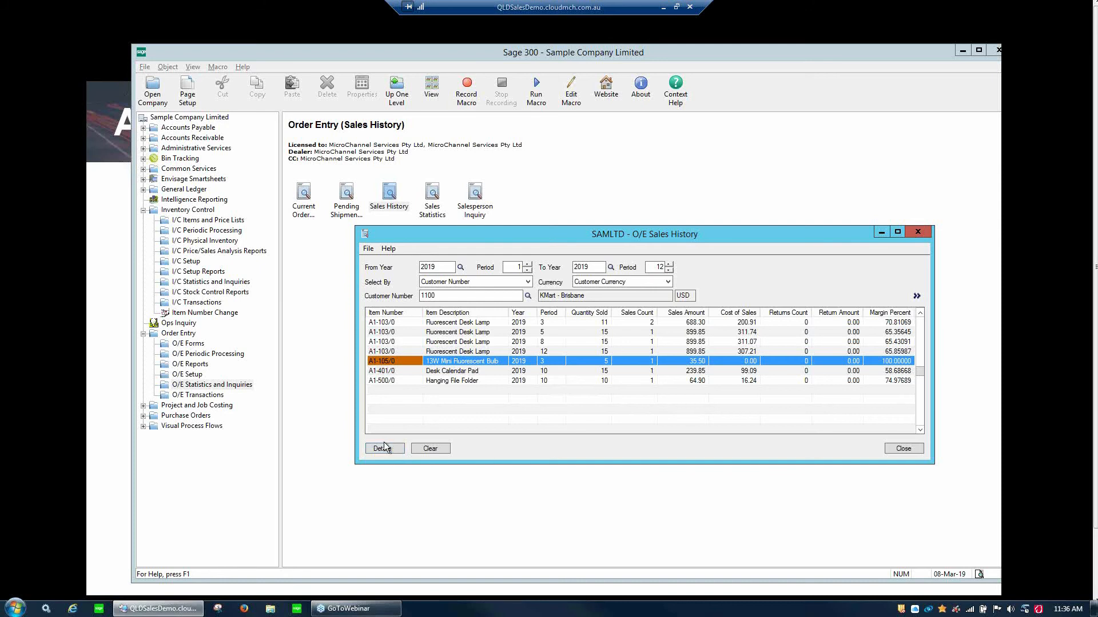
Switch the sales history selection to Item Number and load the history of item A1-103/0
{"action": "left_click", "coordinate": [479, 281]}
{"action": "left_click", "coordinate": [467, 300]}
{"action": "left_click", "coordinate": [527, 296]}
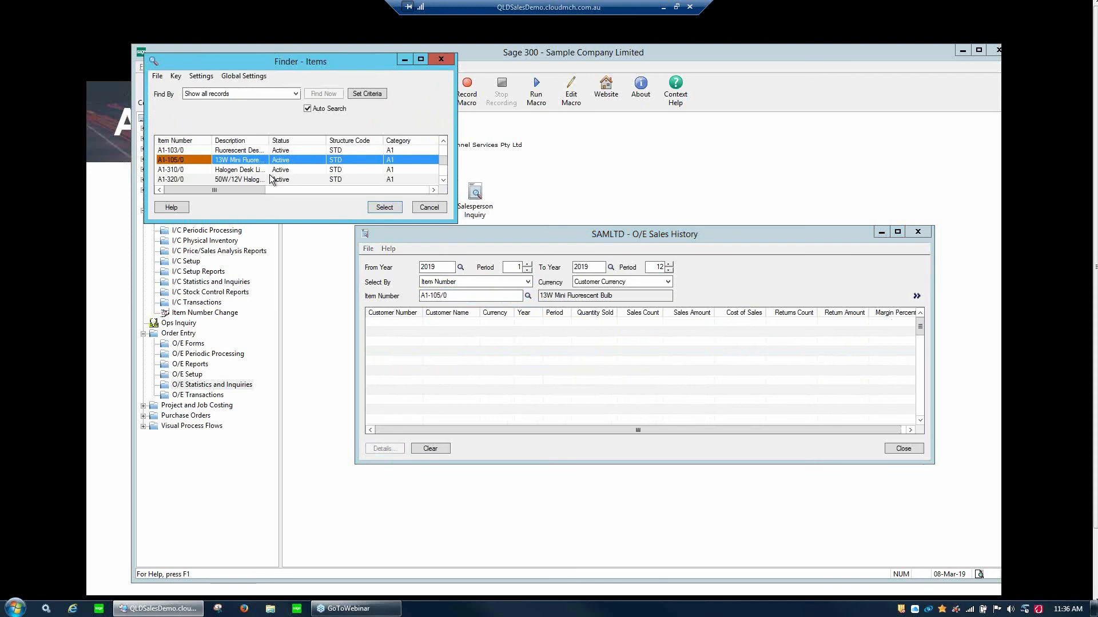
{"action": "double_click", "coordinate": [298, 150]}
{"action": "left_click", "coordinate": [914, 296]}
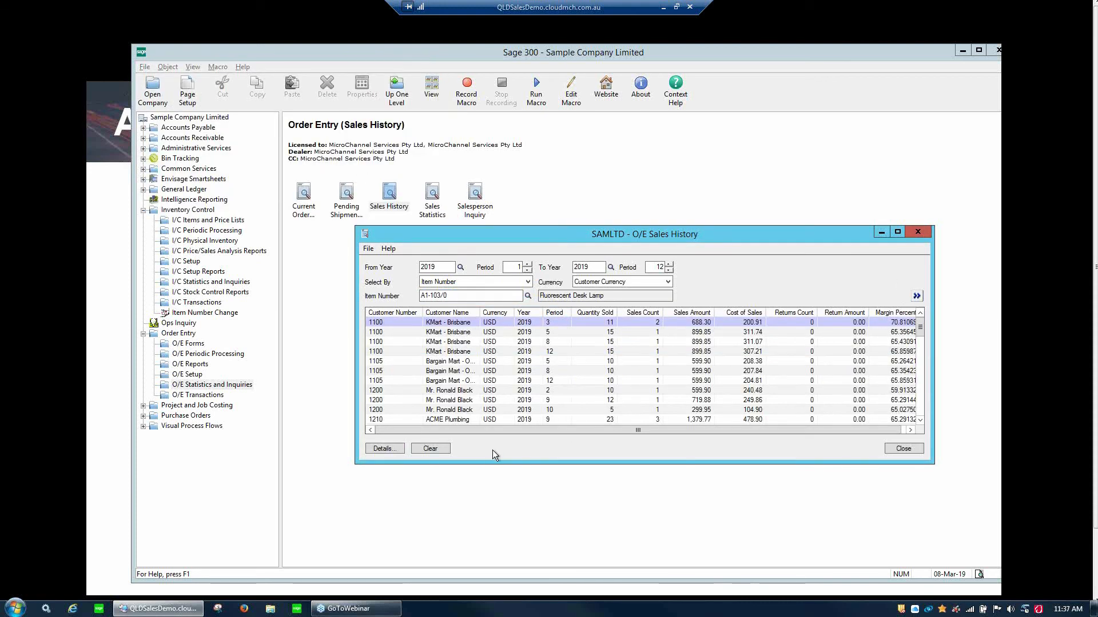
Widen the Customer Name column, view the details of the first KMart - Brisbane record, and close them
{"action": "left_click_drag", "start_coordinate": [480, 313], "coordinate": [504, 314]}
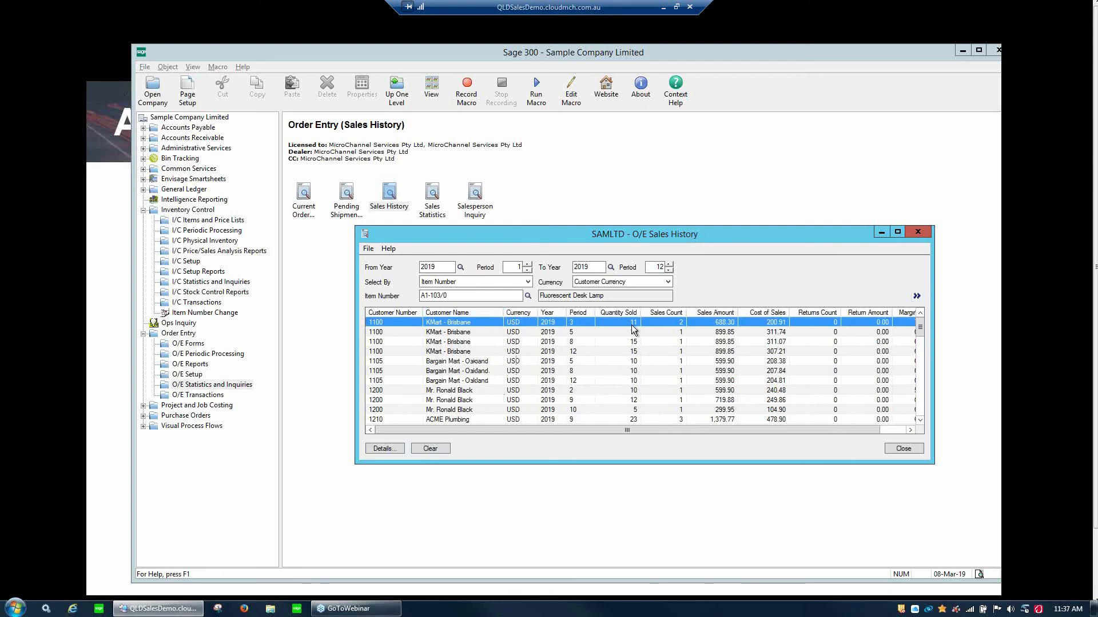
{"action": "left_click", "coordinate": [680, 322]}
{"action": "left_click", "coordinate": [391, 449]}
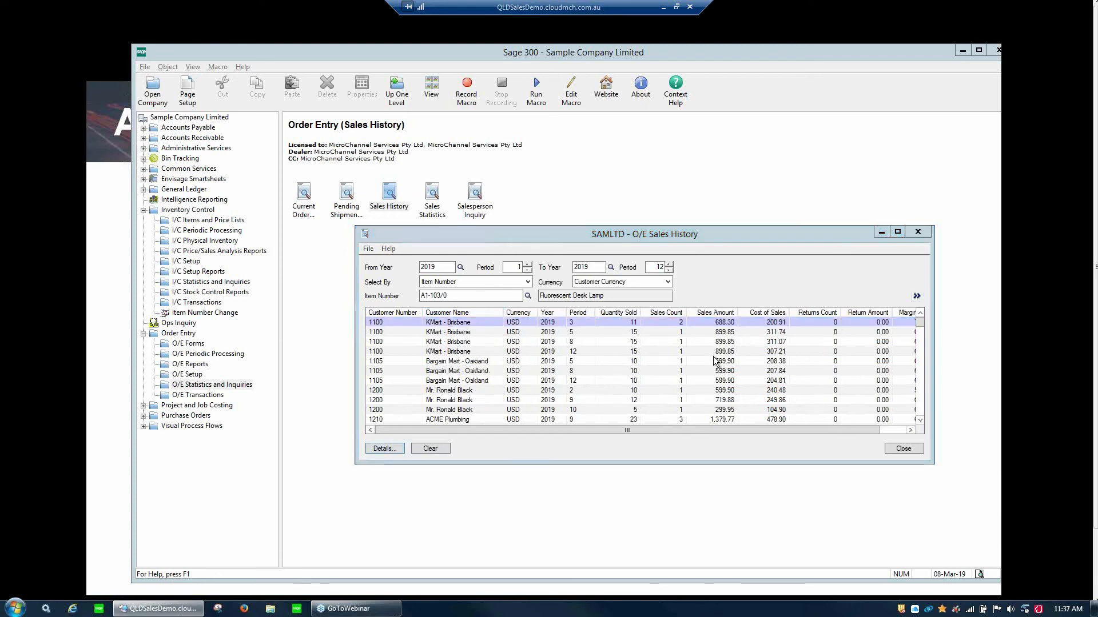
{"action": "left_click", "coordinate": [670, 451]}
Print the detailed Sales History report for item A1-103/0 over 2019 periods 1 to 12, and close the report, print form and inquiry
{"action": "left_click", "coordinate": [369, 250]}
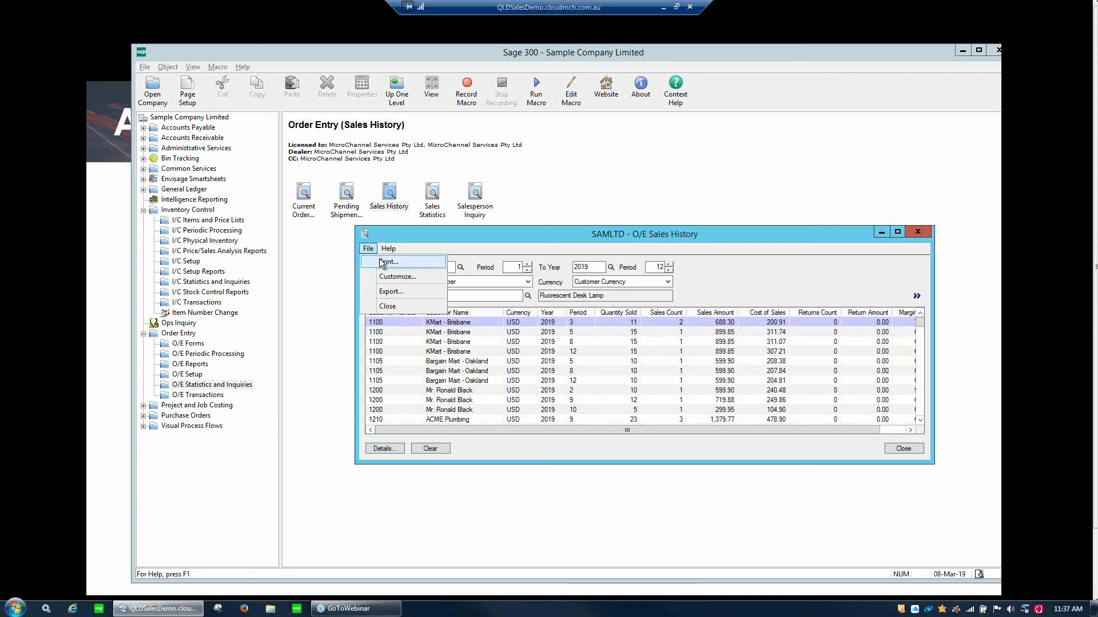
{"action": "left_click", "coordinate": [381, 263]}
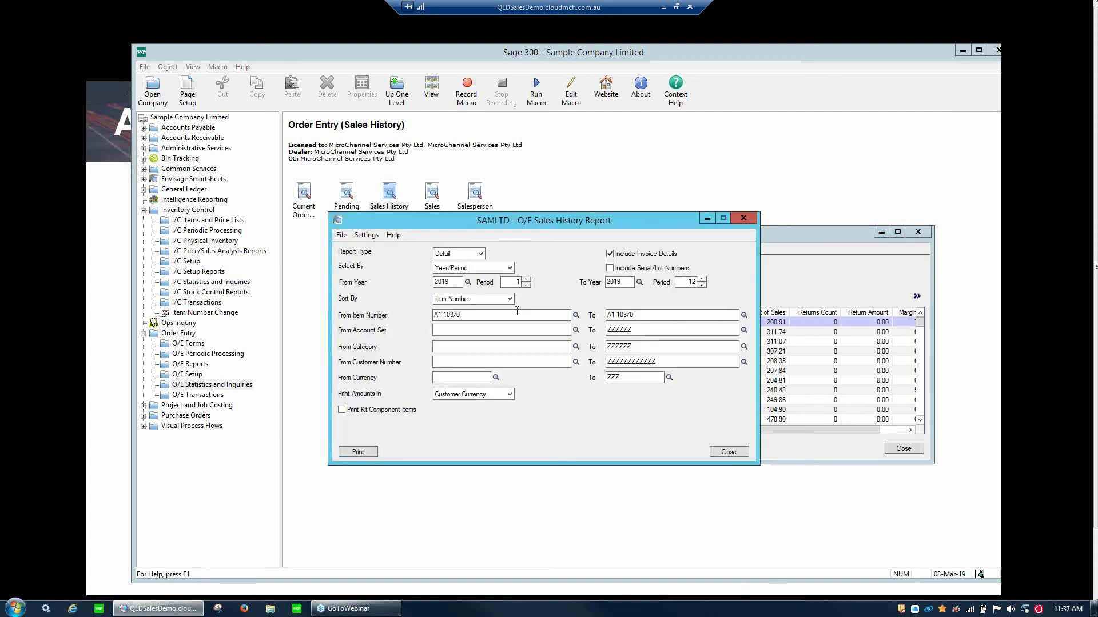
{"action": "left_click", "coordinate": [565, 315]}
{"action": "key", "text": "Tab"}
{"action": "left_click", "coordinate": [683, 283]}
{"action": "left_click", "coordinate": [370, 451]}
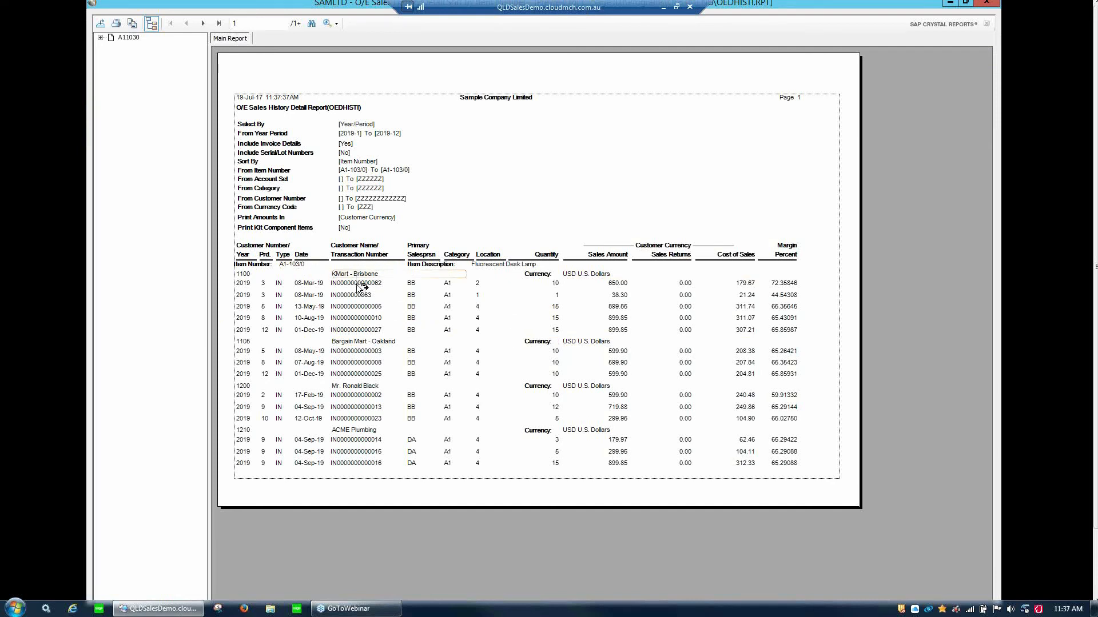
{"action": "left_click", "coordinate": [986, 2]}
{"action": "left_click", "coordinate": [728, 452]}
{"action": "left_click", "coordinate": [902, 449]}
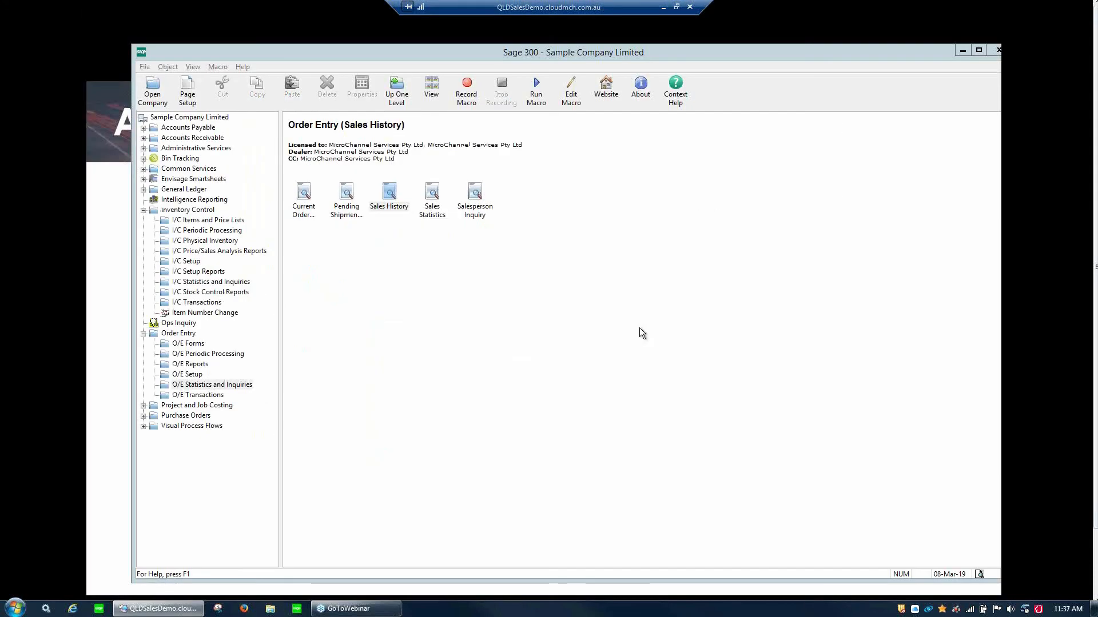
Browse the O/E statistics and inquiries, and open the Order Action report from the O/E reports
{"action": "left_click", "coordinate": [203, 387]}
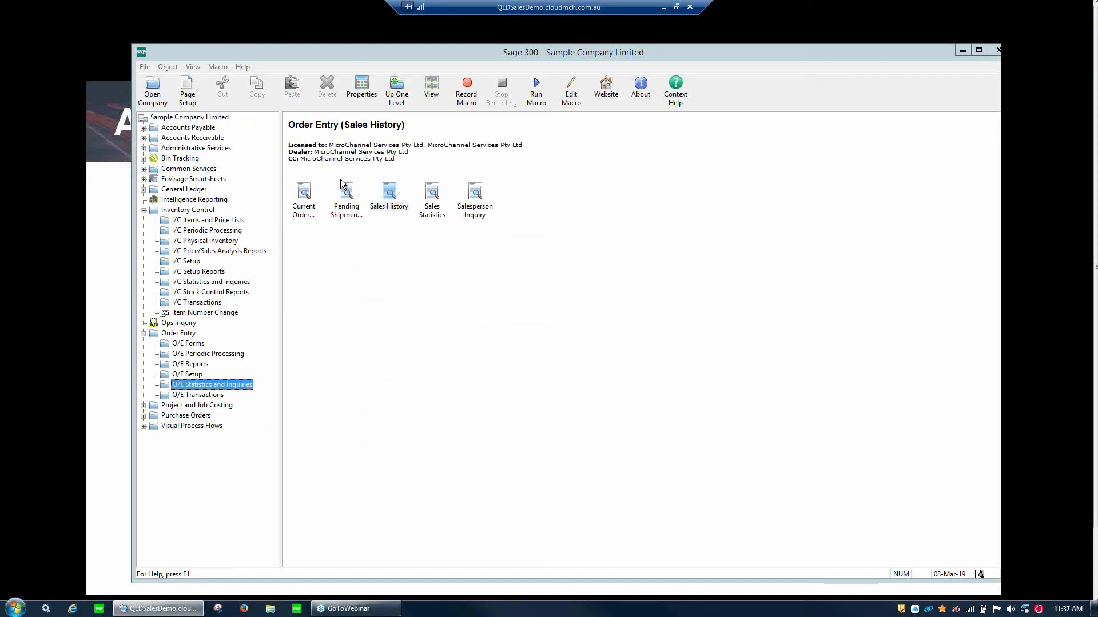
{"action": "left_click", "coordinate": [474, 194]}
{"action": "left_click", "coordinate": [434, 206]}
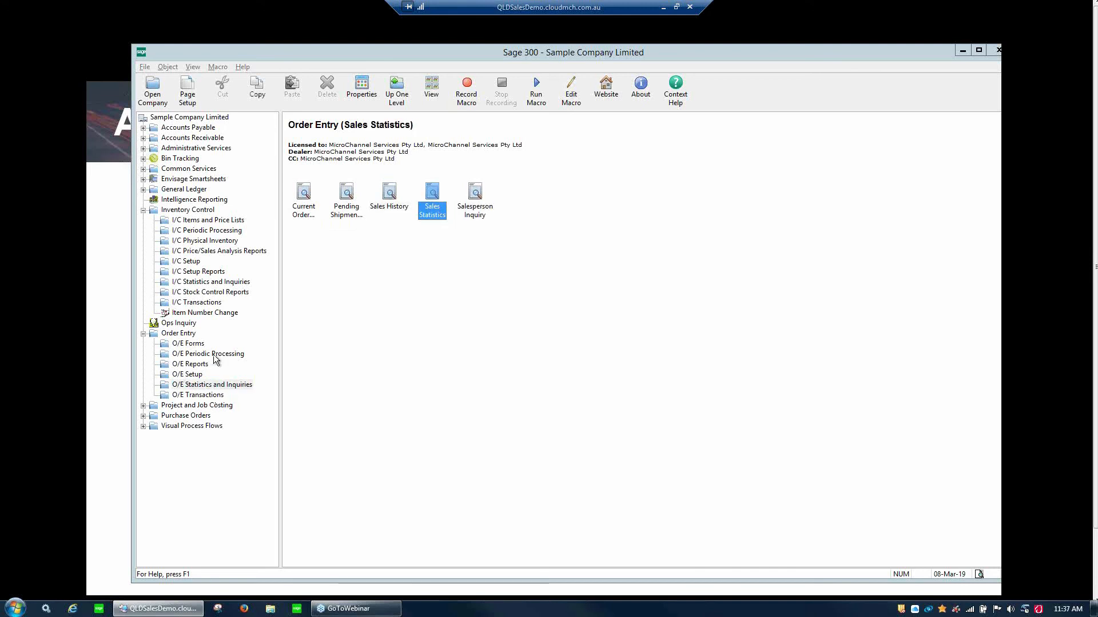
{"action": "left_click", "coordinate": [198, 366]}
{"action": "left_click", "coordinate": [347, 201]}
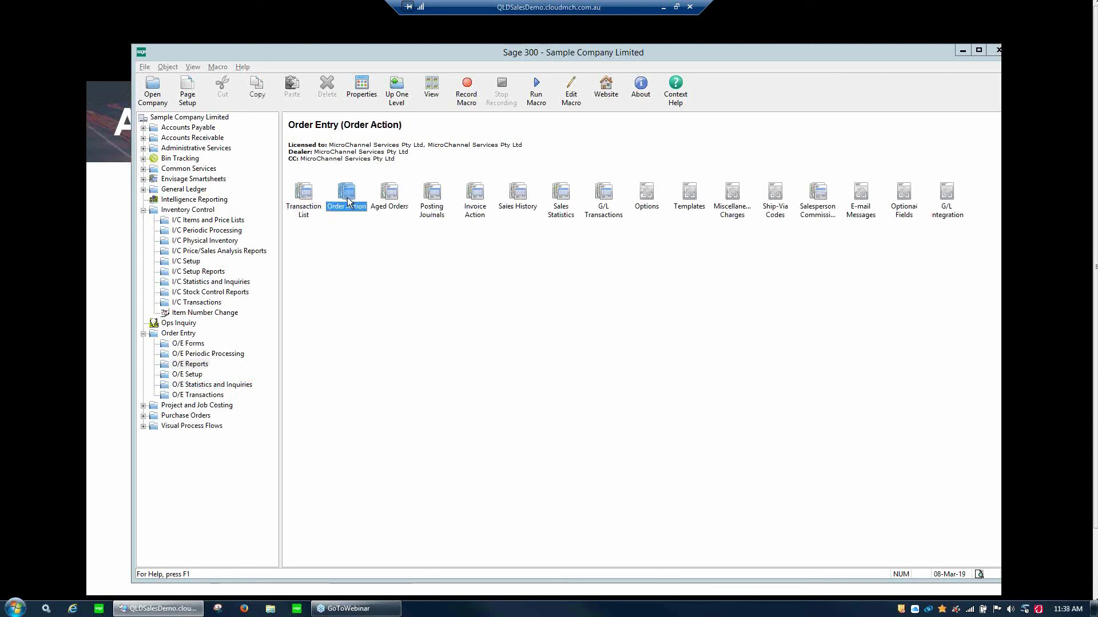
{"action": "double_click", "coordinate": [347, 202]}
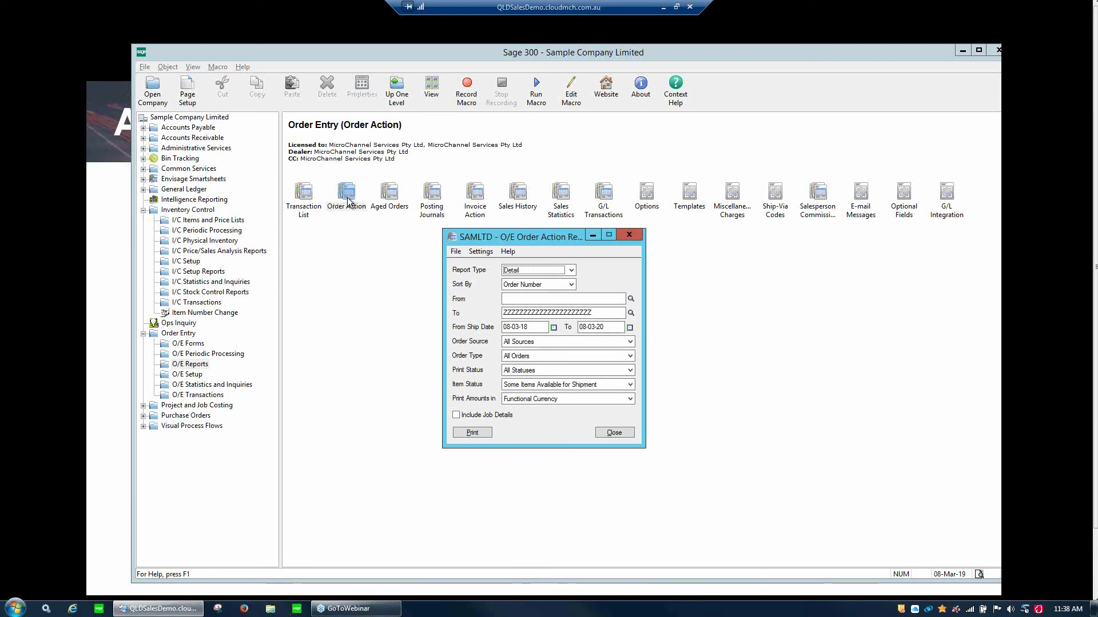
Set the Order Action report's item status to Incomplete Orders and clear the starting ship date
{"action": "left_click", "coordinate": [537, 385]}
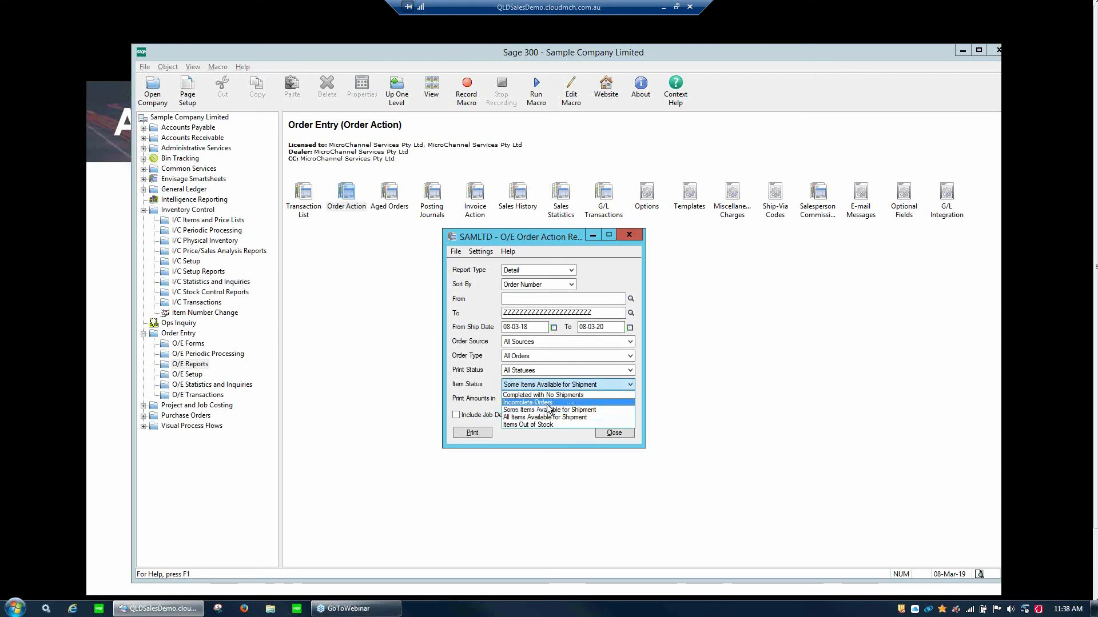
{"action": "left_click", "coordinate": [548, 403]}
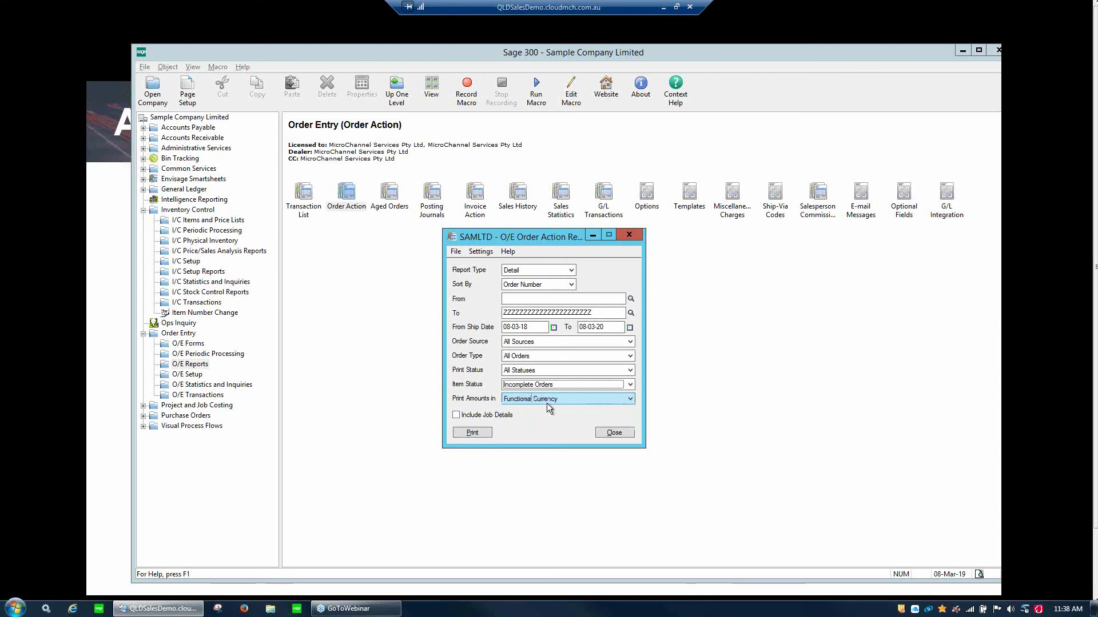
{"action": "left_click", "coordinate": [523, 330]}
{"action": "key", "text": "Delete"}
{"action": "left_click", "coordinate": [605, 328]}
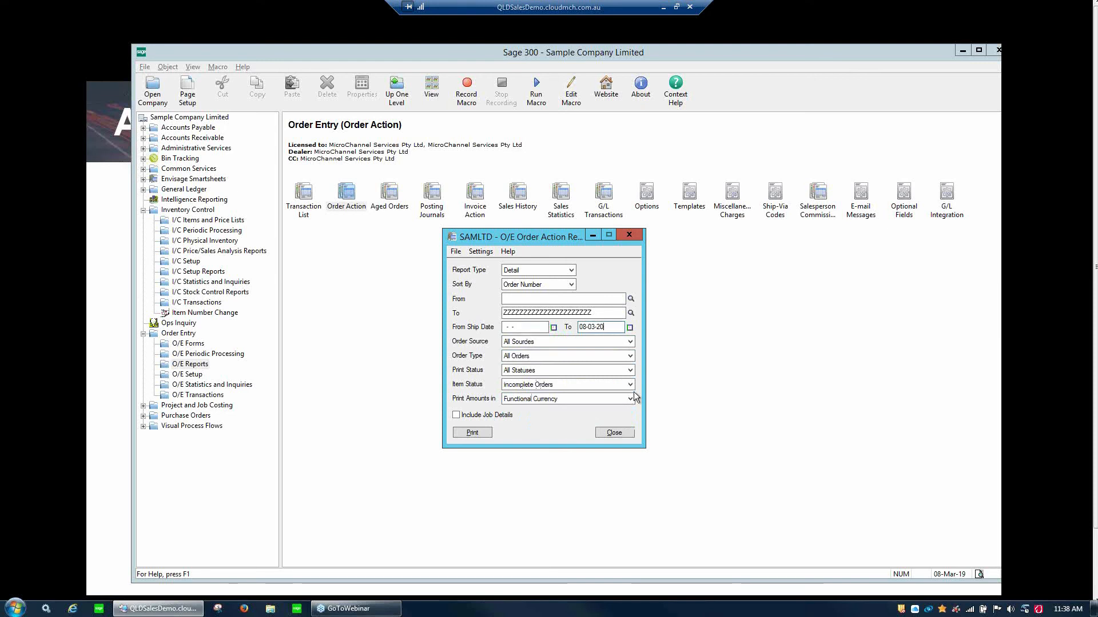
{"action": "left_click", "coordinate": [540, 385]}
{"action": "left_click", "coordinate": [542, 389]}
Print the Order Action report, review the first order's outstanding amount, and close the report
{"action": "left_click", "coordinate": [480, 432]}
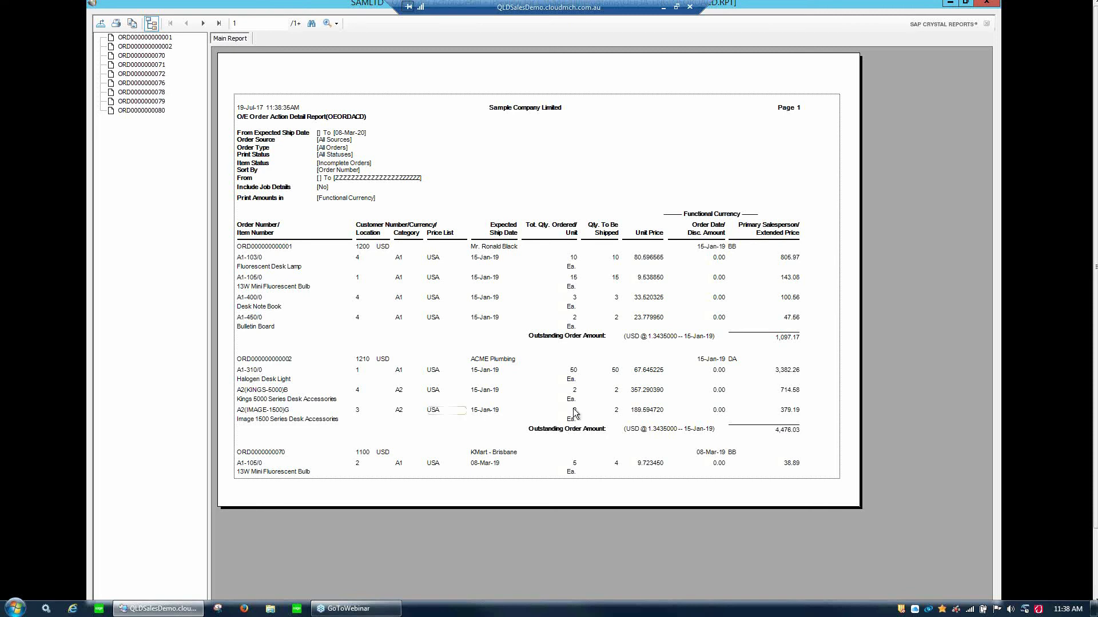
{"action": "left_click", "coordinate": [793, 339]}
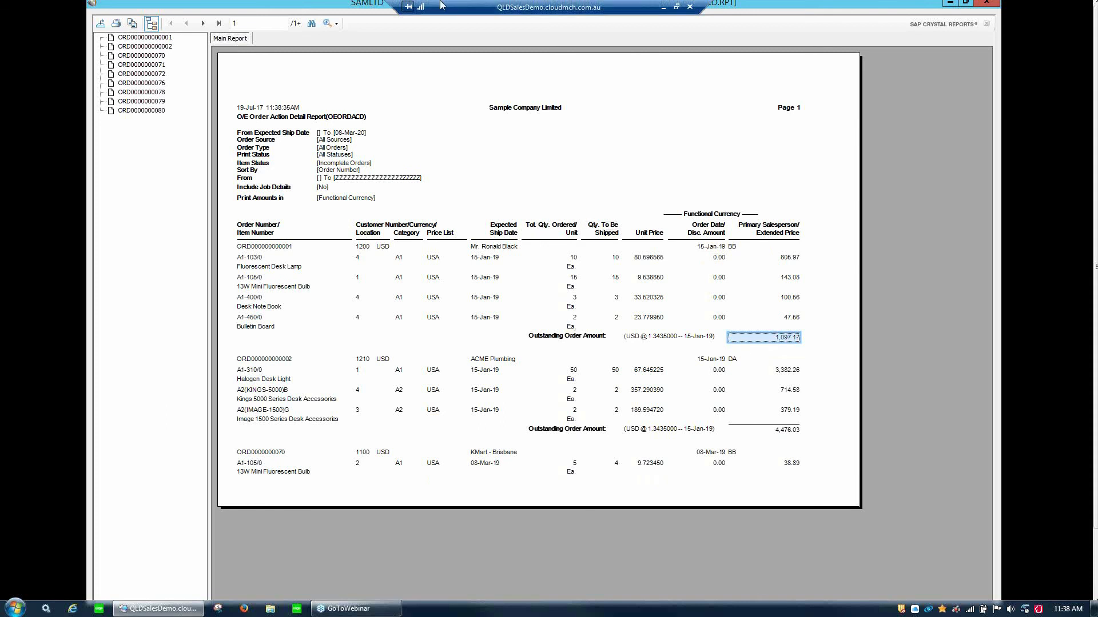
{"action": "left_click", "coordinate": [987, 2]}
Print the detailed Order Action report with the item status Items Out of Stock, and close the report
{"action": "left_click", "coordinate": [534, 385]}
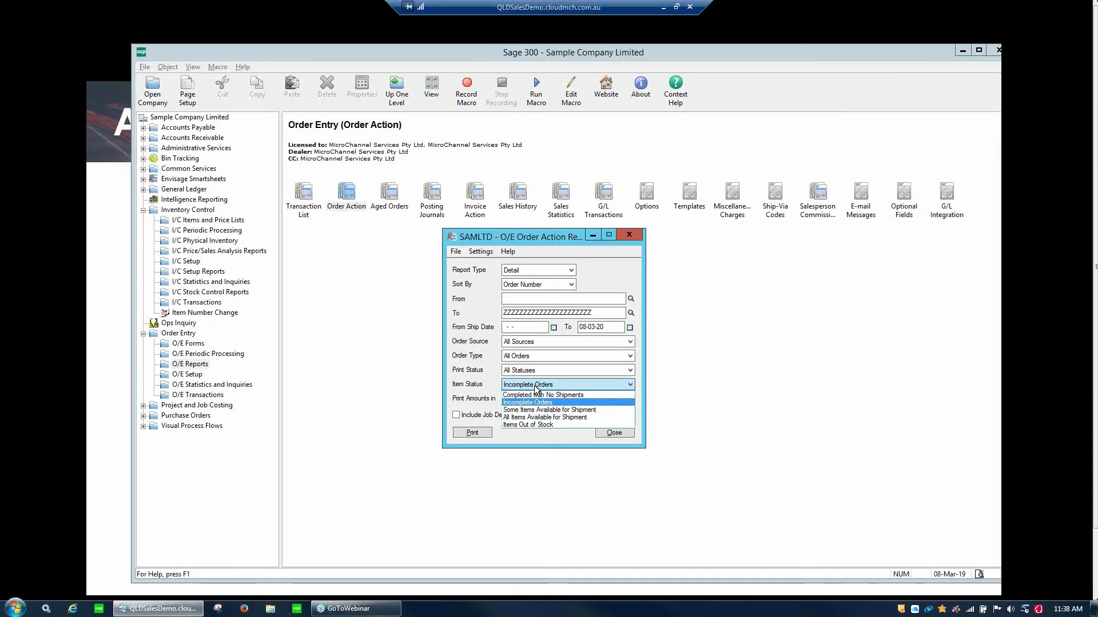
{"action": "left_click", "coordinate": [541, 424]}
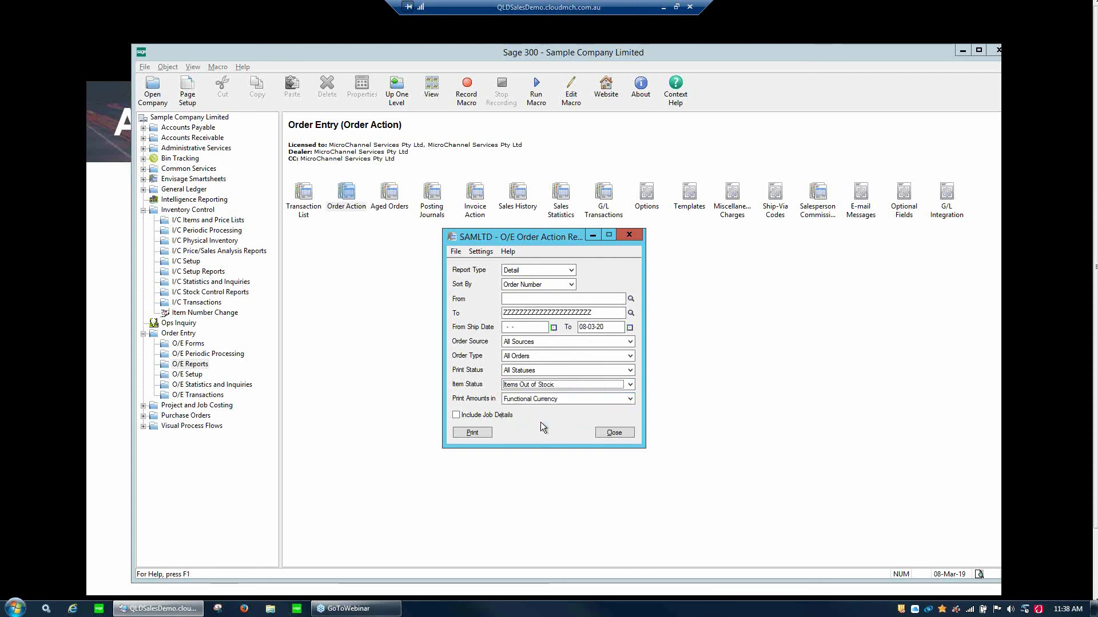
{"action": "left_click", "coordinate": [472, 434]}
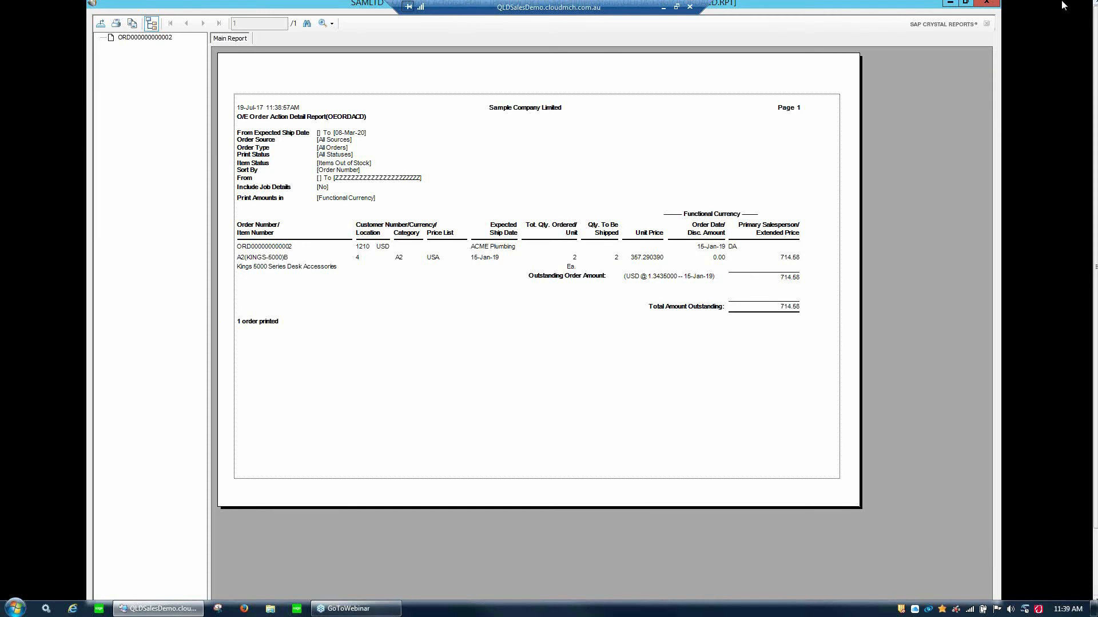
{"action": "left_click", "coordinate": [986, 2]}
Print the Order Action report as a Summary with the item status Incomplete Orders, and close the report
{"action": "left_click", "coordinate": [557, 380]}
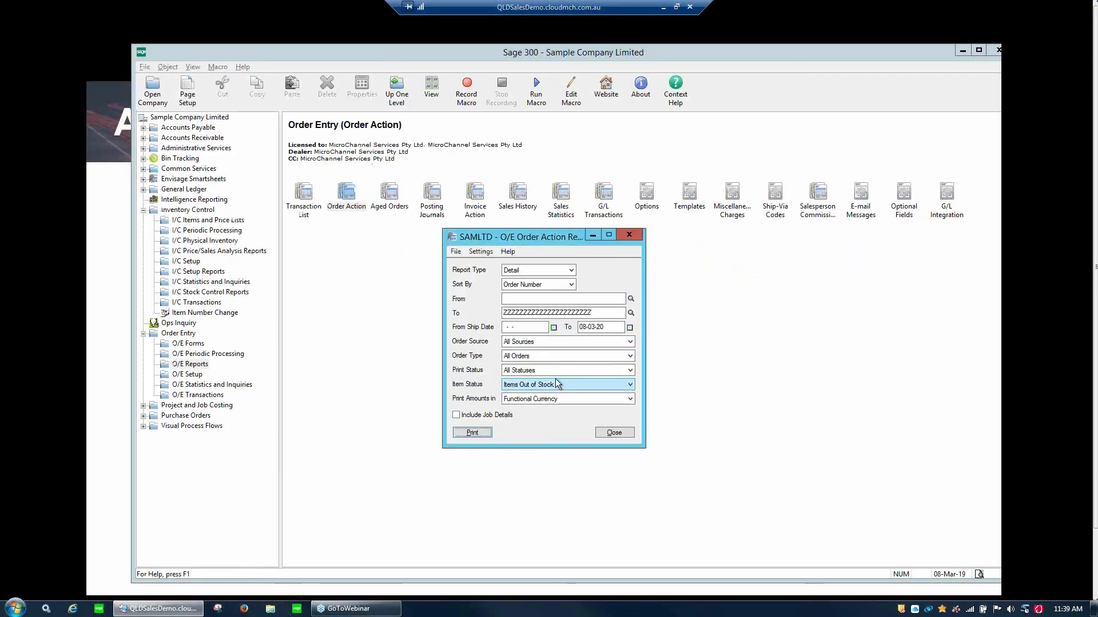
{"action": "left_click", "coordinate": [557, 272]}
{"action": "left_click", "coordinate": [547, 287]}
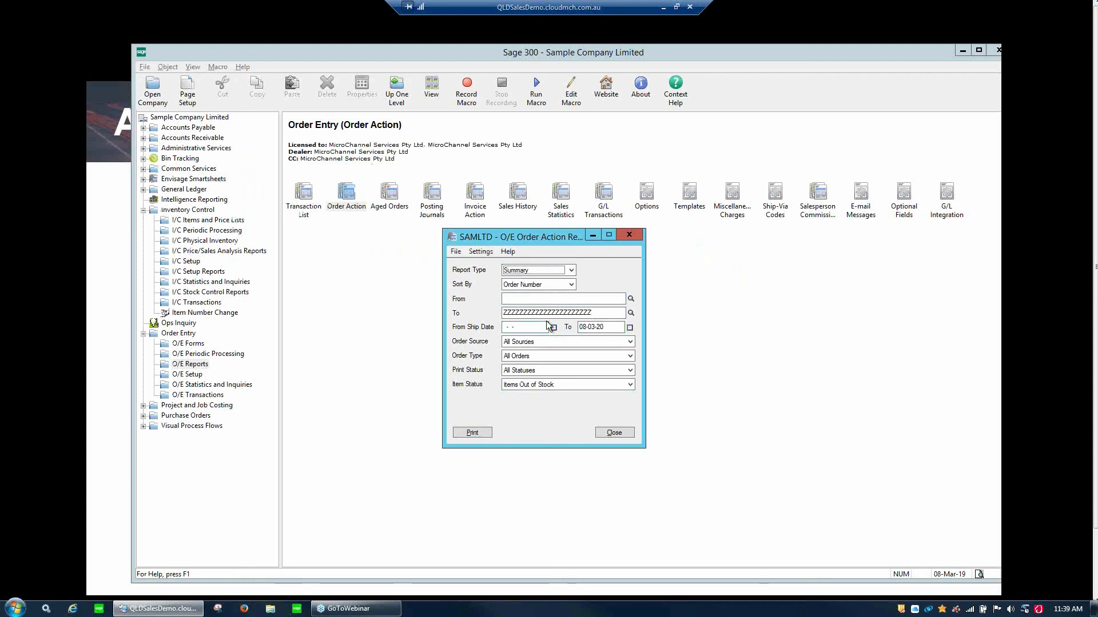
{"action": "left_click", "coordinate": [548, 385]}
{"action": "left_click", "coordinate": [532, 403]}
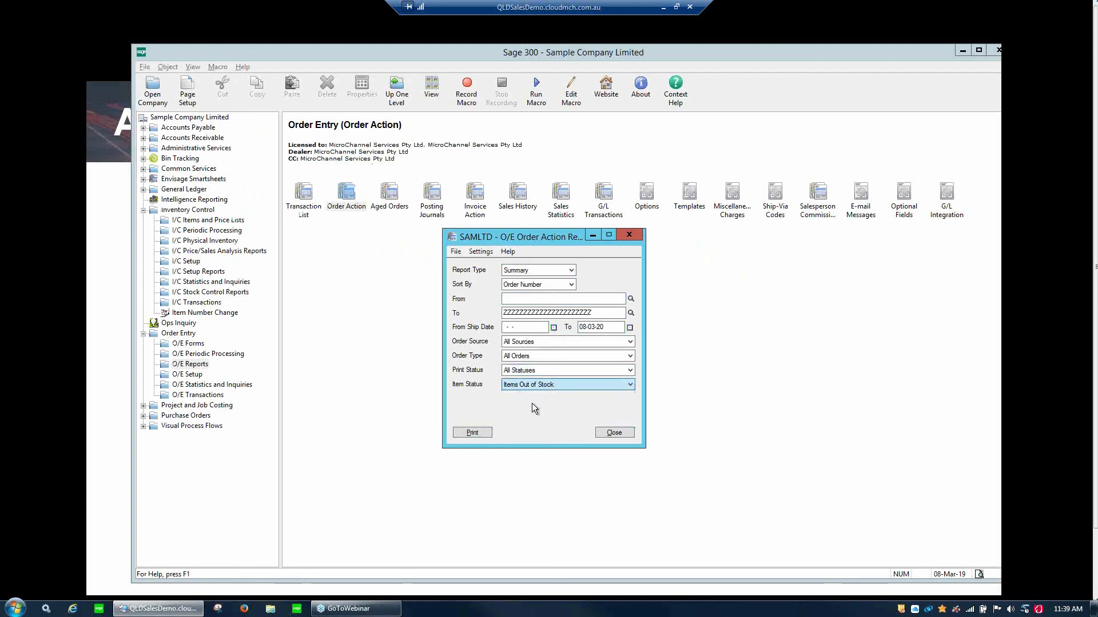
{"action": "left_click", "coordinate": [471, 432]}
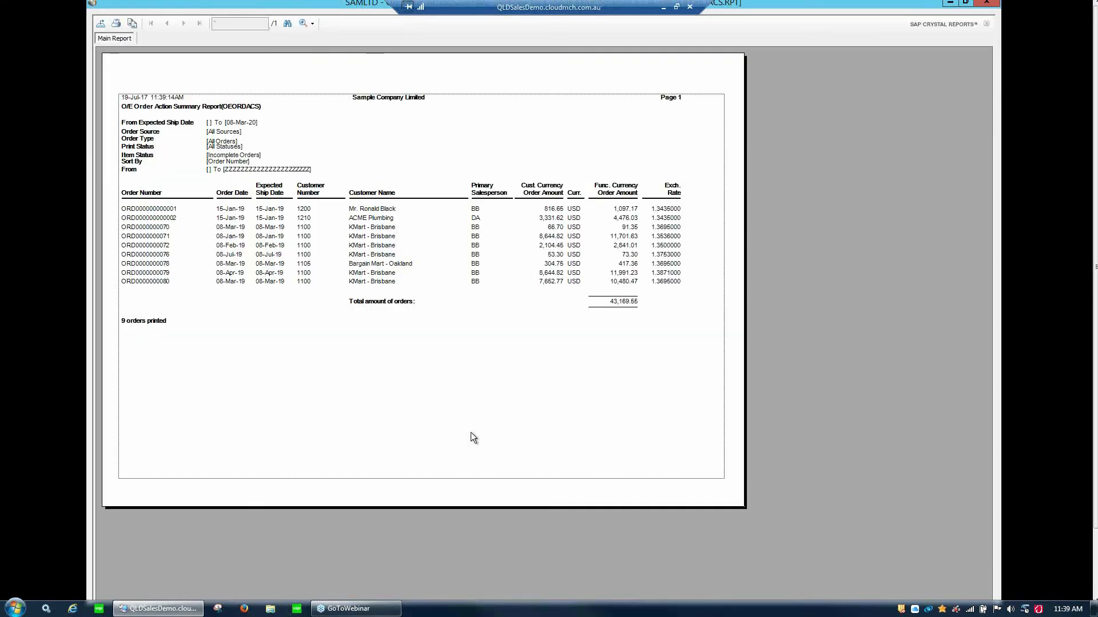
{"action": "left_click", "coordinate": [987, 2]}
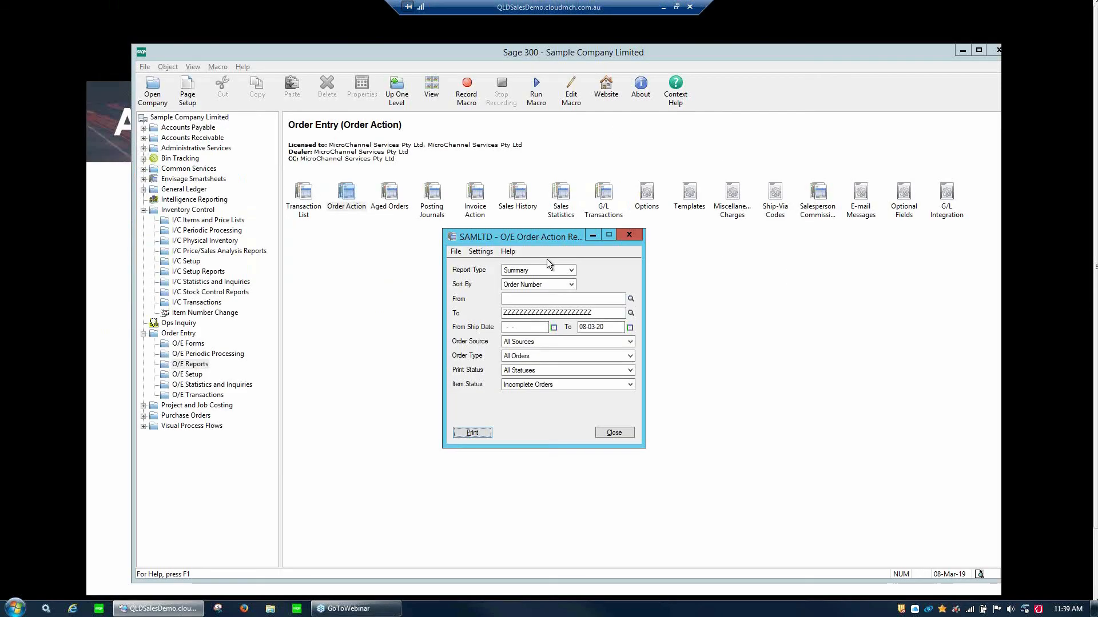
Print the summary Order Action report with the item status All Items Available for Shipment, and close the report
{"action": "left_click", "coordinate": [550, 371]}
{"action": "left_click", "coordinate": [527, 385]}
{"action": "left_click", "coordinate": [527, 386]}
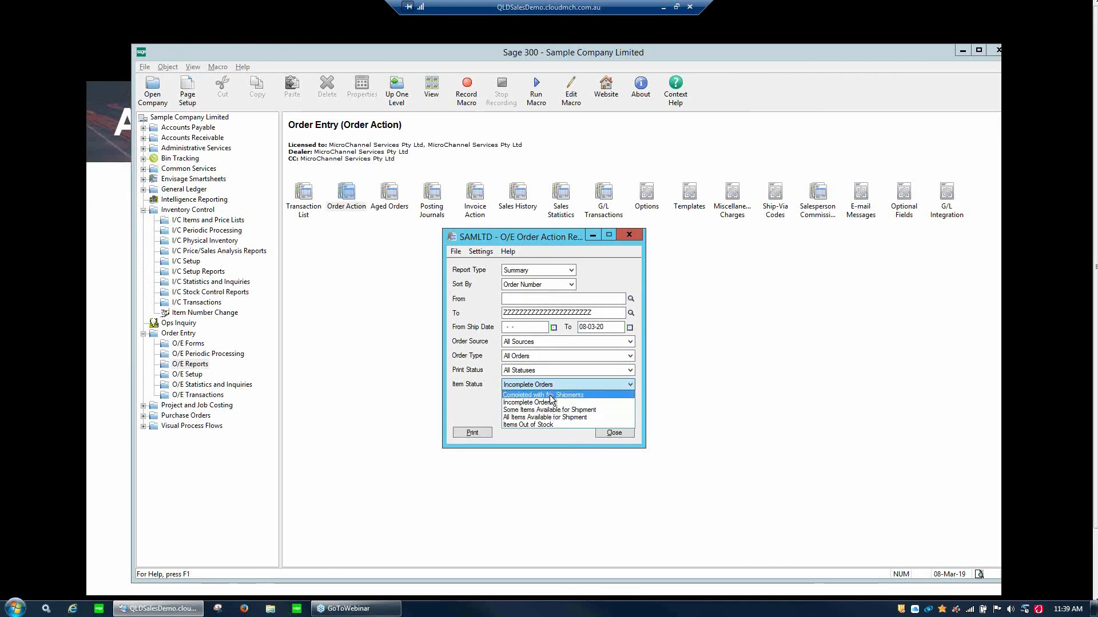
{"action": "left_click", "coordinate": [551, 418]}
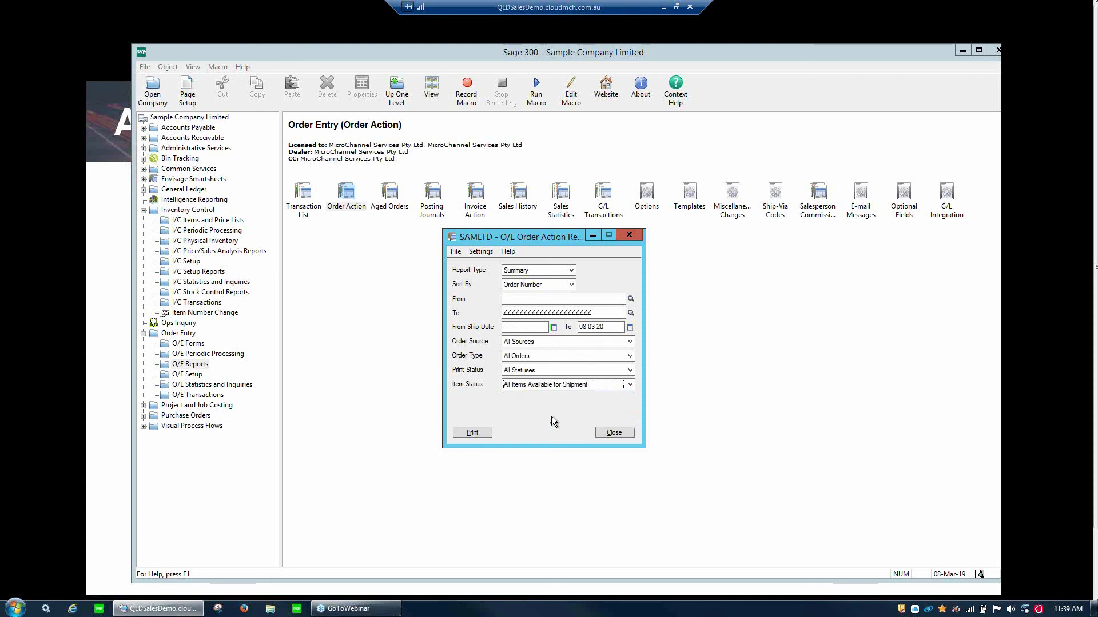
{"action": "left_click", "coordinate": [478, 433]}
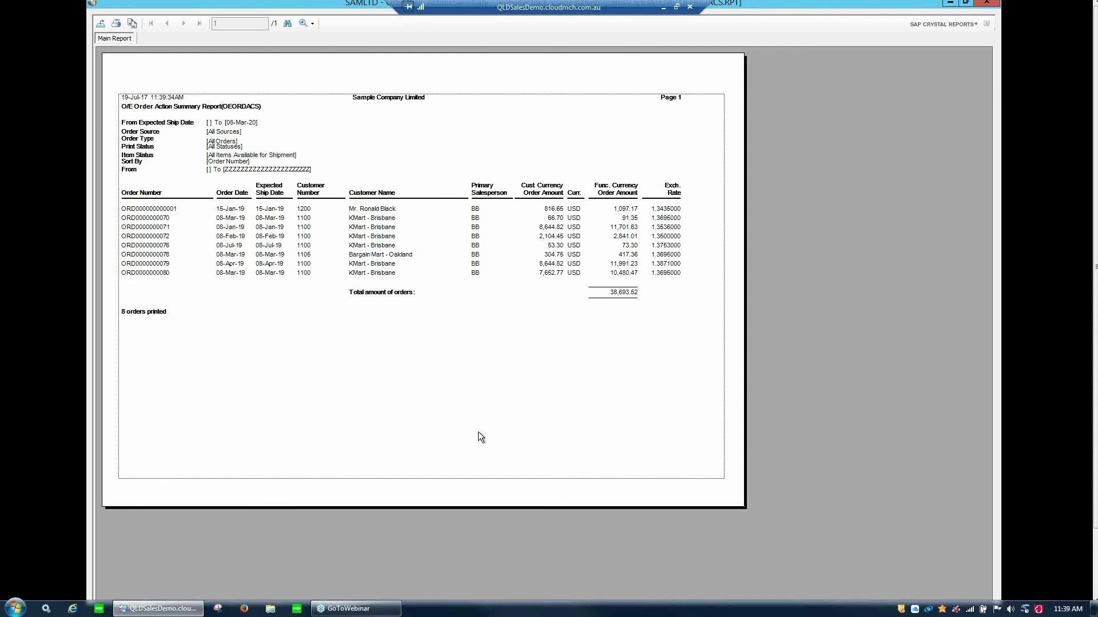
{"action": "left_click", "coordinate": [987, 2]}
Set the Order Action report to Detail sorted by Customer Number, enter a starting customer number, and close the form without printing
{"action": "left_click", "coordinate": [551, 266]}
{"action": "left_click", "coordinate": [551, 280]}
{"action": "left_click", "coordinate": [571, 284]}
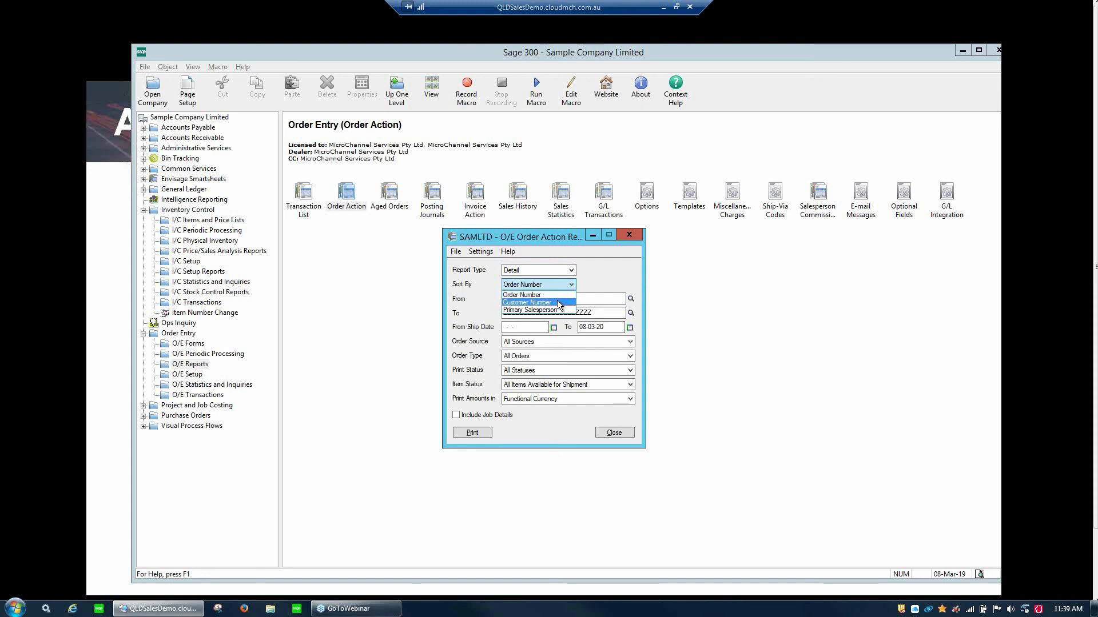
{"action": "left_click", "coordinate": [559, 303]}
{"action": "left_click", "coordinate": [556, 298]}
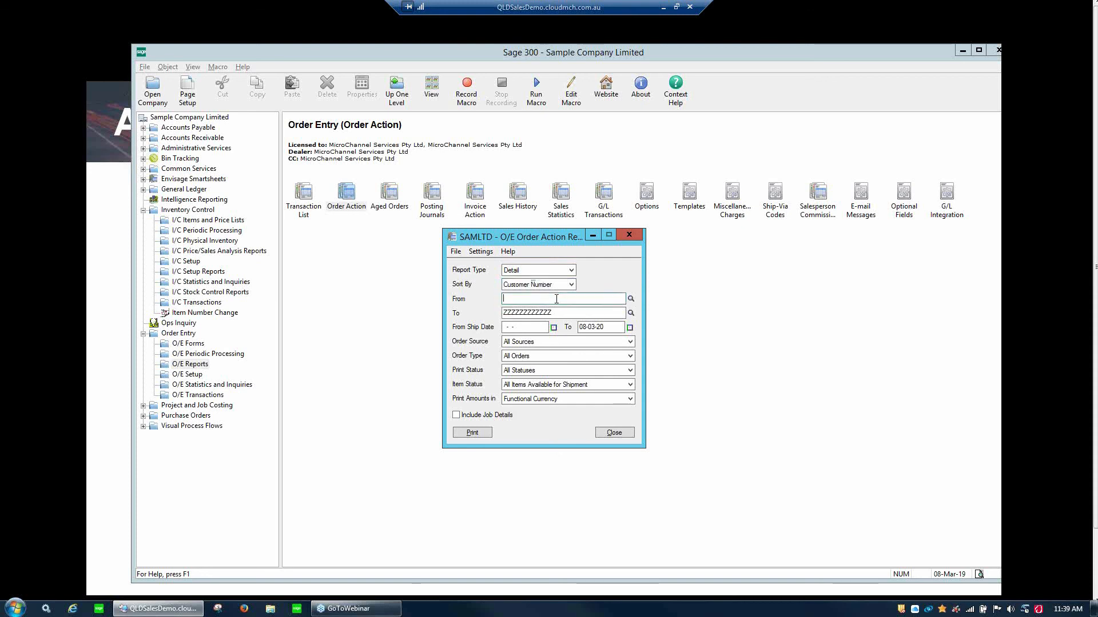
{"action": "type", "text": "1100"}
{"action": "left_click", "coordinate": [617, 433]}
Print the detailed Invoice Action report by shipment number, review a shipment with outstanding invoices, and close the report
{"action": "left_click", "coordinate": [479, 210]}
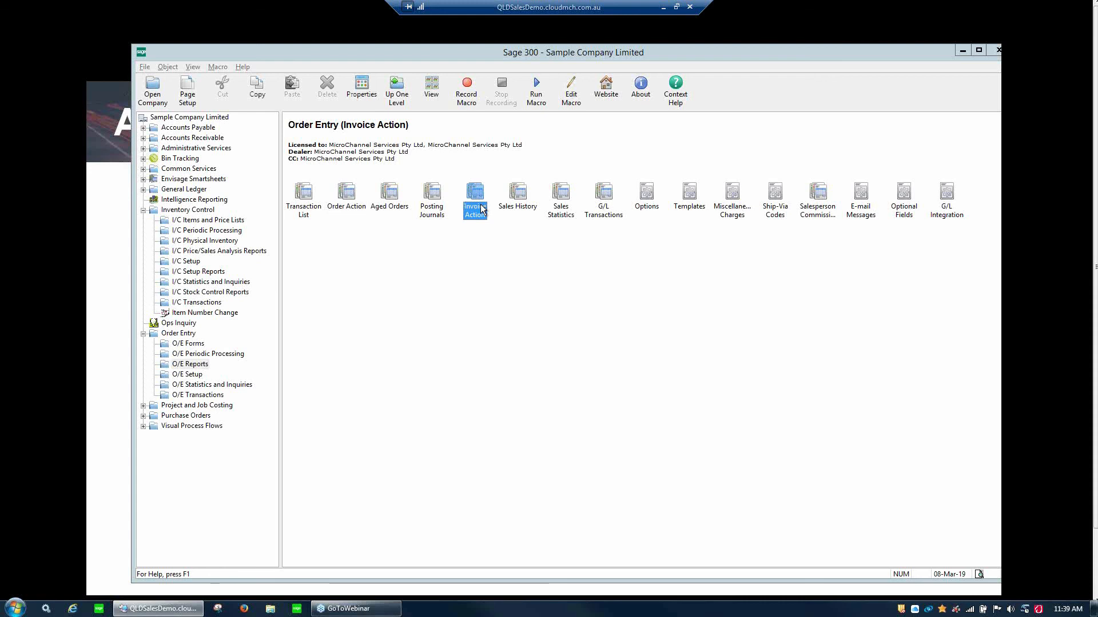
{"action": "double_click", "coordinate": [481, 209]}
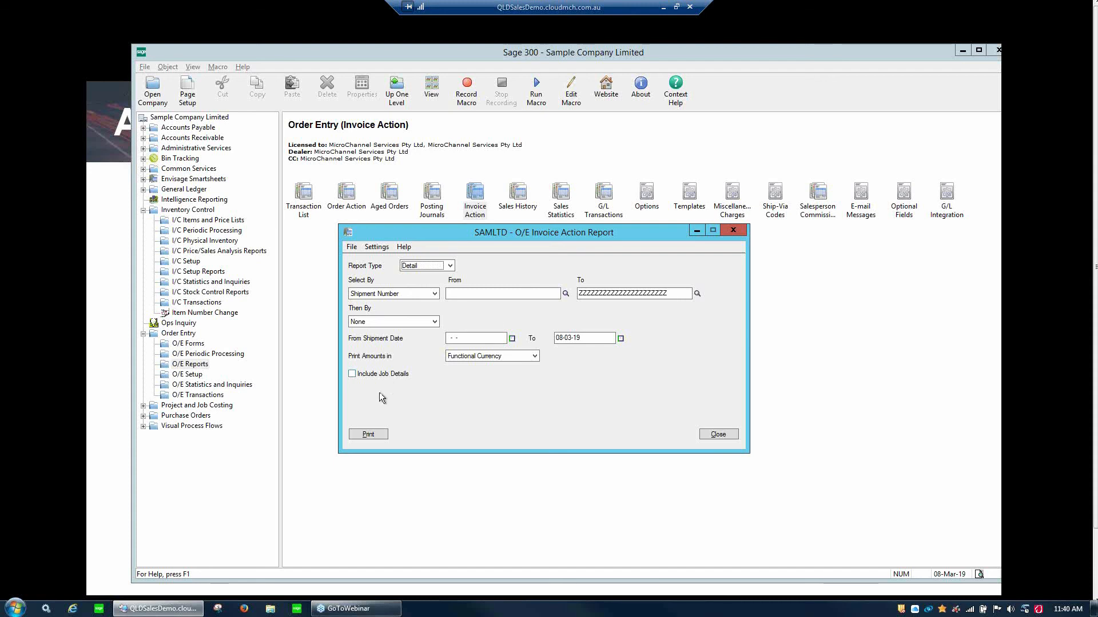
{"action": "left_click", "coordinate": [372, 435]}
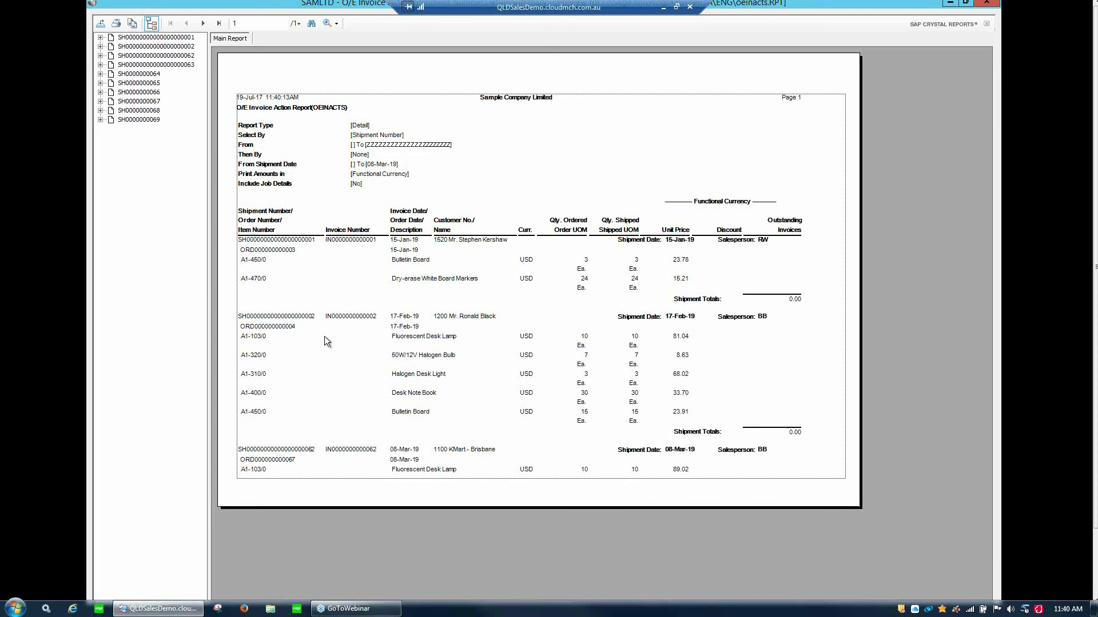
{"action": "left_click", "coordinate": [149, 93]}
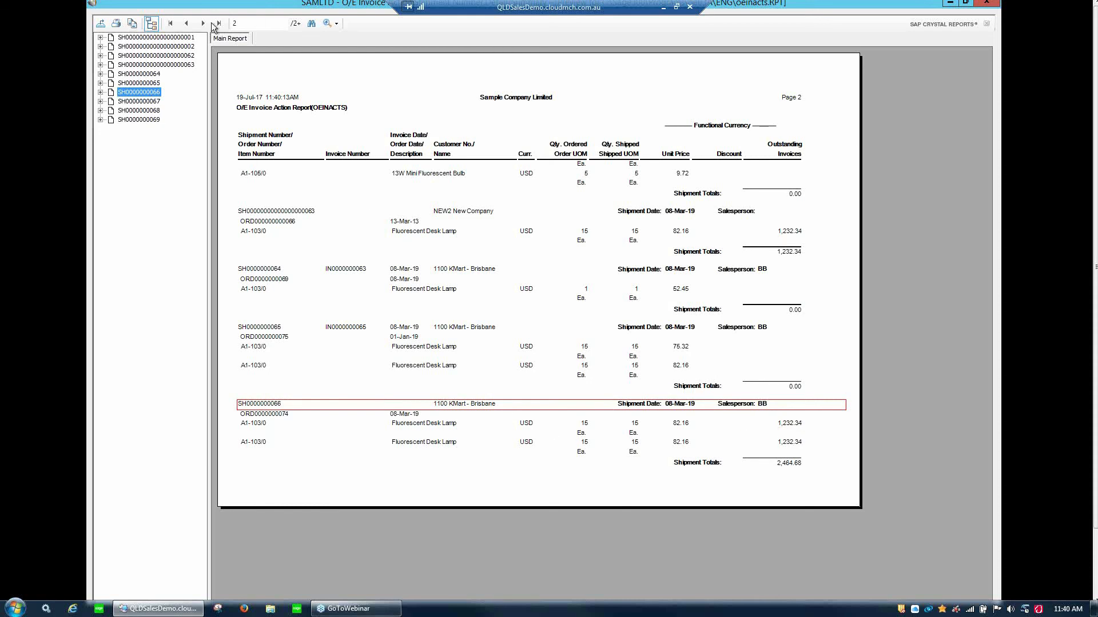
{"action": "left_click", "coordinate": [987, 2]}
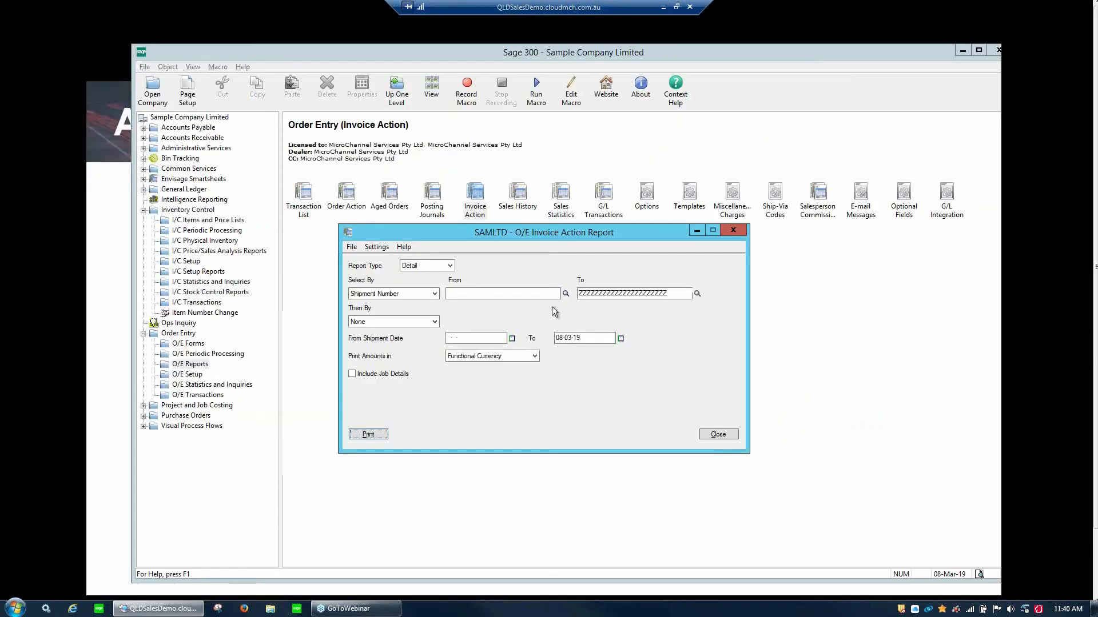
Review the Invoice Action report's Select By and shipment date options, close the form, and look over the other O/E reports
{"action": "left_click", "coordinate": [427, 295]}
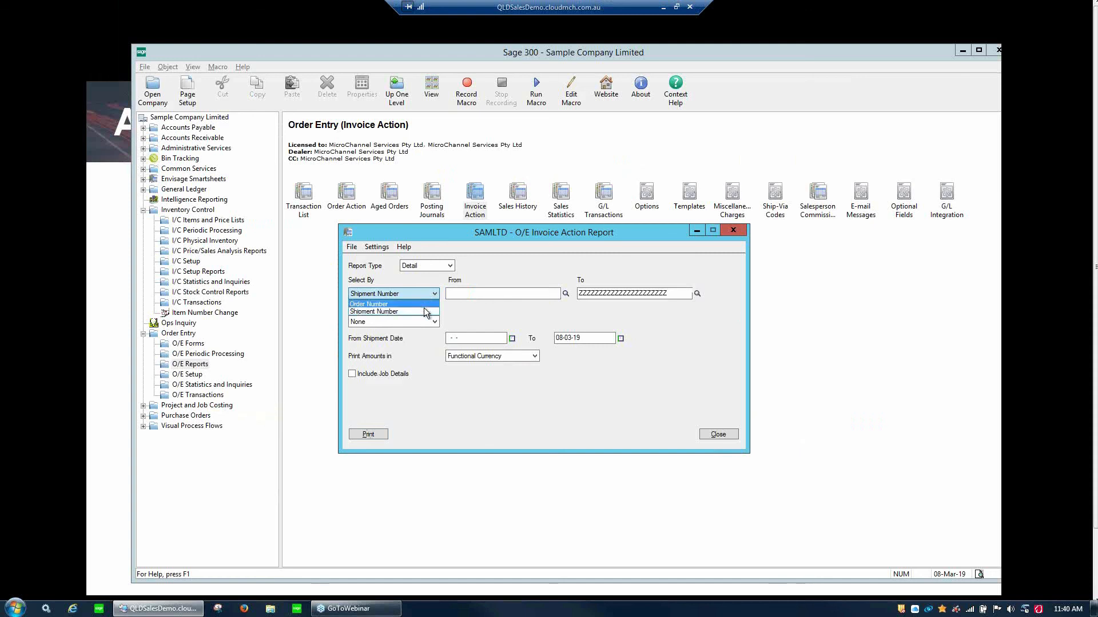
{"action": "left_click", "coordinate": [506, 304]}
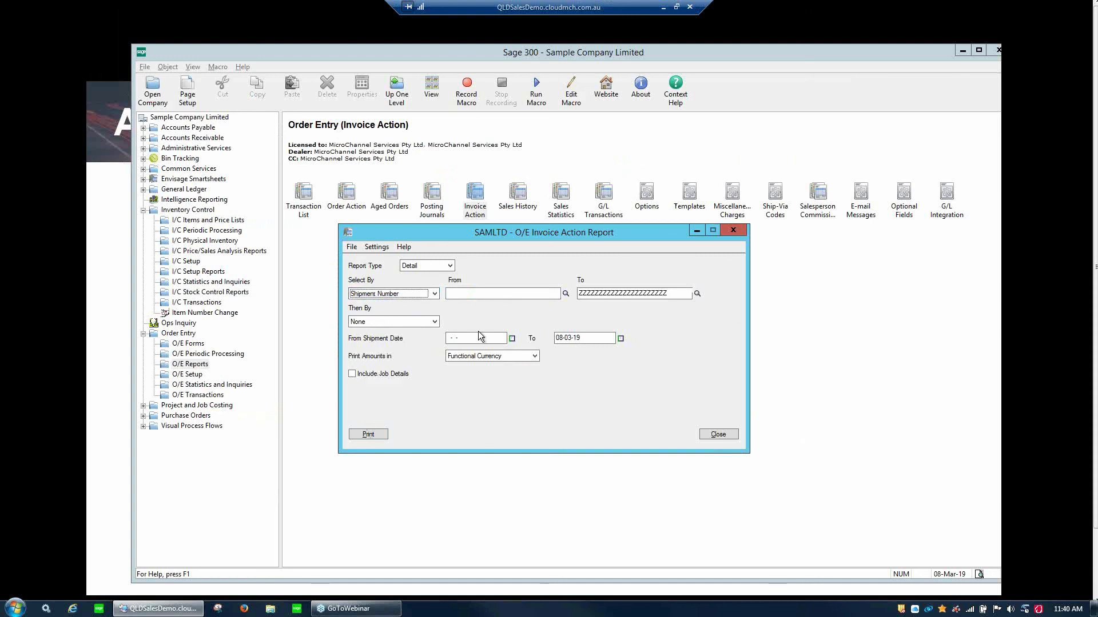
{"action": "left_click", "coordinate": [457, 338]}
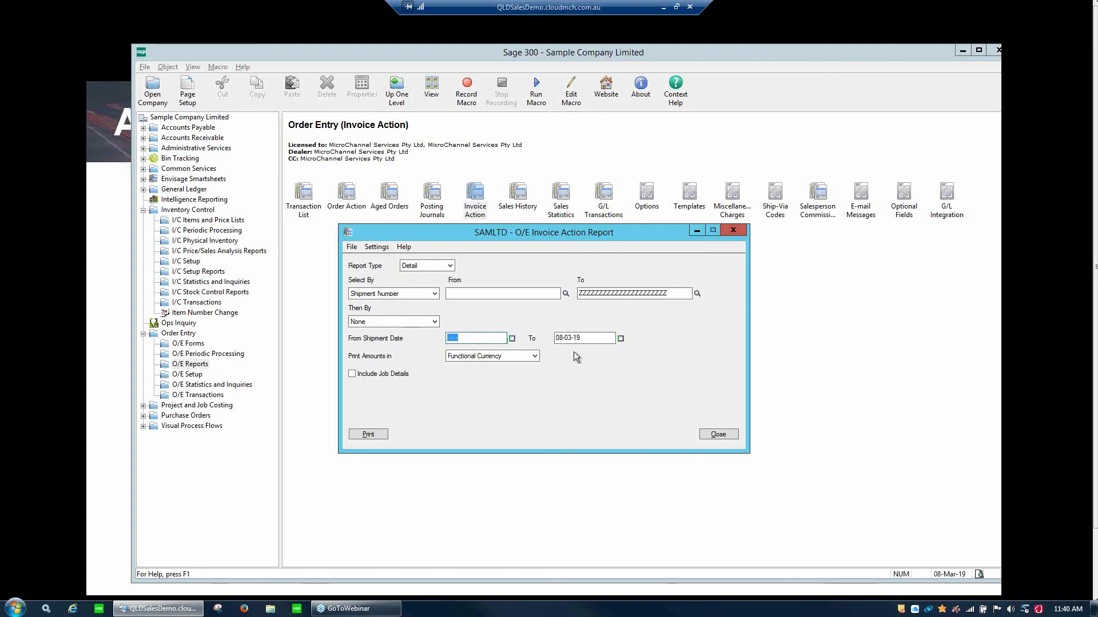
{"action": "left_click", "coordinate": [720, 434]}
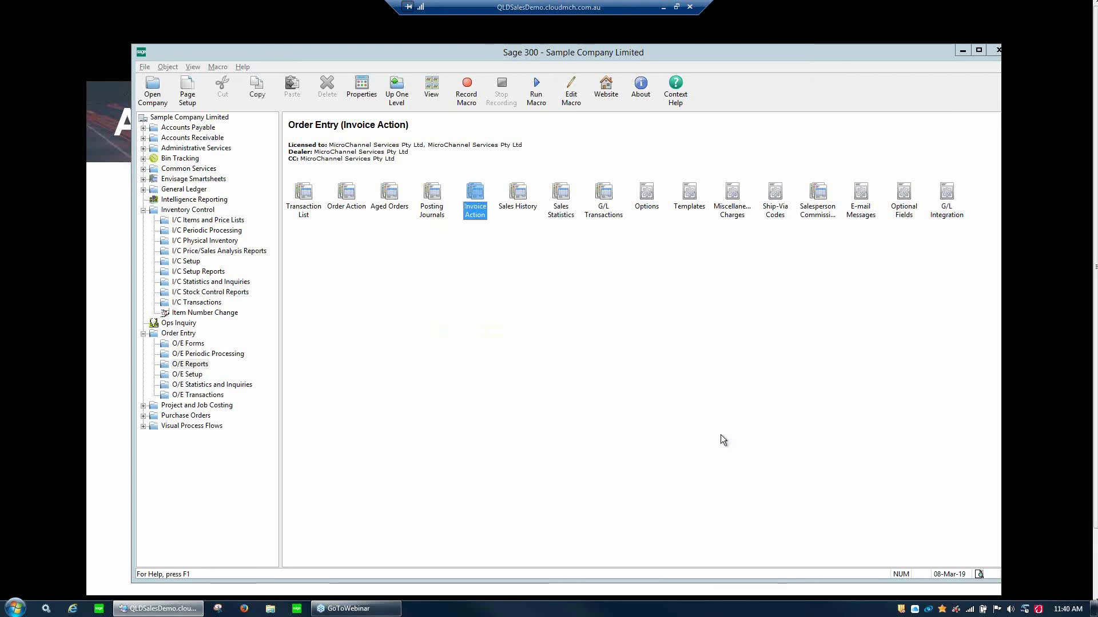
{"action": "left_click", "coordinate": [517, 205]}
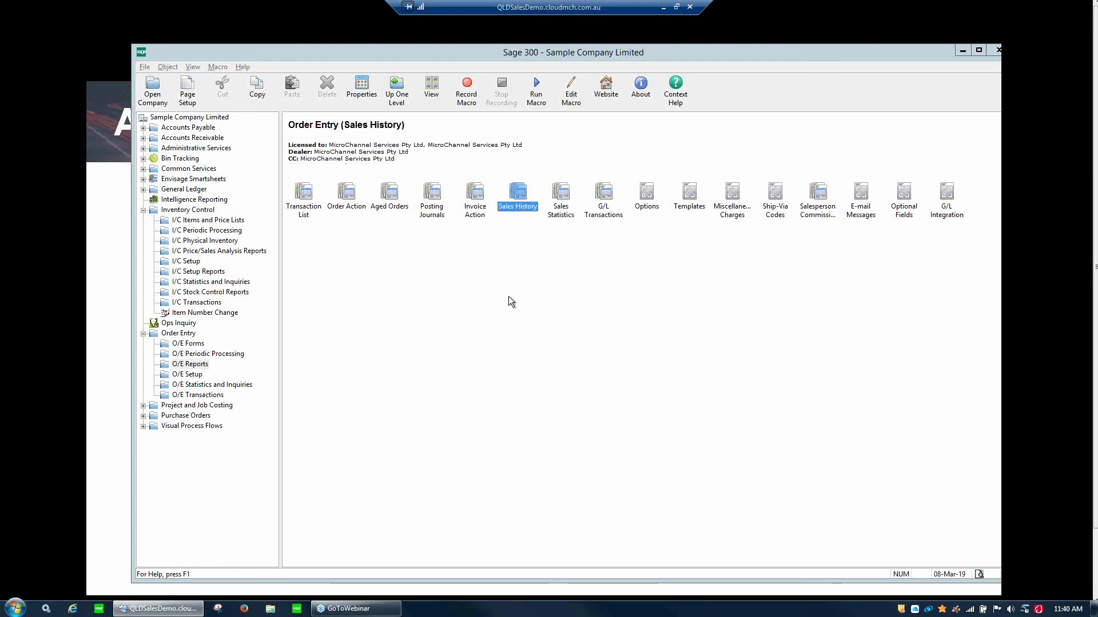
{"action": "left_click", "coordinate": [306, 197]}
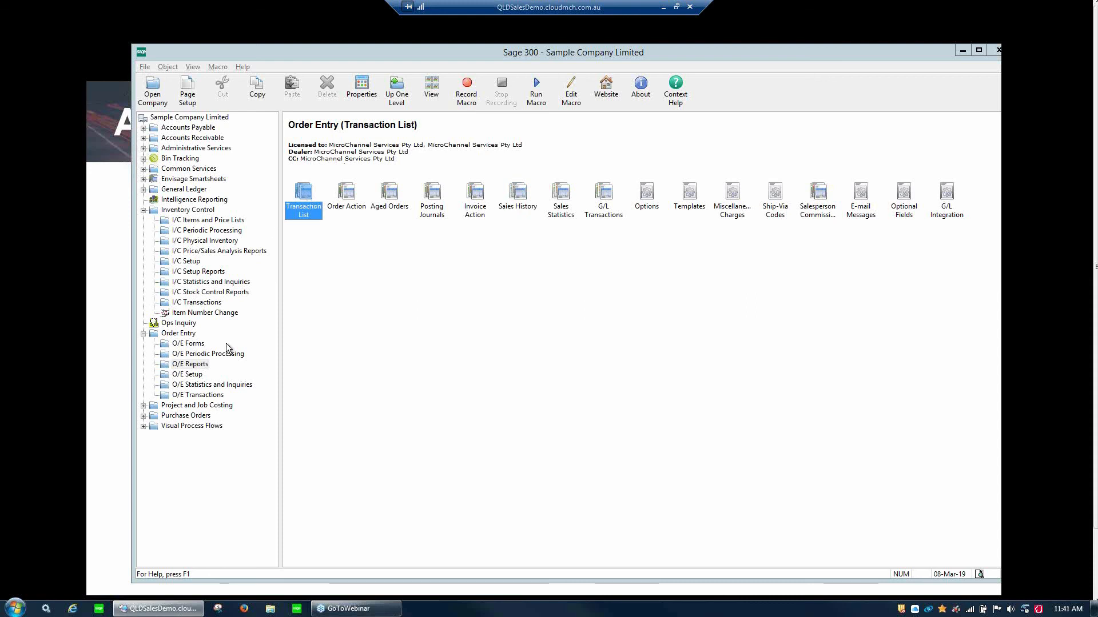
Open the IC Item Inquiry from Ops Inquiry and show the general item details of A1-105/0
{"action": "left_click", "coordinate": [192, 324]}
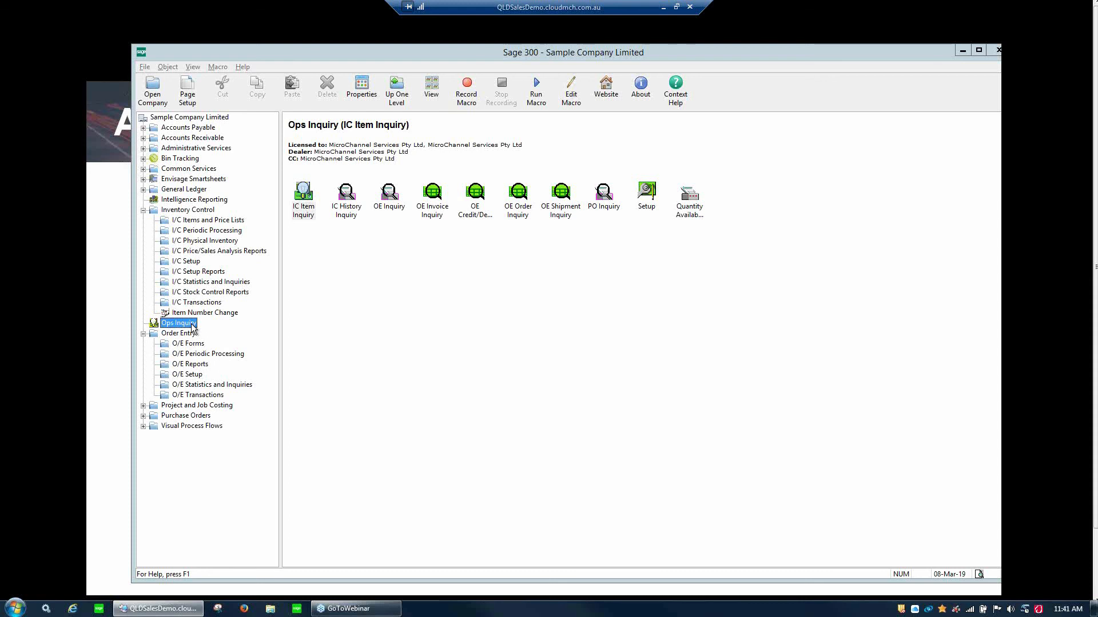
{"action": "left_click", "coordinate": [303, 206]}
{"action": "double_click", "coordinate": [303, 205]}
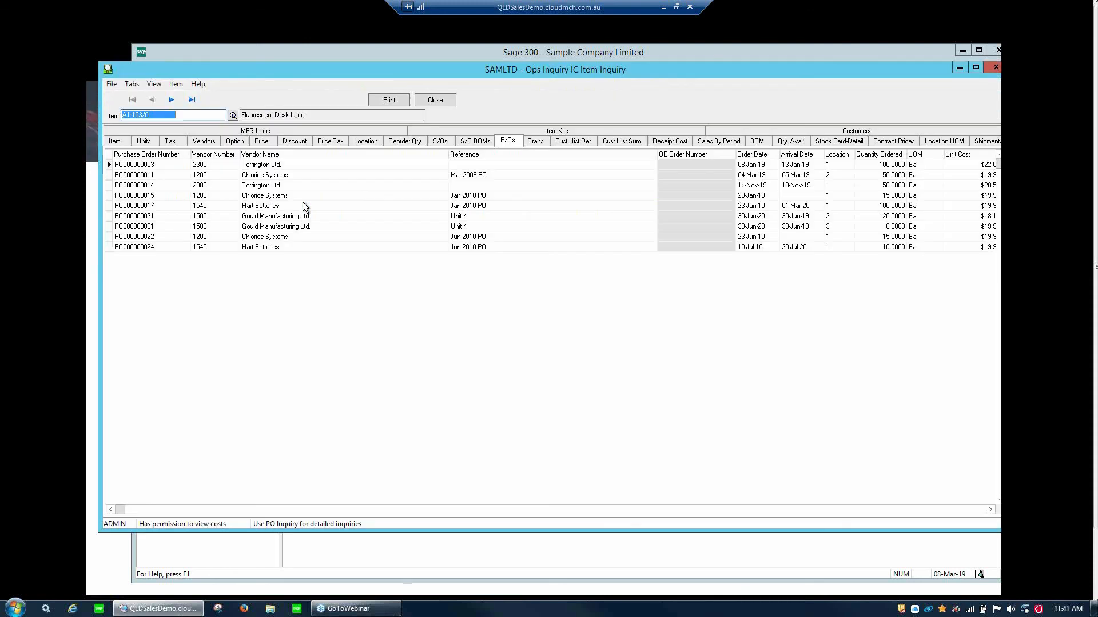
{"action": "left_click_drag", "start_coordinate": [321, 70], "coordinate": [435, 115]}
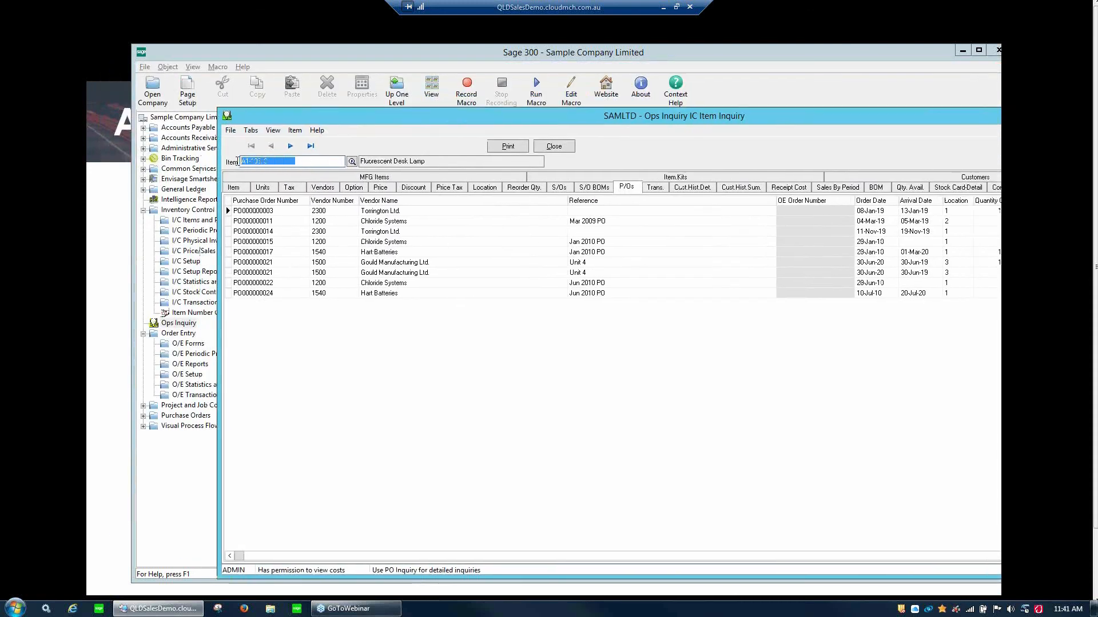
{"action": "left_click", "coordinate": [237, 188]}
{"action": "left_click", "coordinate": [291, 148]}
{"action": "left_click_drag", "start_coordinate": [285, 162], "coordinate": [241, 162]}
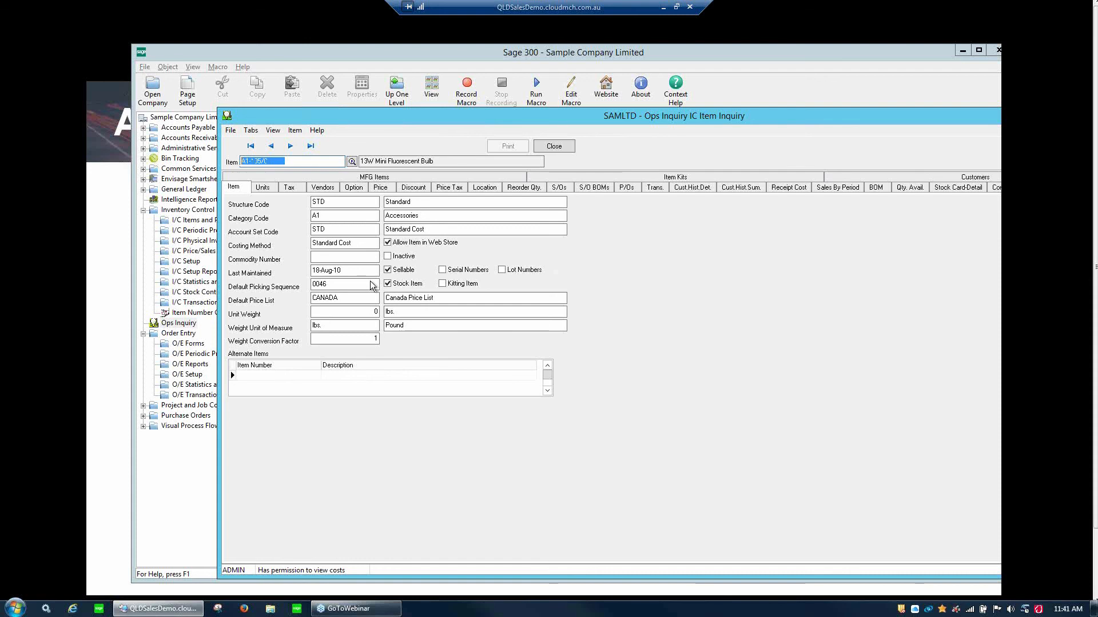
Fit the item inquiry window on screen and review the transactions of A1-105/0, including the first receipt's extended source cost
{"action": "left_click_drag", "start_coordinate": [526, 113], "coordinate": [407, 72]}
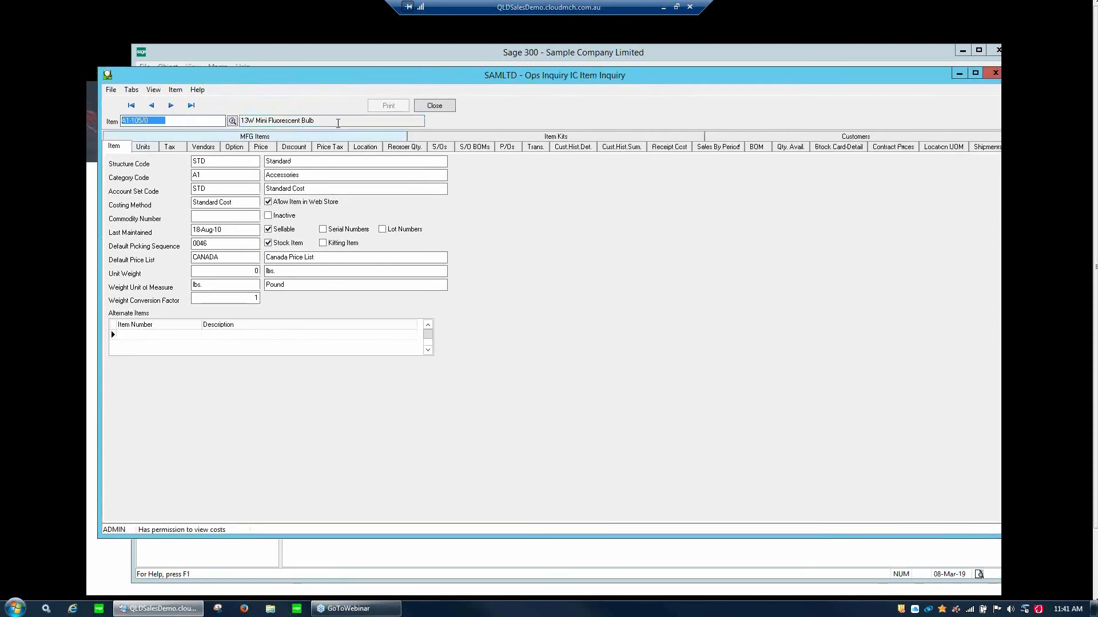
{"action": "left_click_drag", "start_coordinate": [99, 131], "coordinate": [143, 131]}
{"action": "left_click_drag", "start_coordinate": [535, 83], "coordinate": [492, 72]}
{"action": "left_click", "coordinate": [524, 143]}
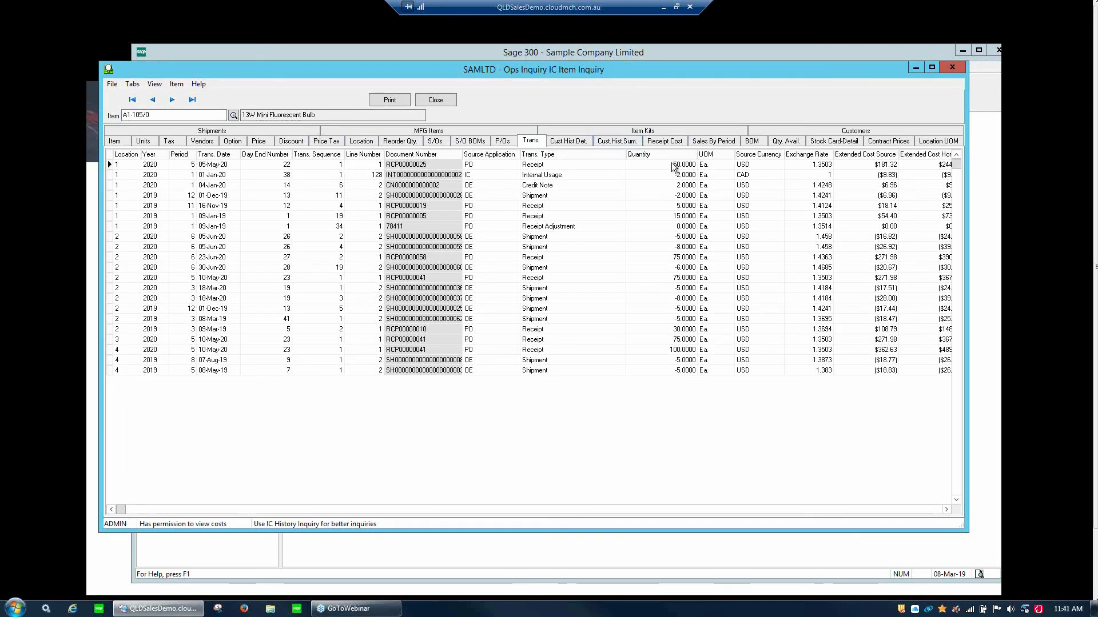
{"action": "left_click", "coordinate": [885, 165]}
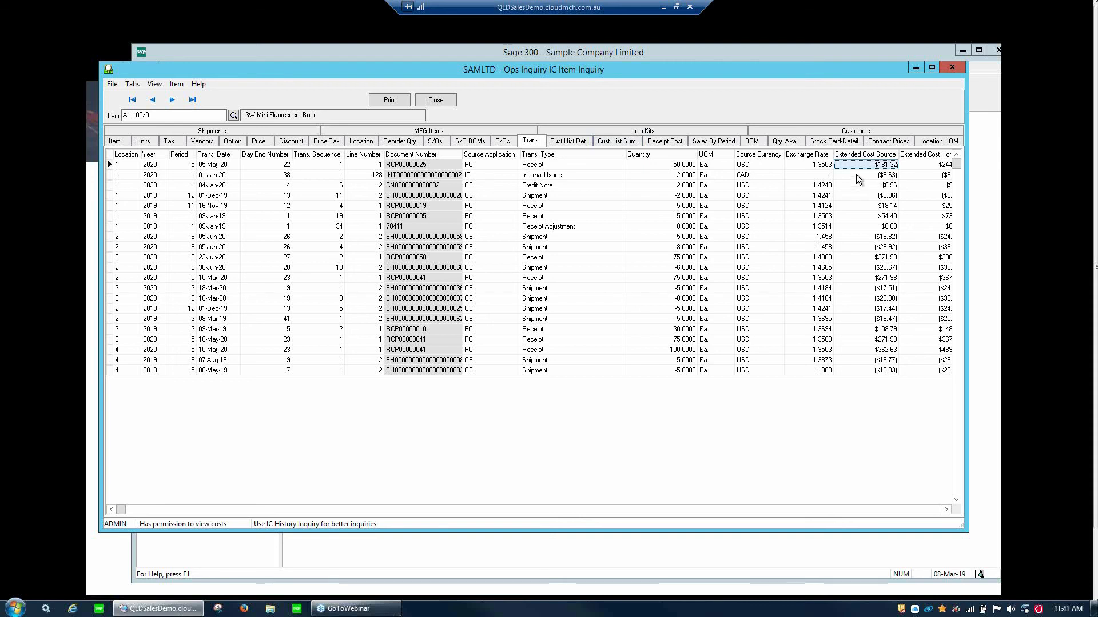
Show the stock card detail of A1-105/0, narrow the receipt cost column, and examine the first row's period, opening and receipt figures
{"action": "left_click", "coordinate": [835, 142]}
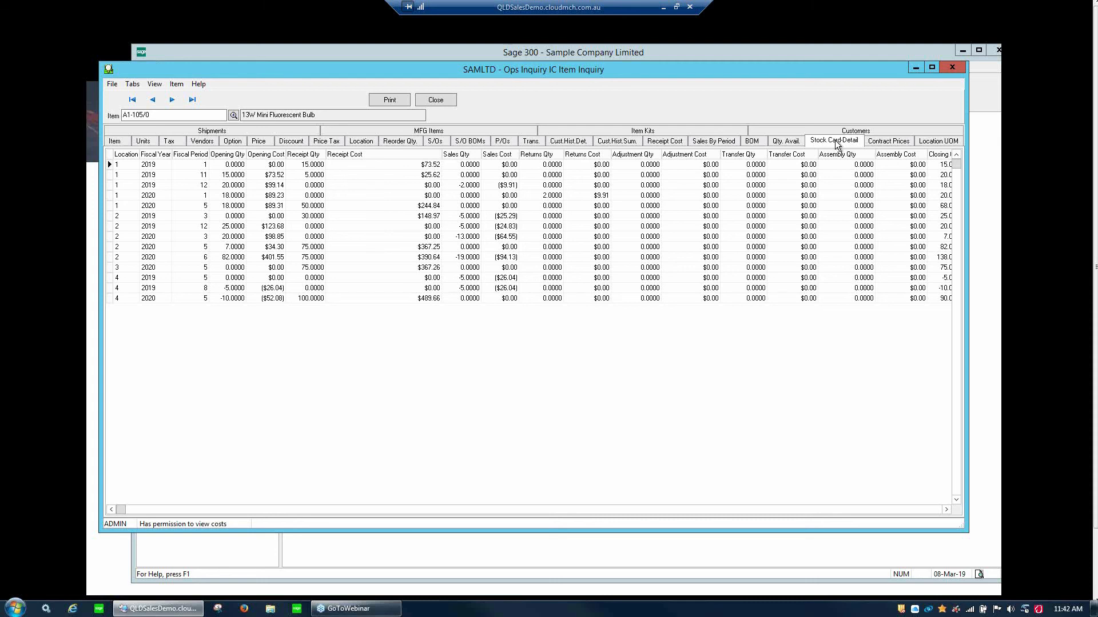
{"action": "left_click_drag", "start_coordinate": [441, 156], "coordinate": [395, 160]}
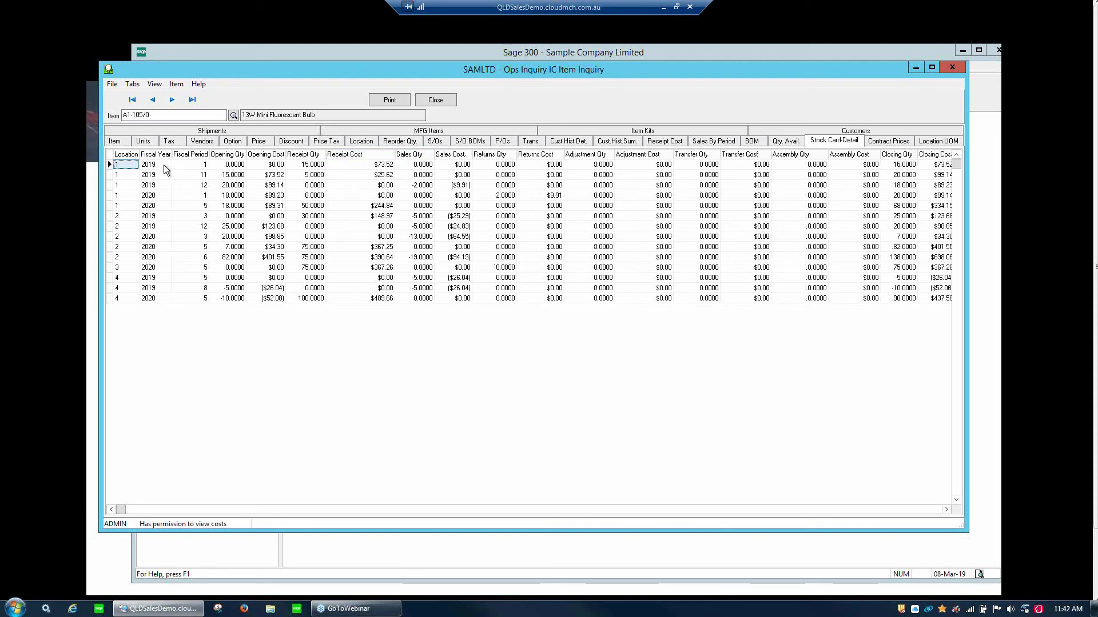
{"action": "left_click", "coordinate": [198, 166]}
{"action": "left_click", "coordinate": [233, 166]}
{"action": "left_click", "coordinate": [298, 165]}
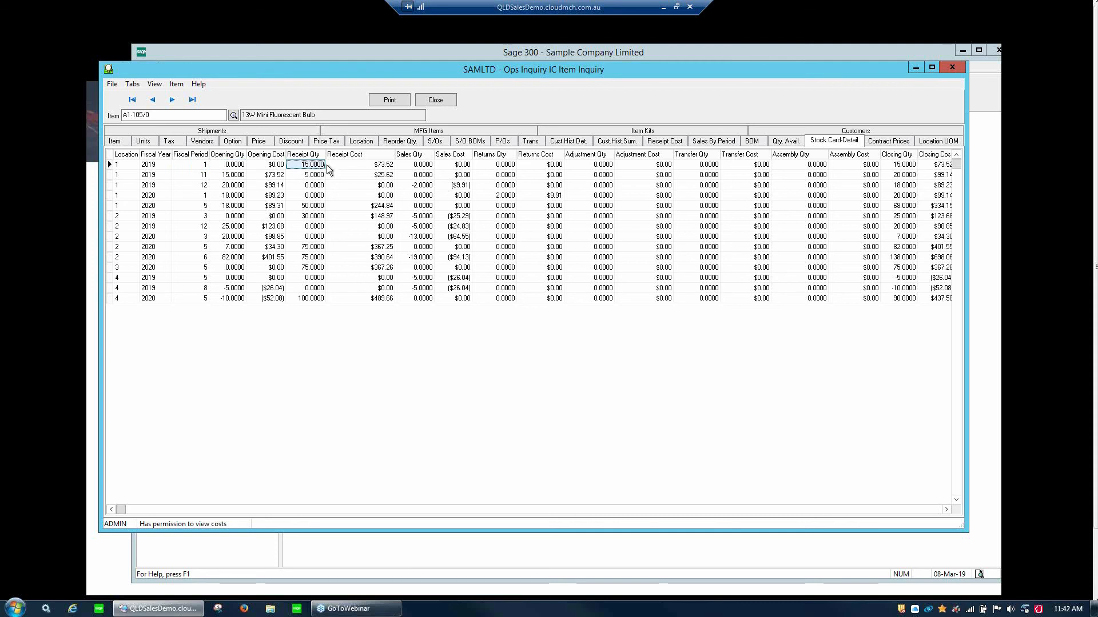
{"action": "left_click", "coordinate": [366, 164]}
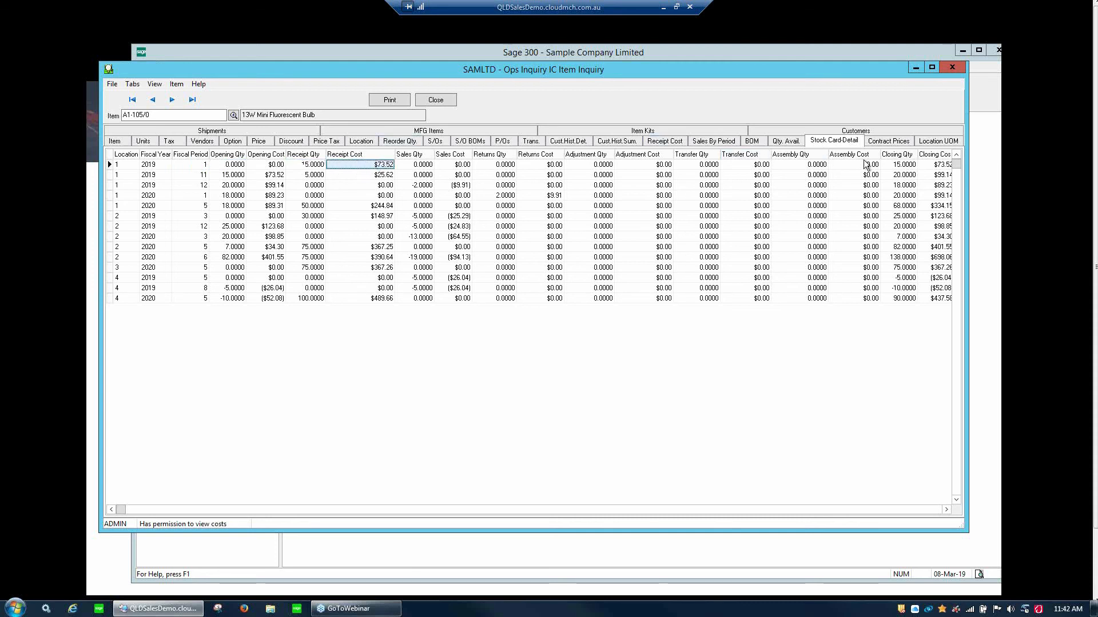
Examine the first stock card row's closing figures, location 1's 2019 period 11 movements, and location 2's 2020 period 3 sales quantity
{"action": "left_click", "coordinate": [898, 166]}
{"action": "left_click", "coordinate": [945, 165]}
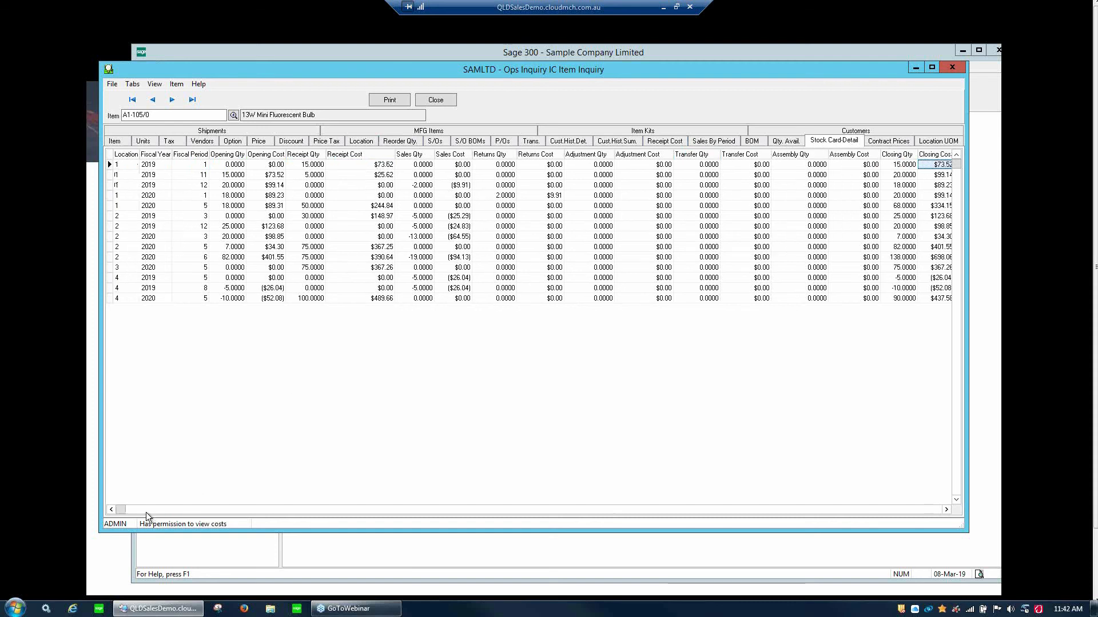
{"action": "left_click", "coordinate": [206, 177]}
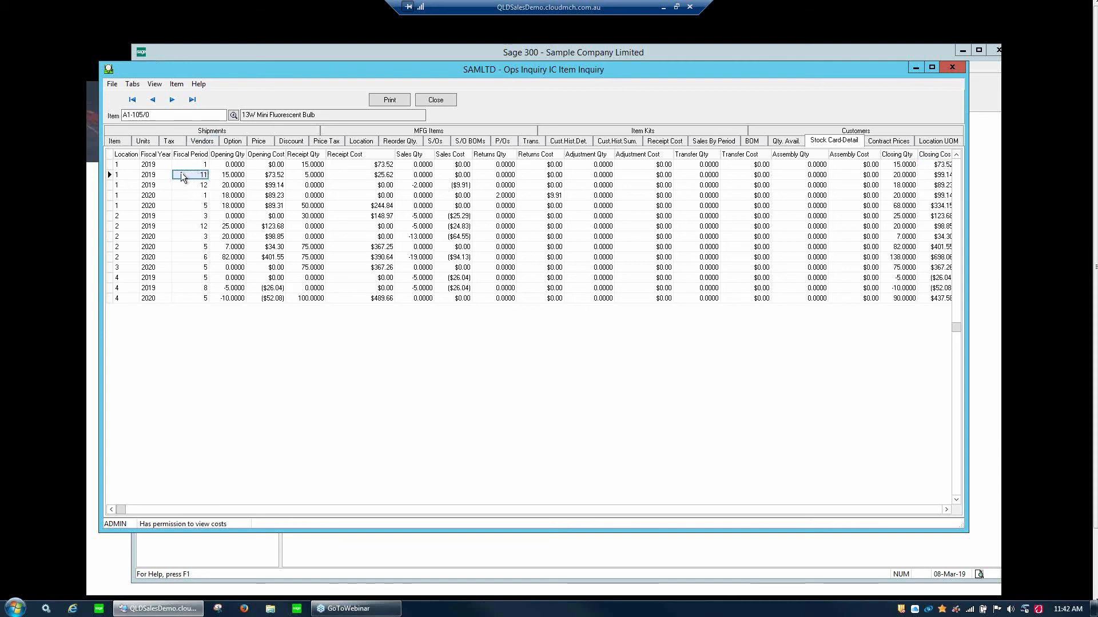
{"action": "left_click", "coordinate": [228, 178]}
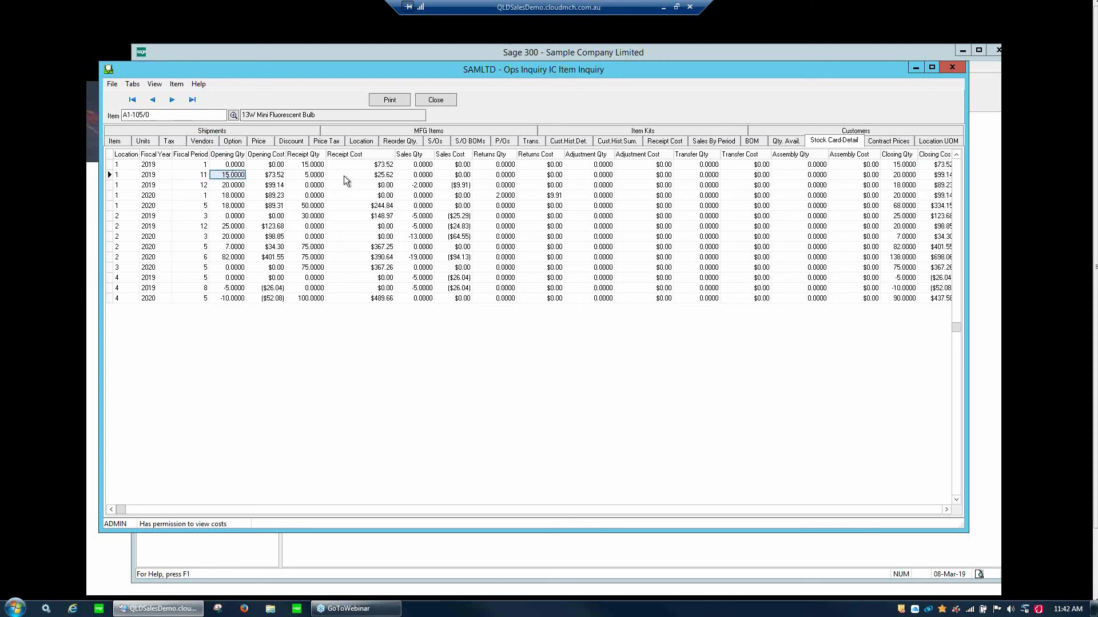
{"action": "left_click", "coordinate": [322, 179]}
{"action": "left_click", "coordinate": [913, 178]}
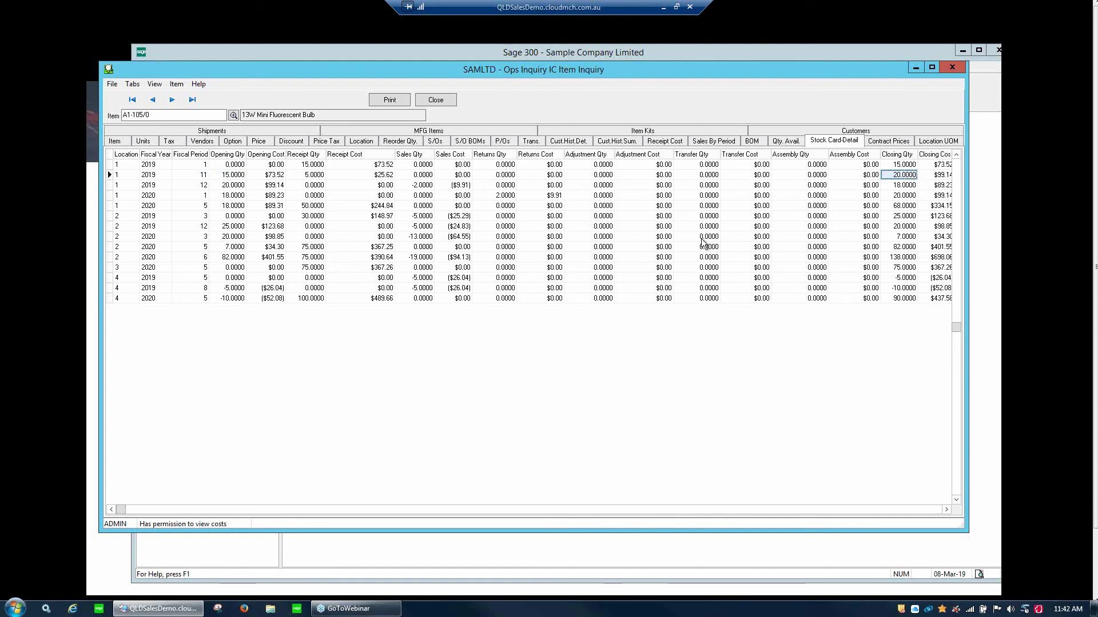
{"action": "left_click", "coordinate": [408, 237]}
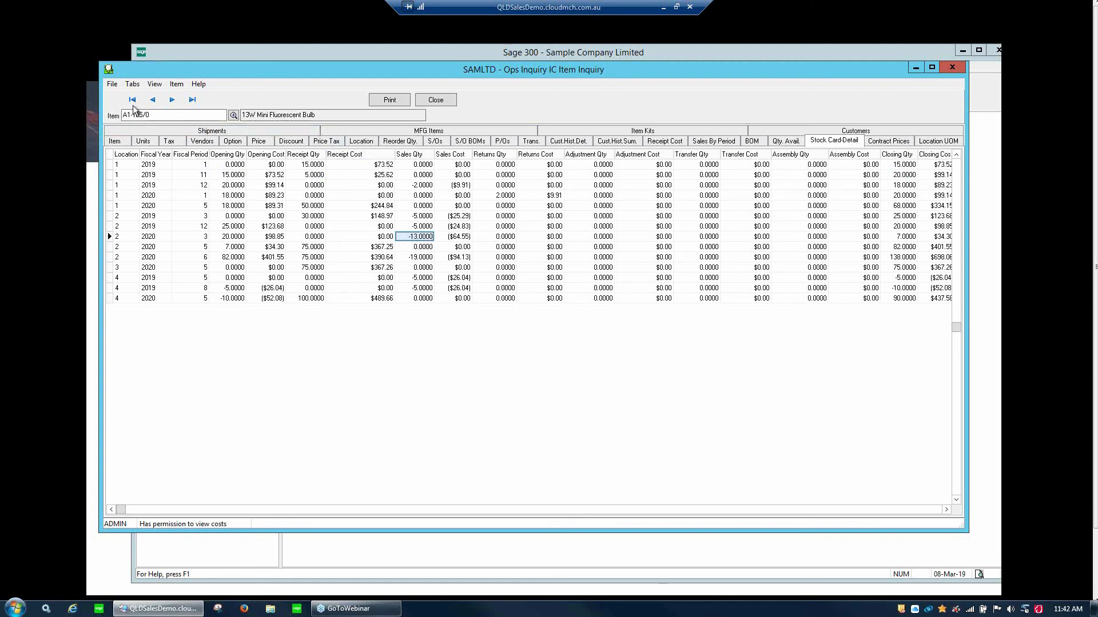
Bring up the stock card detail of item A1-103/0 and examine location 1's transfer quantity in period 7 of 2020
{"action": "left_click", "coordinate": [152, 100]}
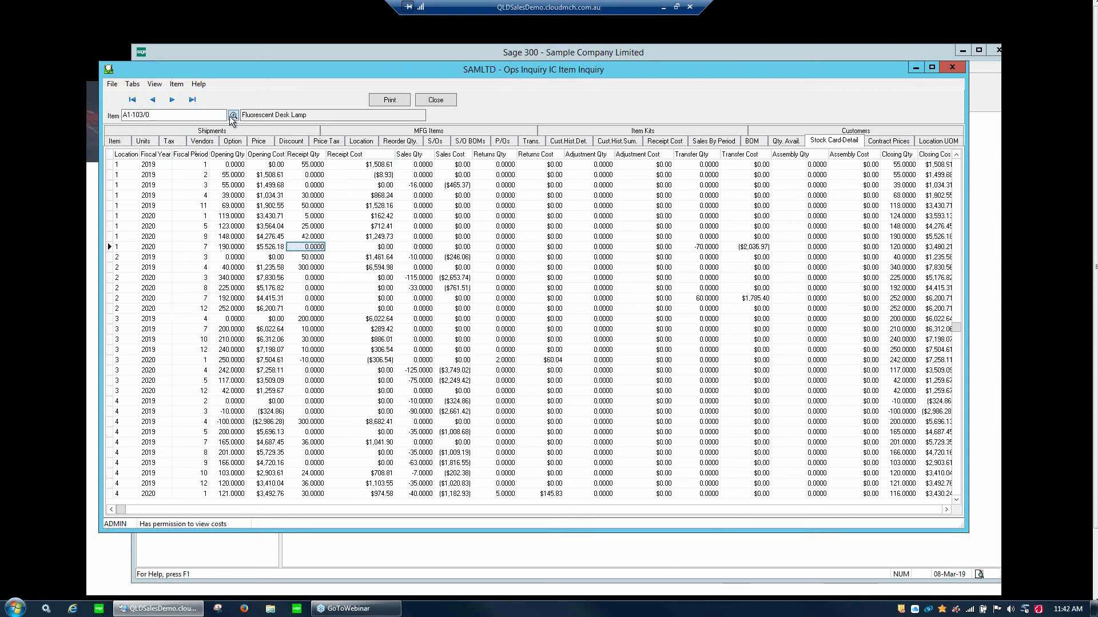
{"action": "left_click", "coordinate": [198, 250]}
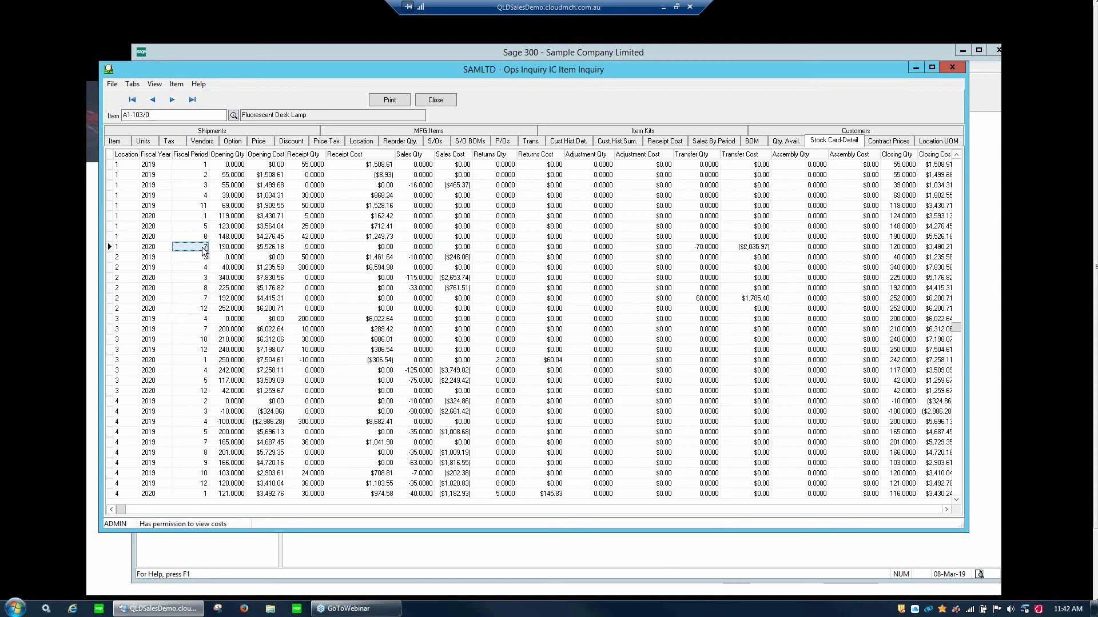
{"action": "left_click", "coordinate": [705, 249]}
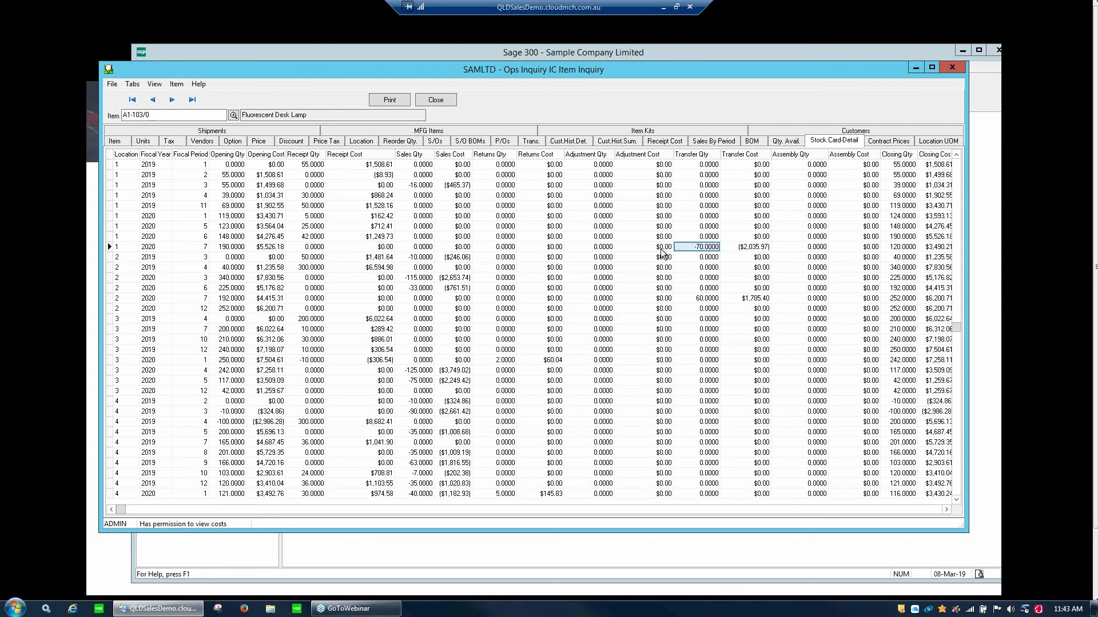
Examine the sales, opening, receipt and closing figures of location 2 for period 3 of 2019
{"action": "left_click", "coordinate": [422, 258]}
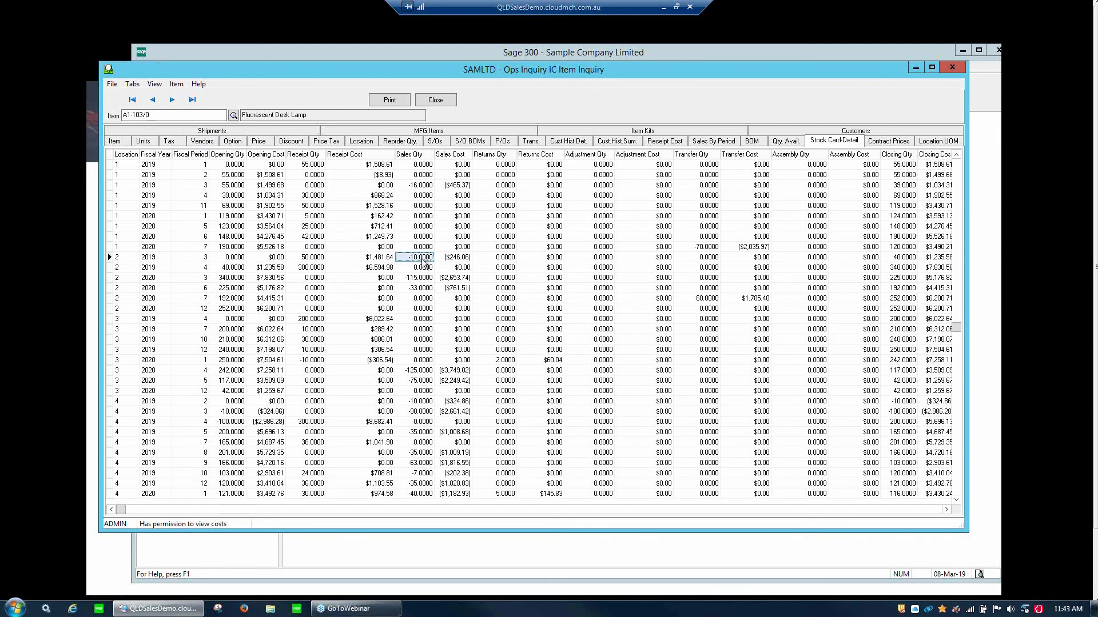
{"action": "left_click", "coordinate": [206, 260]}
{"action": "left_click", "coordinate": [244, 260]}
{"action": "left_click", "coordinate": [420, 258]}
{"action": "left_click", "coordinate": [307, 258]}
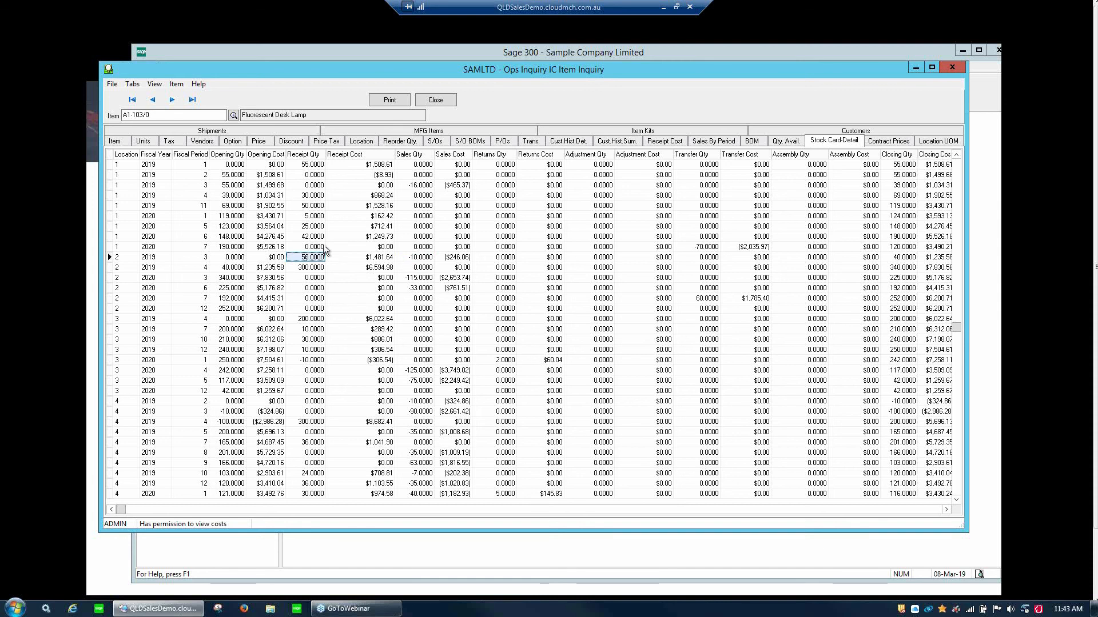
{"action": "left_click", "coordinate": [901, 258]}
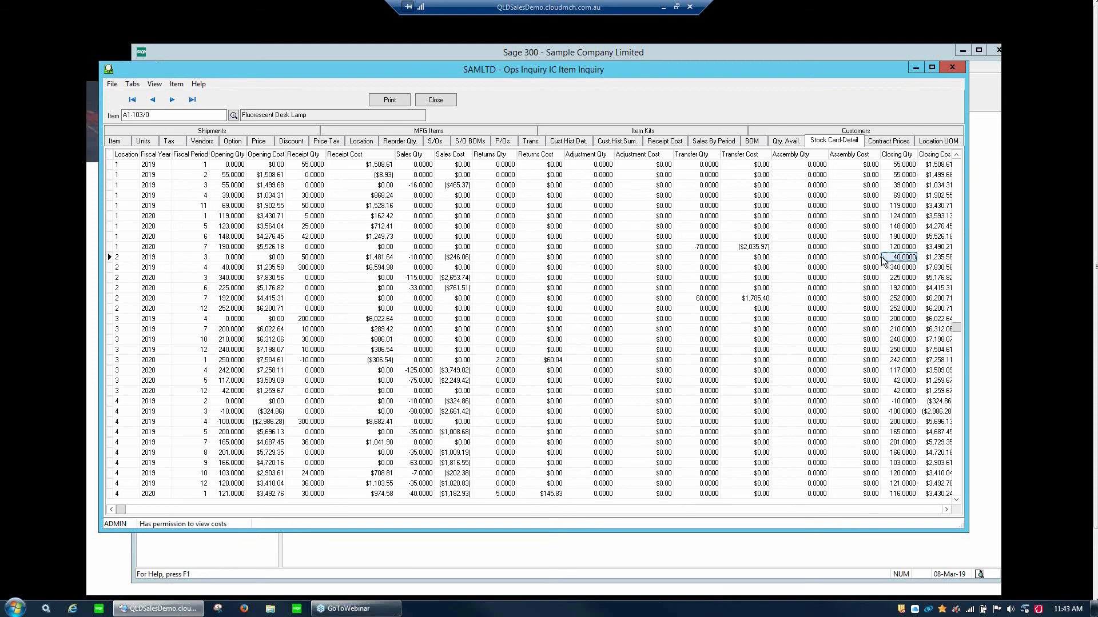
{"action": "left_click", "coordinate": [949, 258]}
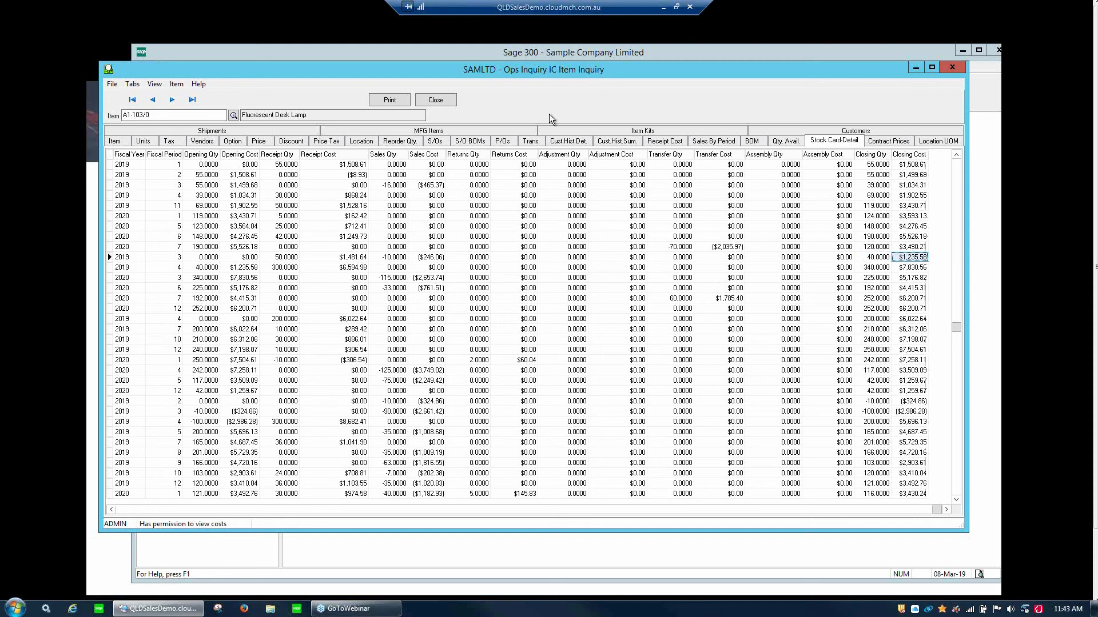
Show the transactions of A1-103/0 and try to drill down into location 1's 23-Jun-20 receipt document
{"action": "left_click", "coordinate": [536, 141]}
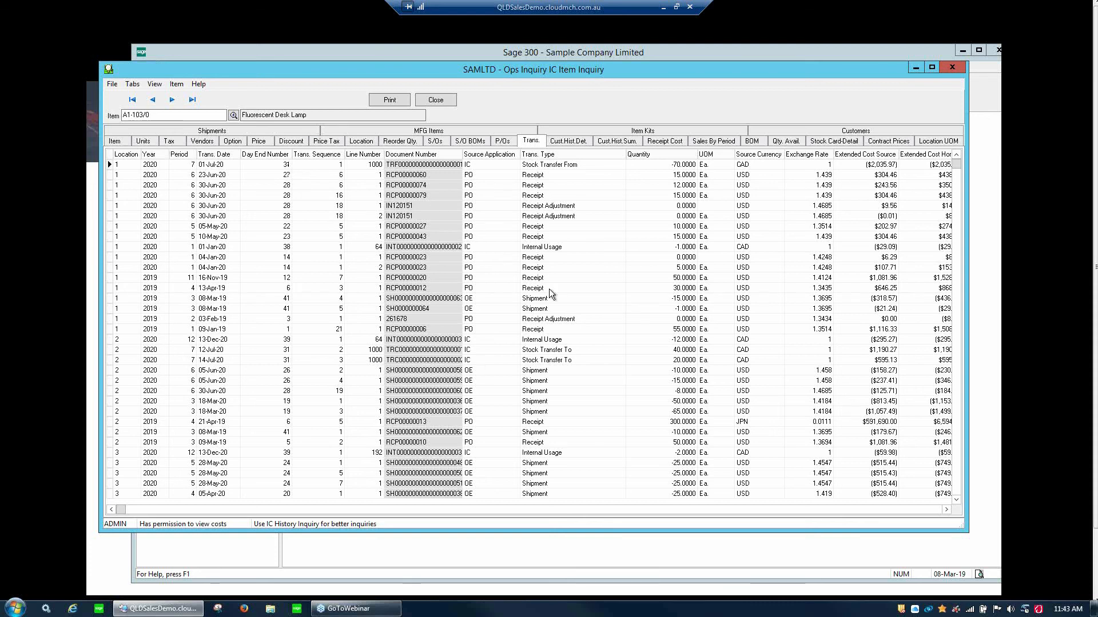
{"action": "left_click", "coordinate": [406, 176]}
{"action": "double_click", "coordinate": [407, 176]}
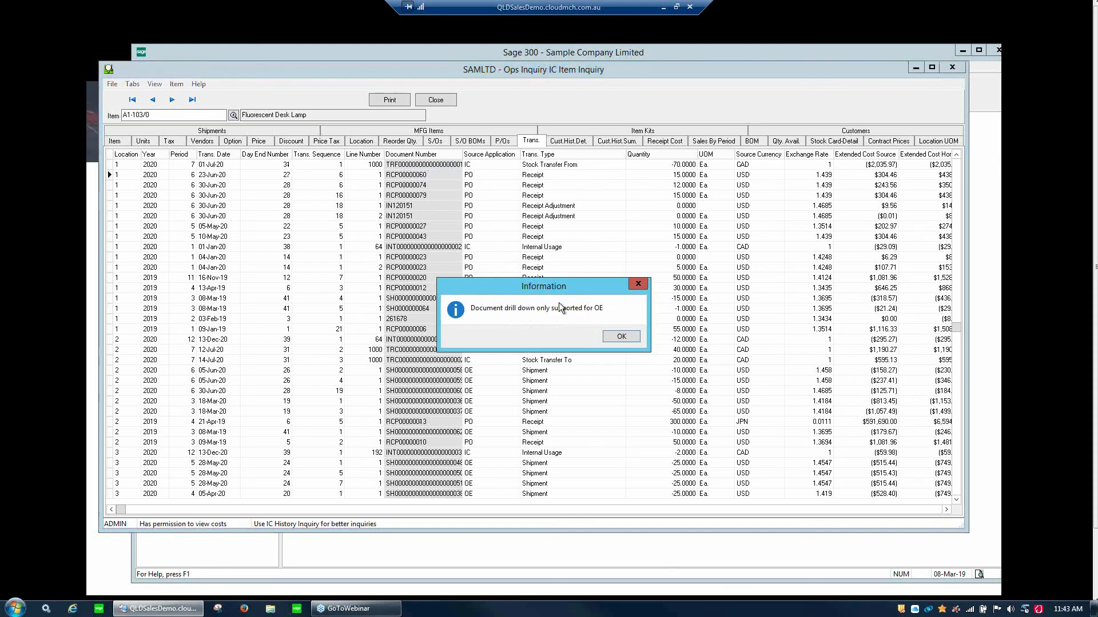
{"action": "left_click", "coordinate": [629, 335]}
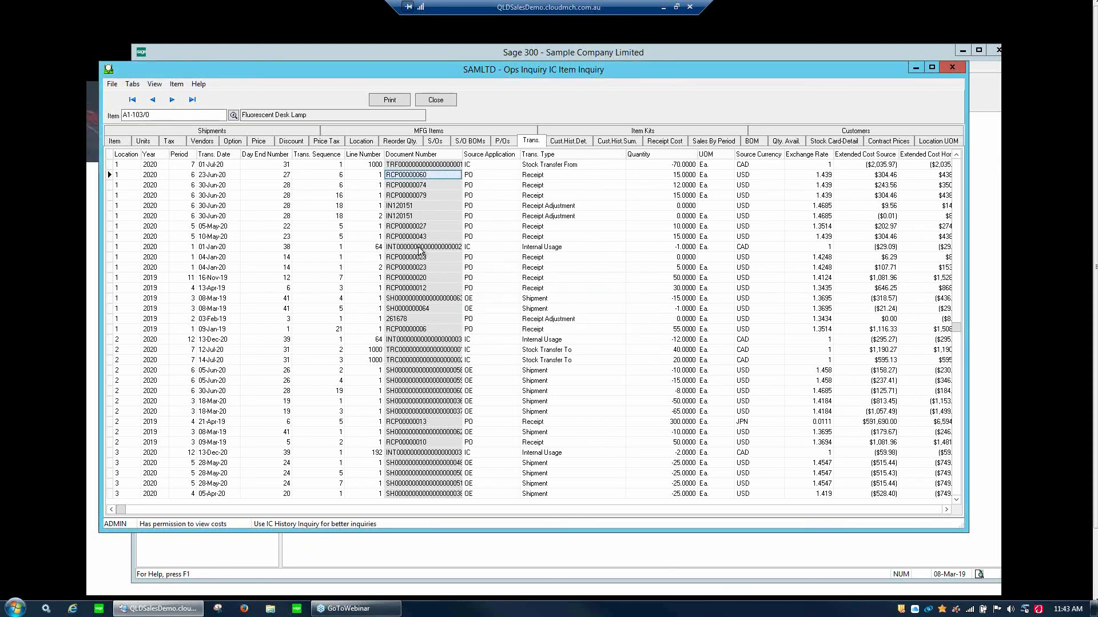
Drill down into location 1's 08-Mar-19 shipment for 15 units, review its detail lines, and close the shipment inquiry
{"action": "left_click", "coordinate": [420, 299]}
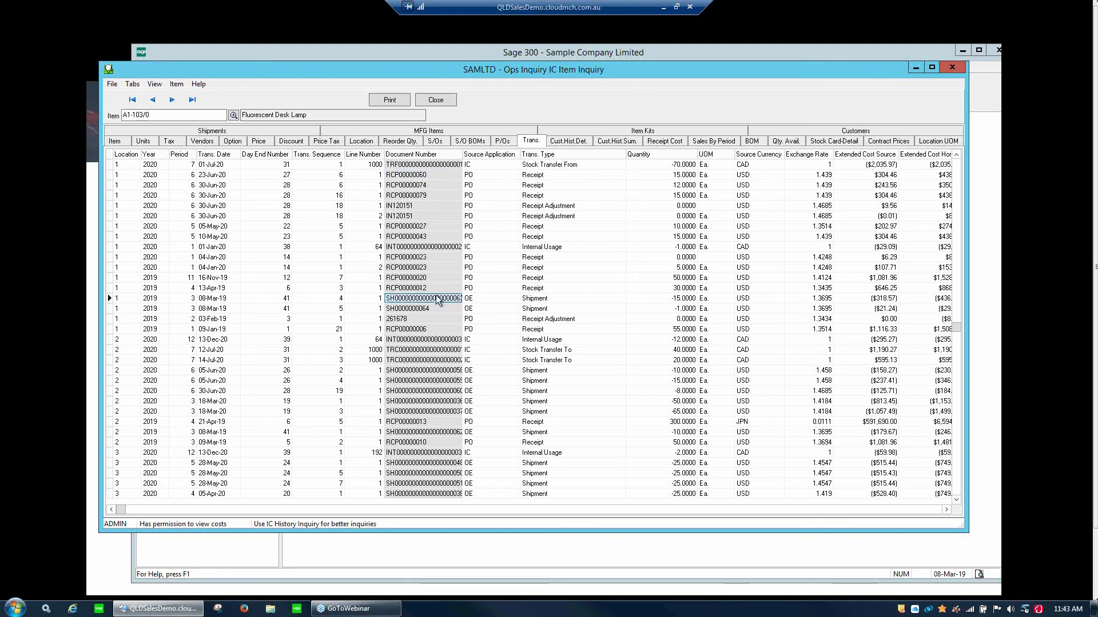
{"action": "double_click", "coordinate": [434, 296]}
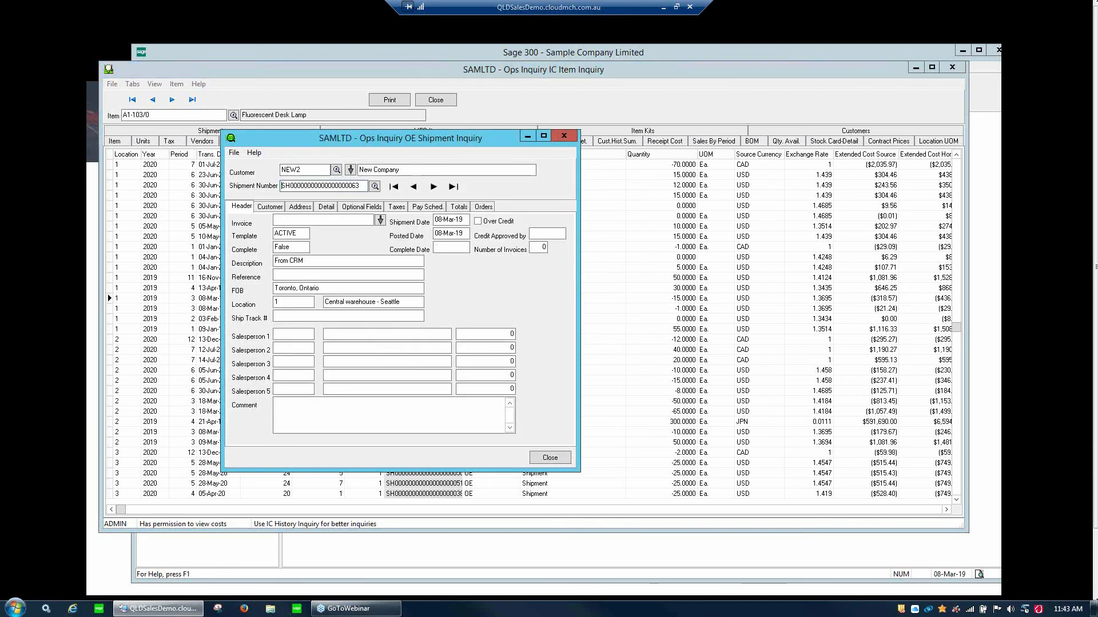
{"action": "left_click", "coordinate": [327, 207]}
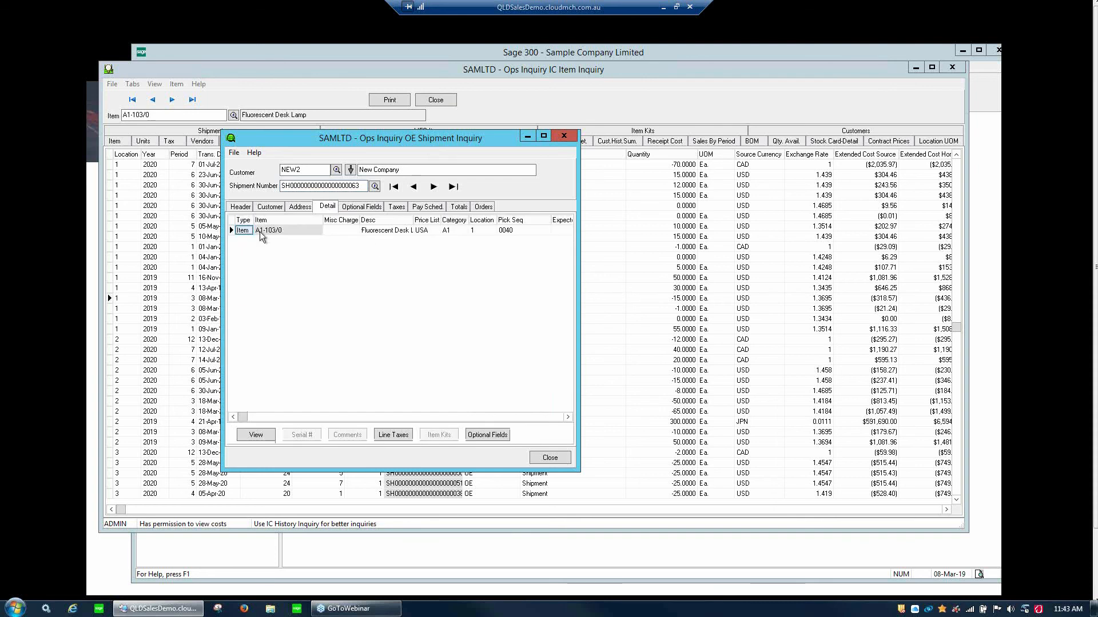
{"action": "left_click", "coordinate": [564, 136]}
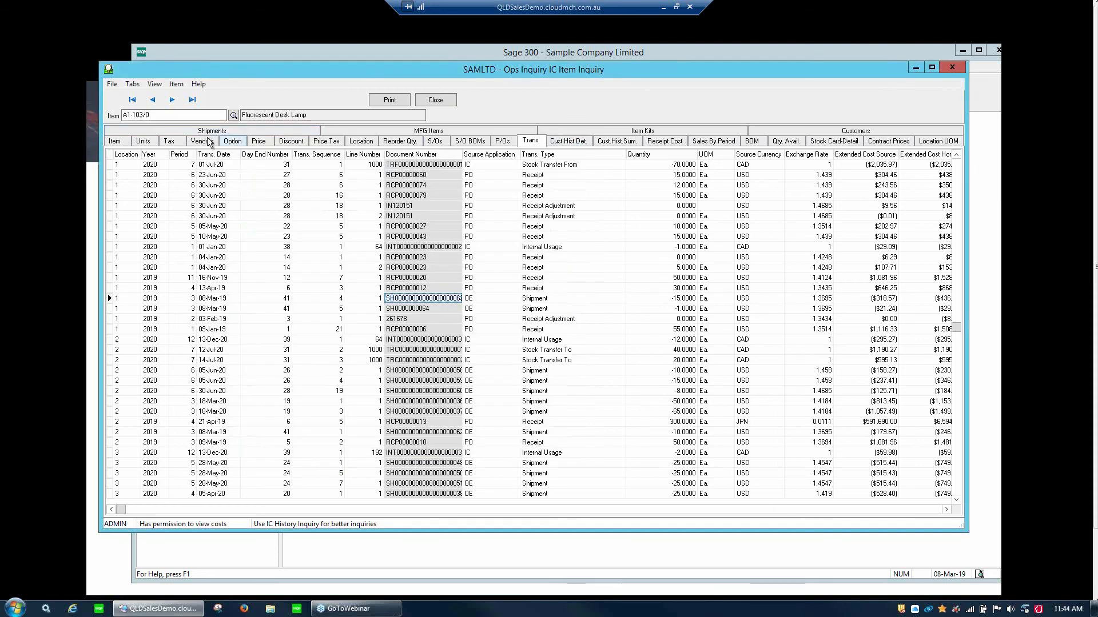
Review the general item details of A1-103/0 and its price information
{"action": "left_click", "coordinate": [124, 141]}
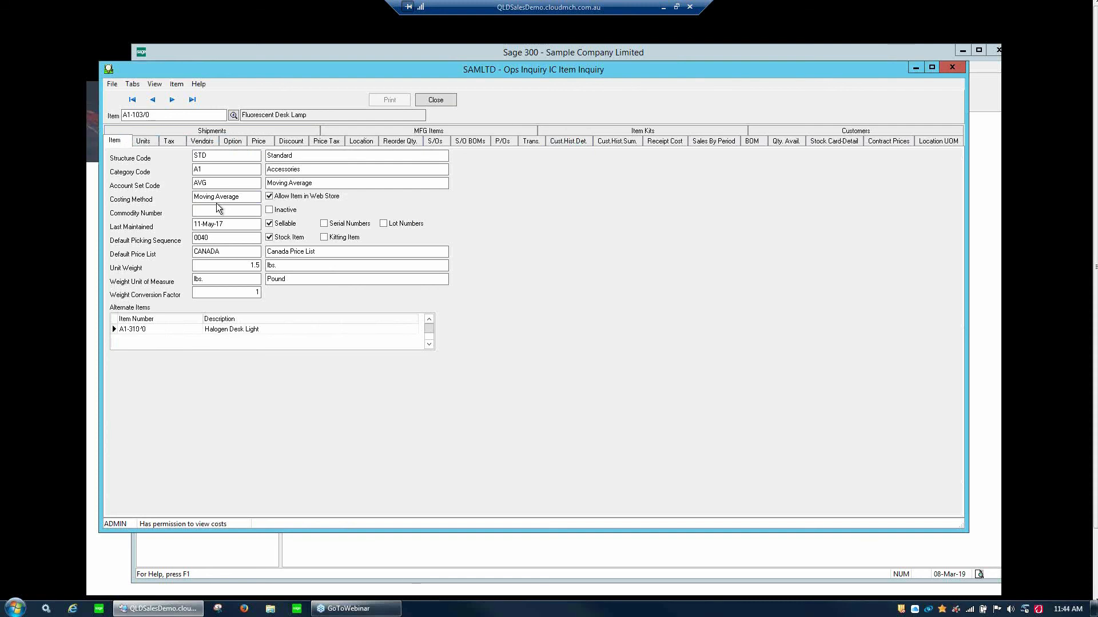
{"action": "left_click", "coordinate": [318, 140]}
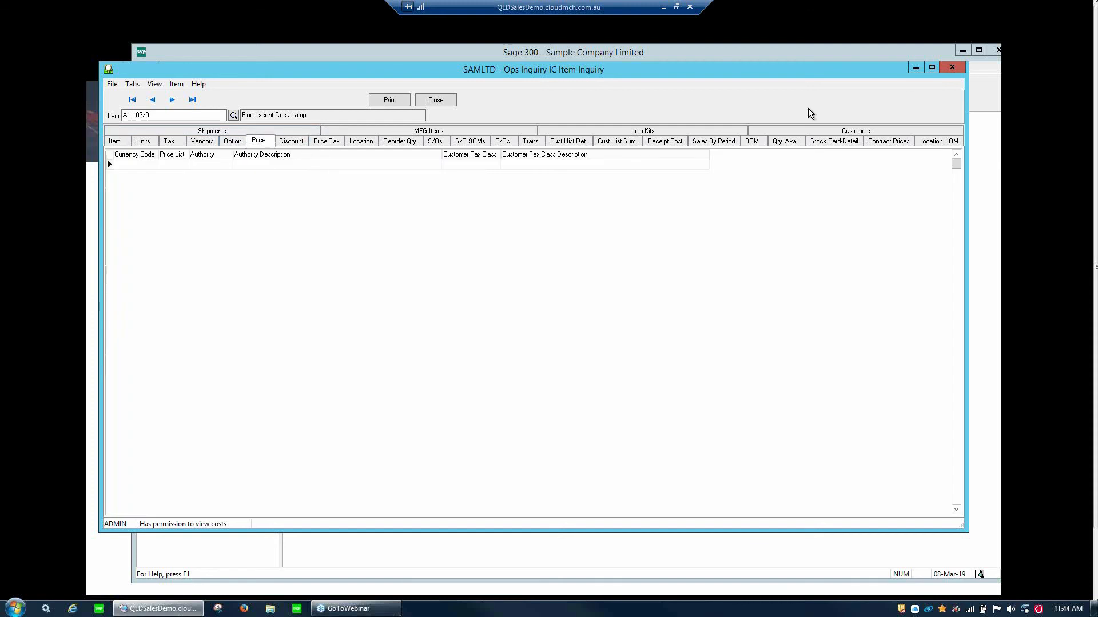
Return to the main Sage 300 window, open O/E Miscellaneous Charges from O/E Setup, and load the CAD handling charge HC
{"action": "key", "text": "alt+Tab"}
{"action": "left_click", "coordinate": [224, 372]}
{"action": "left_click", "coordinate": [394, 211]}
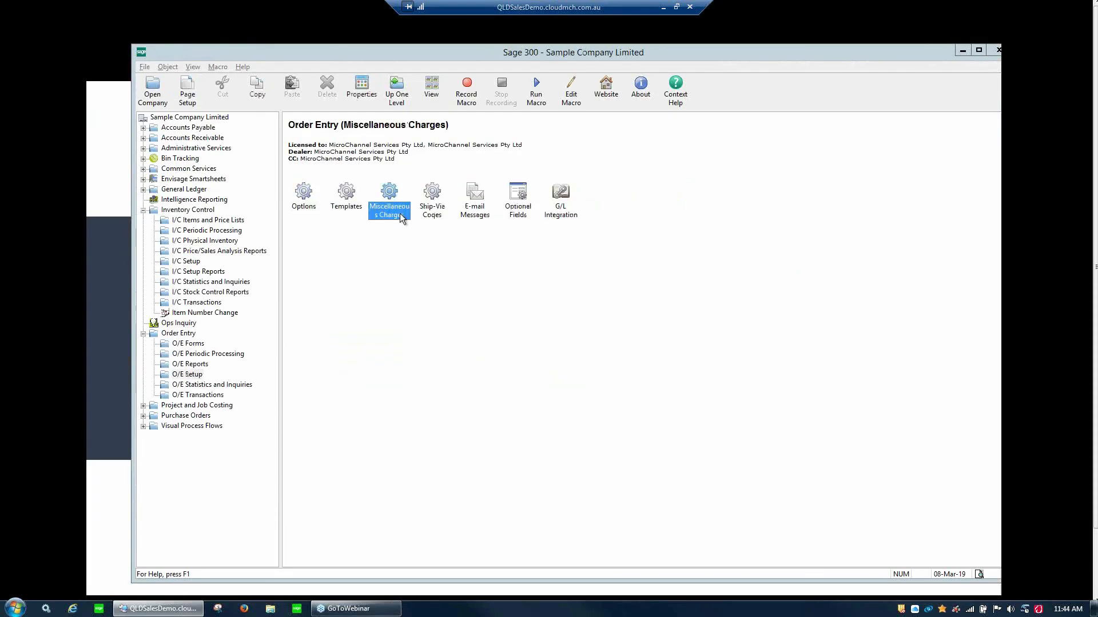
{"action": "double_click", "coordinate": [399, 213]}
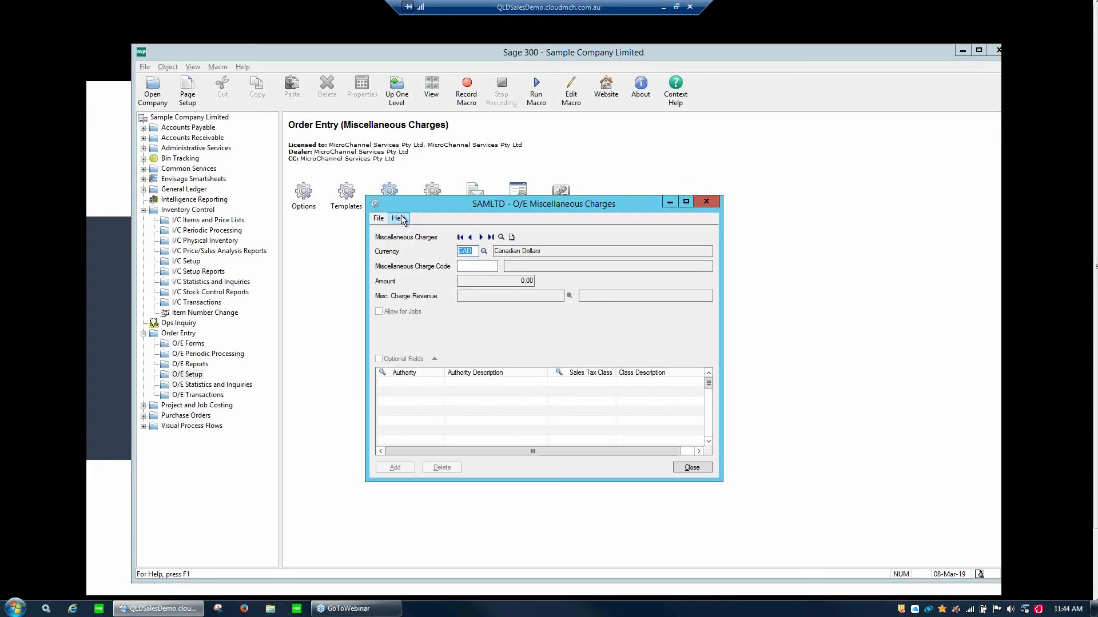
{"action": "left_click", "coordinate": [480, 237]}
Set the handling charge amount to 5.00 and point out the GST sales tax class
{"action": "left_click", "coordinate": [507, 282]}
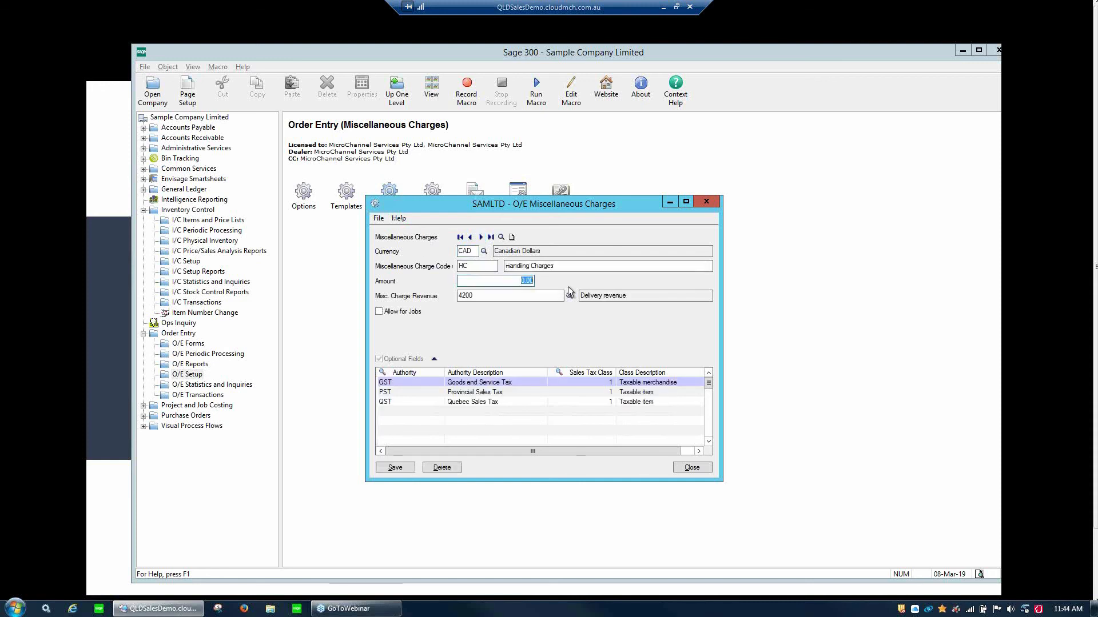
{"action": "type", "text": "5"}
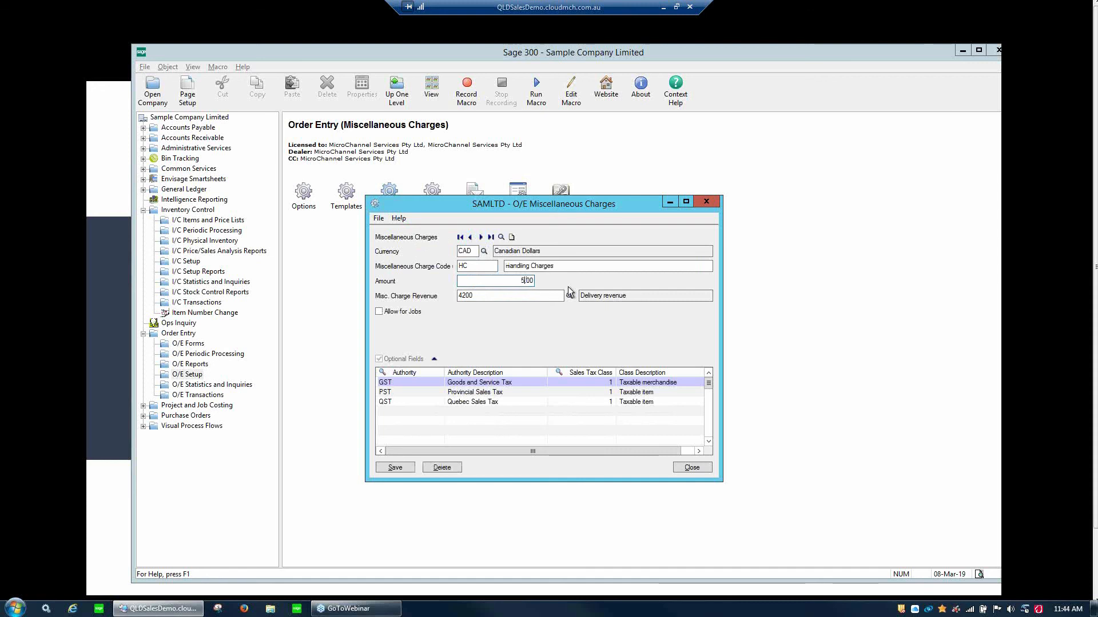
{"action": "left_click", "coordinate": [584, 382]}
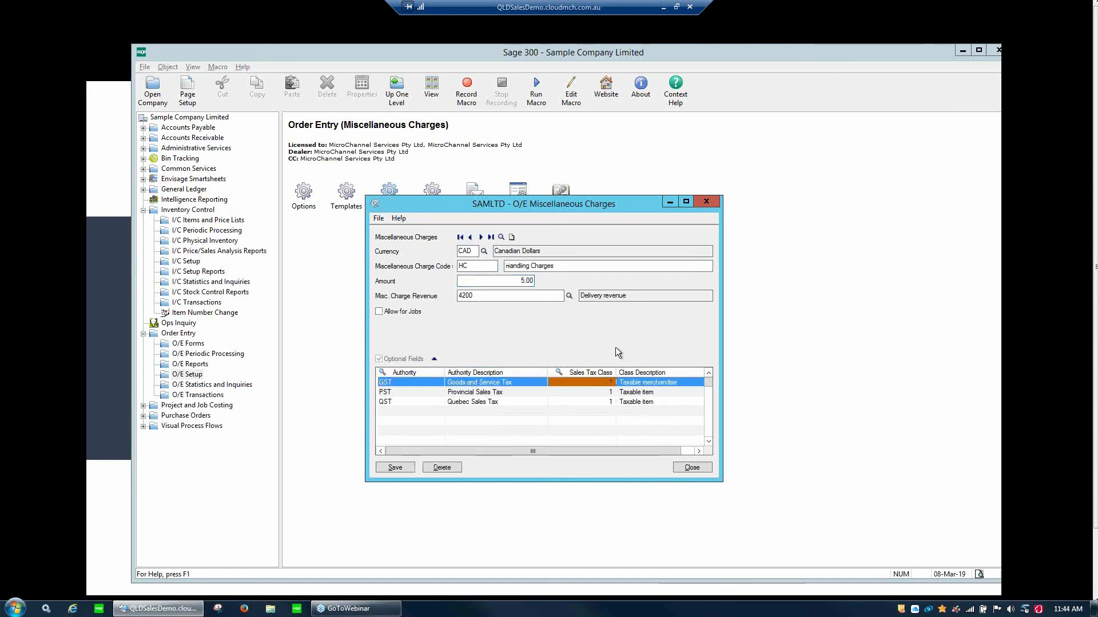
Look through the list of existing miscellaneous charges without picking one, and set the handling charge amount to -55.00
{"action": "left_click", "coordinate": [501, 238]}
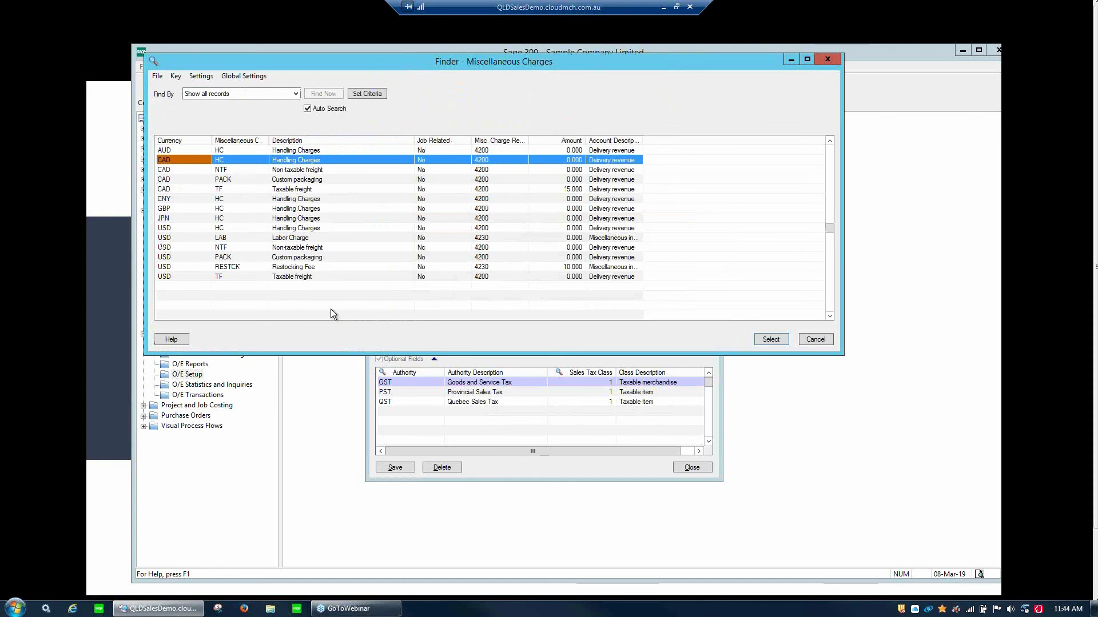
{"action": "left_click", "coordinate": [829, 341]}
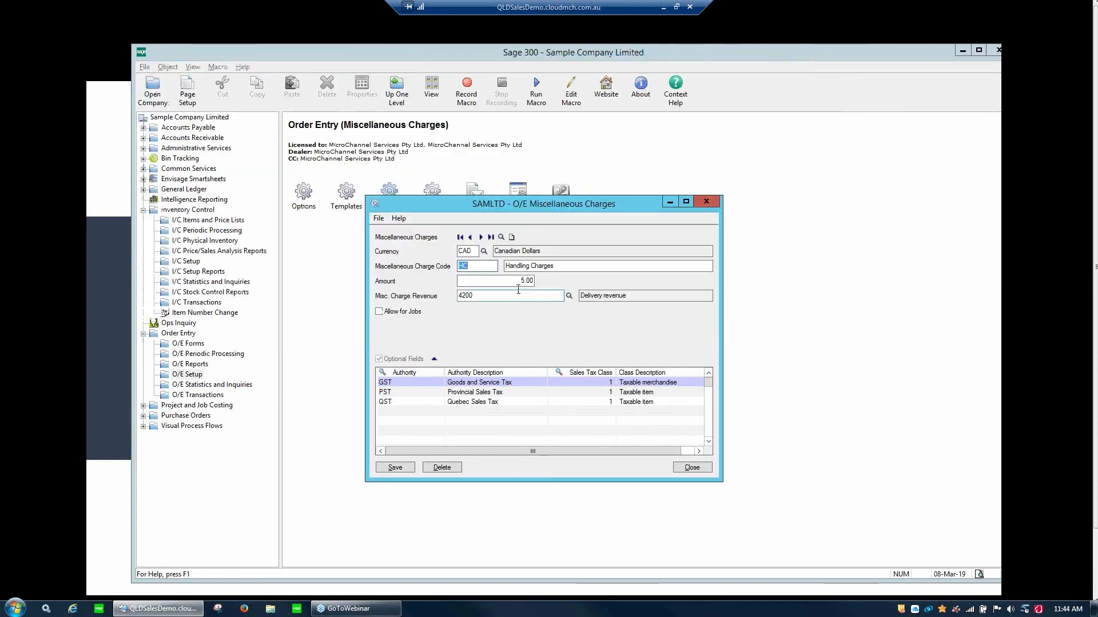
{"action": "type", "text": "-55"}
{"action": "key", "text": "Tab"}
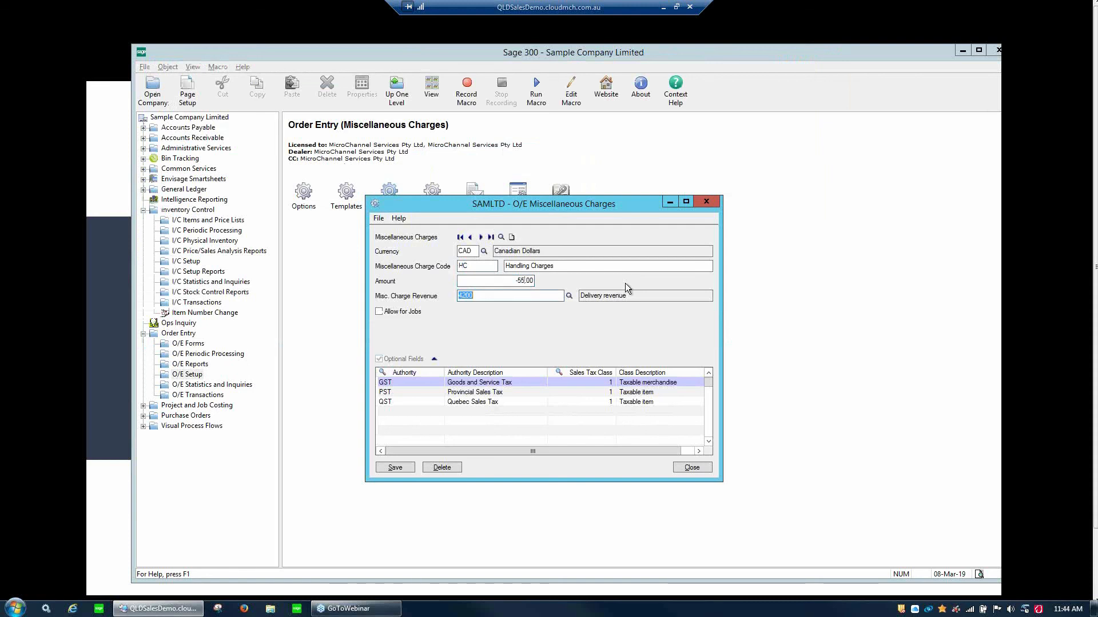